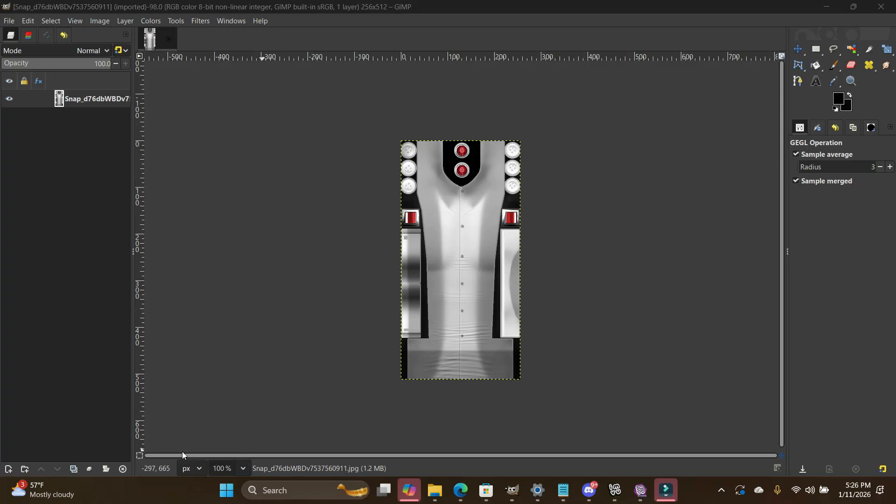
Step: Desaturate the whole shirt texture layer to remove its red accents
left_click(93, 26)
left_click(94, 26)
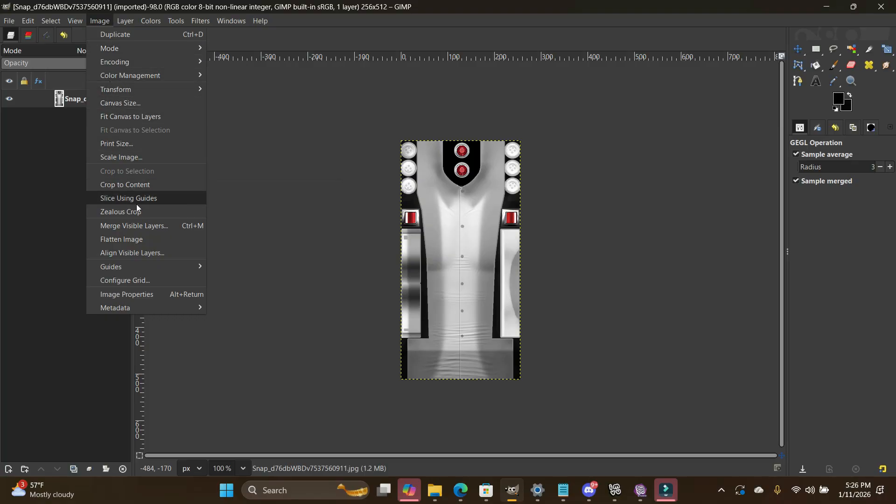
mouse_move(143, 18)
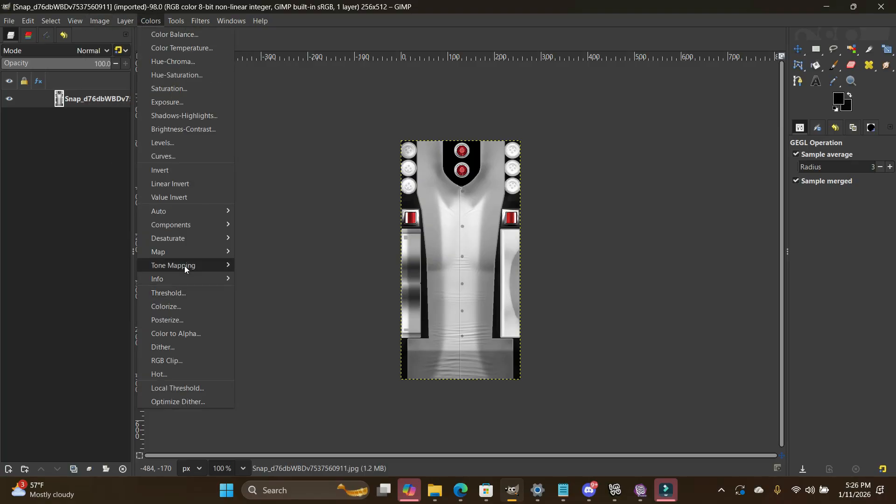
mouse_move(189, 238)
left_click(266, 252)
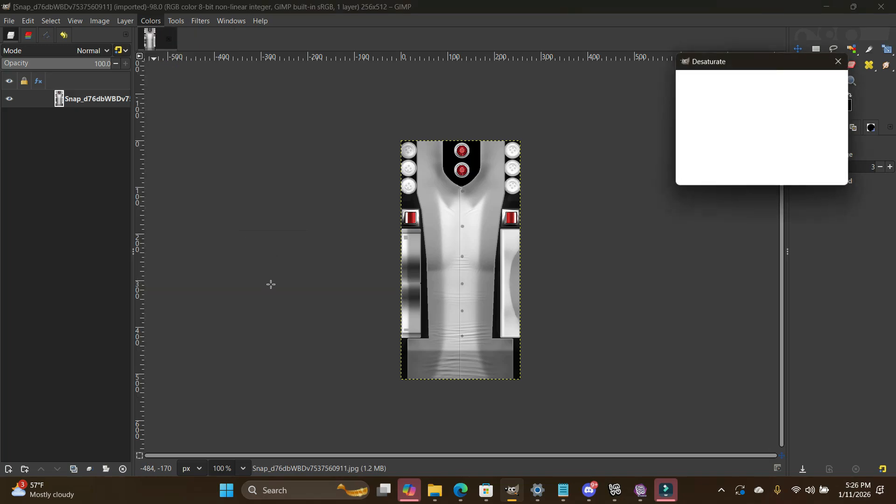
left_click(783, 176)
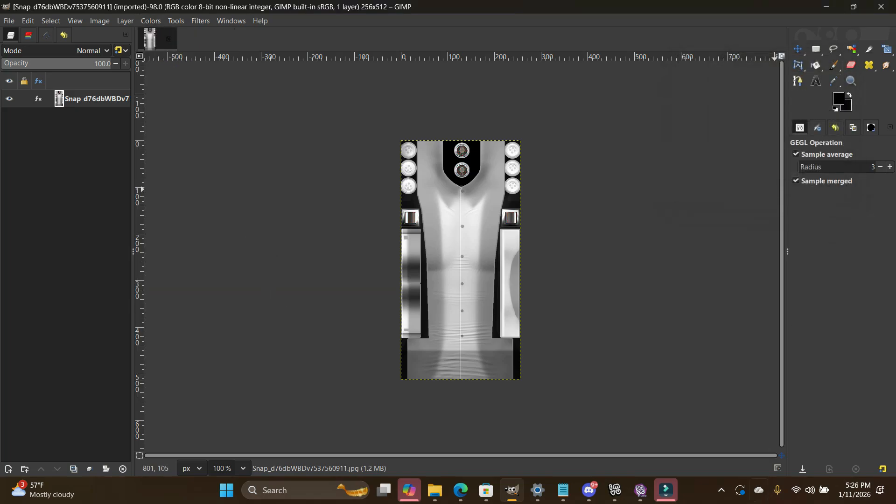
Step: Set up the Paintbrush with black in Overlay mode at 55 opacity for retouching the shirt's details
left_click(243, 468)
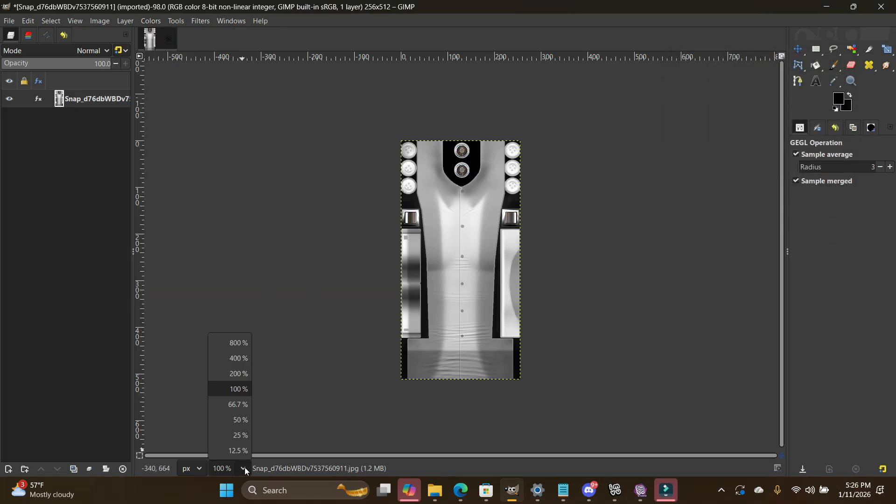
left_click(239, 356)
scroll(425, 405, "up", 5)
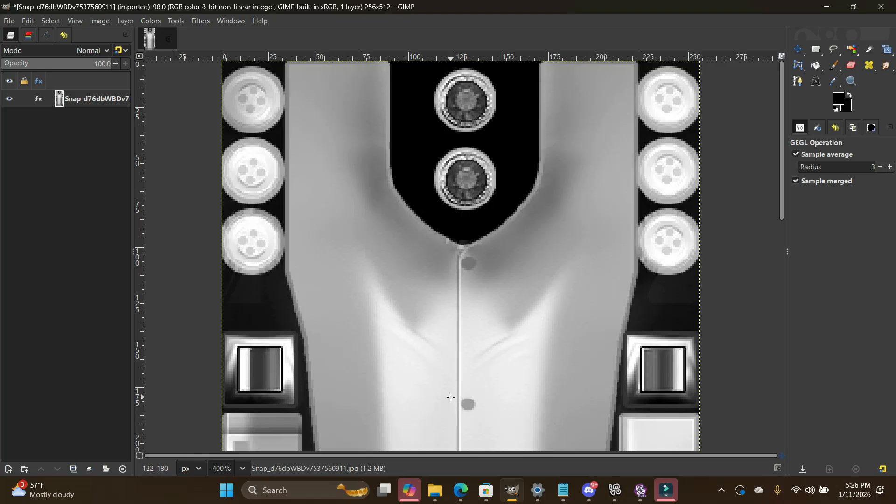
key("e")
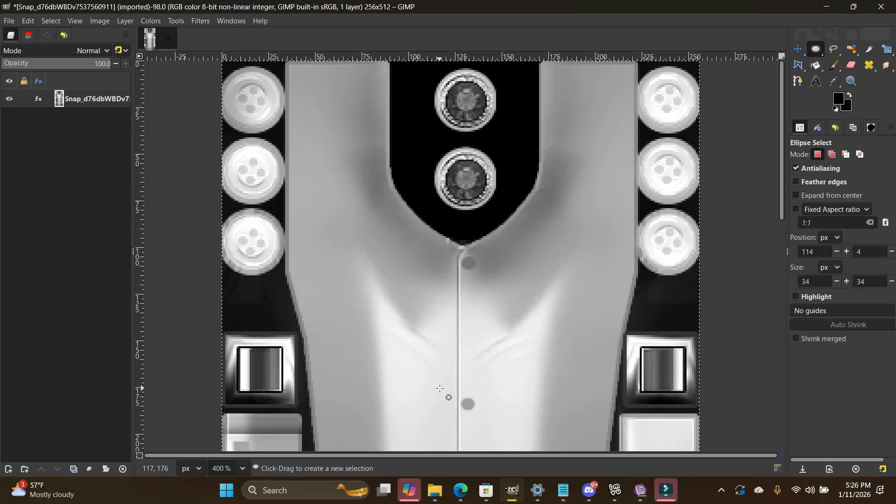
left_click(833, 68)
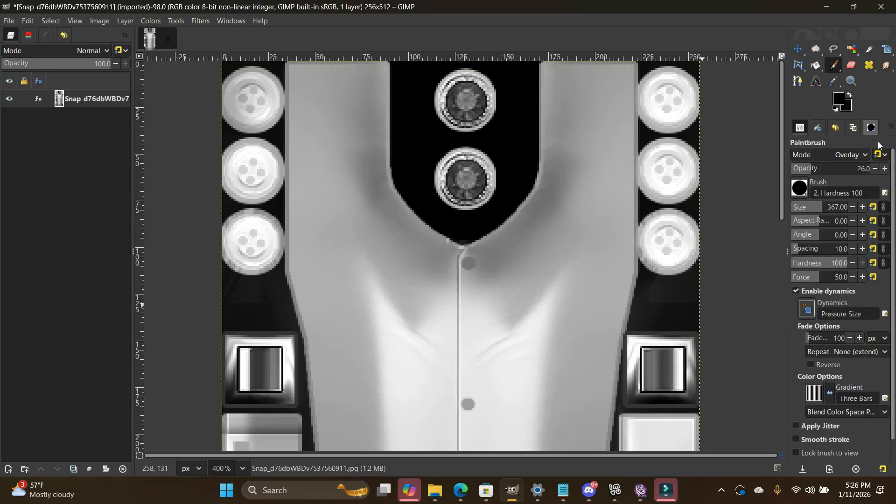
left_click(834, 170)
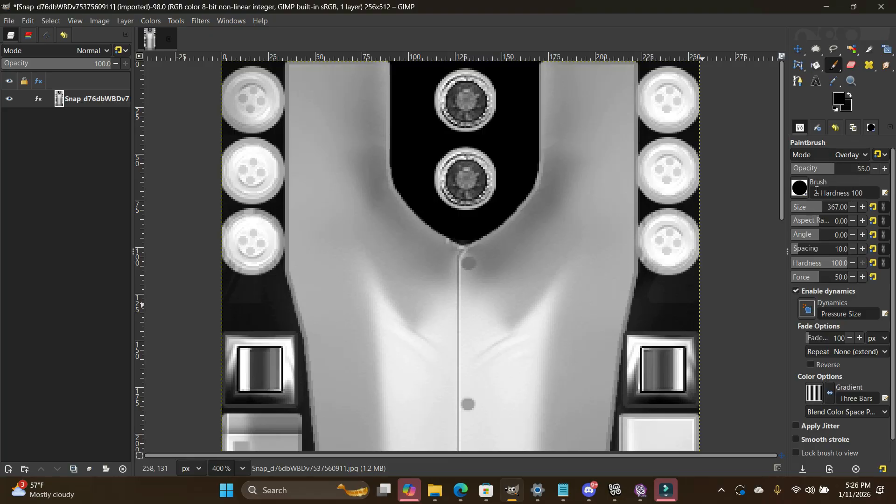
Step: Reduce the Paintbrush size to 20 to match the jewel centres of the round buttons in the neckline
left_click(801, 208)
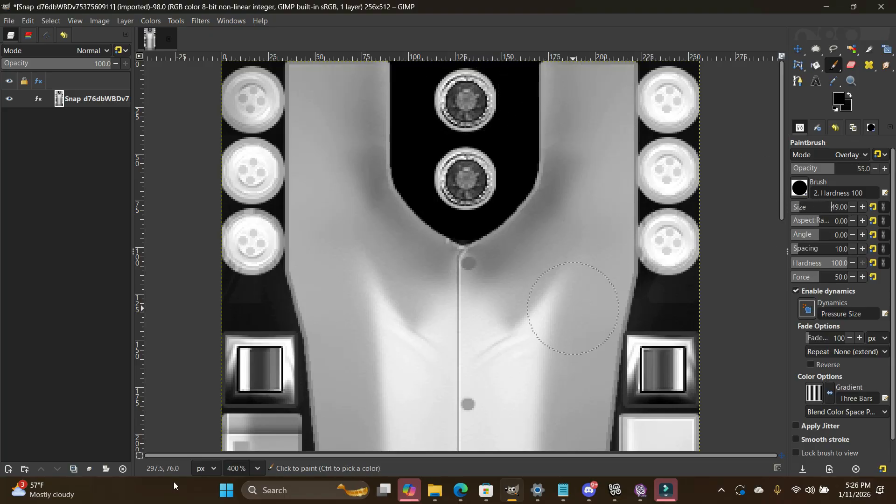
left_click(258, 468)
left_click(261, 348)
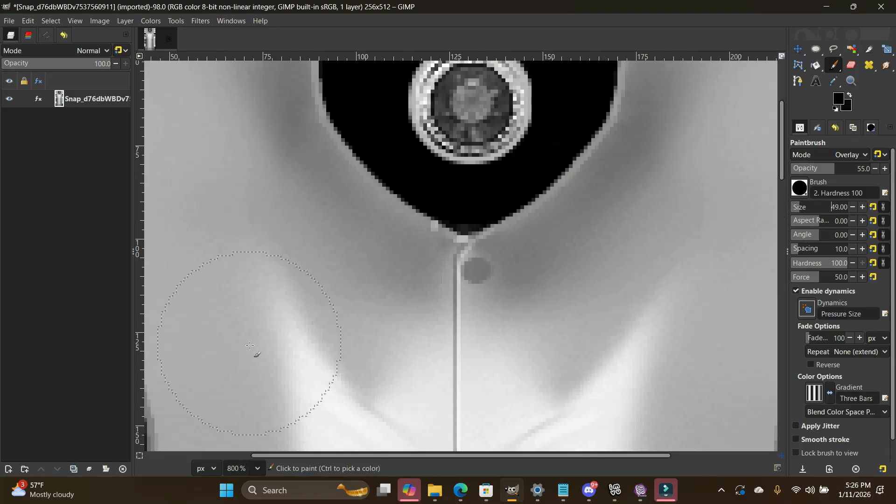
scroll(401, 382, "up", 5)
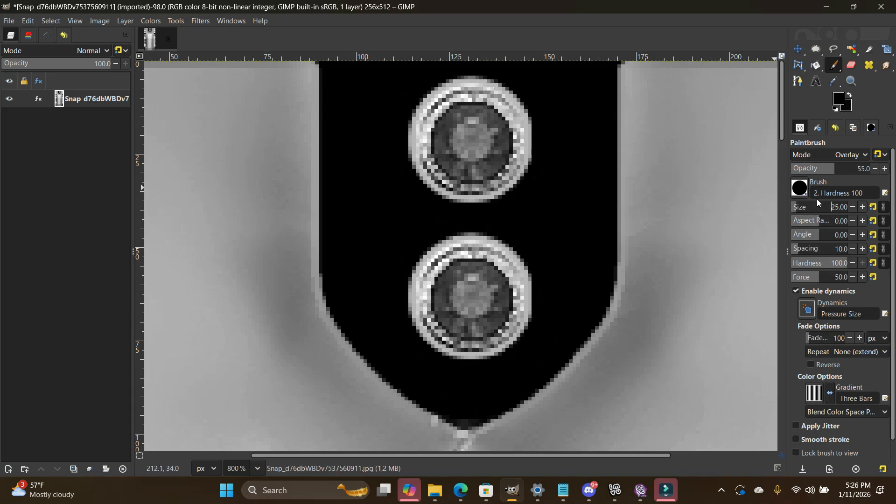
left_click(793, 207)
left_click_drag(795, 207, 792, 206)
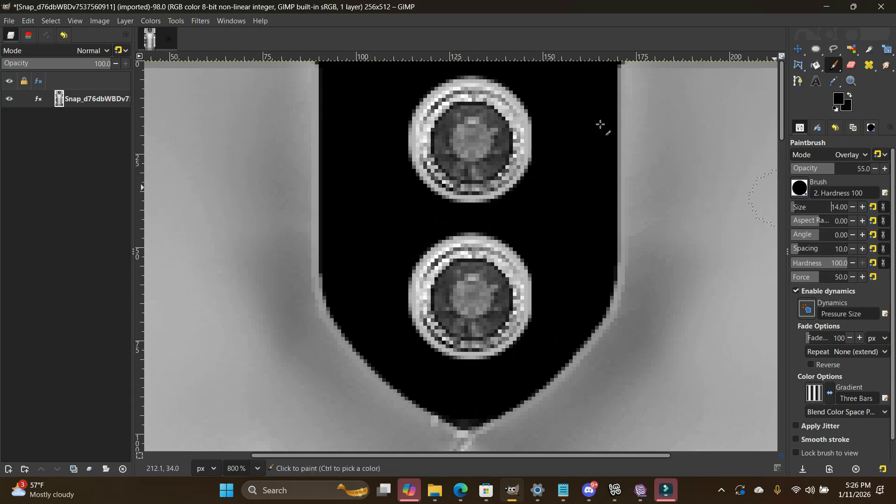
left_click(861, 207)
left_click(861, 207)
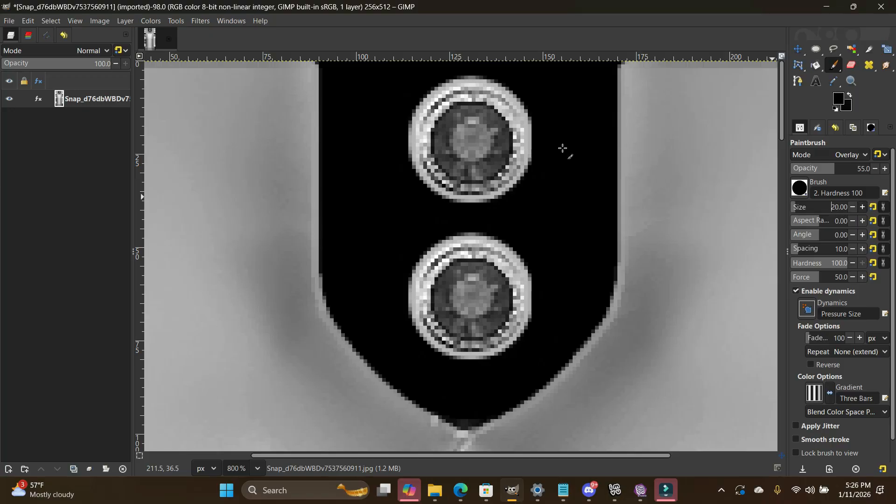
Step: Darken the jewel centres of both round buttons in the black neckline with two black brush dabs each
left_click(471, 142)
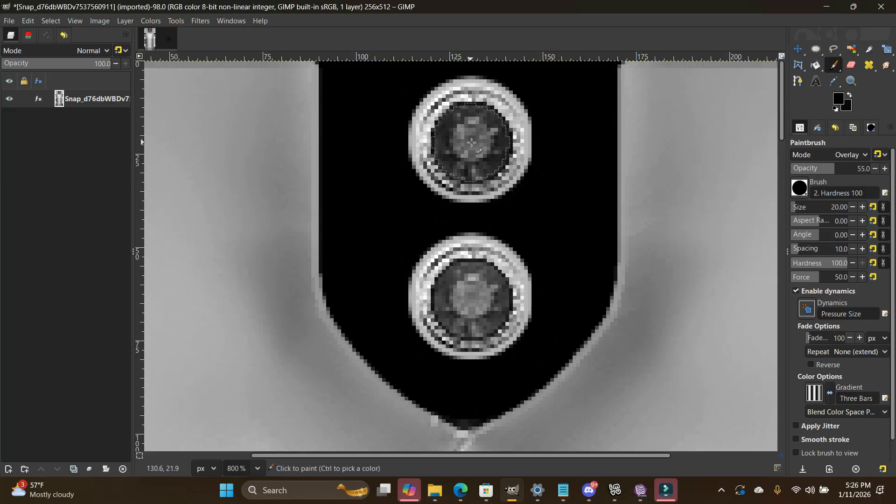
left_click(470, 142)
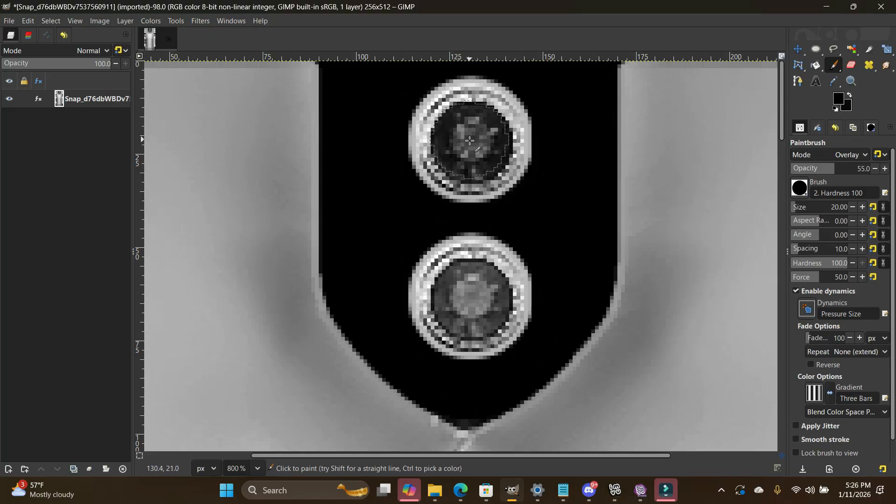
left_click(471, 298)
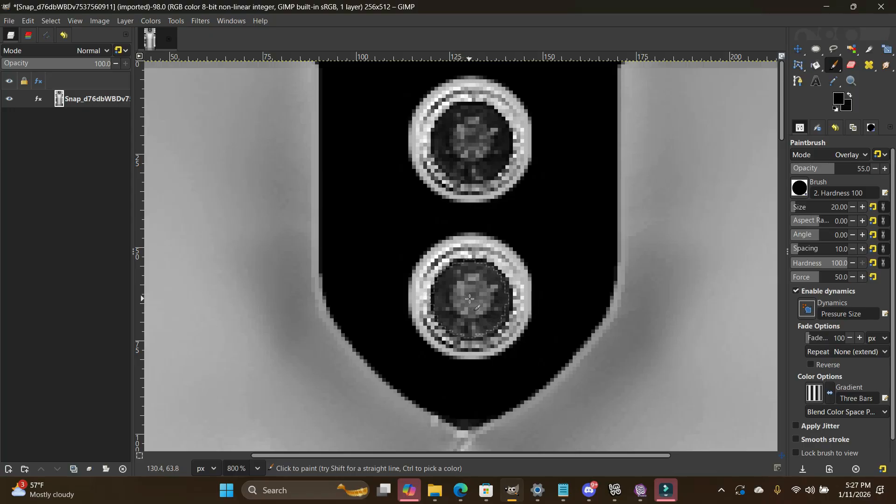
left_click(467, 299)
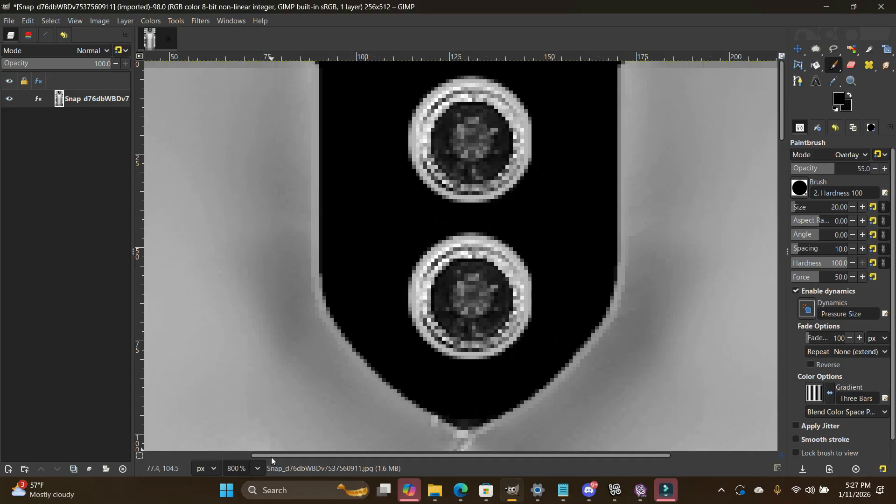
Step: Select the left cufflink's inner square, about 24 × 25 px, and darken it with black Paintbrush dabs at size 101
left_click_drag(271, 455, 126, 441)
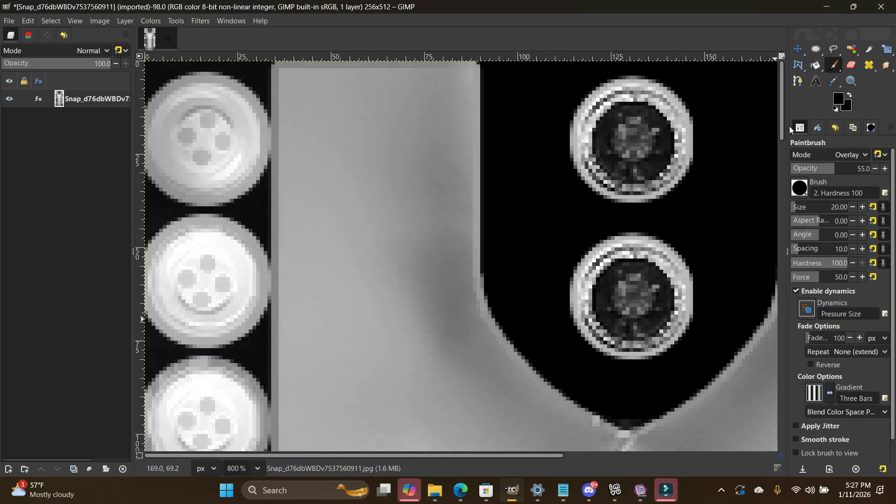
left_click_drag(781, 118, 780, 216)
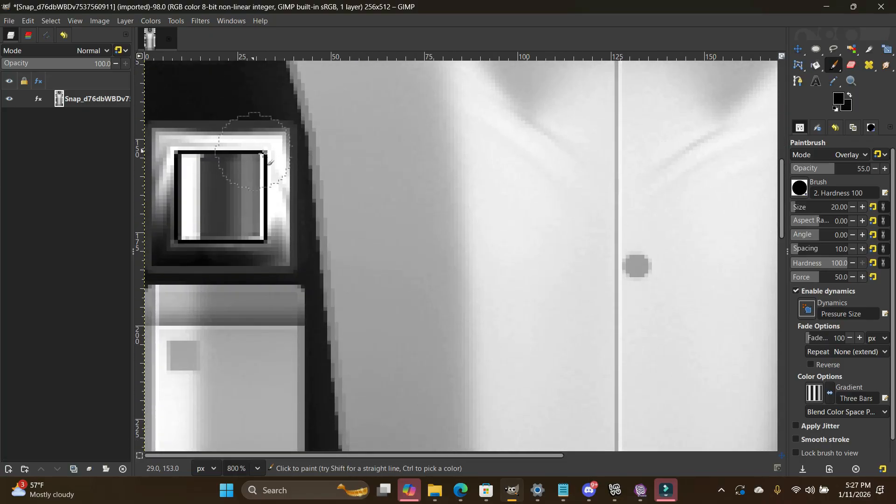
left_click(795, 49)
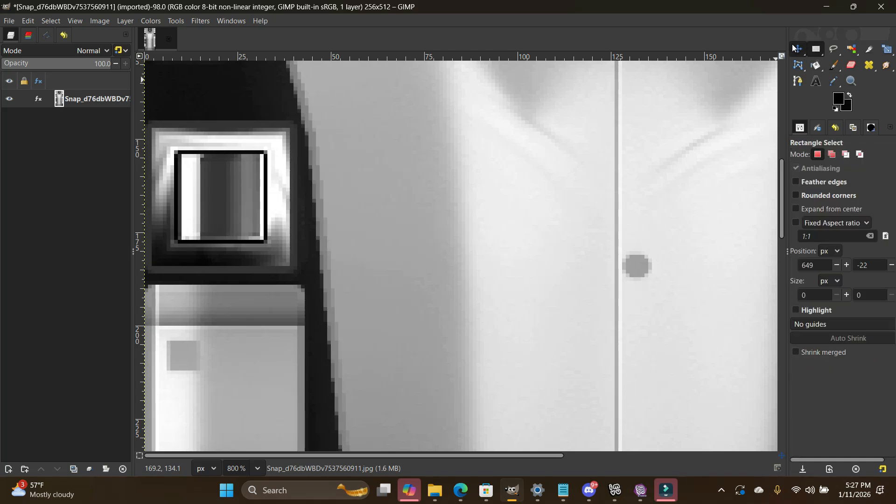
left_click_drag(173, 150, 264, 245)
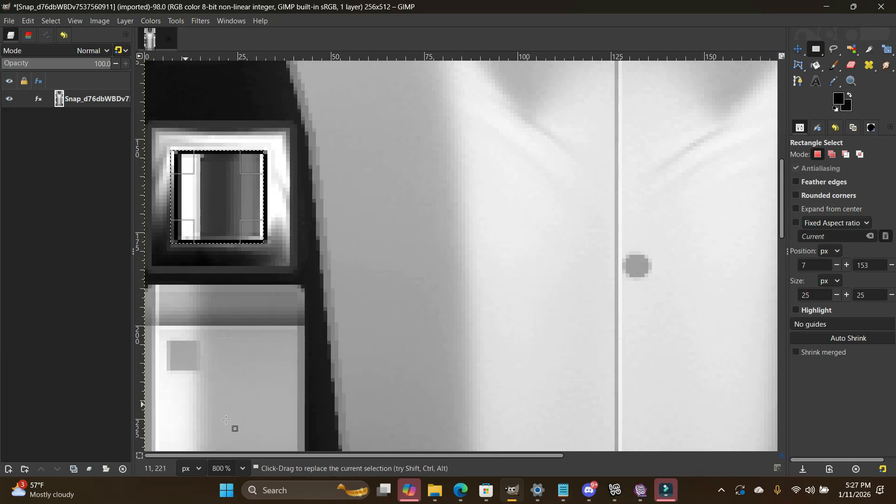
left_click_drag(180, 194, 179, 190)
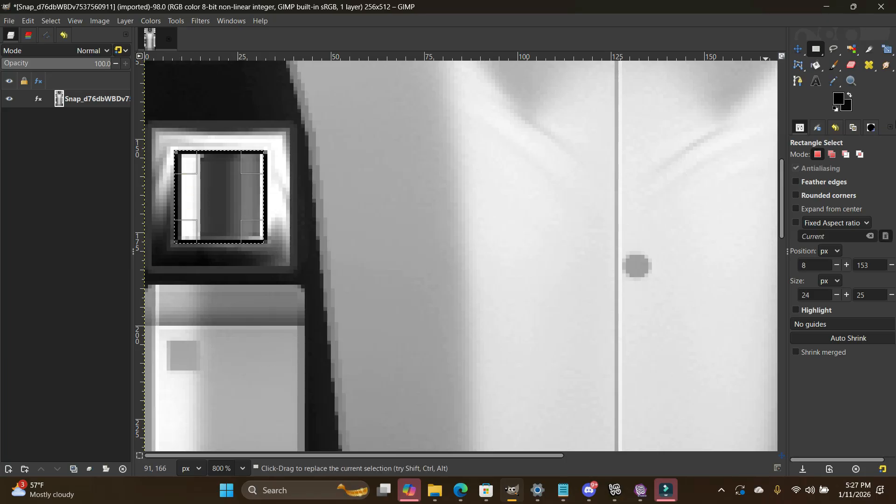
left_click(832, 67)
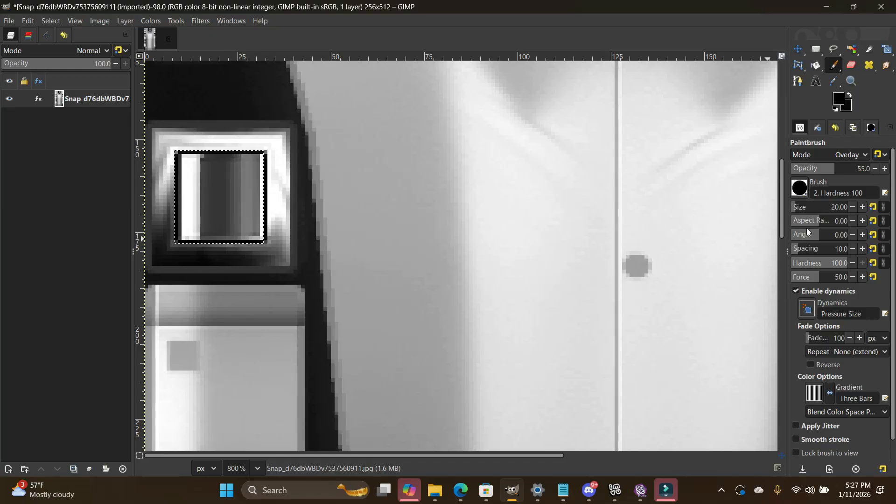
left_click_drag(801, 210, 816, 210)
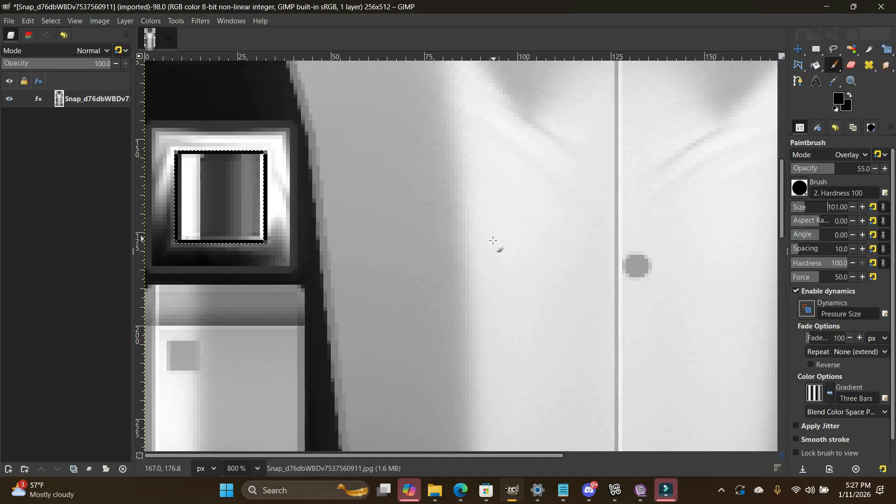
left_click(243, 196)
left_click(242, 196)
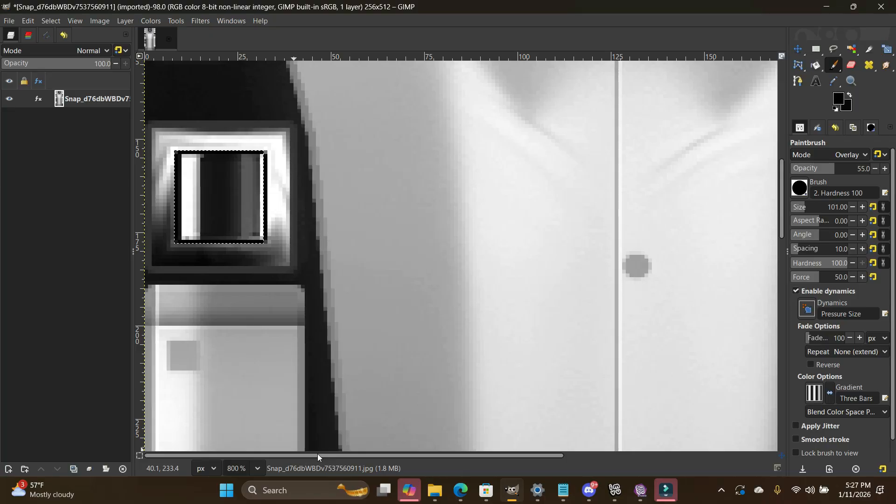
Step: Select the right cufflink's inner square, about 25 × 25 px, and darken it with two black Paintbrush dabs
left_click_drag(318, 454, 749, 455)
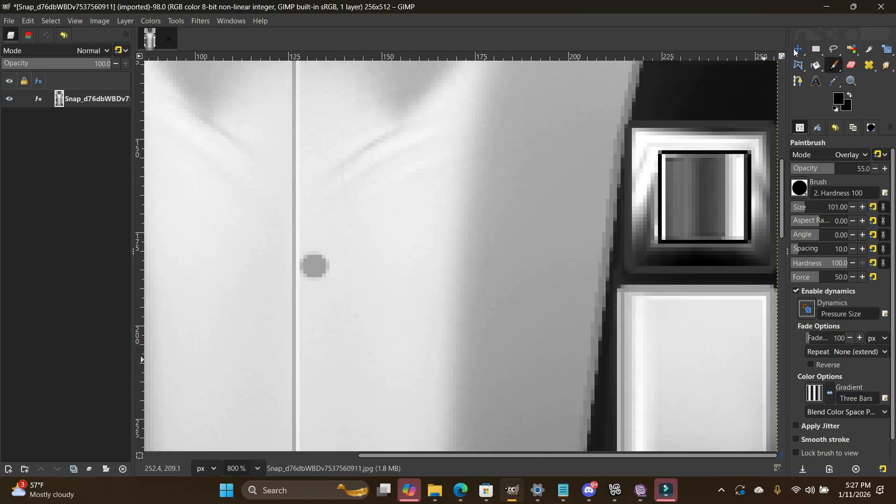
left_click(816, 49)
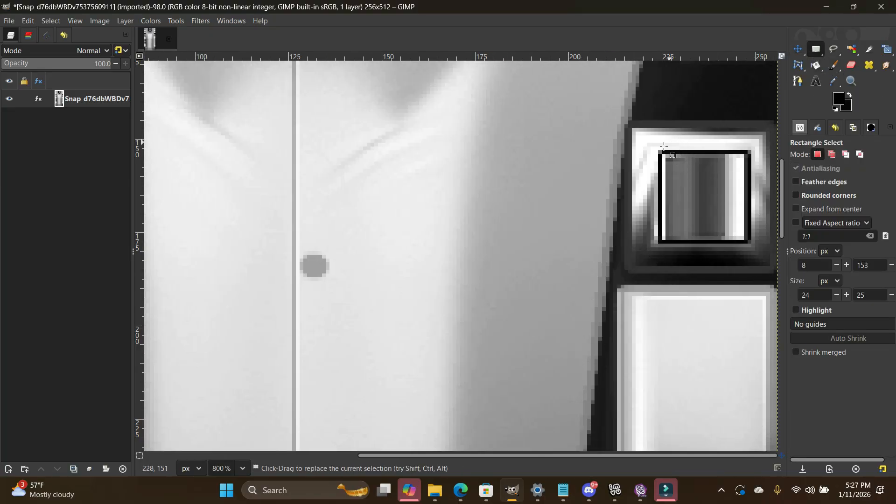
left_click_drag(659, 150, 751, 245)
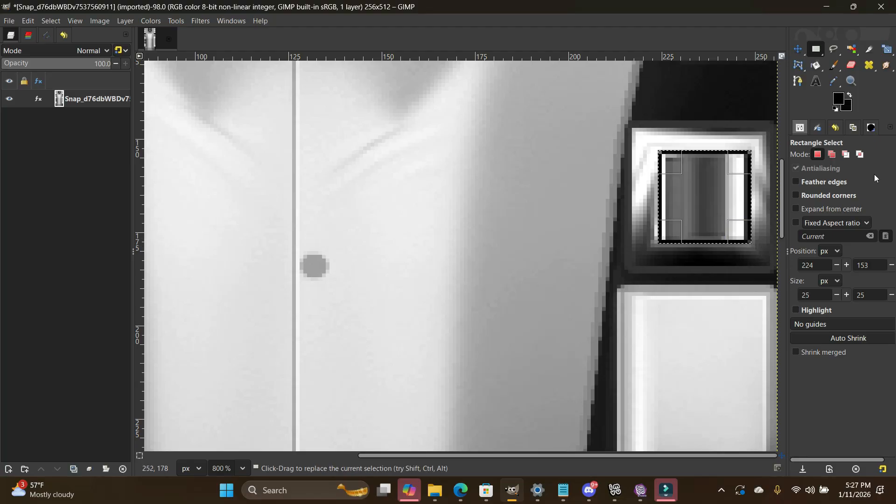
left_click(834, 66)
left_click(694, 194)
left_click(690, 182)
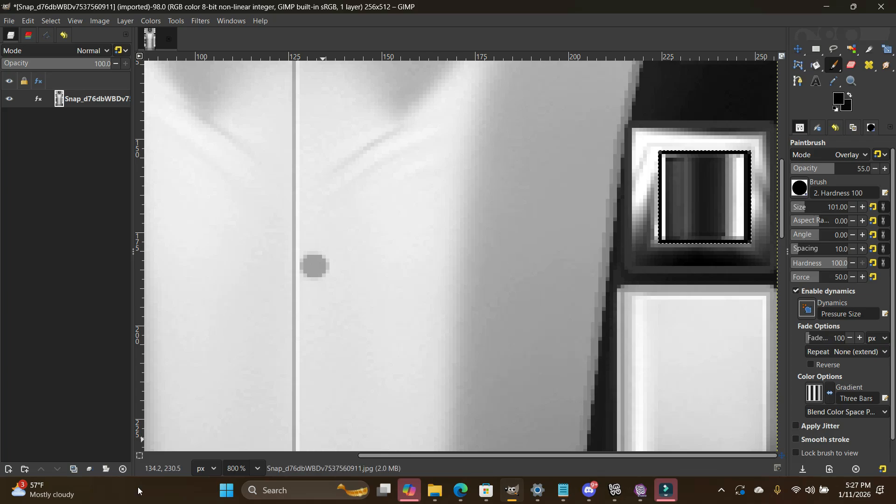
Step: Clear the selection around the right cufflink's inner square using the Rectangle Select tool
left_click(258, 469)
left_click(254, 396)
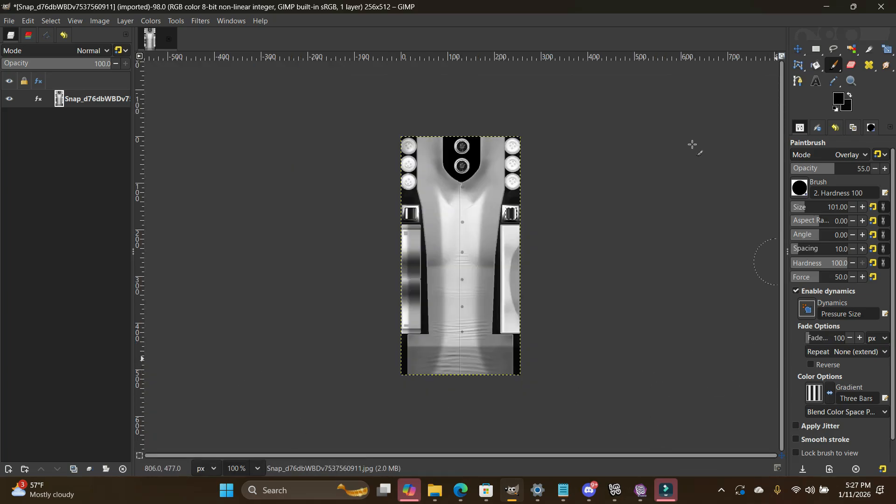
left_click(812, 54)
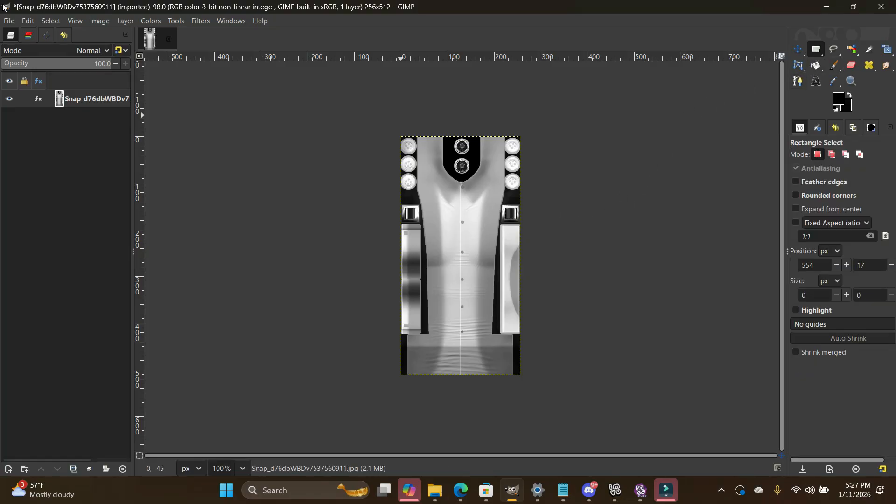
Step: Export the edited shirt image as SHIRT.jpg in the class suit folder, at JPEG quality 100
left_click(8, 21)
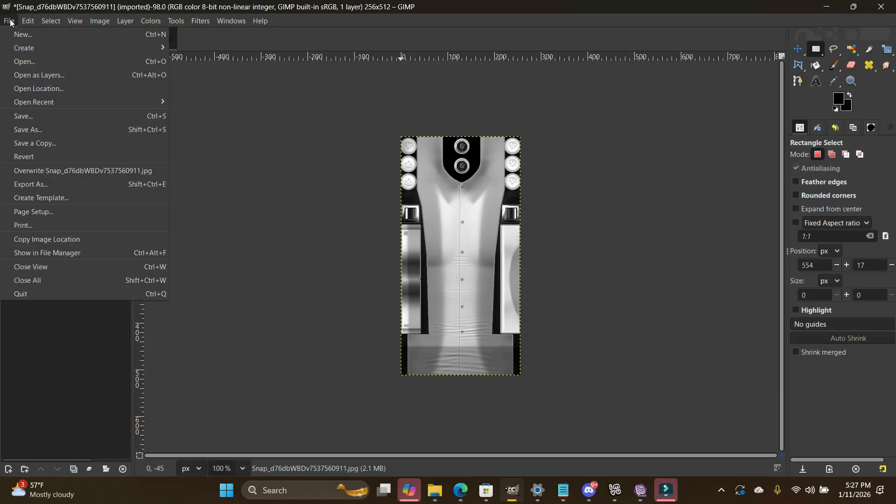
left_click(43, 187)
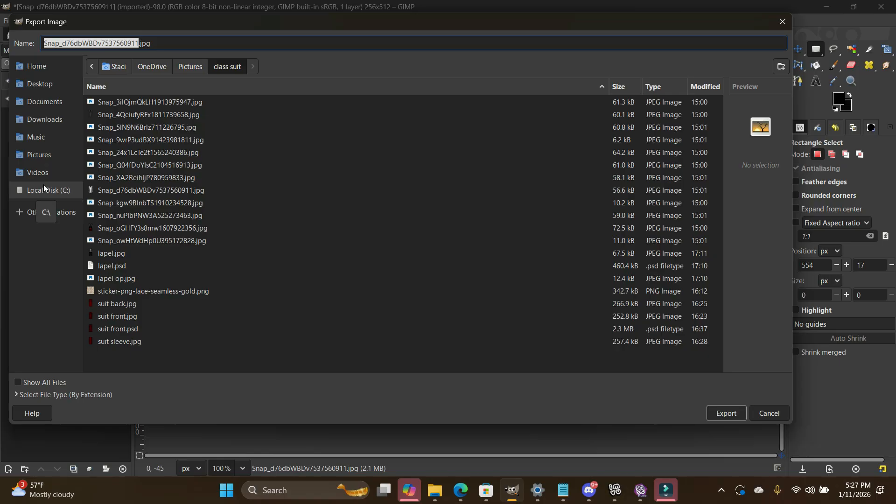
type("SHIRT")
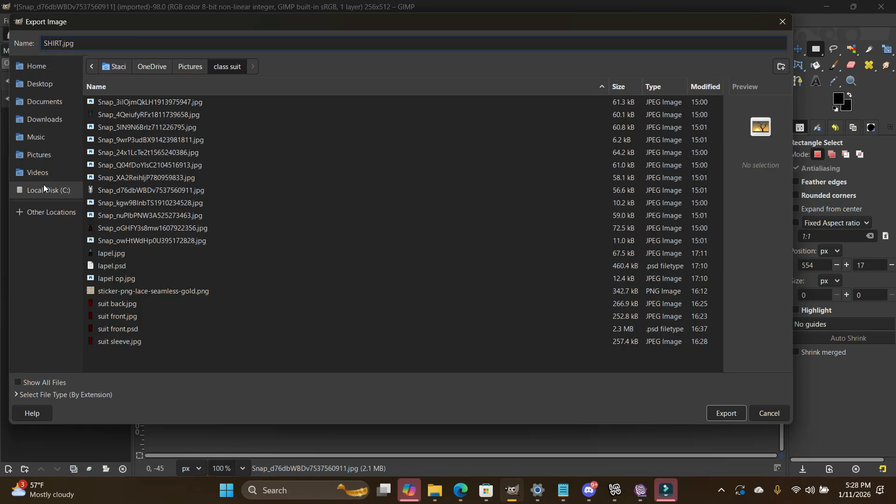
key("Return")
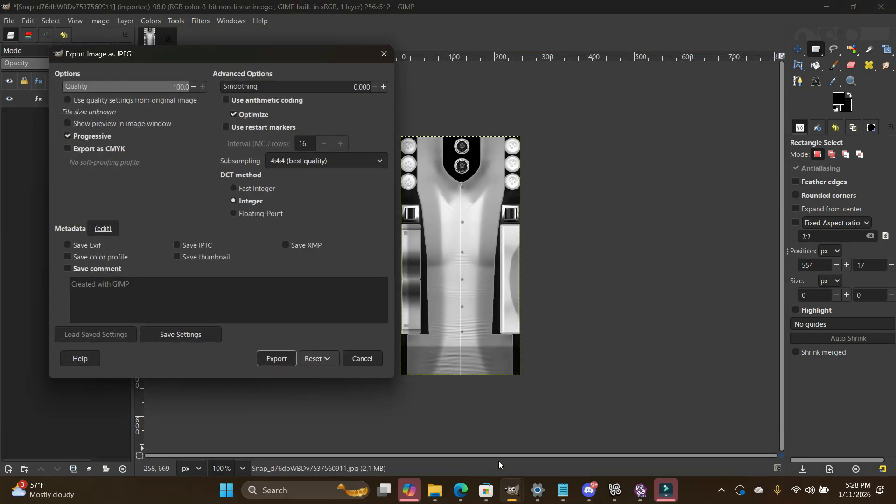
left_click(270, 360)
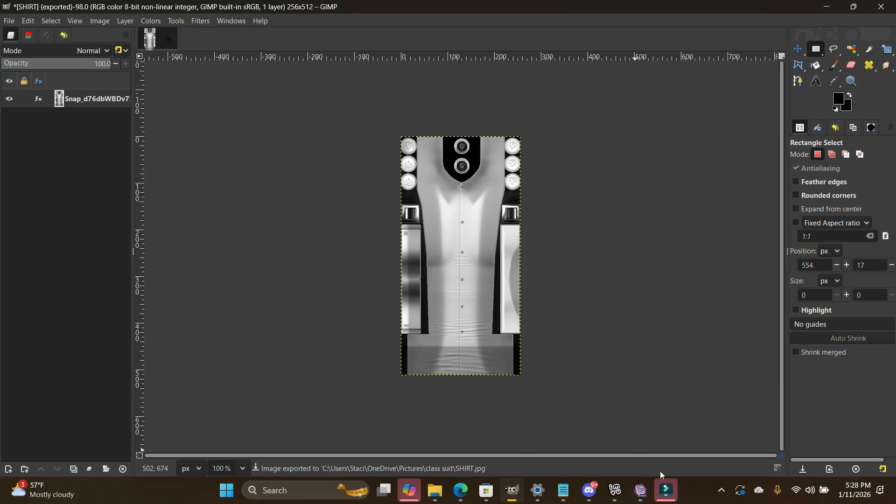
Step: Switch to IMVU Studio and import SHIRT.jpg as the diffuse texture of material 6
left_click(617, 491)
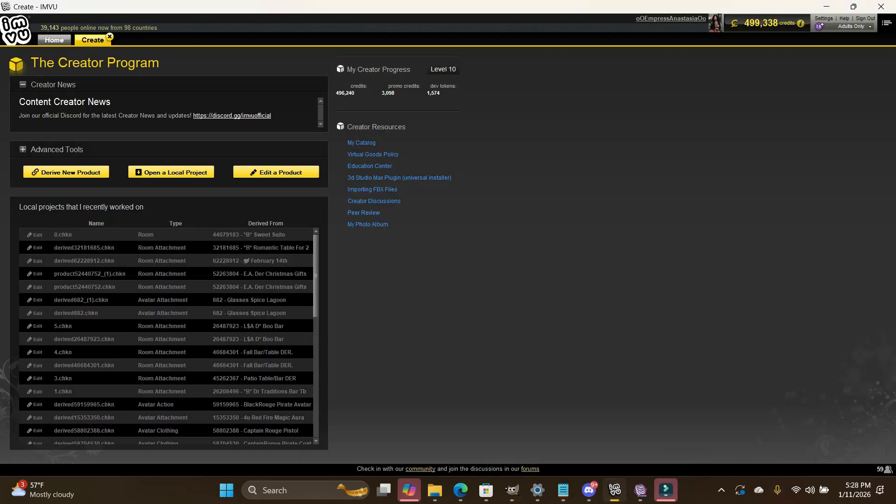
left_click(639, 494)
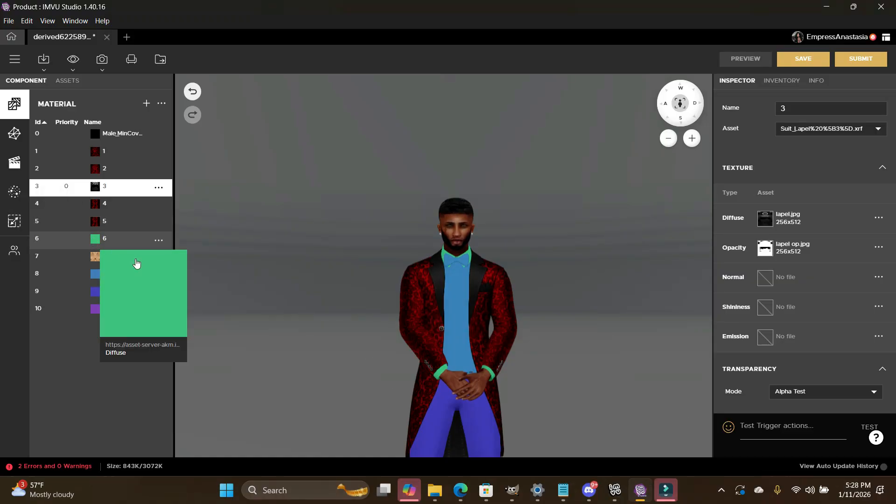
left_click(137, 263)
left_click(765, 219)
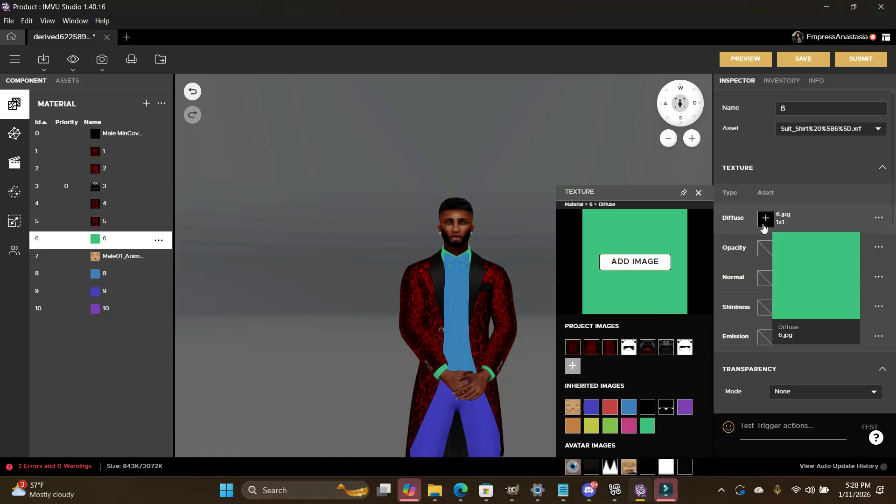
left_click(625, 267)
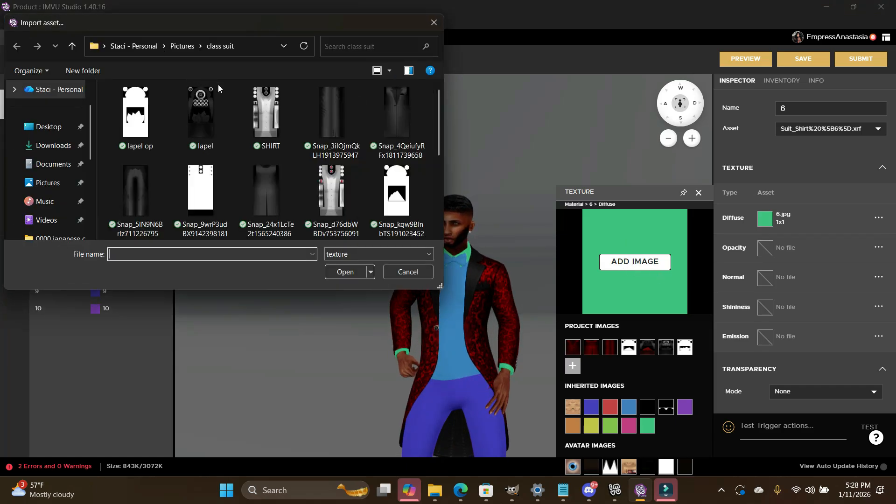
double_click(275, 119)
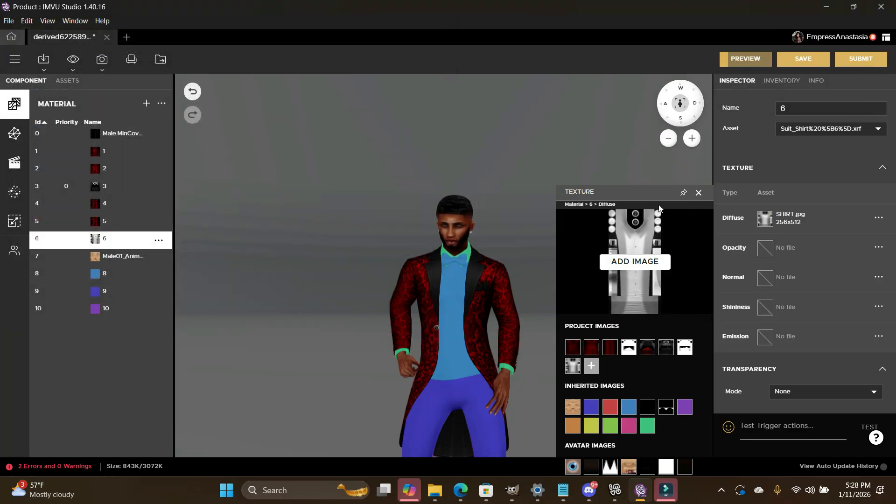
left_click(698, 194)
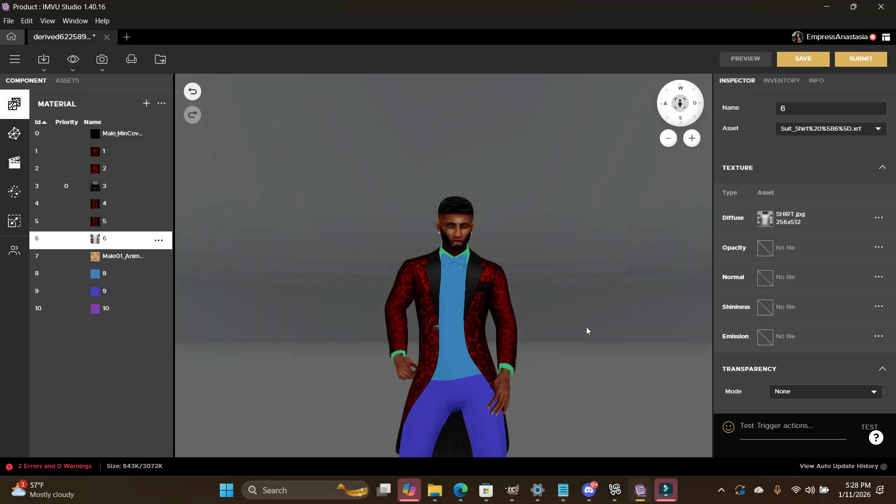
Step: Examine the avatar's shirt collar and cuffs up close, from the front and both sides
scroll(558, 340, "up", 5)
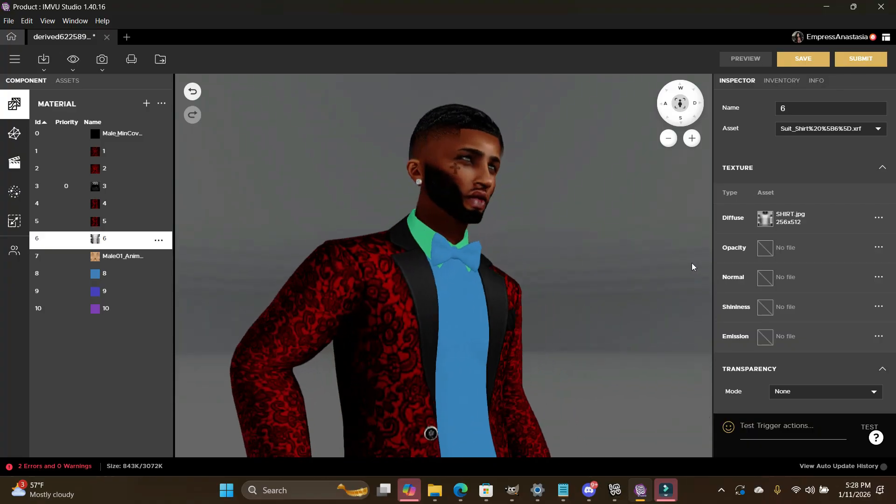
scroll(492, 294, "down", 5)
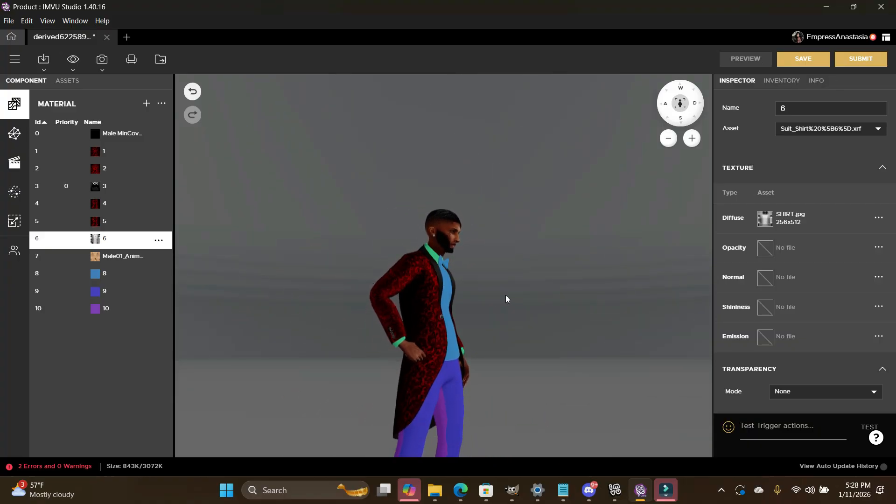
left_click_drag(506, 295, 270, 281)
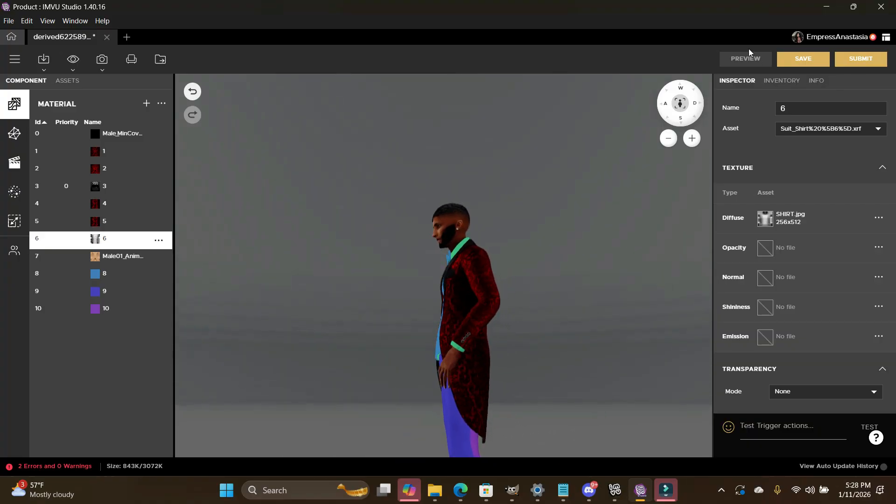
left_click_drag(516, 244, 524, 261)
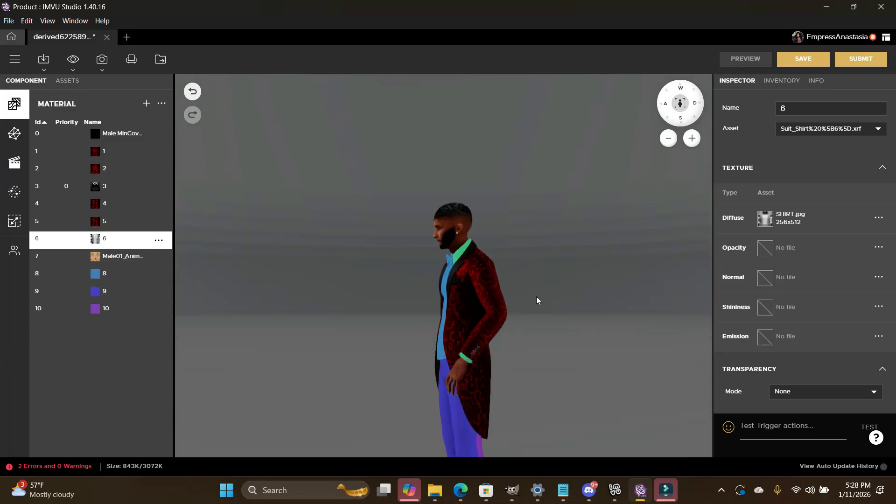
scroll(536, 296, "up", 5)
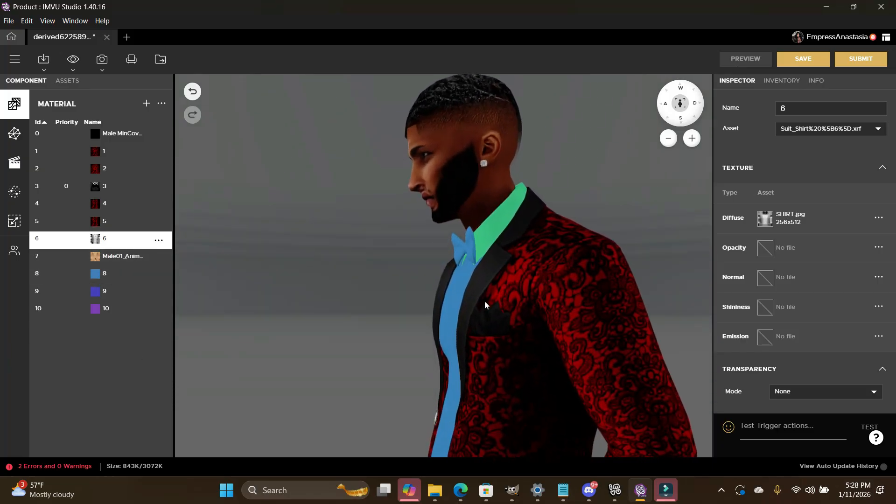
left_click_drag(485, 302, 566, 302)
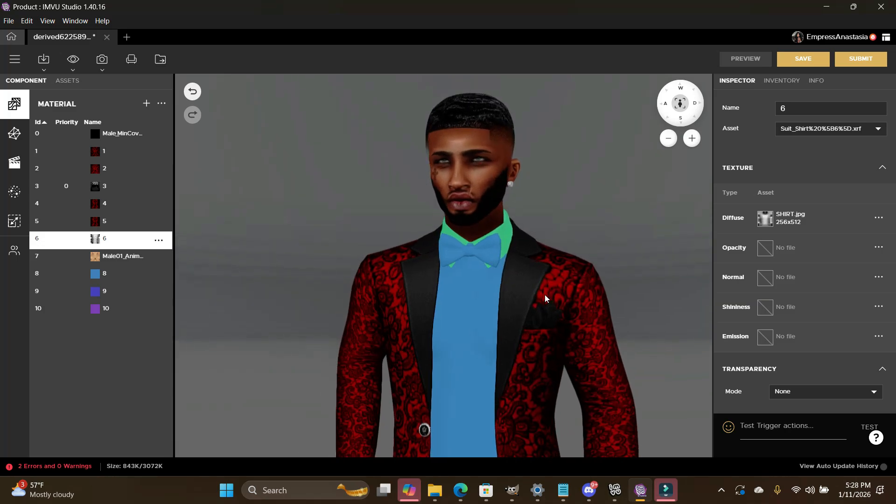
scroll(529, 306, "down", 5)
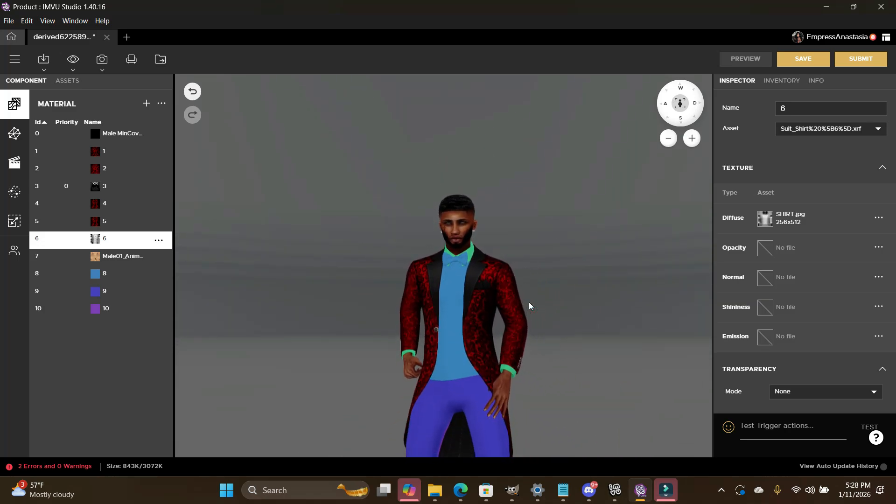
Step: Import SHIRT.jpg again as the diffuse texture of material 6 and preview the change on the avatar
mouse_move(97, 260)
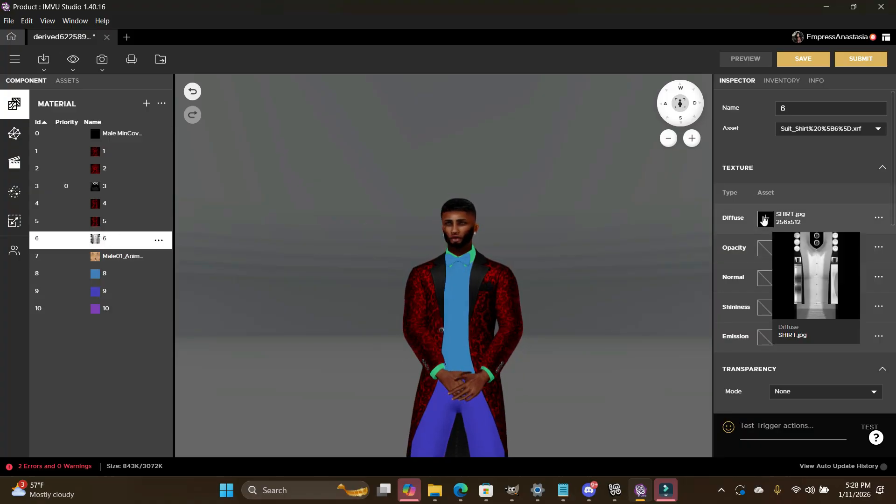
left_click(765, 220)
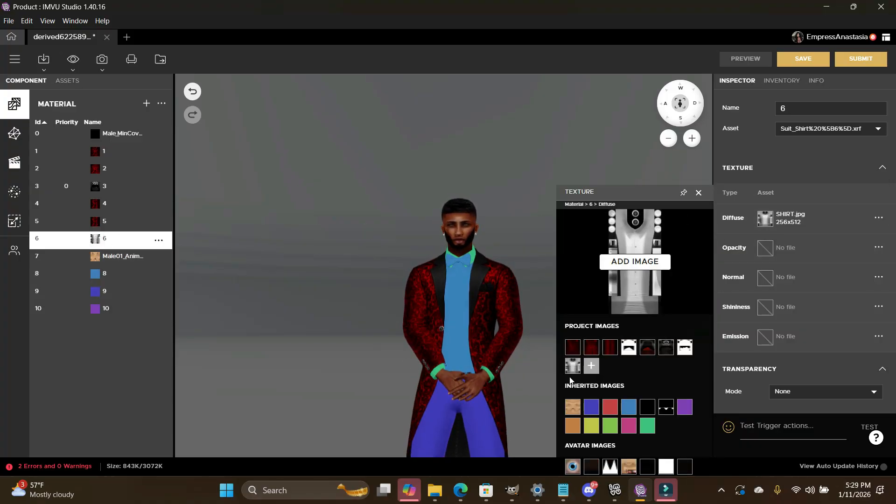
left_click(633, 262)
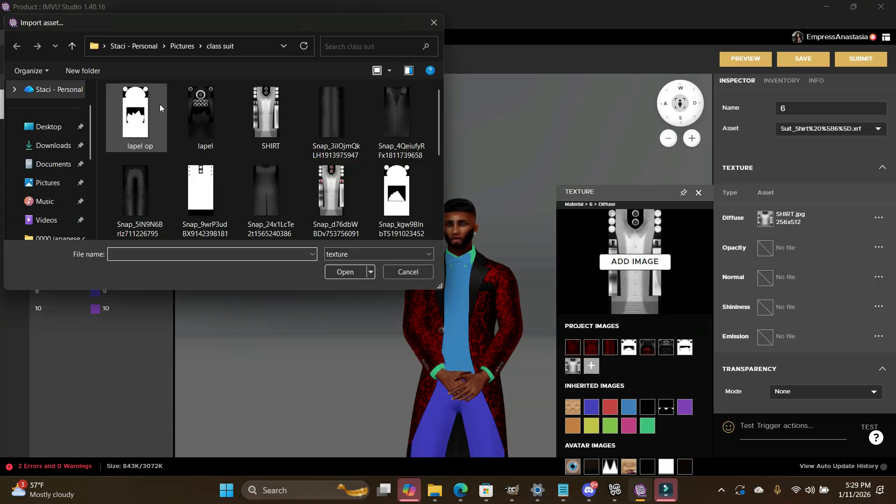
double_click(271, 130)
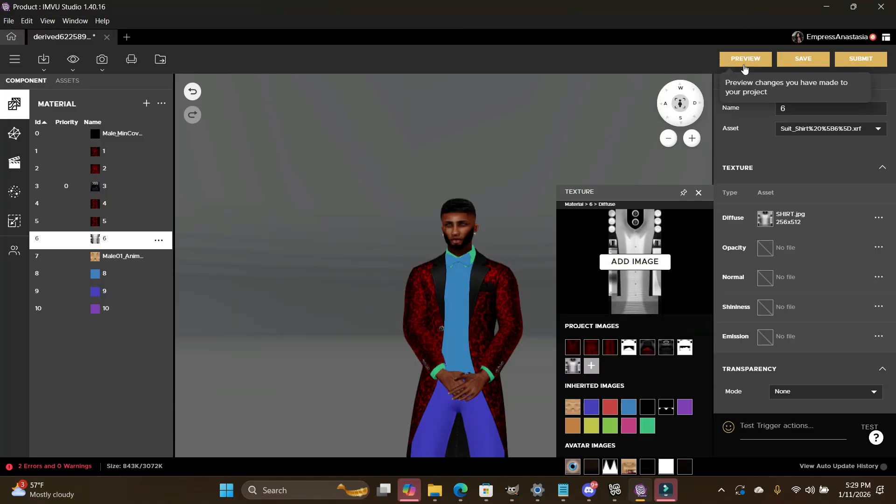
left_click(743, 61)
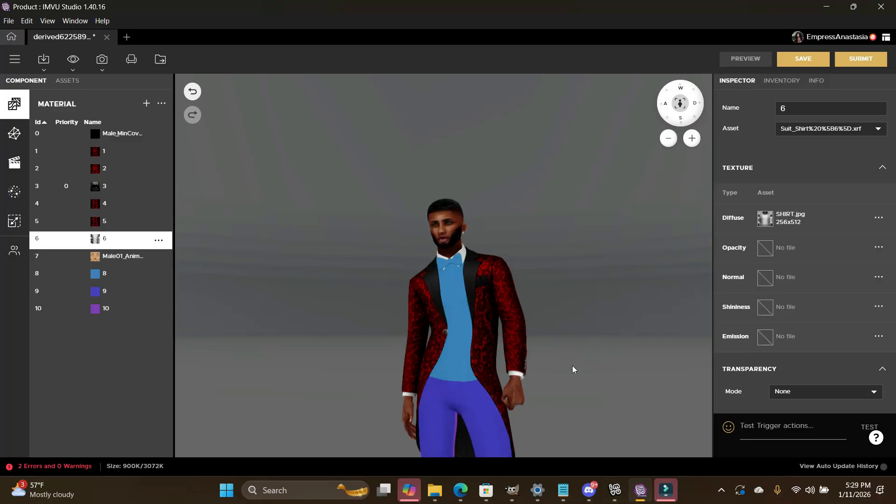
Step: Import Snap_9wrP3udBX91423981811.jpg as the opacity map of material 6, and dismiss the save-as-new prompt
scroll(566, 419, "up", 6)
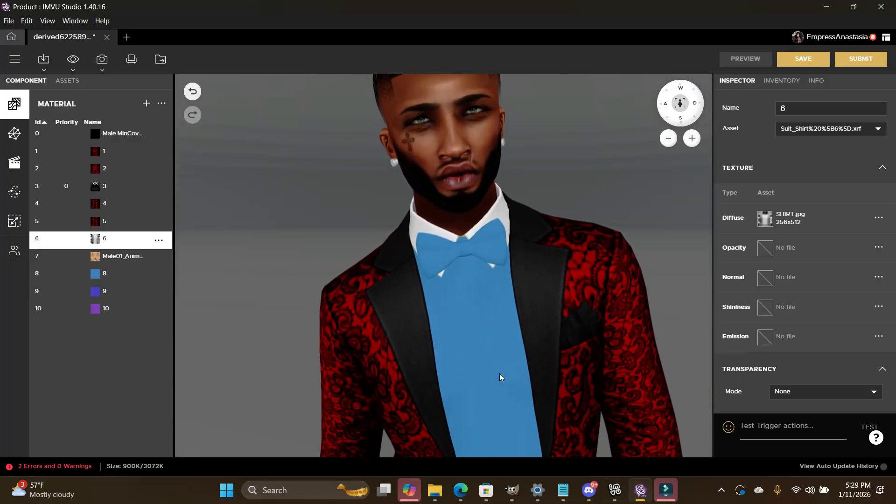
left_click_drag(499, 374, 585, 370)
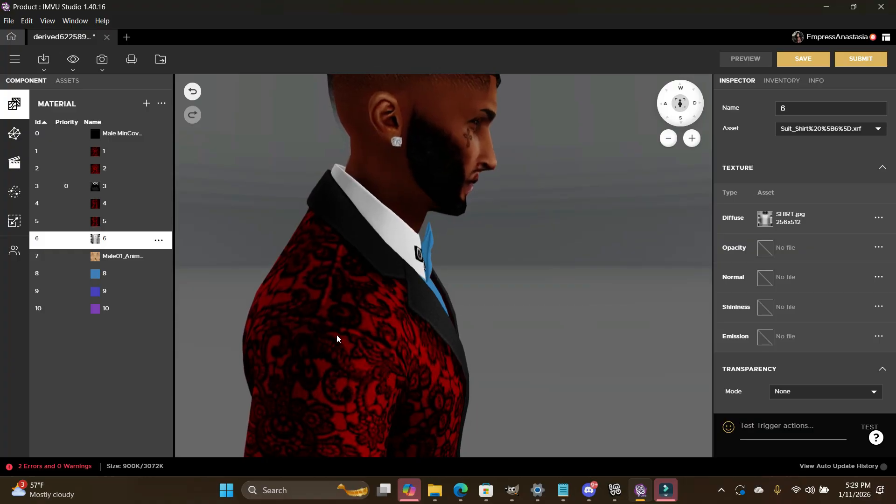
left_click(765, 247)
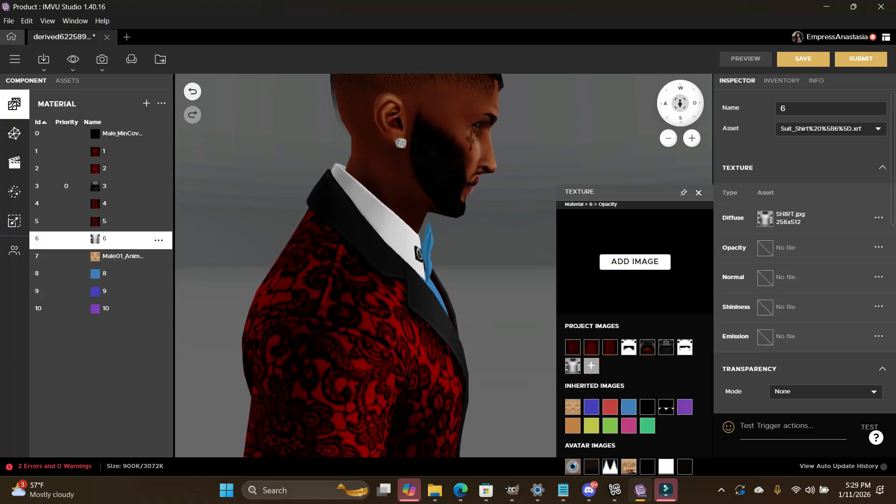
left_click(641, 269)
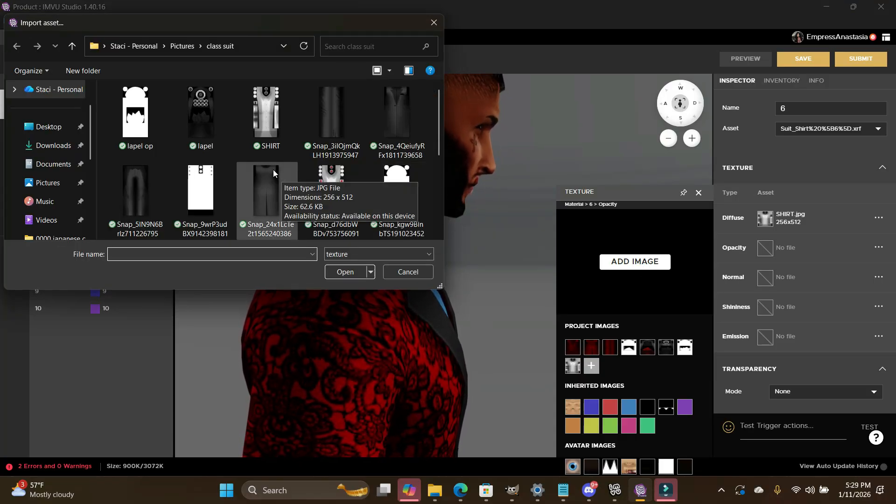
double_click(200, 187)
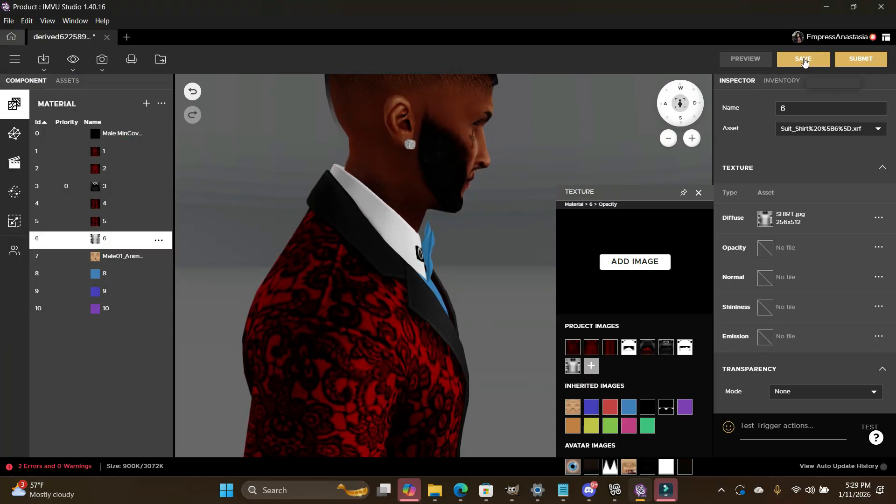
left_click(803, 59)
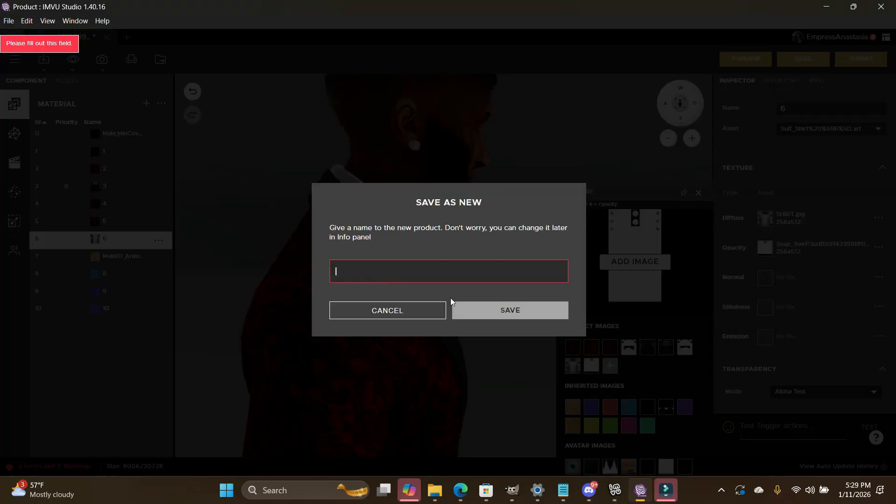
left_click(410, 310)
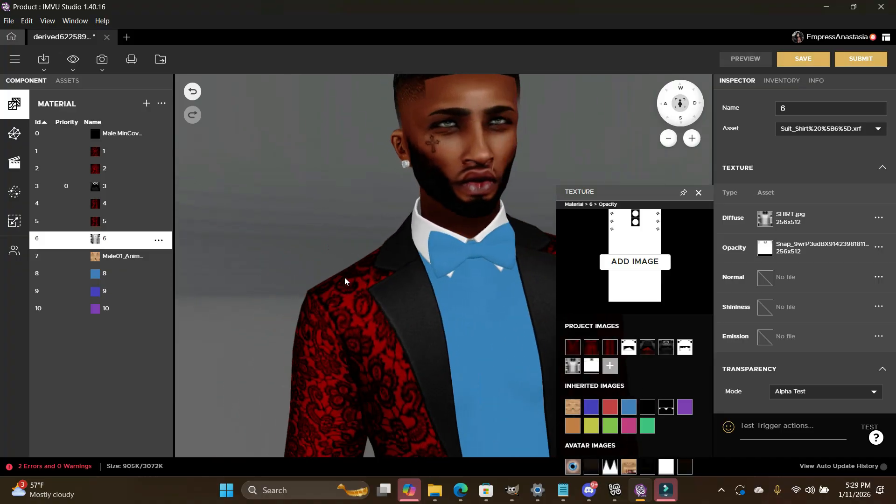
Step: Import Snap_owHtWdHp0U395172828 as the opacity map of material 8 and preview the change on the avatar
scroll(448, 311, "down", 5)
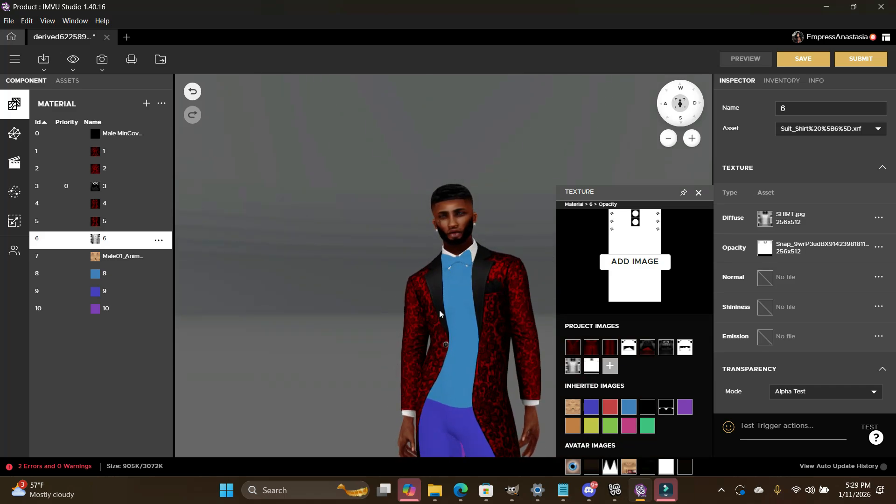
scroll(462, 366, "up", 3)
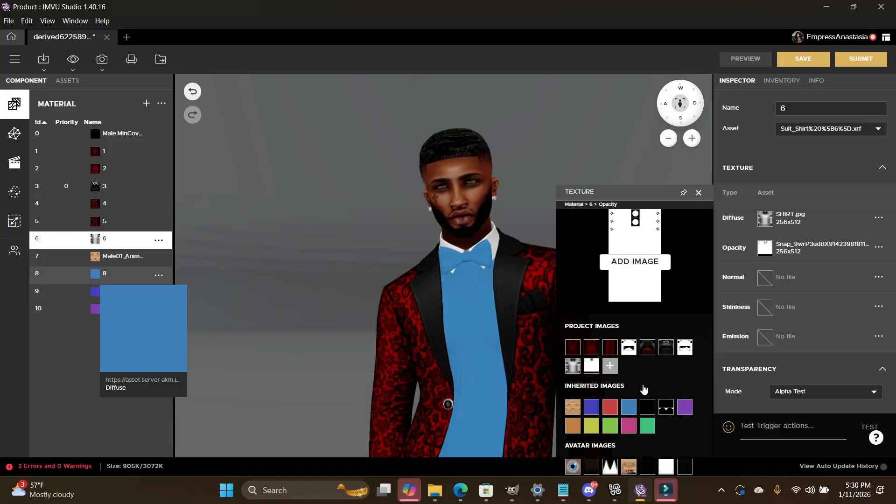
left_click(95, 276)
left_click(765, 247)
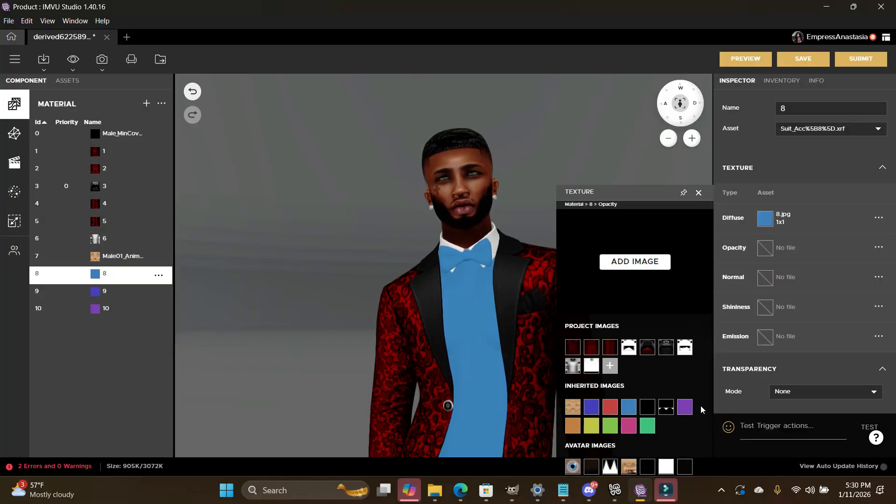
left_click(649, 262)
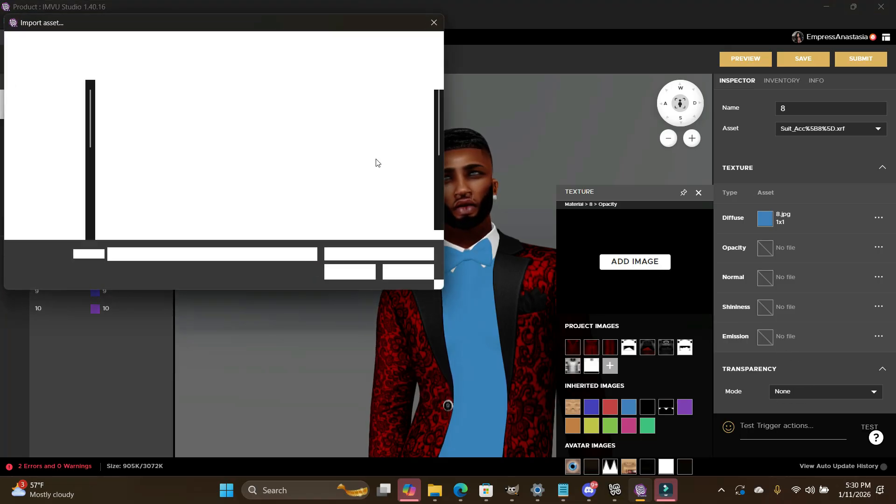
scroll(373, 189, "down", 1)
scroll(373, 189, "down", 3)
scroll(374, 189, "up", 2)
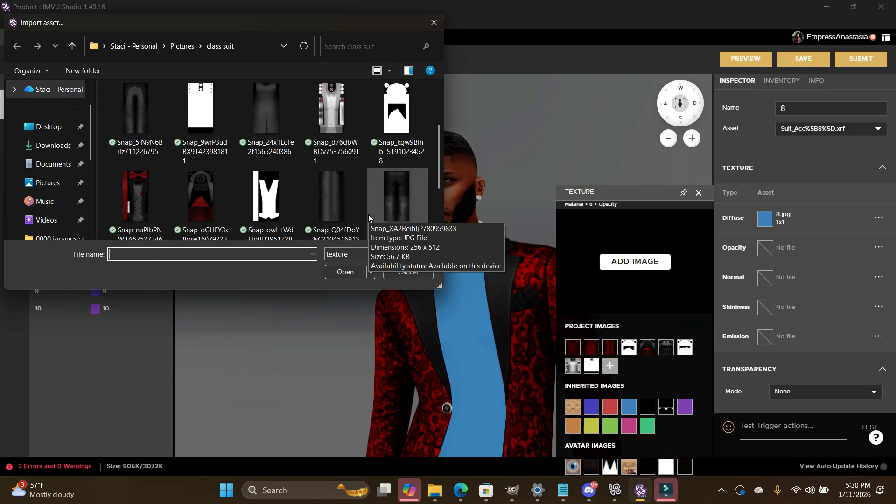
double_click(269, 198)
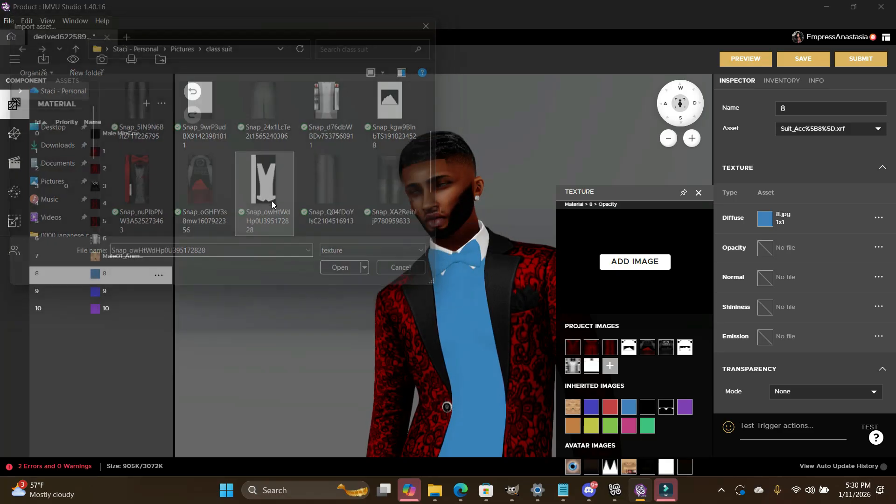
left_click(755, 62)
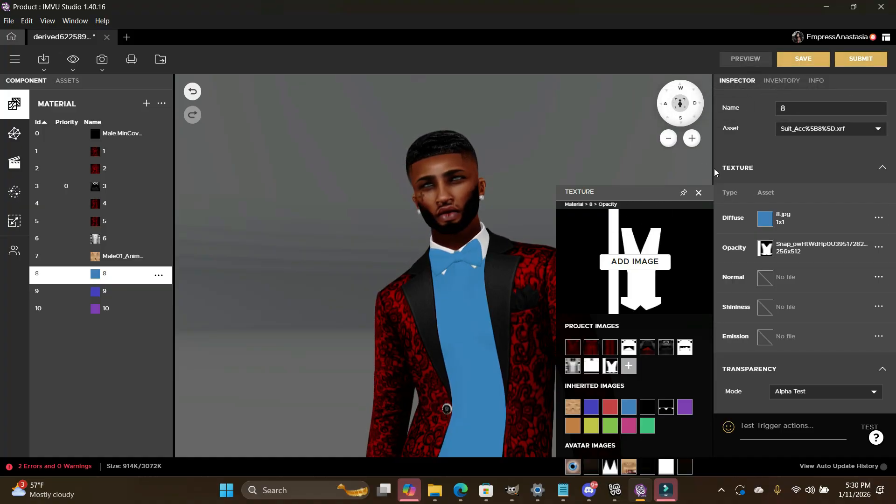
Step: Close the texture picker and examine the avatar's collar, vest area and cuffs up close and from farther away
left_click(699, 193)
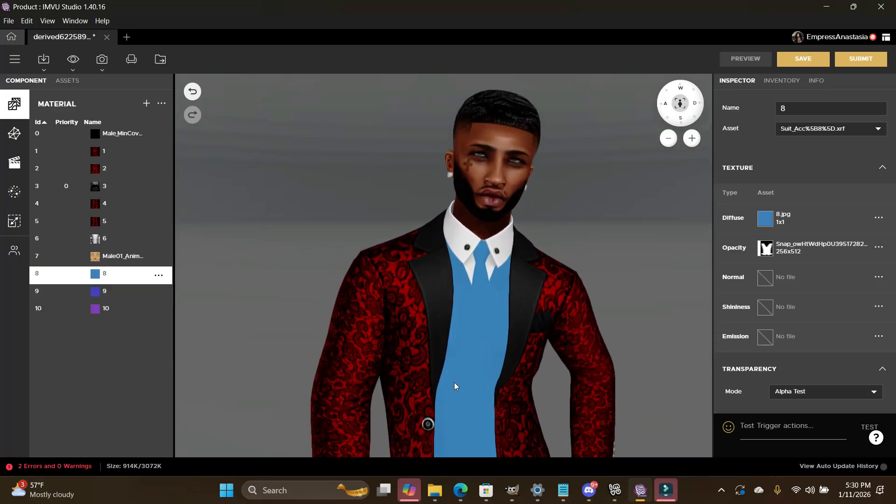
scroll(455, 386, "up", 5)
scroll(454, 382, "up", 2)
left_click_drag(454, 382, 427, 377)
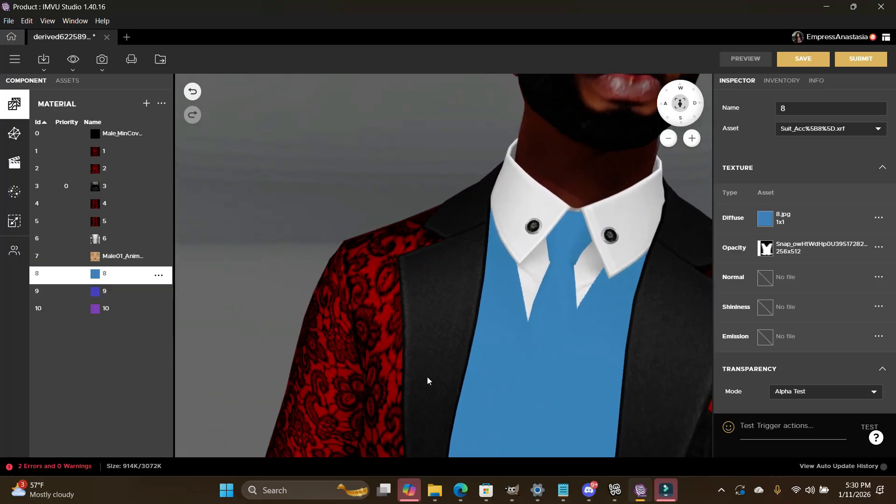
scroll(427, 377, "down", 8)
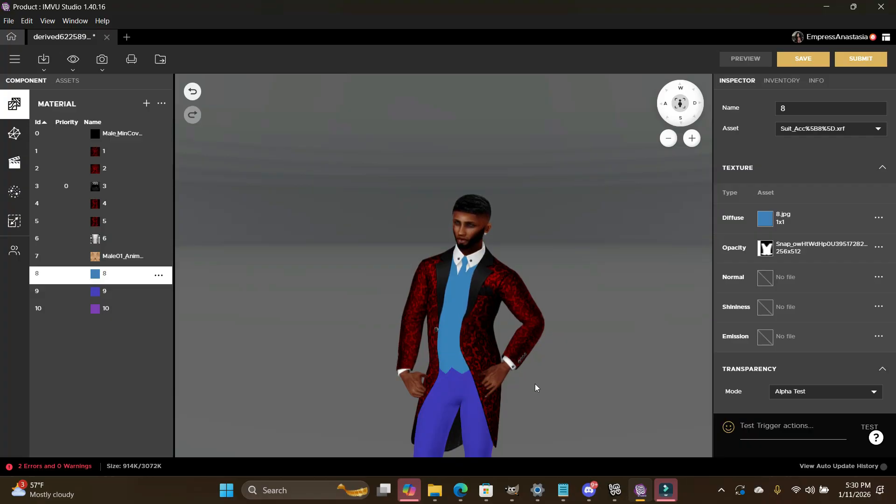
scroll(603, 404, "up", 5)
scroll(603, 405, "down", 3)
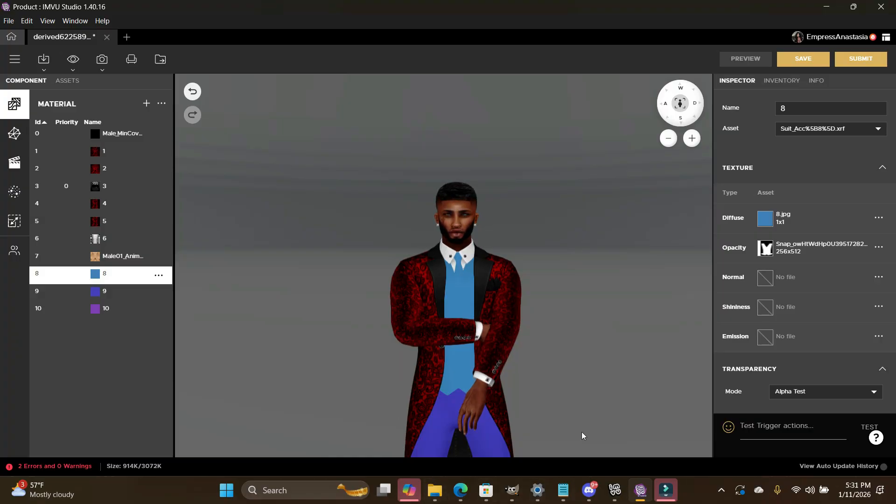
Step: Switch to GIMP, close the SHIRT image without saving, and open Snap_nuPIbPNW3A525273463 from the class suit folder
left_click(512, 490)
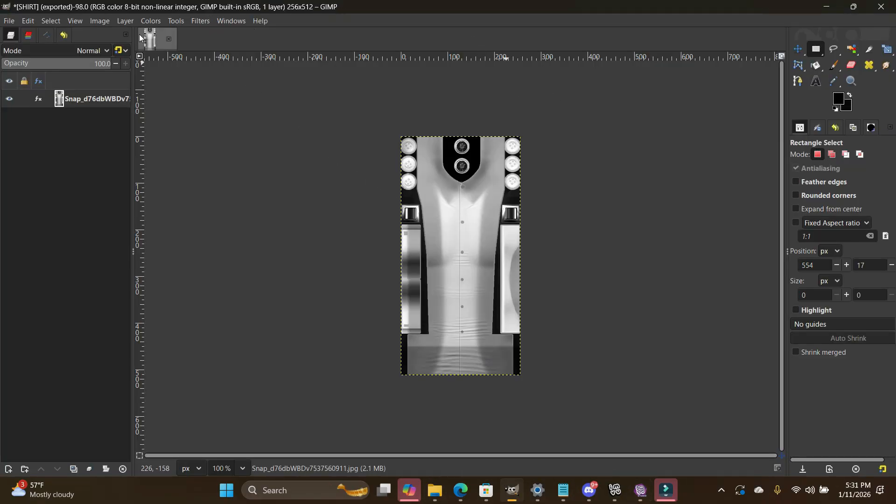
left_click(169, 41)
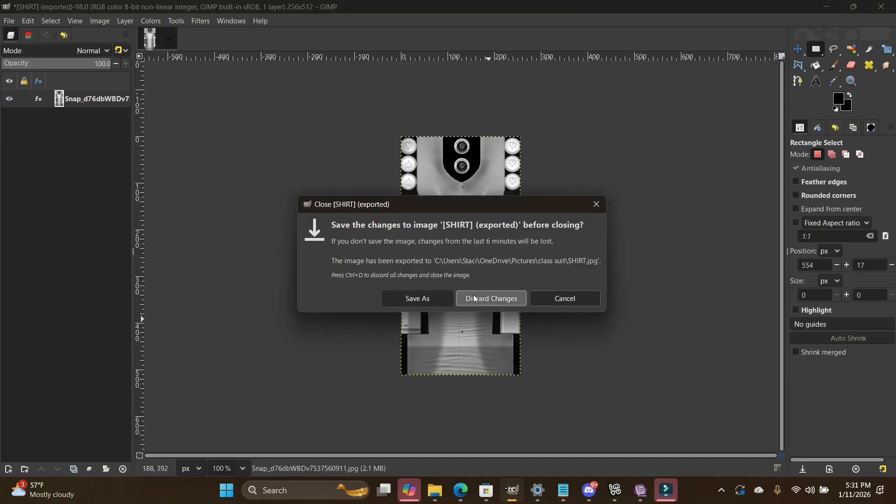
left_click(474, 295)
left_click(434, 490)
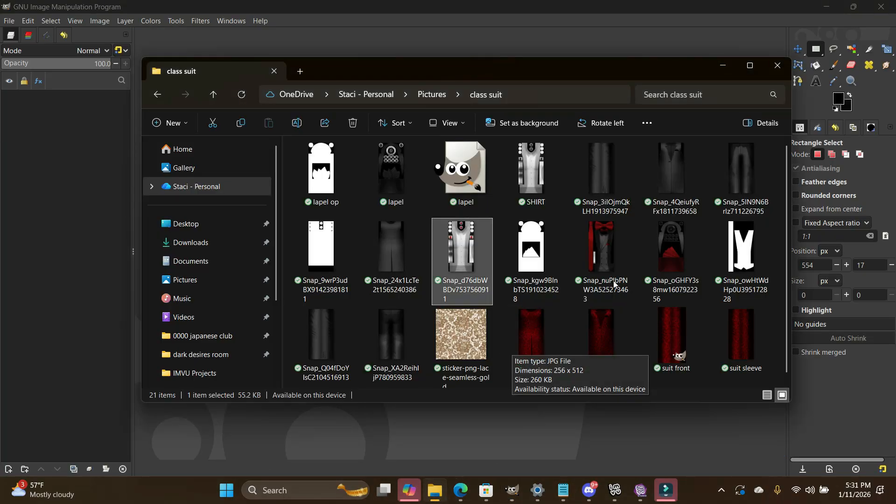
left_click_drag(600, 233, 635, 433)
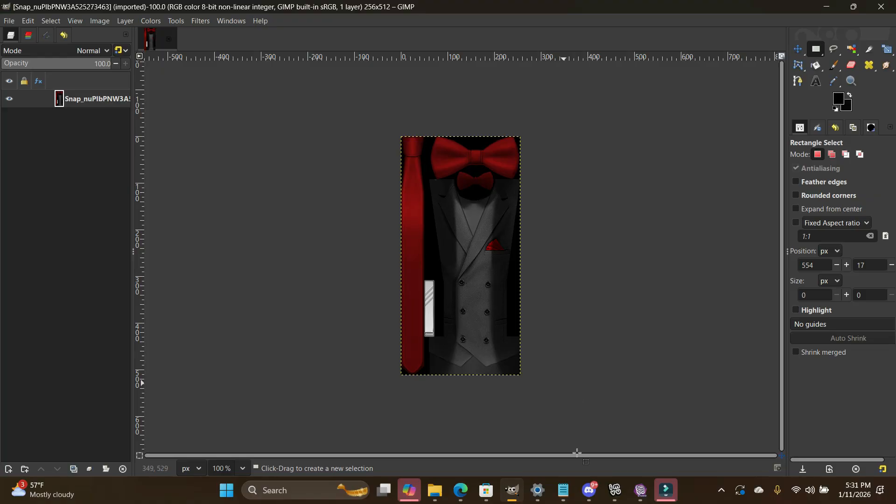
Step: Switch to IMVU Studio, import Snap_nuPIbPNW3A525273463 as the diffuse texture of material 8, and preview the change
left_click(640, 490)
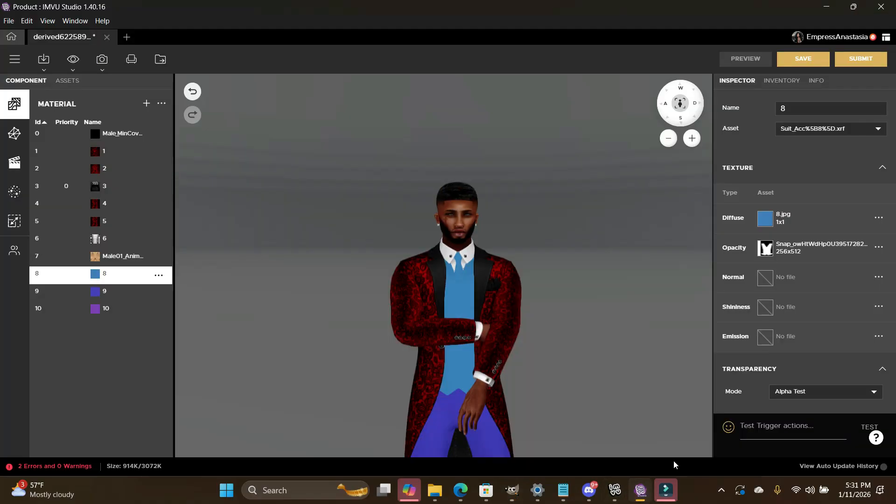
left_click(765, 217)
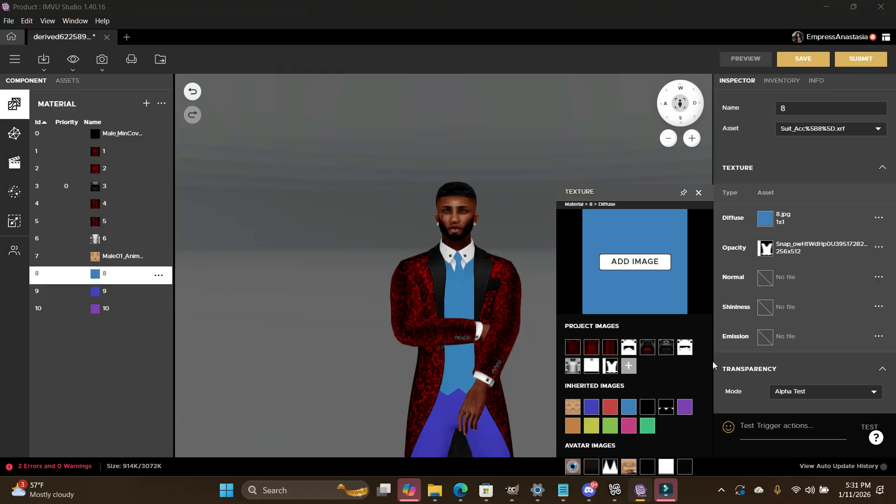
left_click(644, 267)
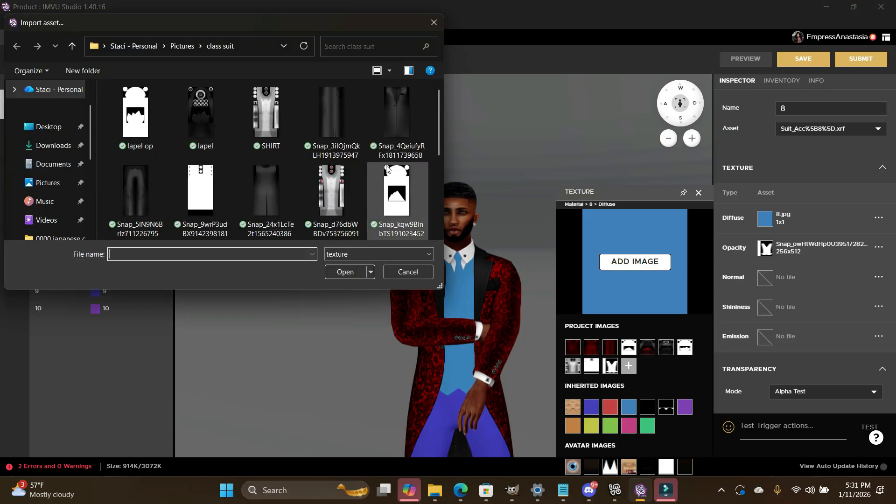
scroll(386, 168, "down", 5)
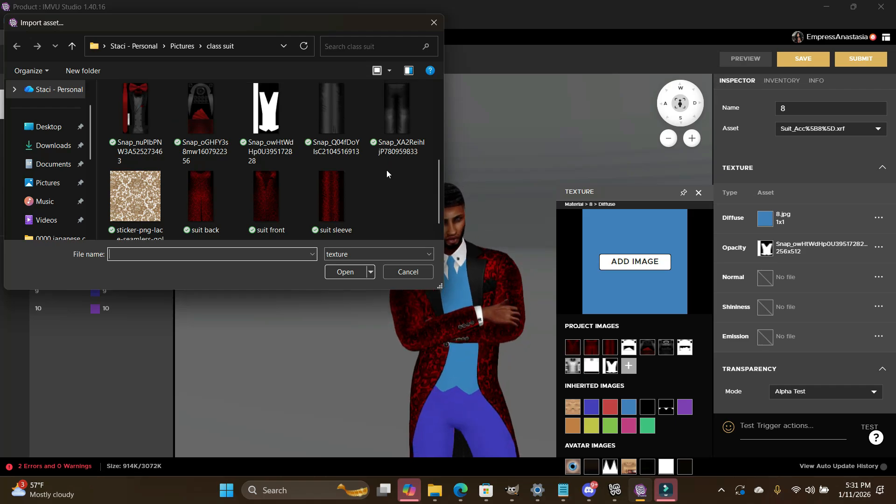
double_click(128, 102)
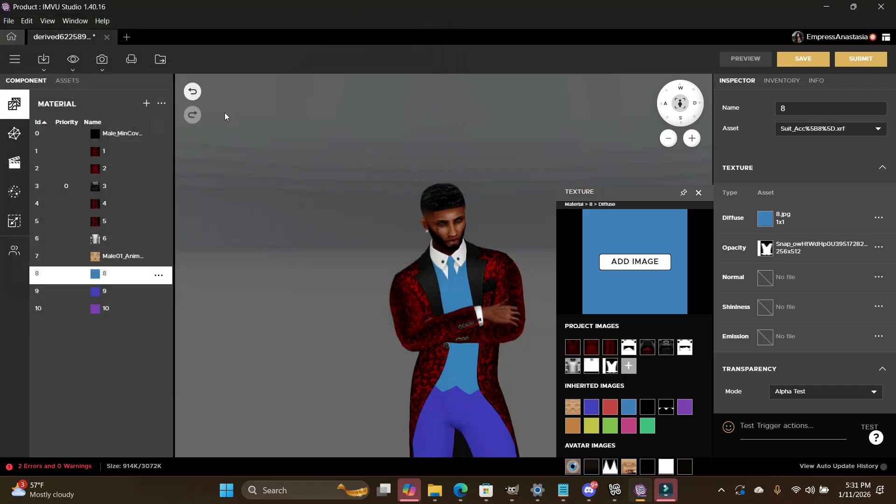
left_click(742, 63)
Step: Examine the vest, tie and pocket square textures on the avatar at close and full-torso distances
scroll(519, 315, "up", 3)
scroll(520, 315, "up", 3)
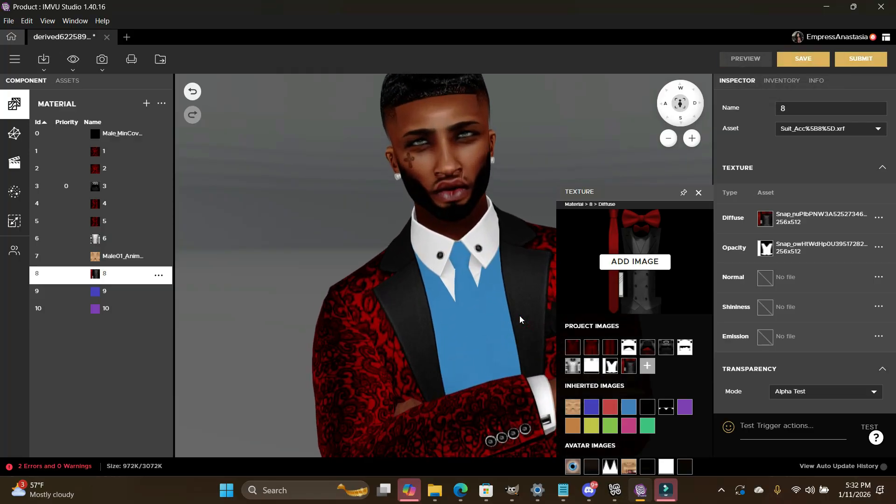
scroll(519, 315, "down", 6)
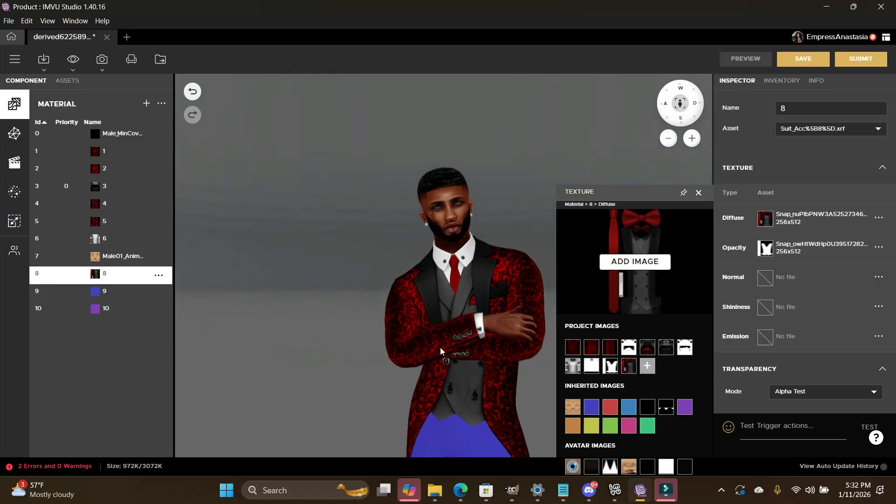
scroll(483, 388, "up", 4)
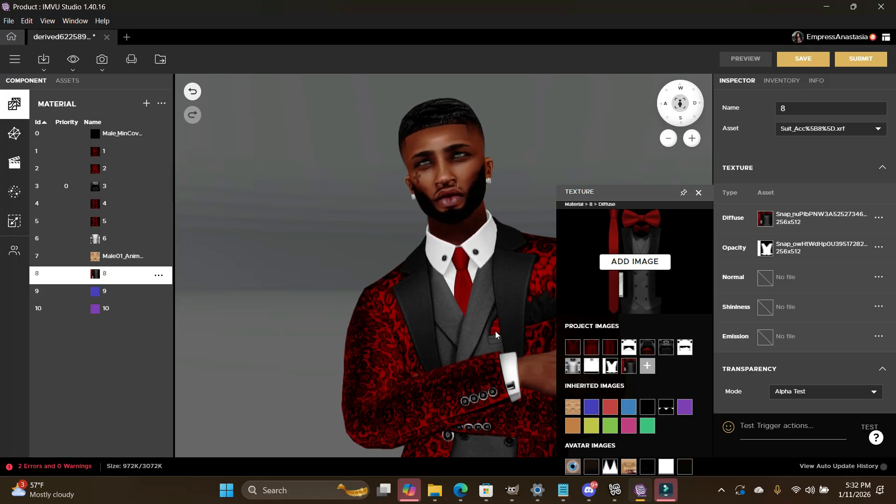
scroll(489, 326, "down", 3)
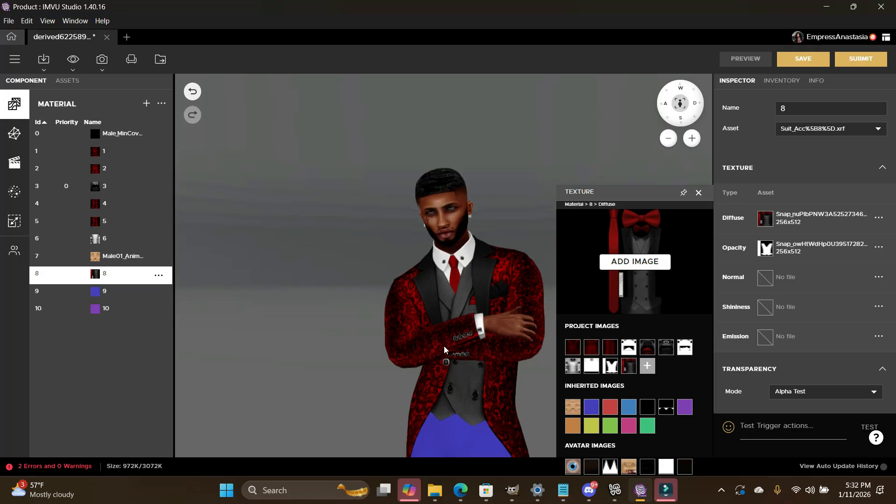
scroll(447, 349, "up", 5)
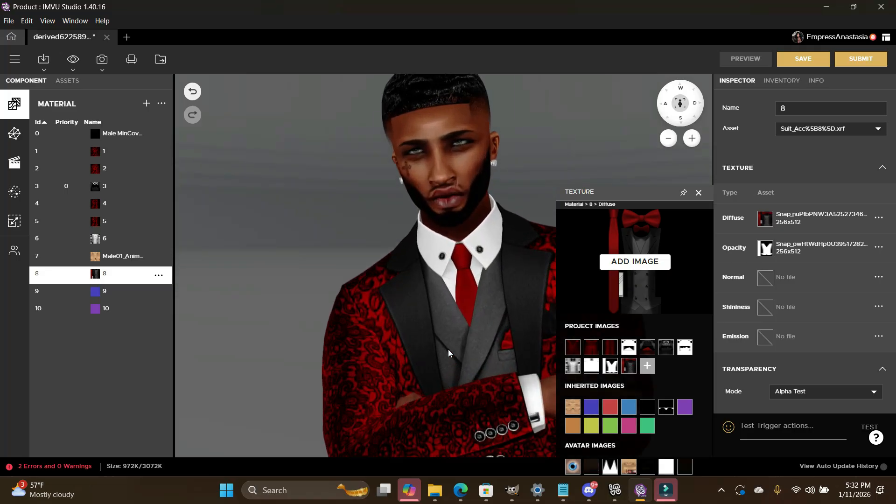
scroll(448, 350, "down", 5)
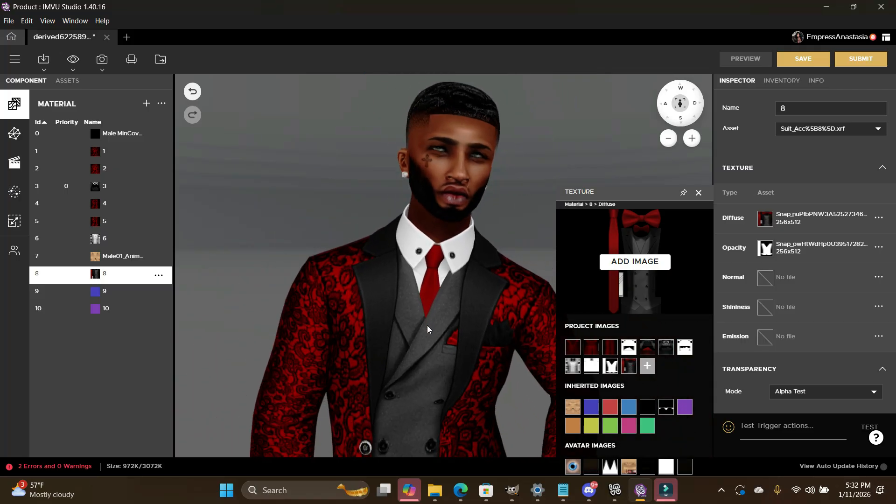
scroll(427, 326, "down", 3)
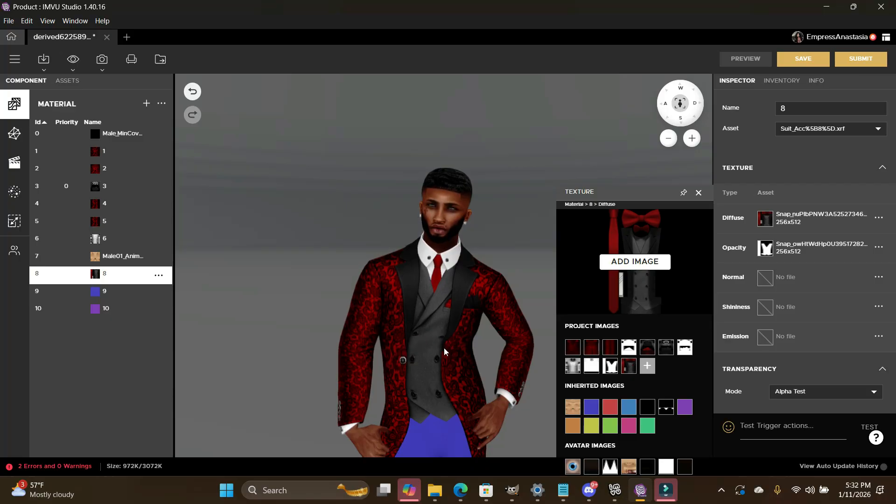
Step: Filter the inventory to the Avatars category, browse the available avatars, and inspect the suit on the model
left_click(782, 80)
left_click(727, 128)
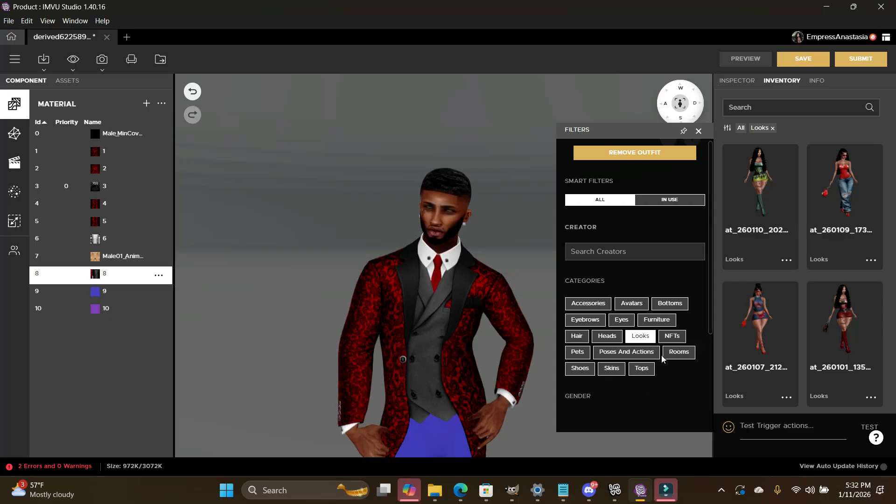
left_click(635, 304)
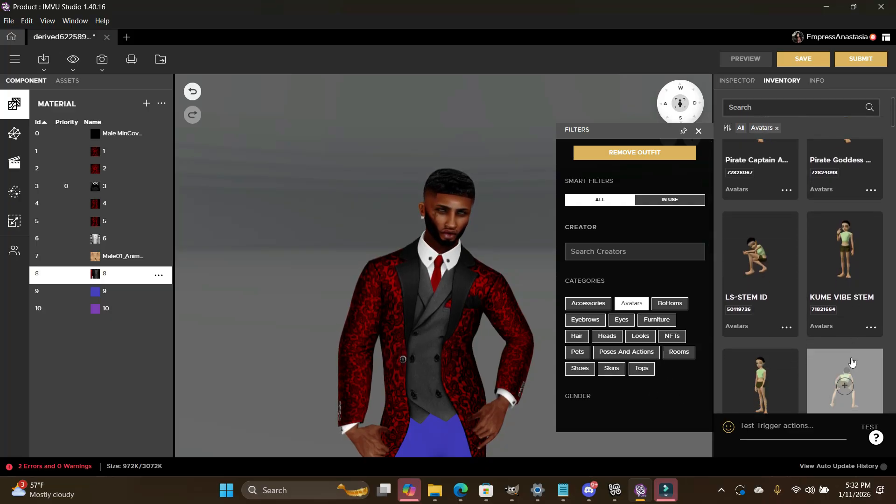
scroll(848, 362, "down", 3)
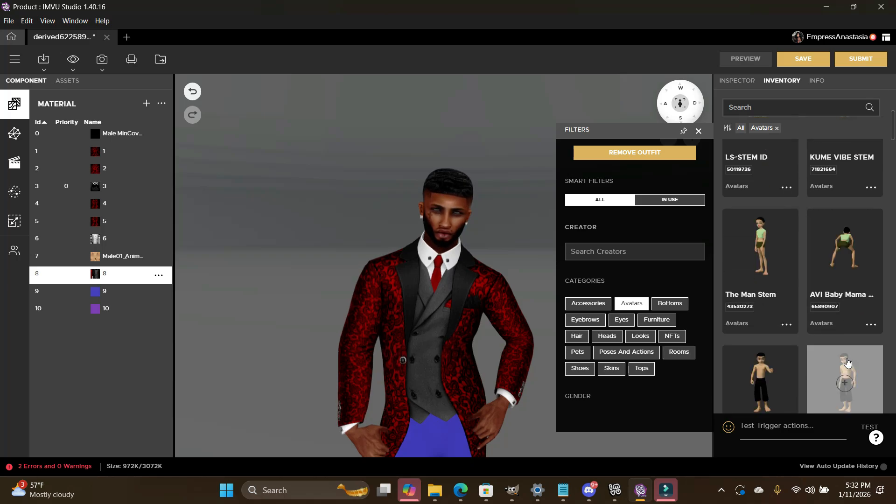
scroll(848, 362, "down", 1)
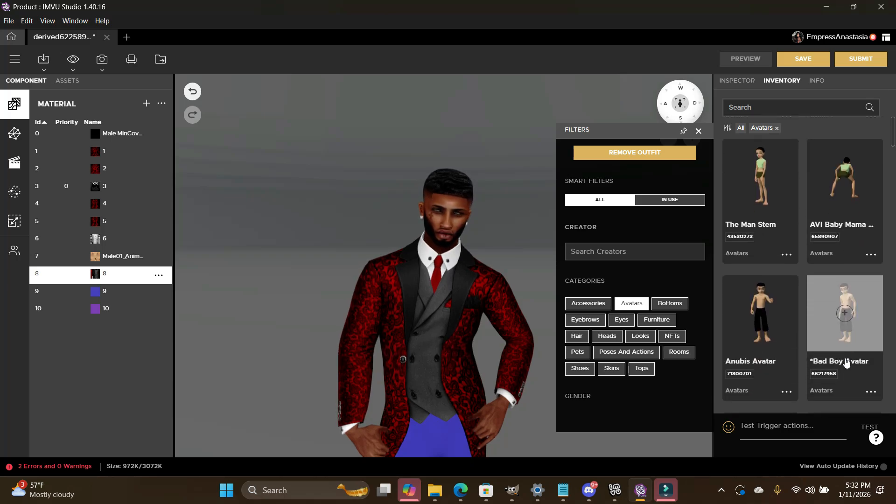
mouse_move(859, 330)
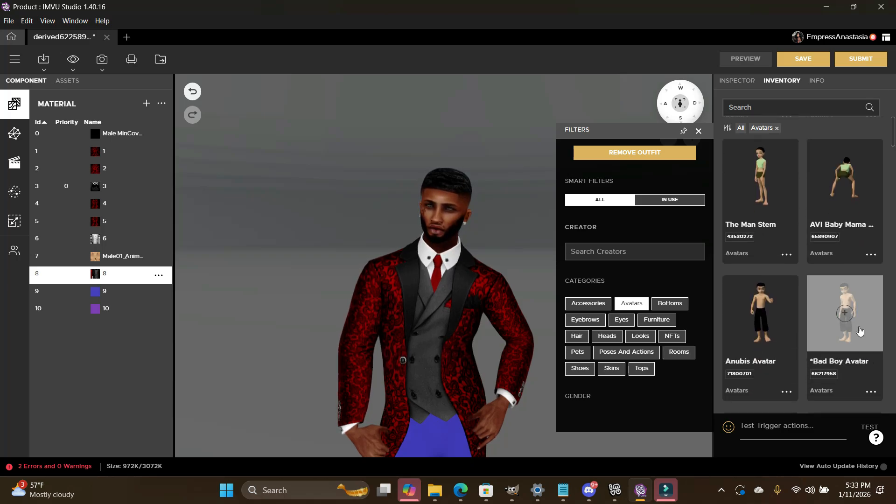
scroll(848, 319, "down", 5)
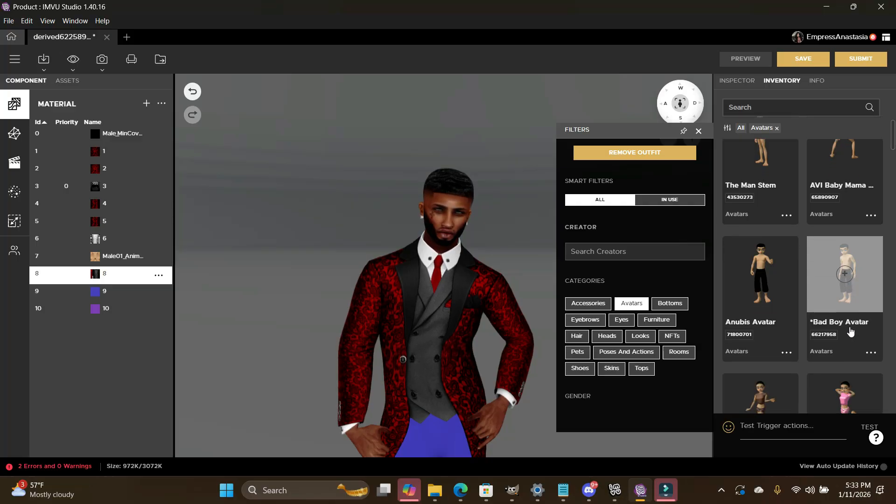
scroll(850, 330, "down", 1)
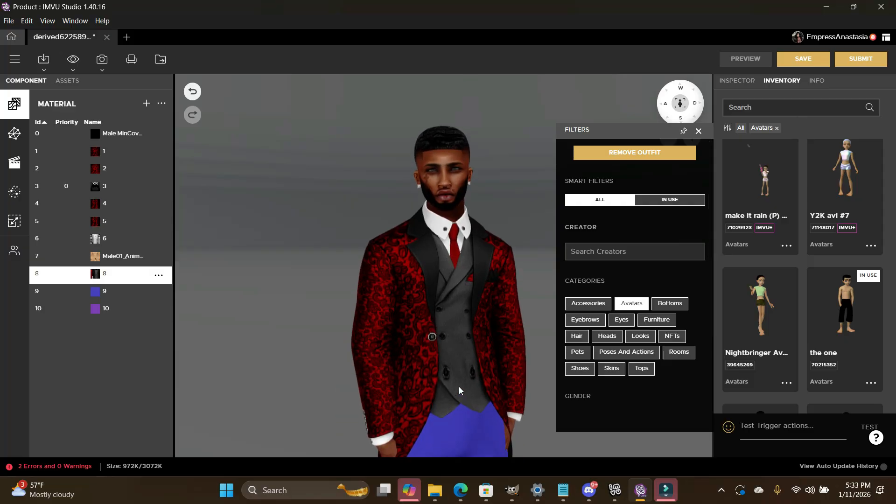
scroll(459, 386, "up", 5)
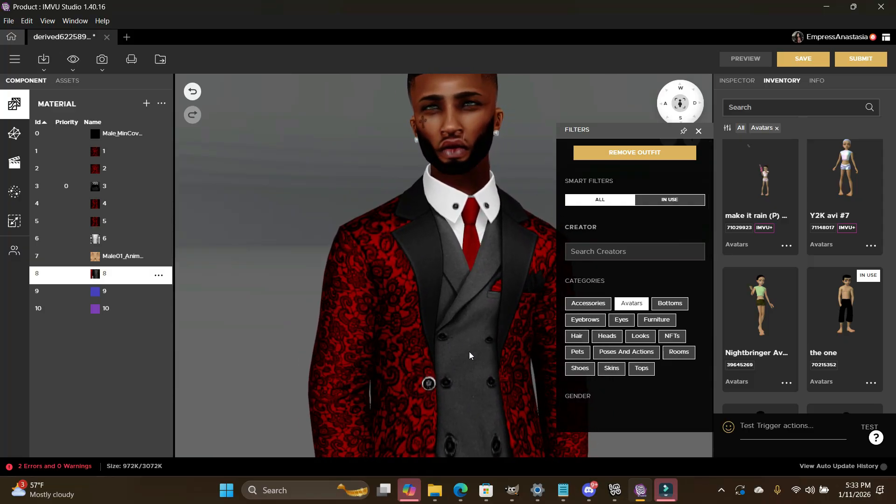
Step: Examine the suit on the avatar at several distances without the inventory filters, and compare it with the texture image in GIMP
scroll(497, 358, "down", 5)
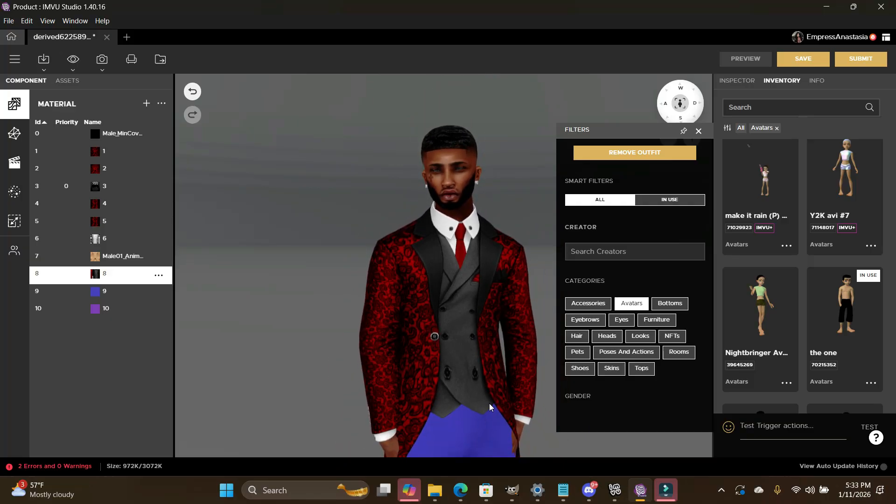
scroll(490, 405, "up", 3)
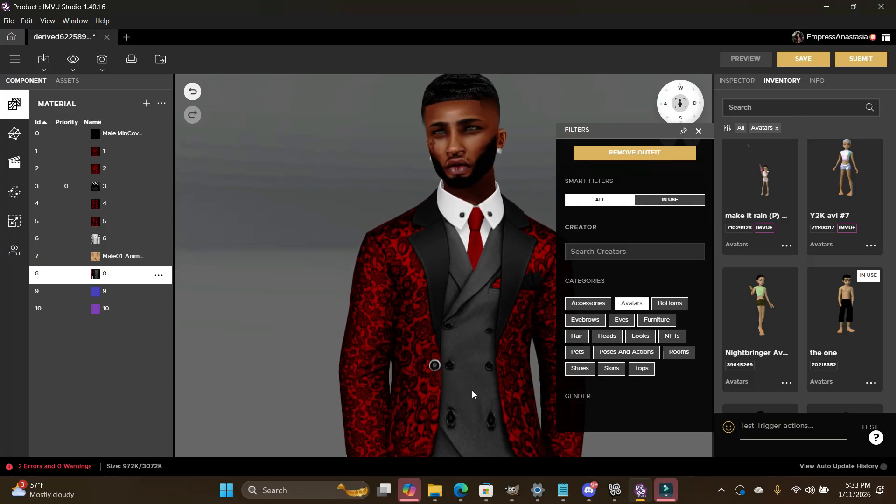
scroll(483, 394, "down", 3)
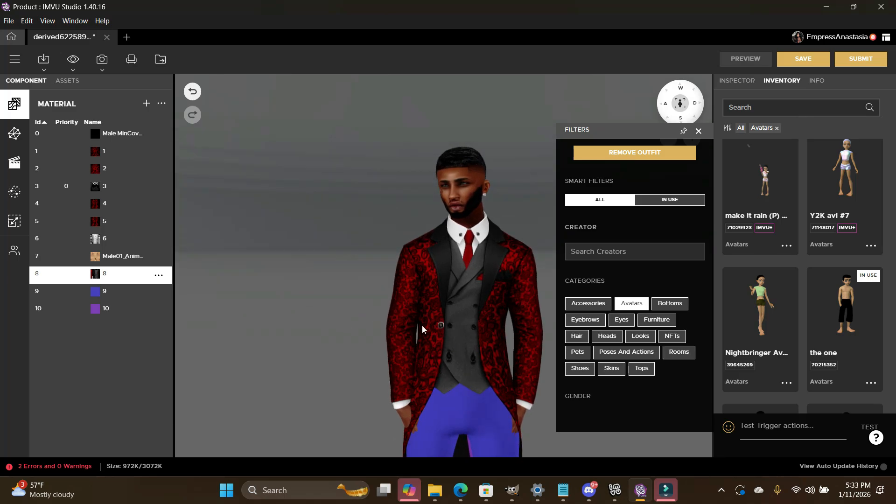
left_click(698, 131)
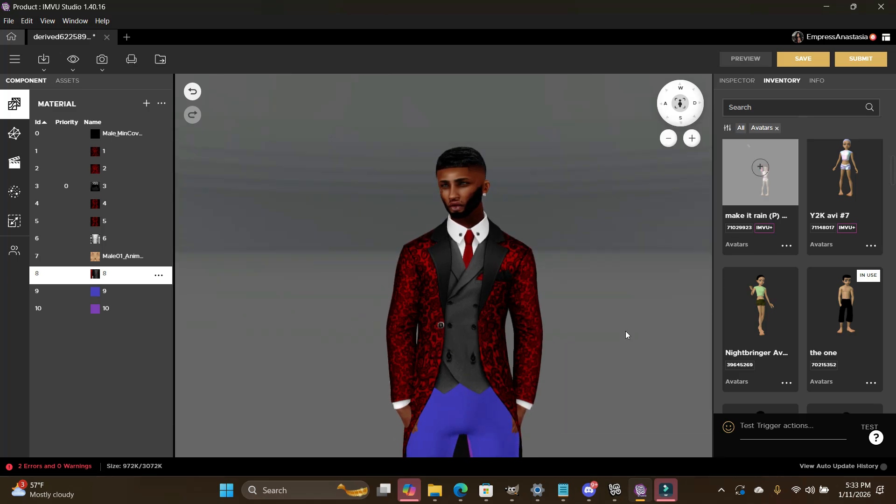
scroll(606, 362, "up", 4)
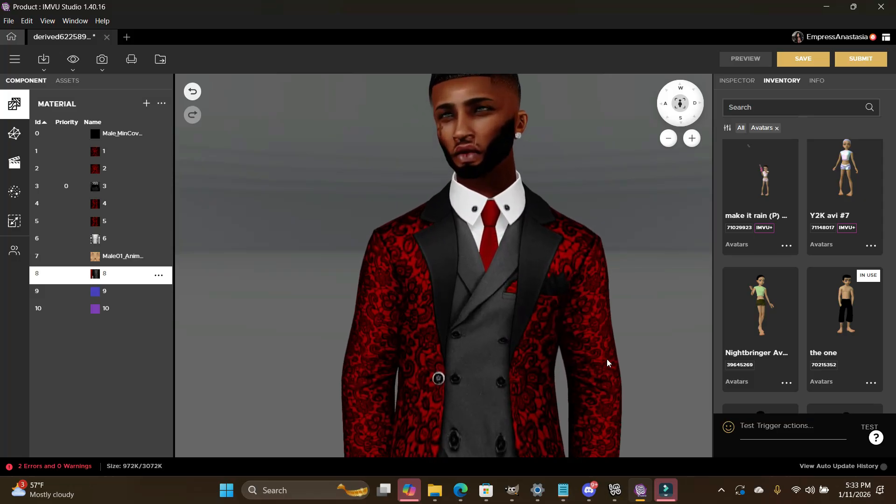
scroll(606, 363, "down", 2)
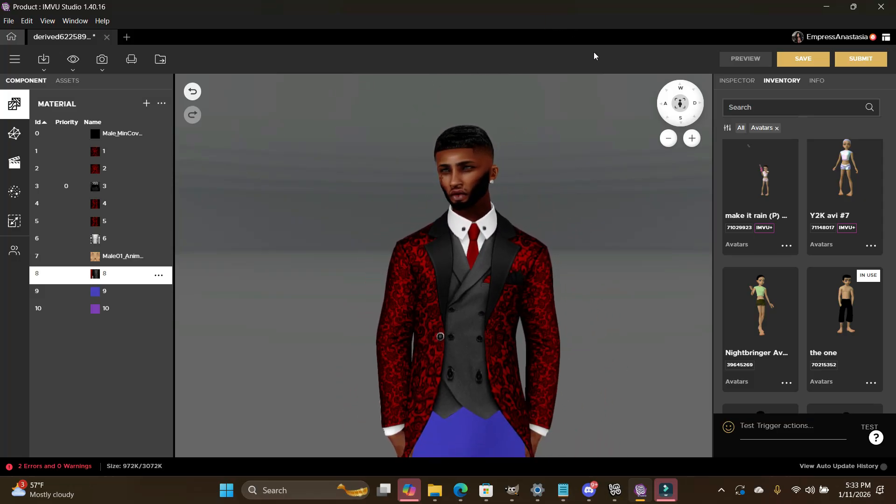
scroll(601, 349, "down", 3)
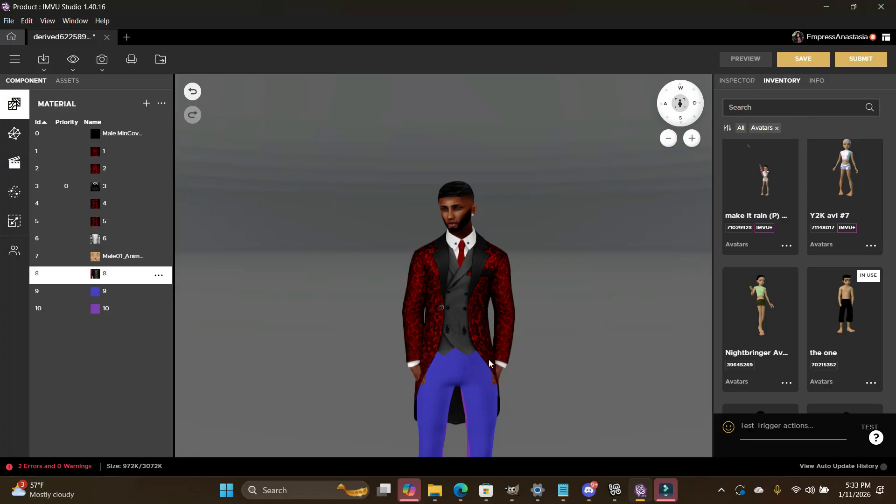
scroll(489, 359, "up", 2)
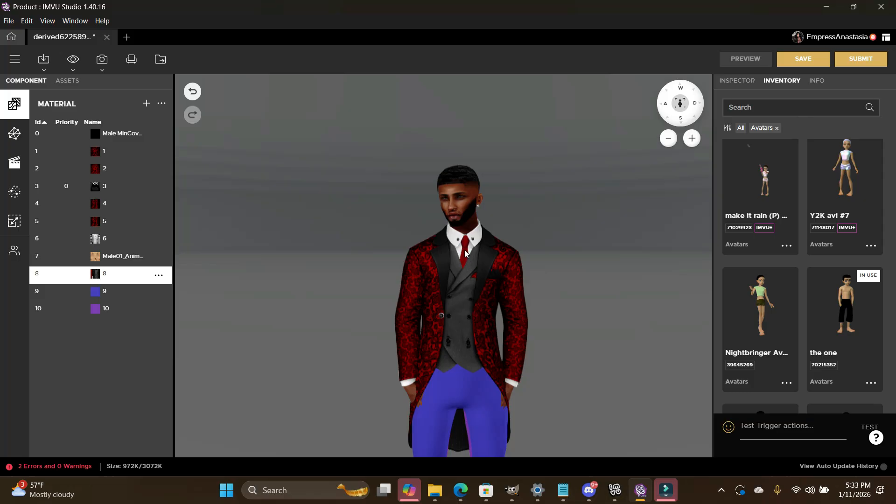
left_click(512, 490)
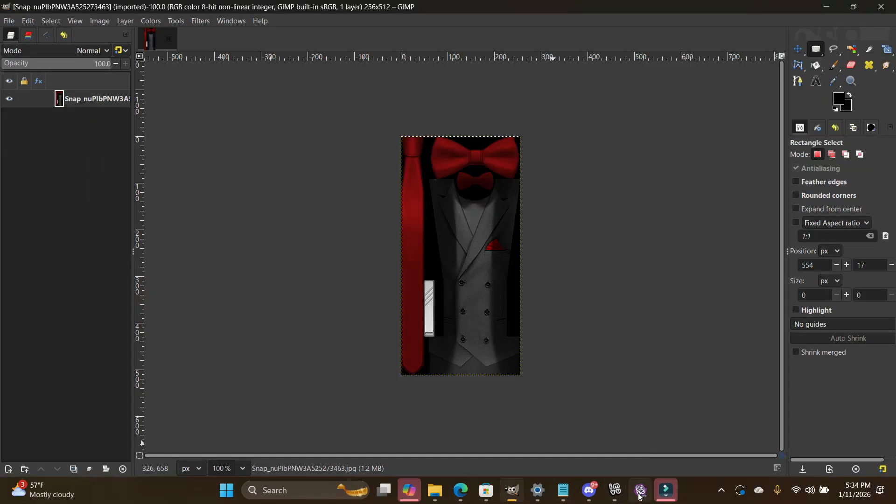
left_click(640, 491)
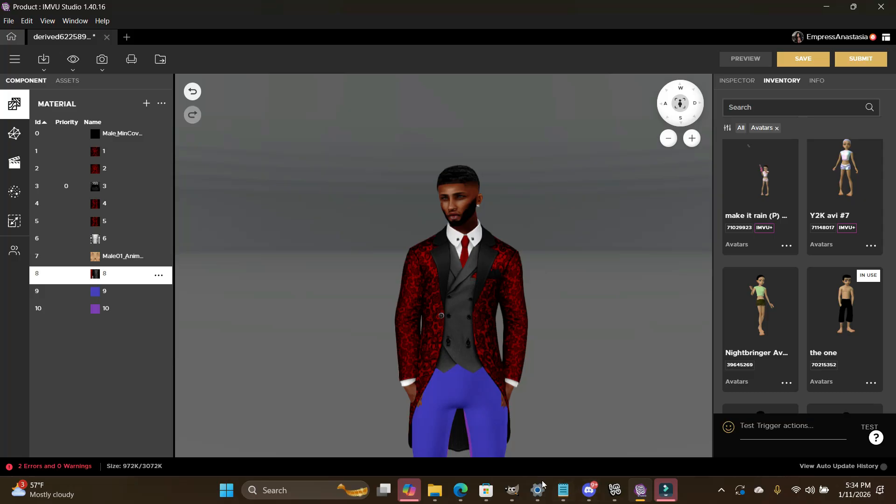
Step: Switch to GIMP, add an alpha channel to the Snap_nuPIbPNW3A525273463 layer, and duplicate the layer
left_click(508, 493)
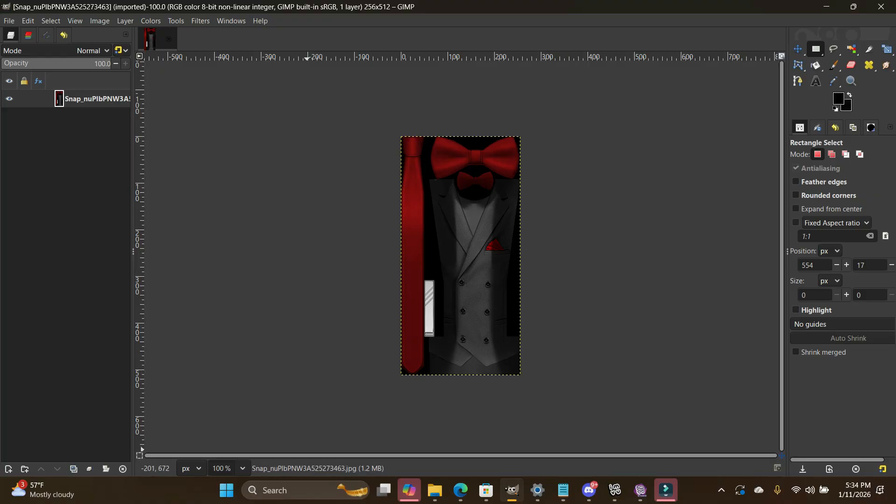
right_click(86, 101)
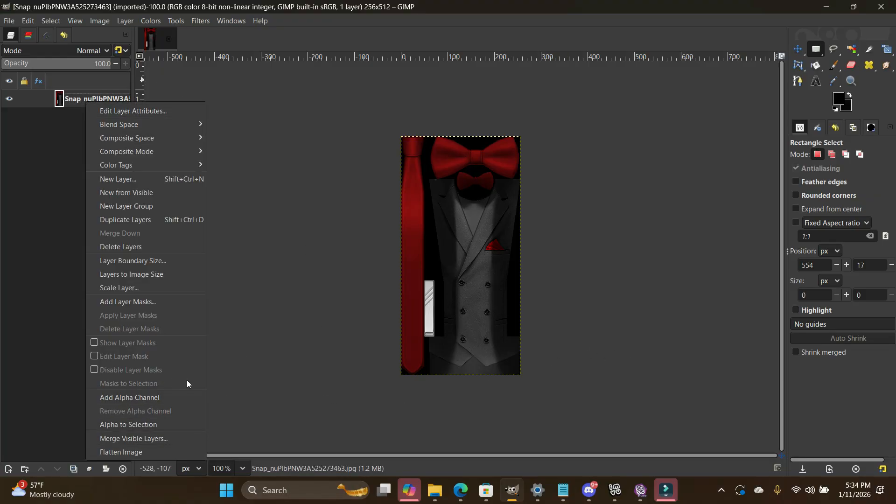
left_click(157, 398)
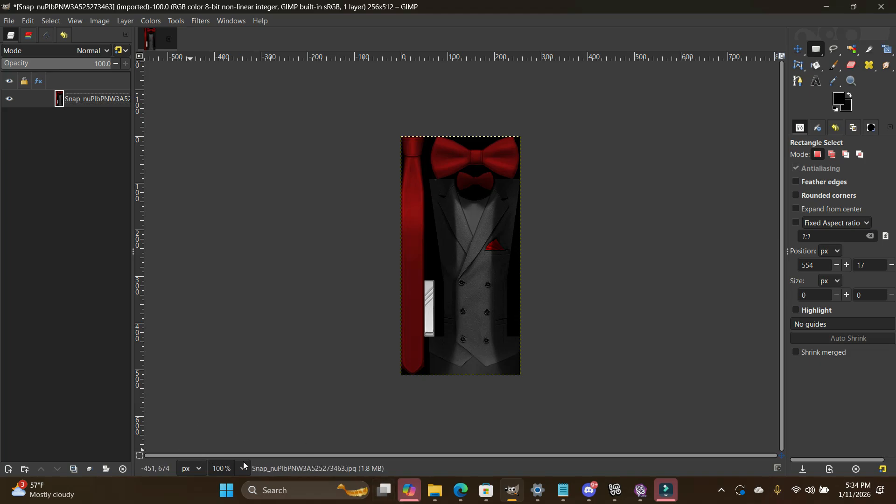
left_click(247, 469)
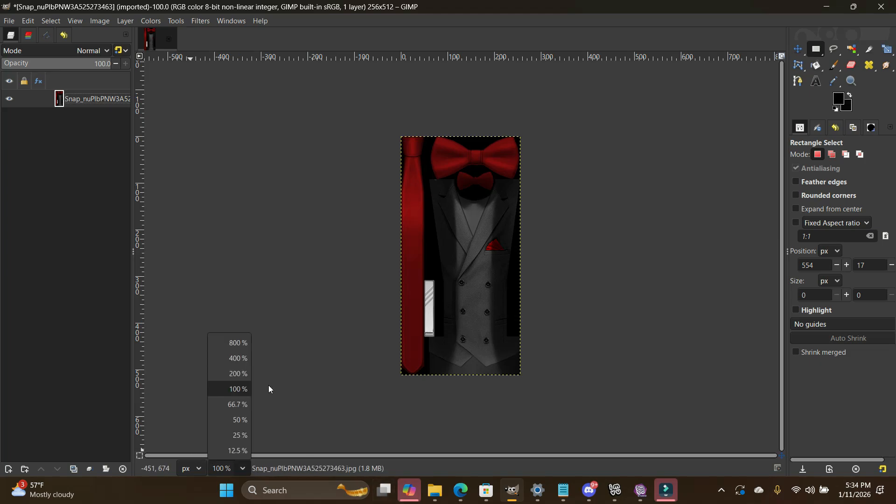
left_click(236, 374)
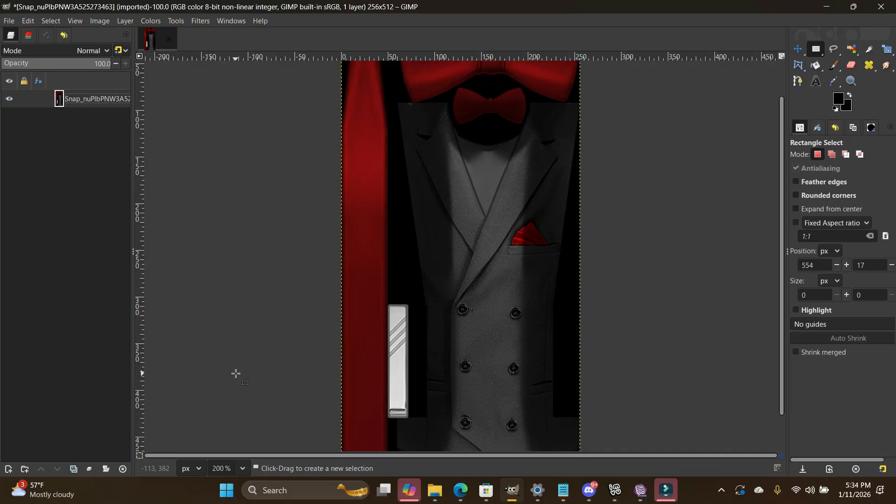
left_click(125, 21)
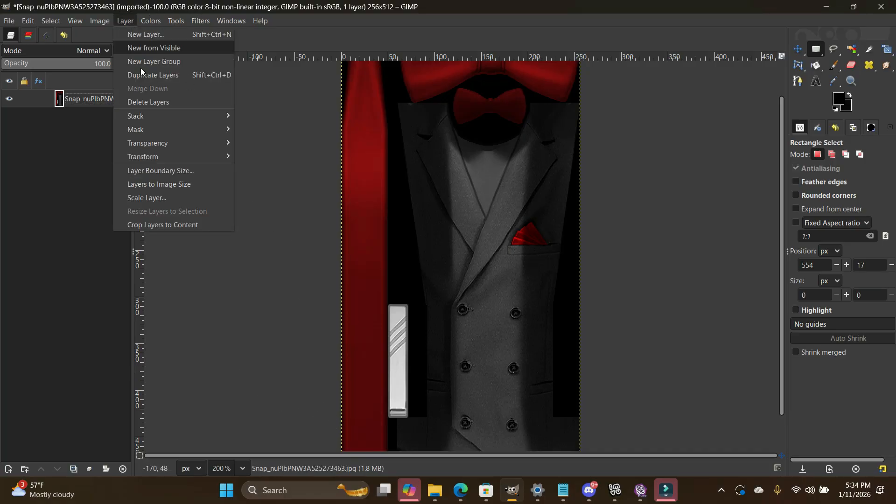
left_click(146, 76)
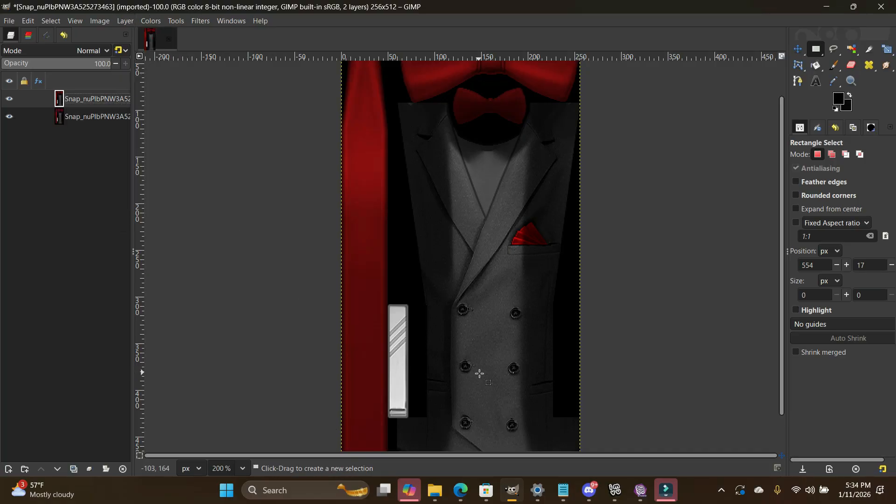
Step: Magnify the canvas to 1500 % around the red pocket square
left_click(242, 468)
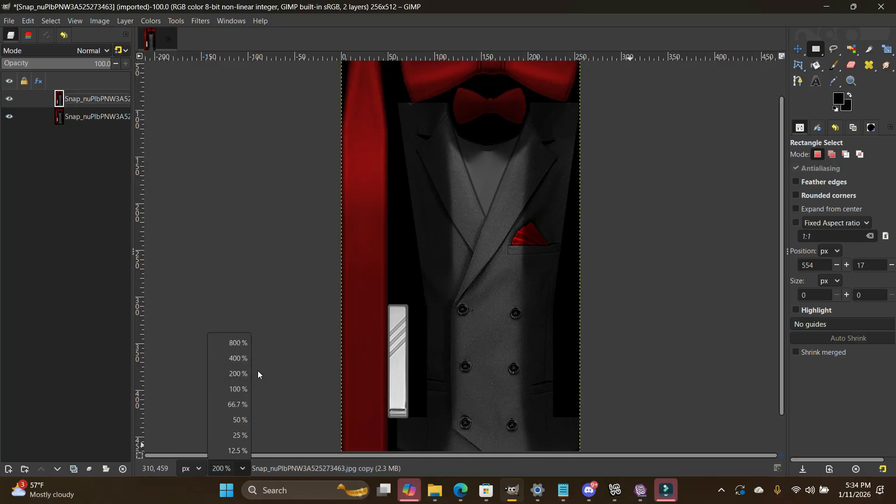
left_click(231, 365)
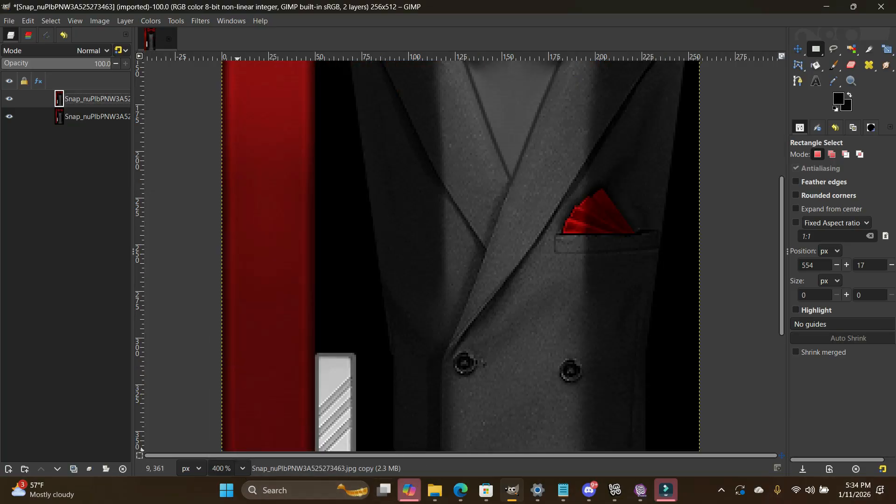
left_click(244, 468)
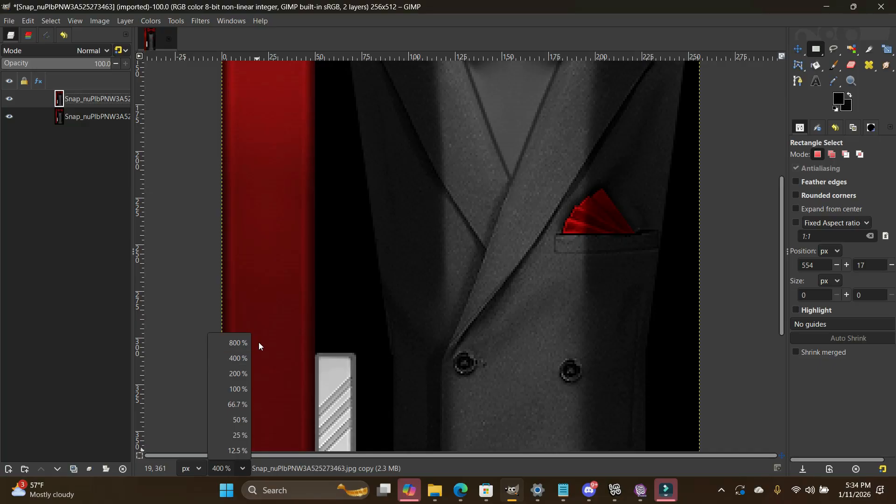
left_click(239, 344)
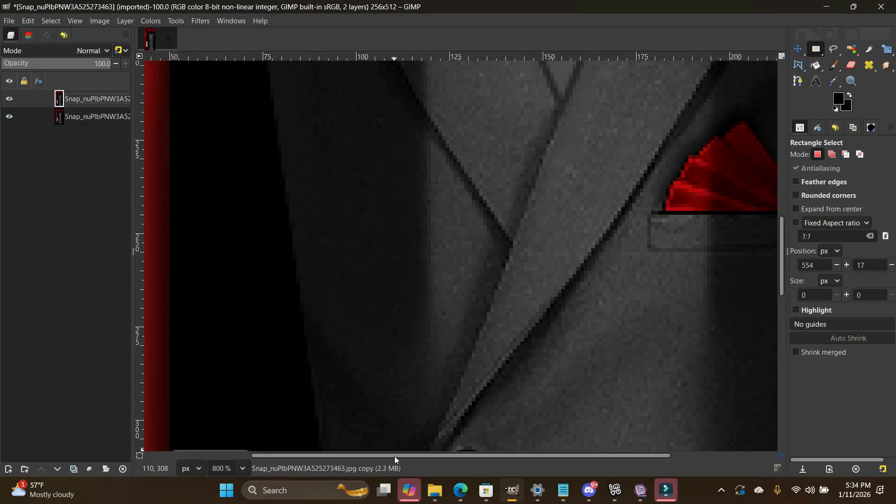
left_click_drag(394, 456, 508, 464)
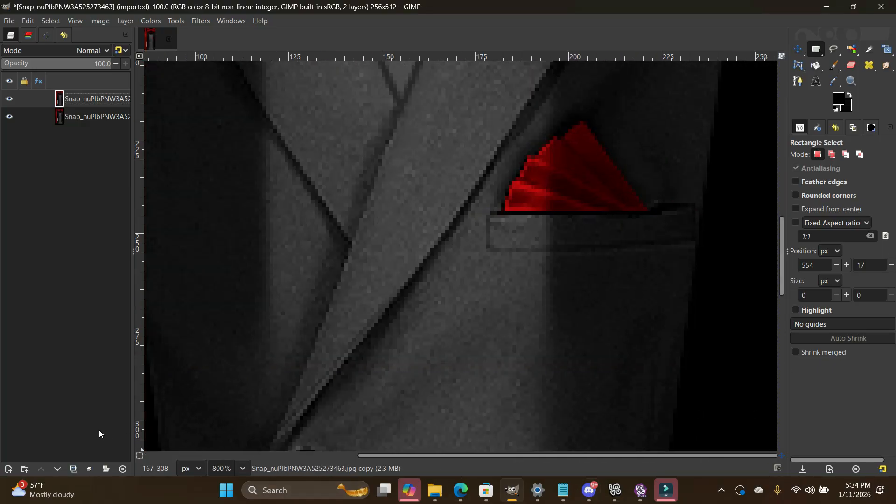
left_click(243, 468)
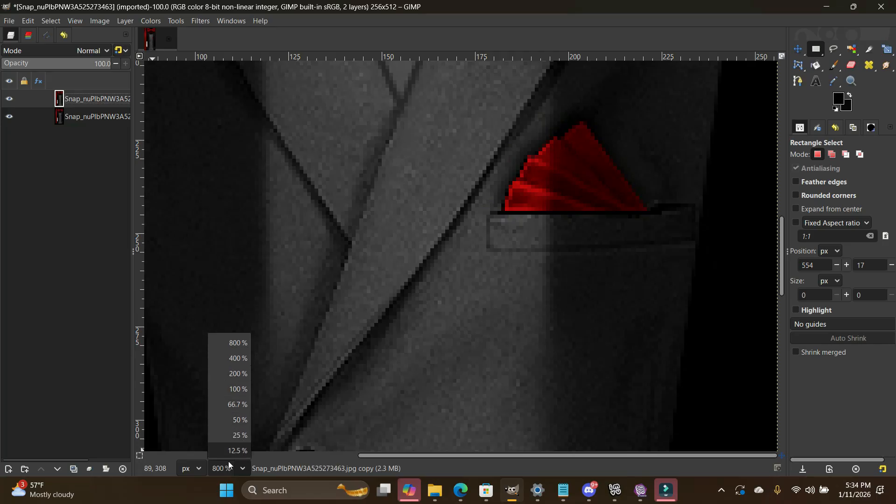
left_click(223, 470)
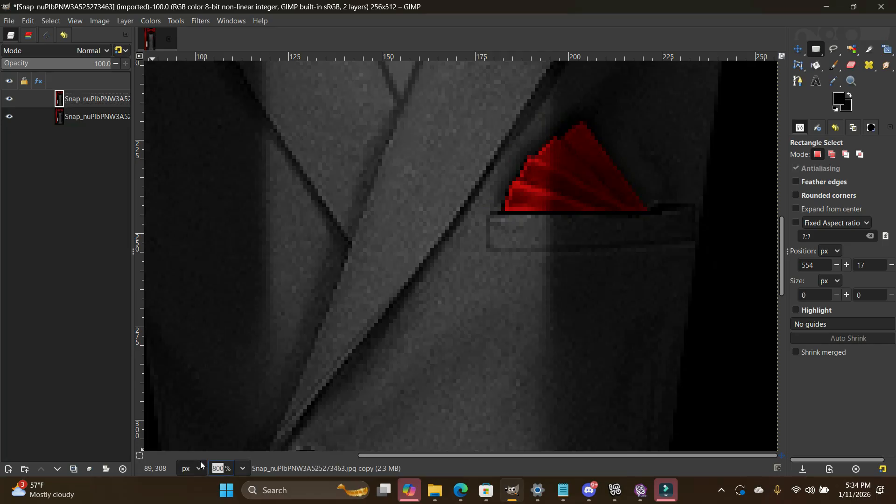
type("1000")
key("Return")
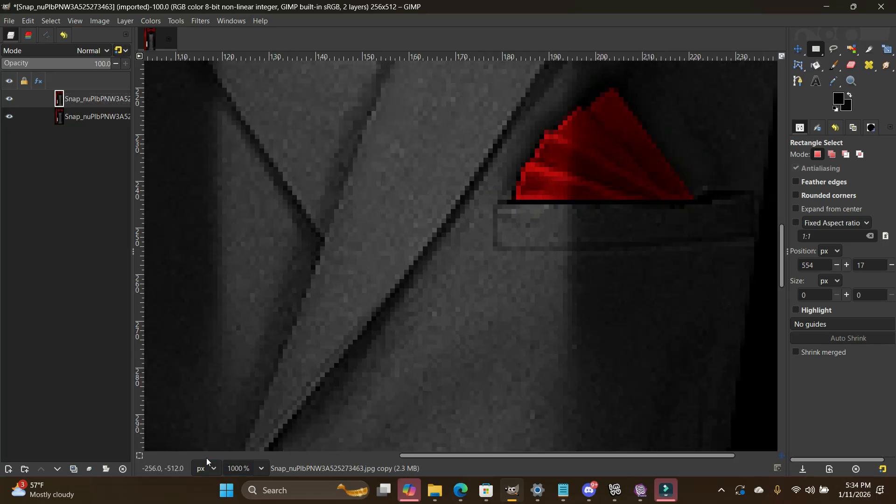
left_click(262, 470)
left_click(262, 328)
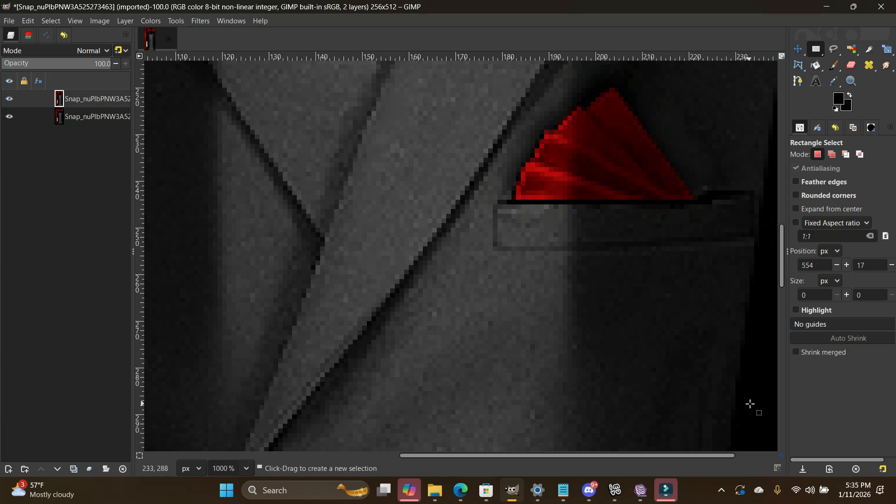
left_click_drag(780, 264, 785, 235)
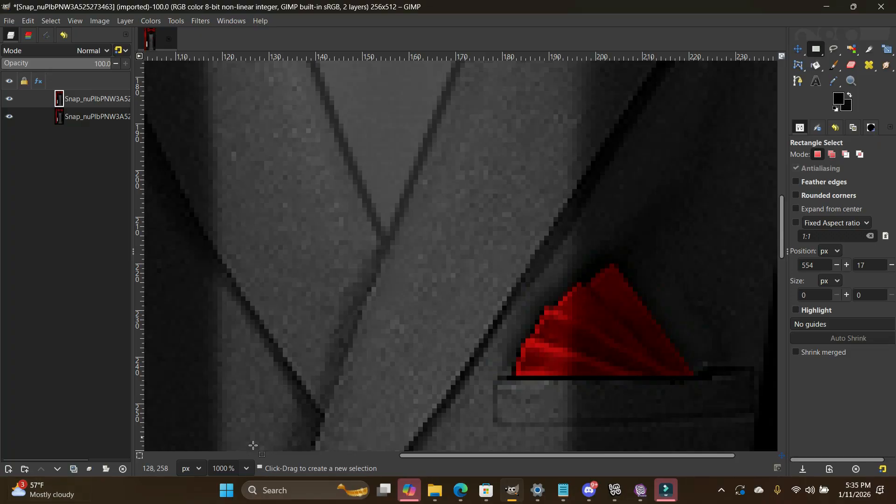
left_click(249, 467)
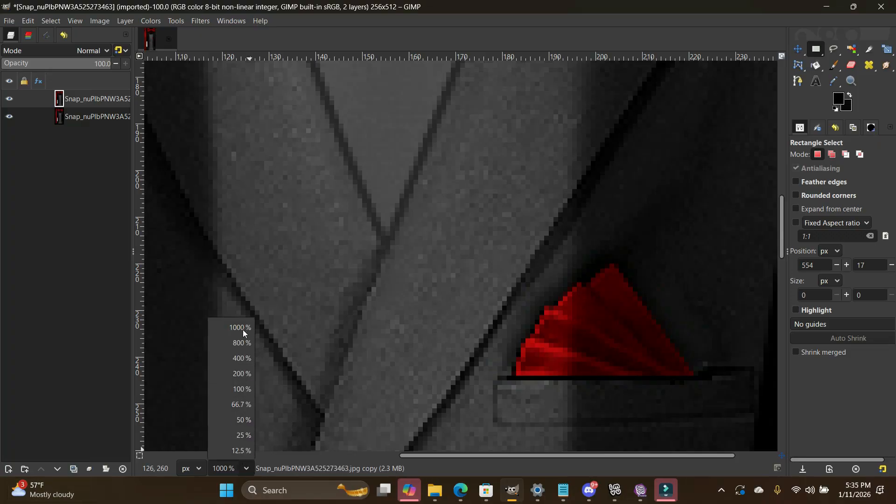
left_click(228, 469)
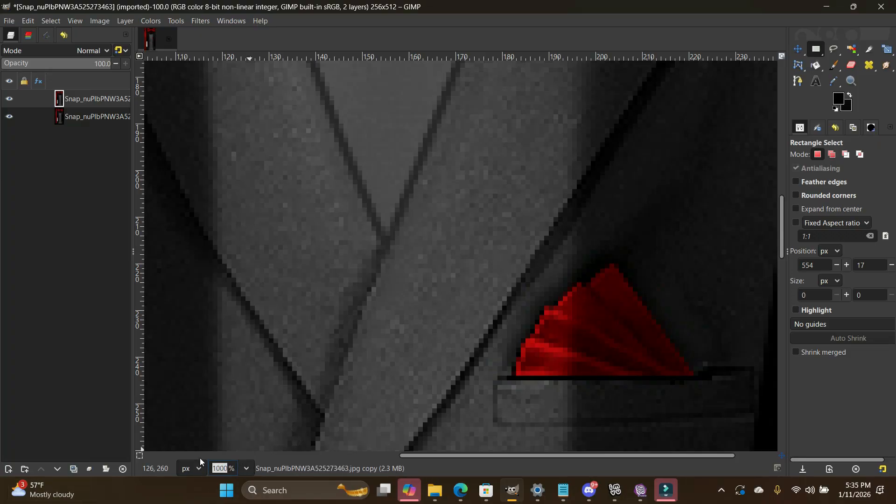
key("Return")
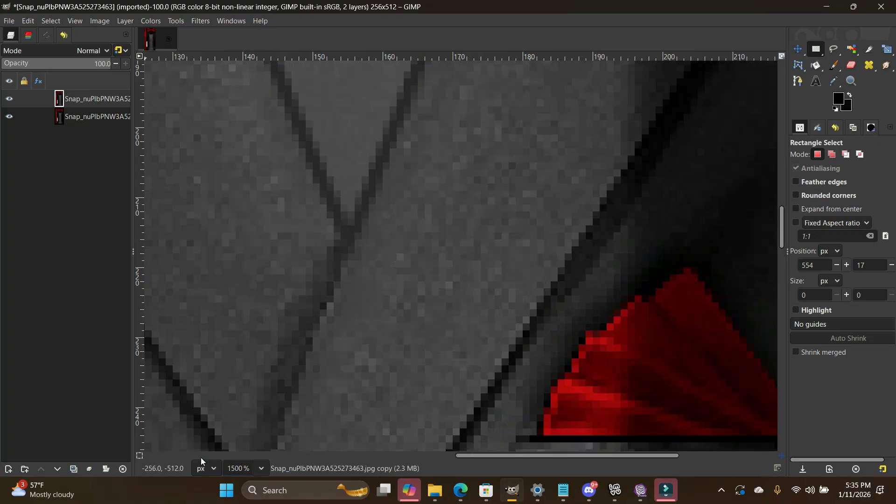
left_click_drag(486, 456, 601, 481)
scroll(514, 354, "down", 1)
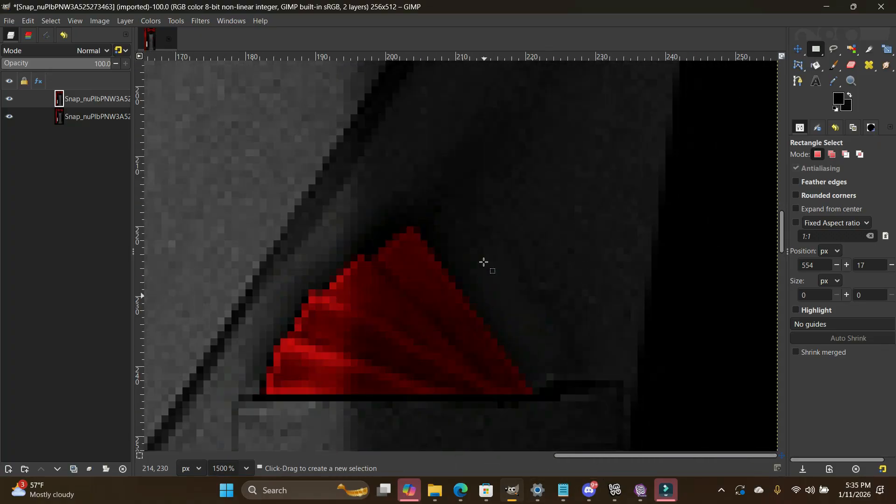
Step: Trace the red pocket square's outline with Free Select, from its lower-left corner over the pleats and tip, and close it into a selection
left_click(833, 50)
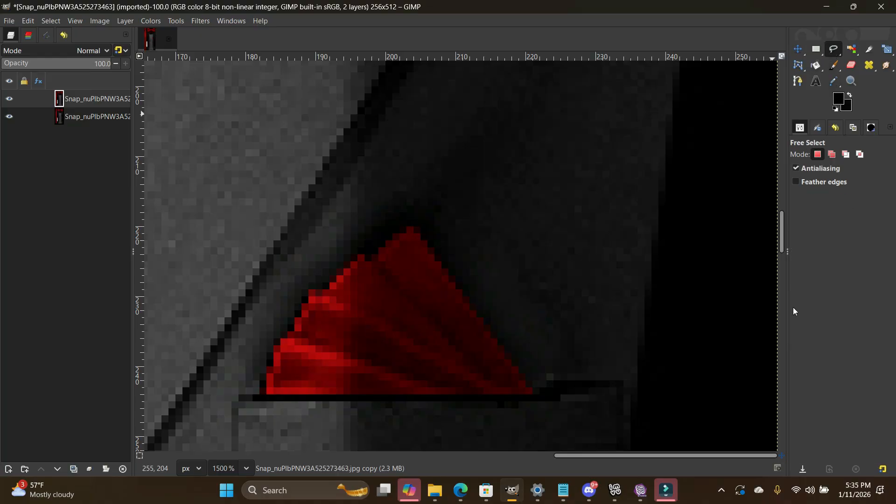
left_click(261, 393)
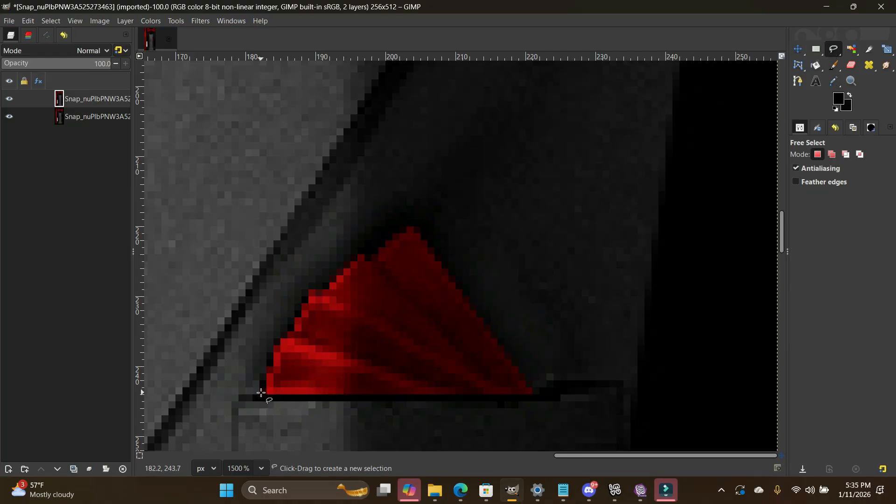
left_click(264, 368)
left_click(271, 359)
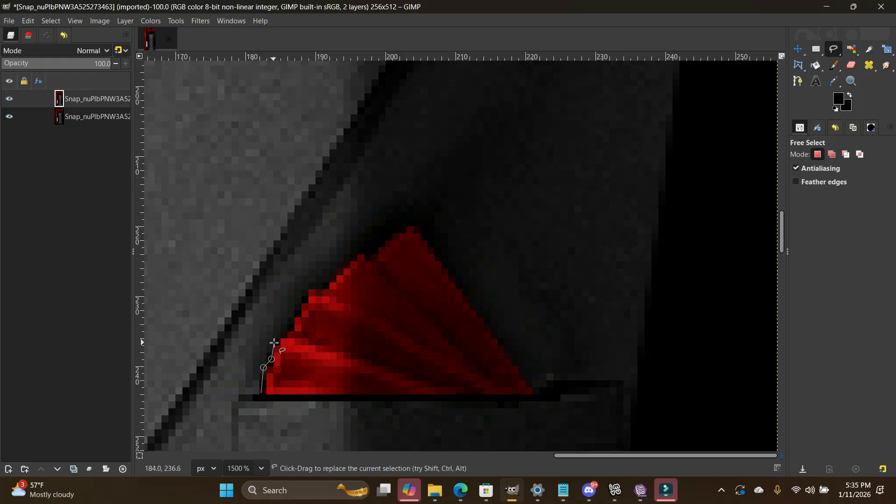
left_click(275, 342)
left_click(280, 337)
left_click(289, 328)
left_click(293, 316)
left_click(299, 309)
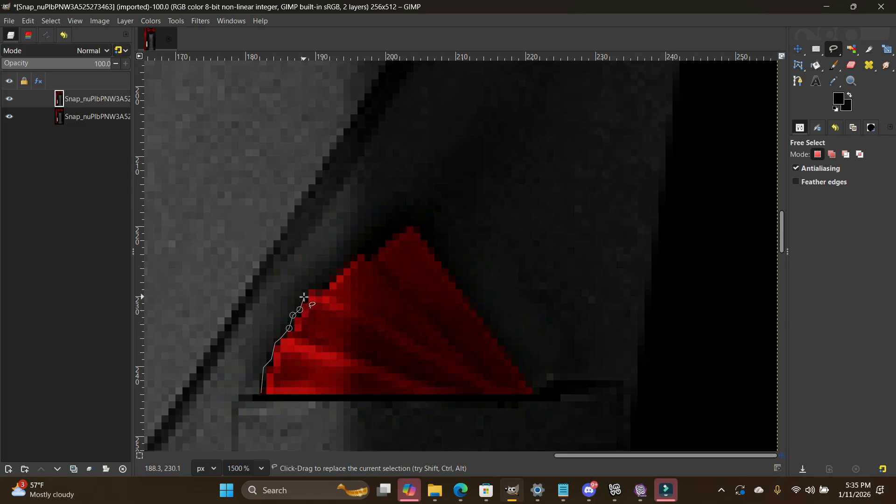
left_click(304, 298)
left_click(323, 290)
left_click(329, 282)
left_click(339, 274)
left_click(353, 258)
left_click(362, 255)
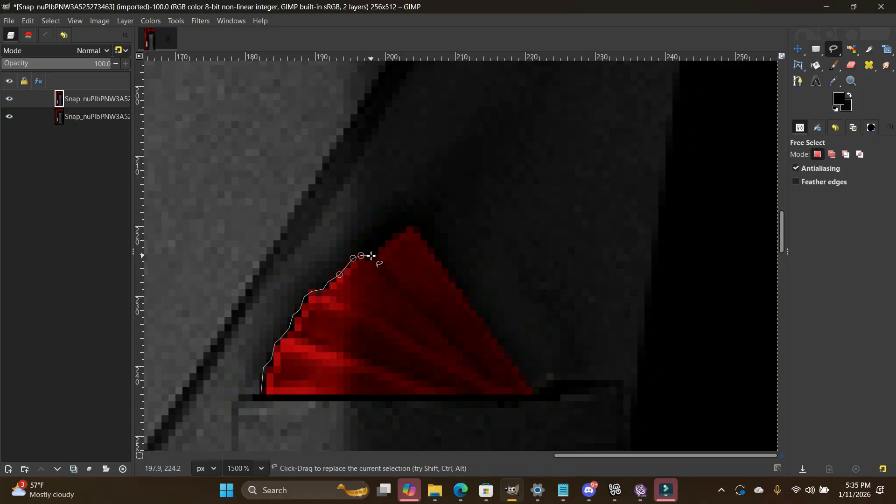
left_click(371, 256)
left_click(381, 246)
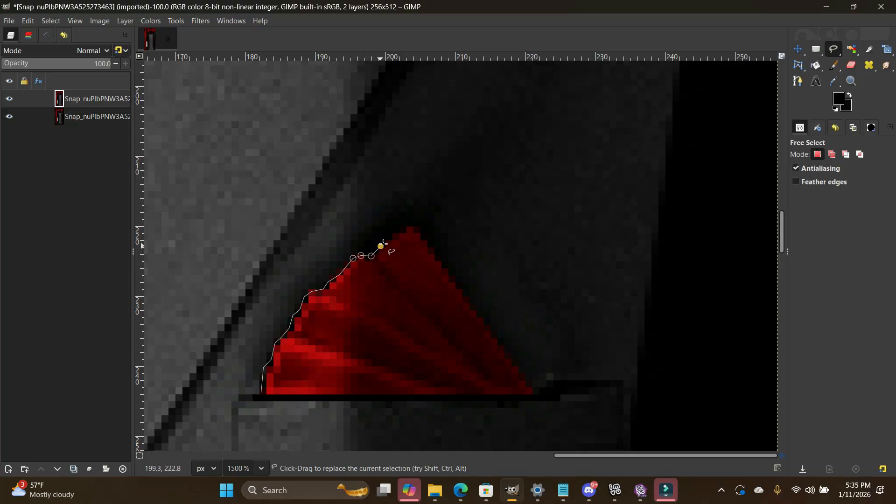
left_click(403, 230)
left_click(414, 225)
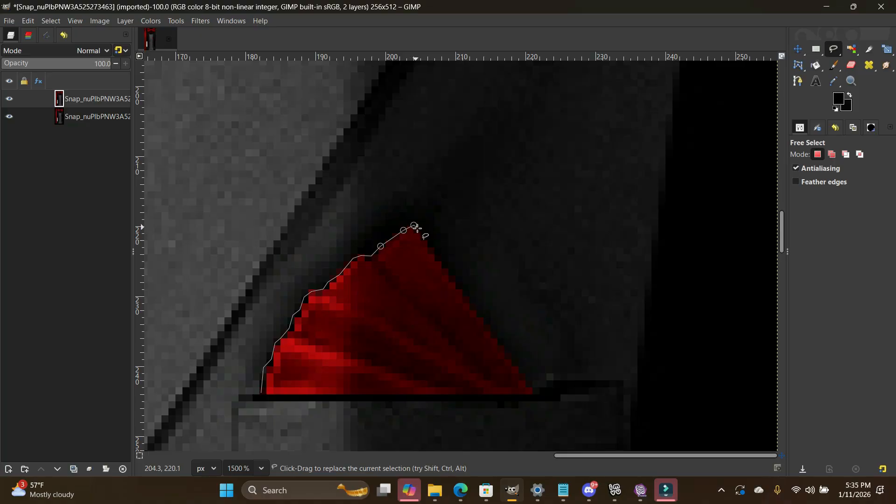
left_click(431, 250)
left_click(533, 393)
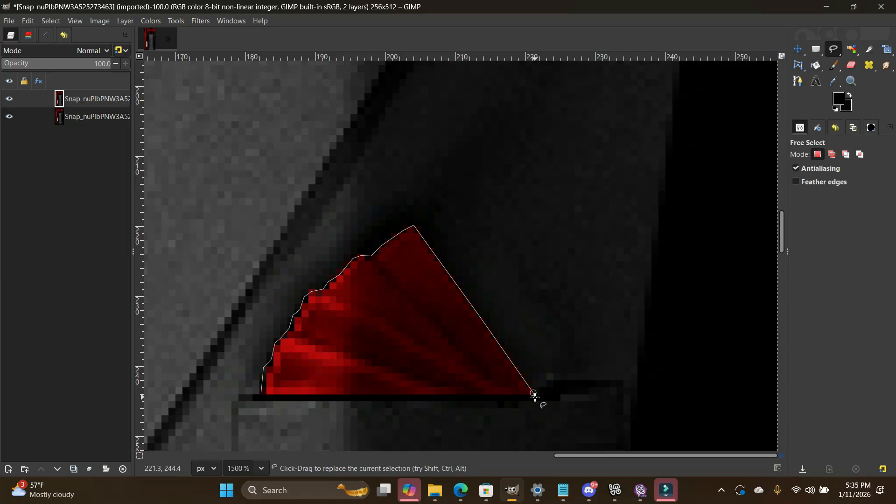
left_click(260, 395)
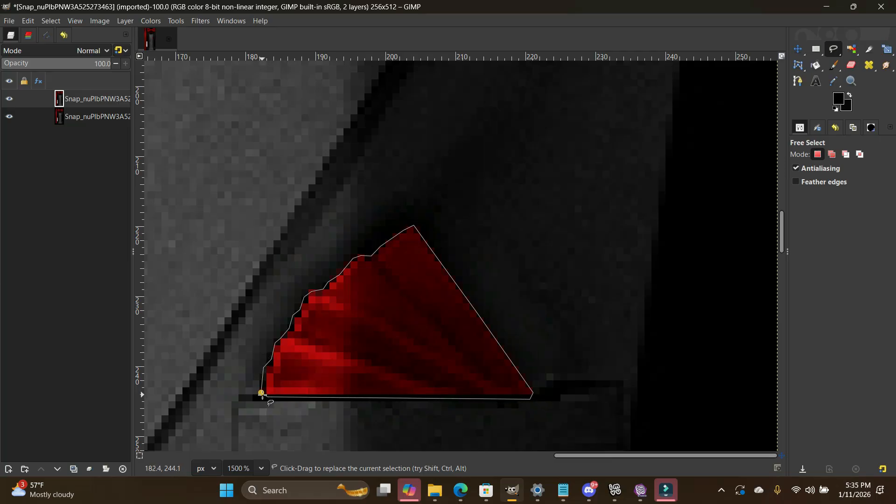
key("Return")
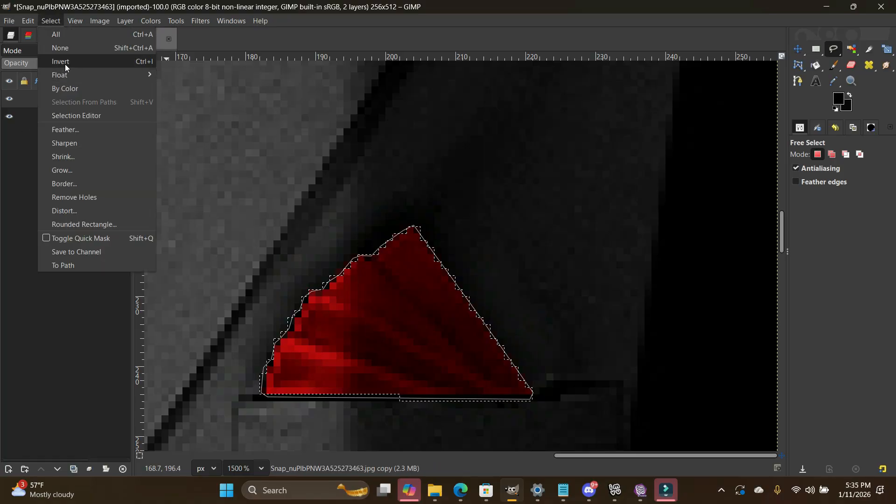
Step: Invert the selection, delete everything around the pocket square on the duplicated layer, and clear the selection
left_click(66, 62)
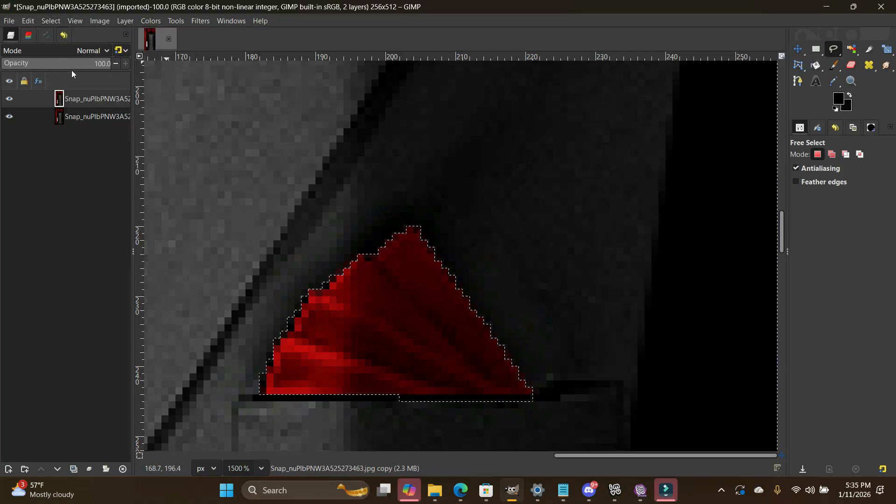
key("Delete")
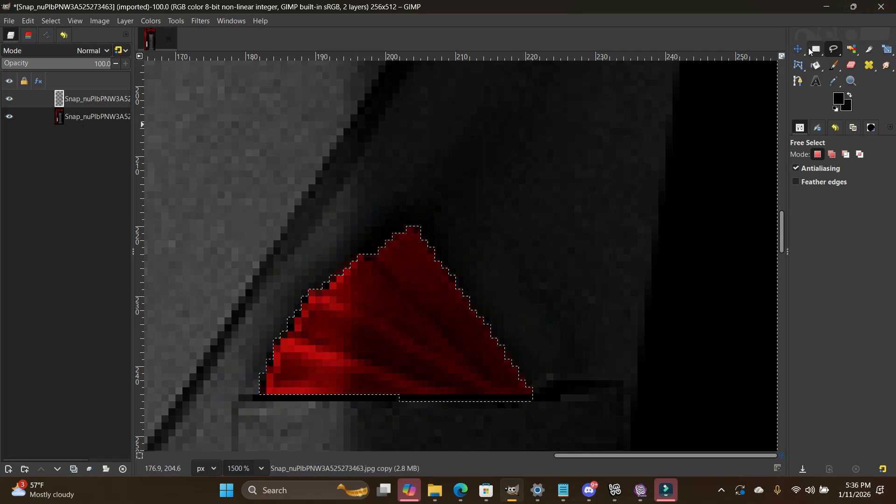
left_click(52, 23)
left_click(74, 60)
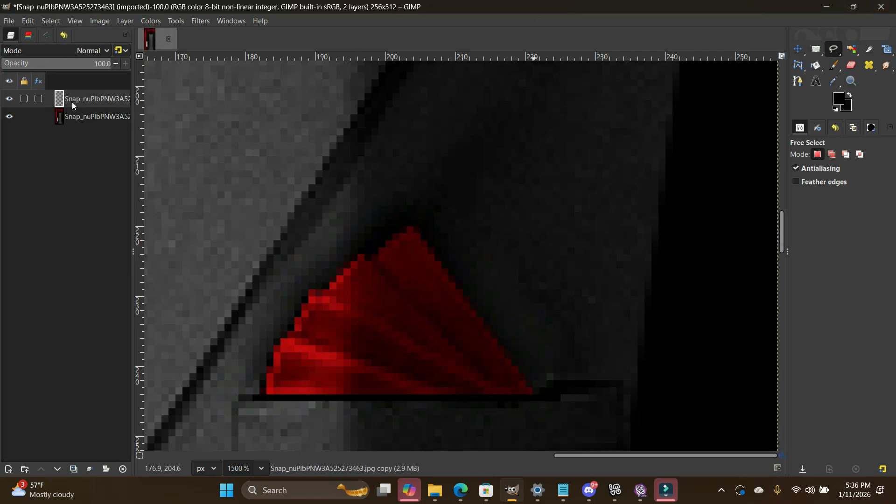
Step: Rename the duplicated layer that holds the isolated pocket square as "pocke"
left_click(53, 118)
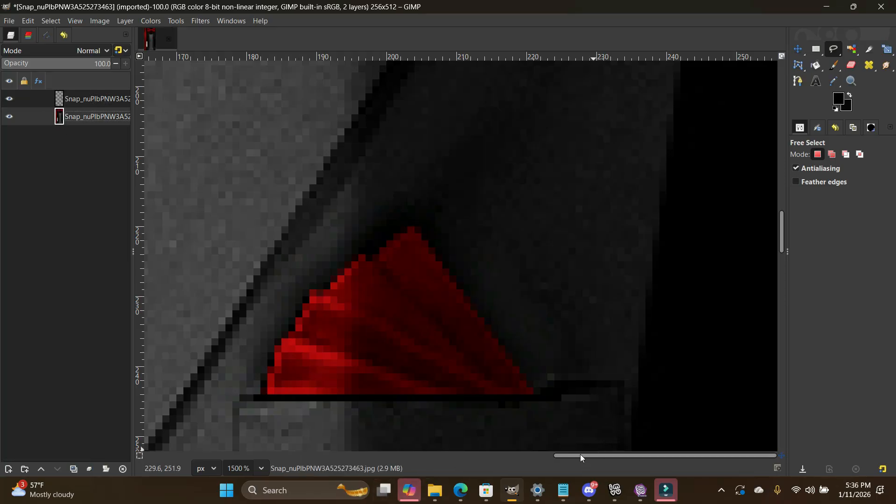
left_click_drag(581, 454, 191, 410)
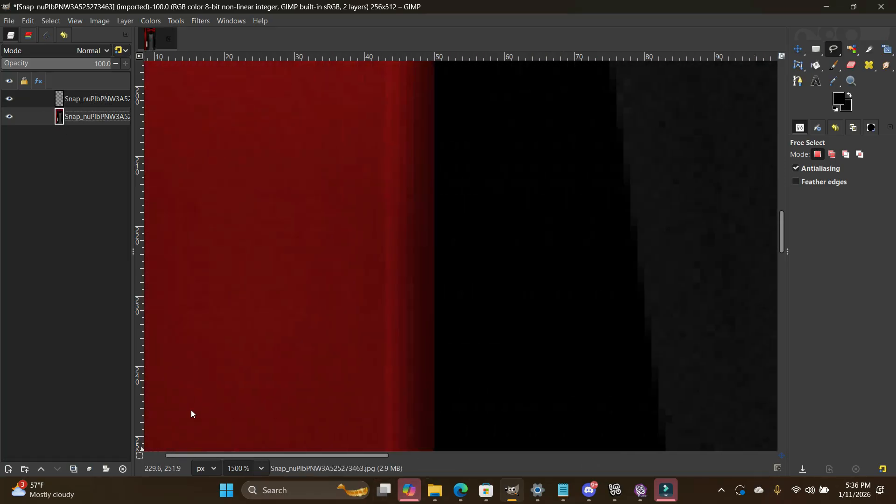
left_click(261, 469)
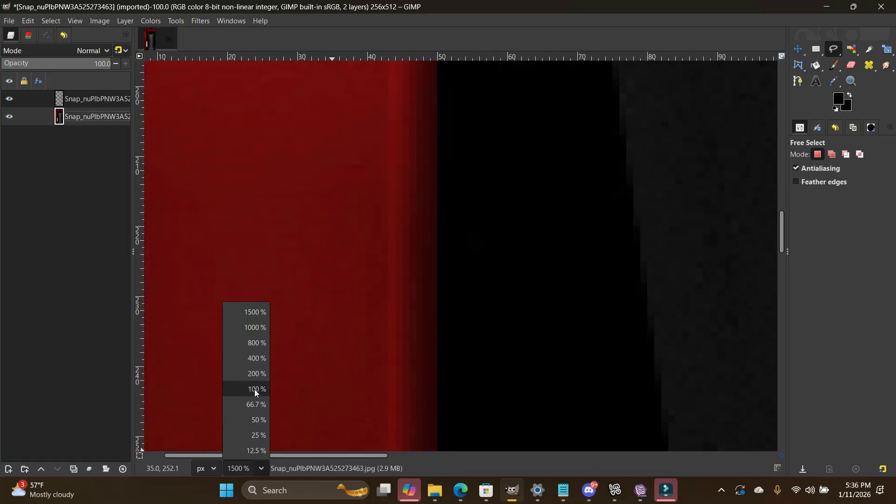
left_click(252, 359)
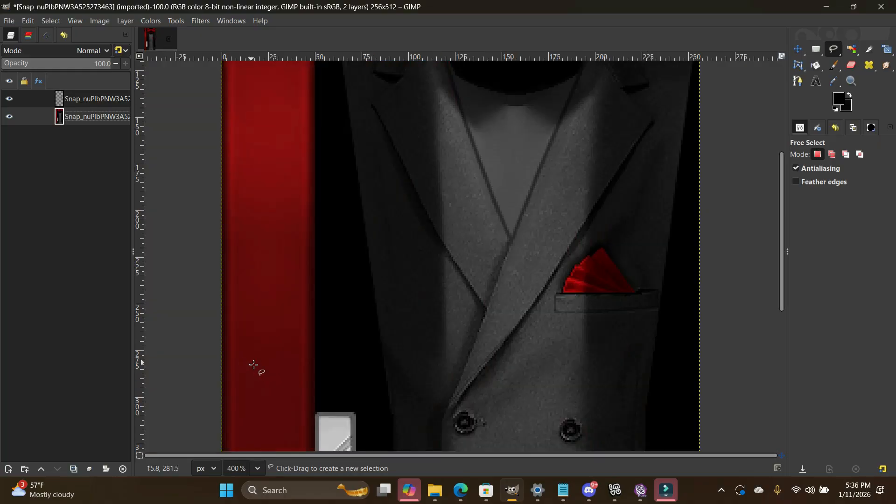
left_click(256, 469)
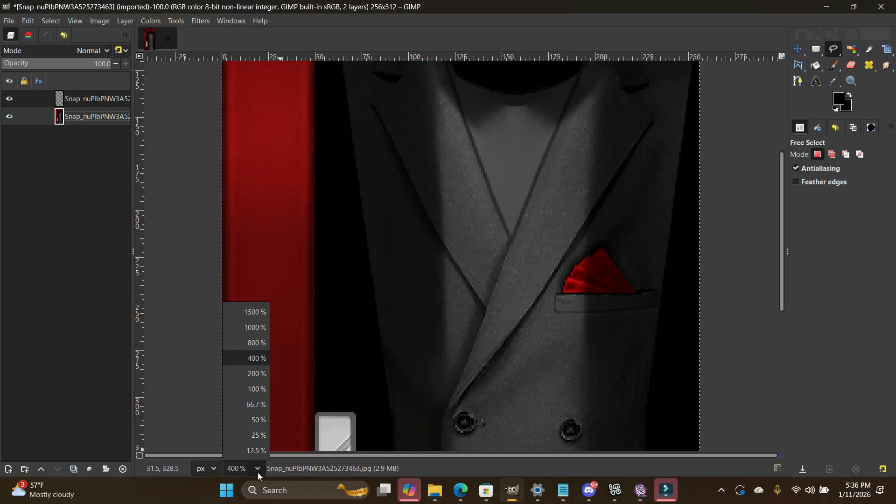
left_click(252, 389)
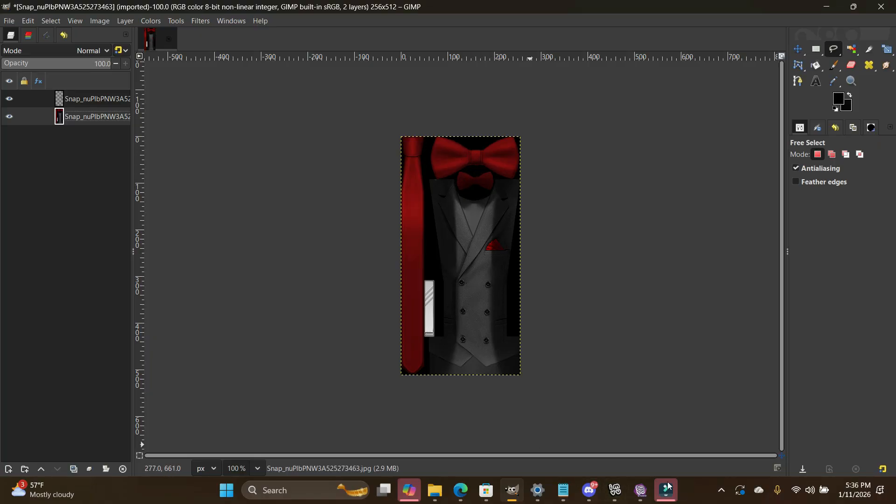
mouse_move(614, 498)
right_click(58, 119)
double_click(93, 99)
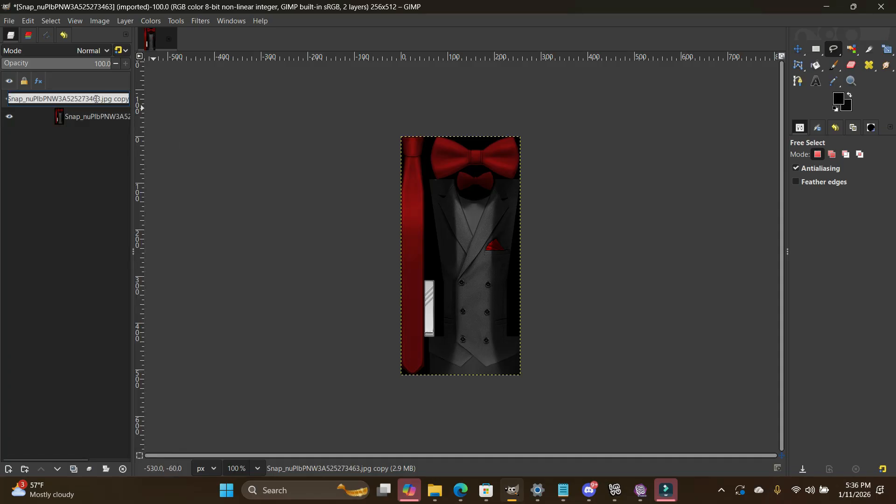
type("pocke")
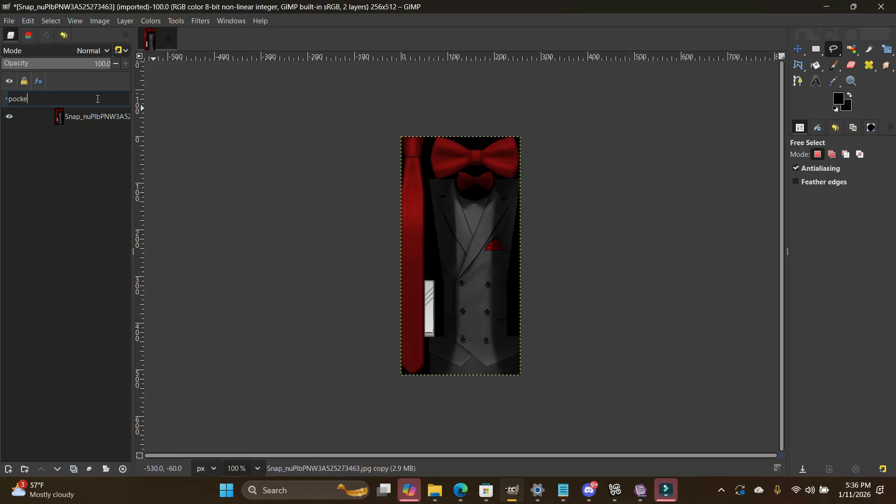
Step: Switch to IMVU Studio and examine the vest, tie and pocket square on the avatar from an angle
left_click(642, 490)
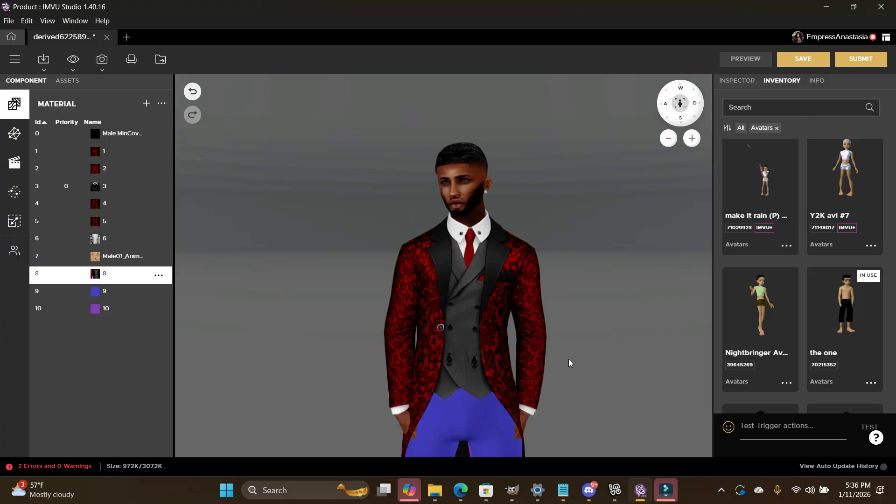
scroll(569, 363, "up", 3)
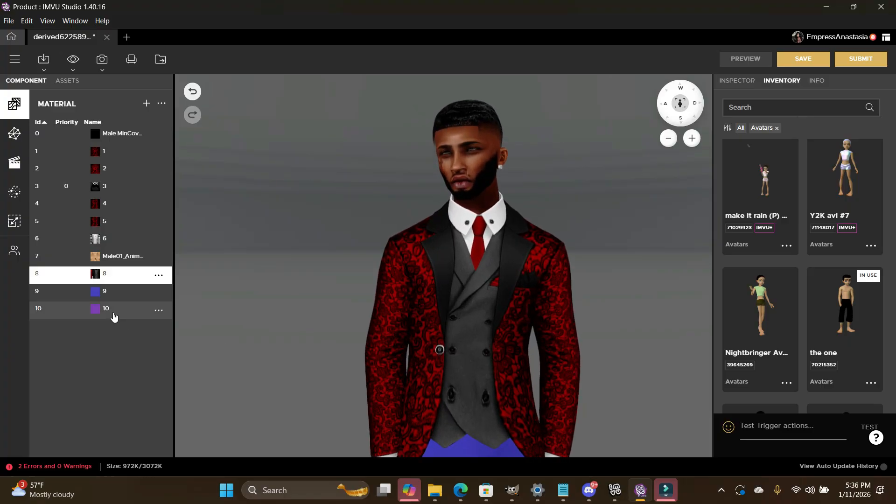
left_click_drag(610, 255, 588, 245)
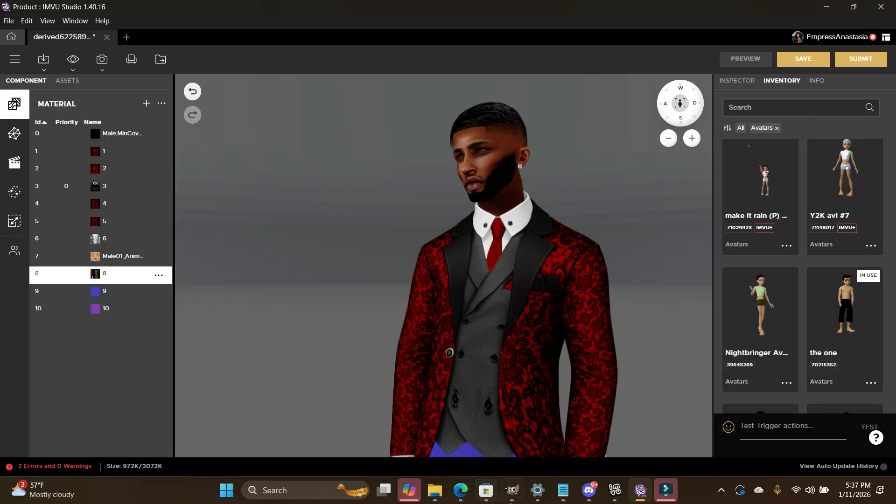
Step: Switch back to GIMP and complete the pocket square layer's name as "pocket hankie"
left_click(514, 499)
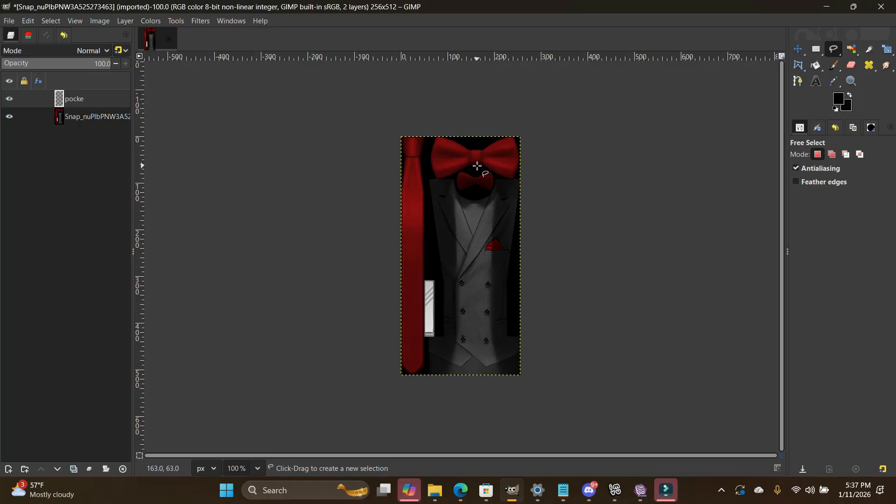
double_click(75, 99)
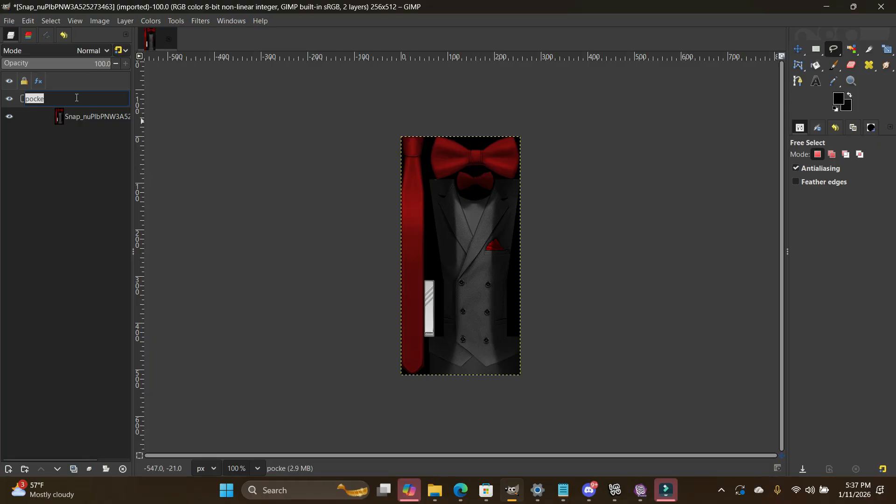
left_click(63, 96)
type("t hankie")
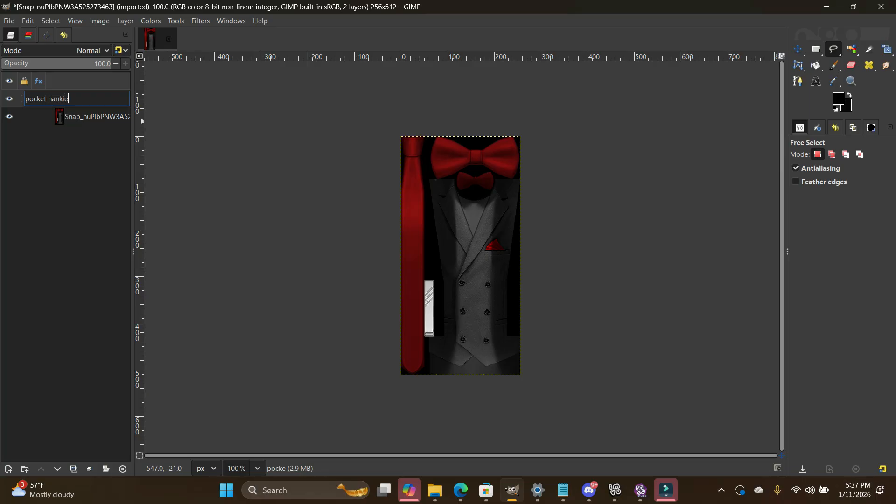
key("Return")
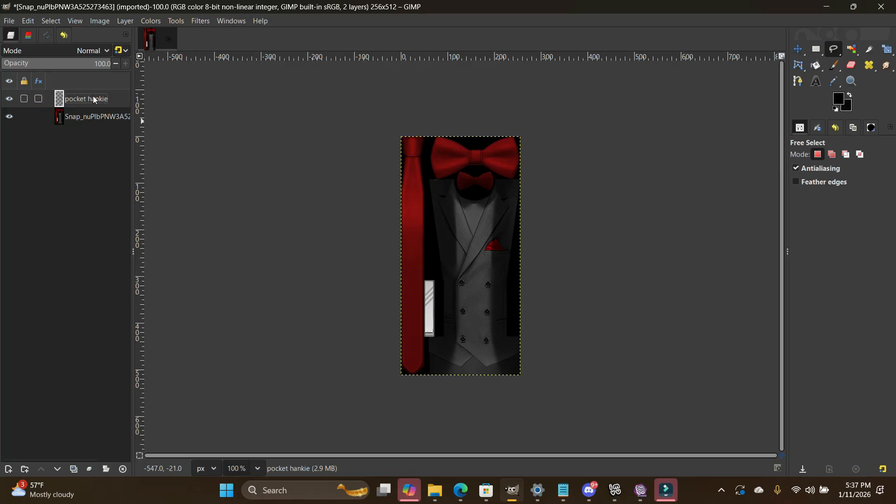
Step: Duplicate the Snap_nuPIbPNW3A525273463 layer and start a Free Select outline of the vest along the top of its left shoulder
right_click(69, 115)
left_click(102, 233)
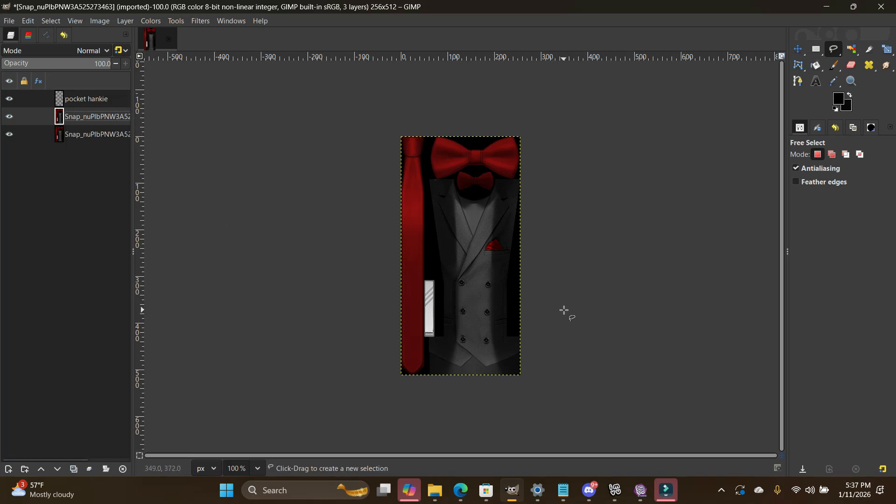
left_click(262, 469)
left_click(251, 343)
scroll(364, 377, "up", 10)
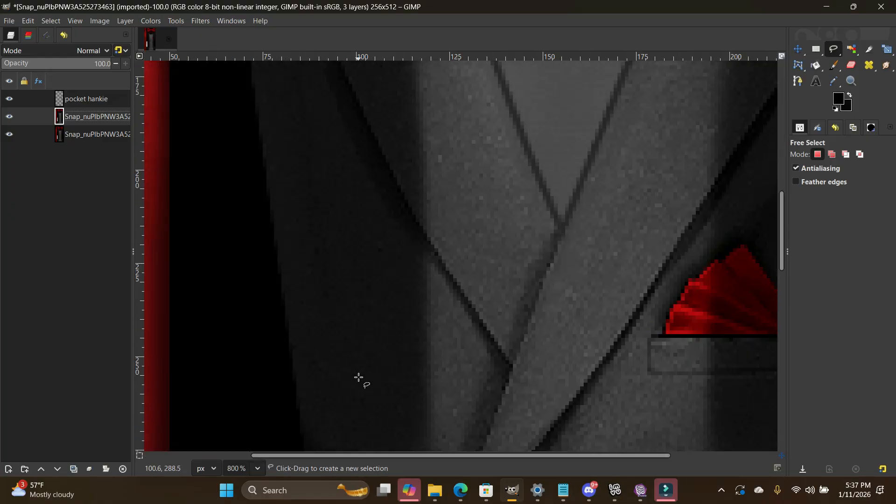
scroll(364, 377, "up", 1)
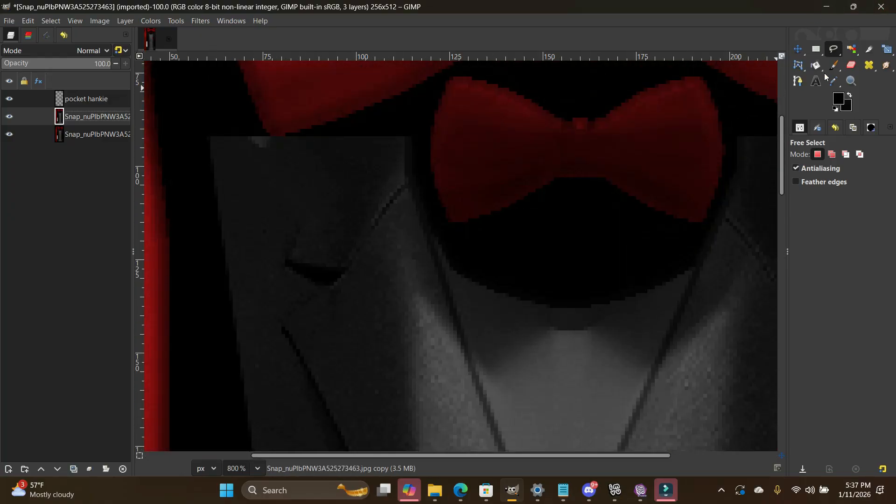
left_click(213, 131)
left_click(284, 135)
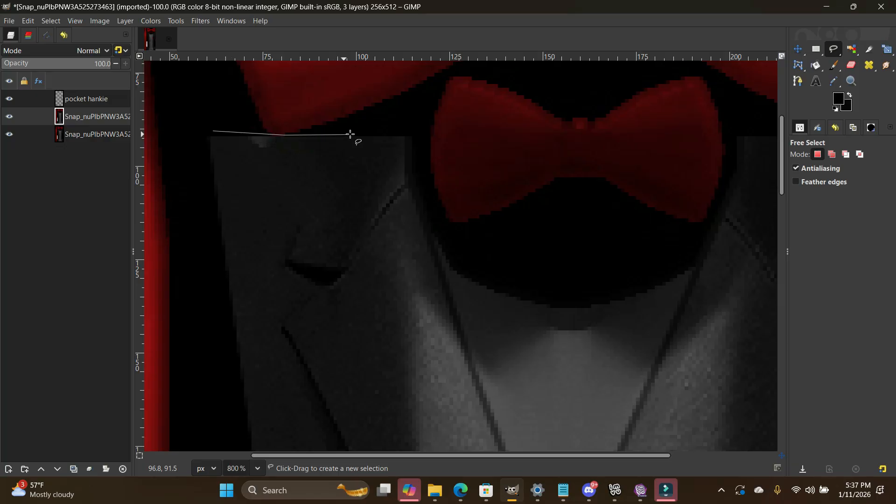
left_click(411, 131)
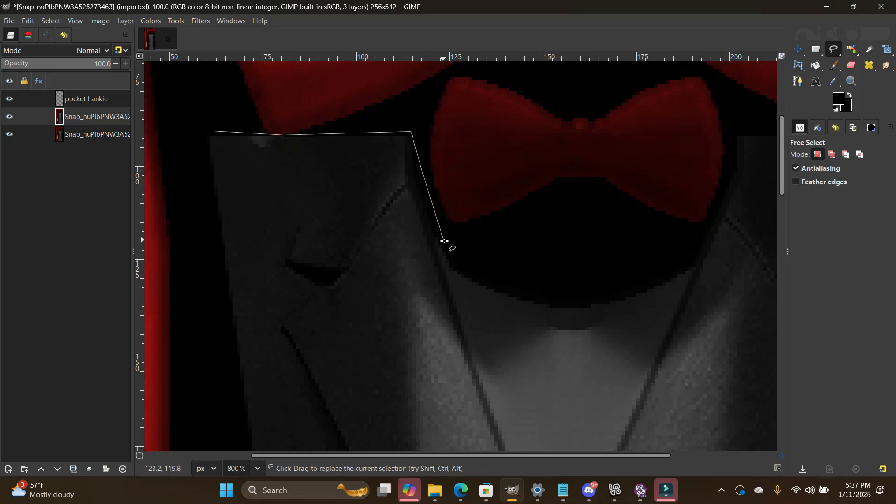
Step: Extend the Free Select outline around the vest's neckline, beneath the small bow tie and up to the right shoulder
left_click(446, 243)
left_click(529, 279)
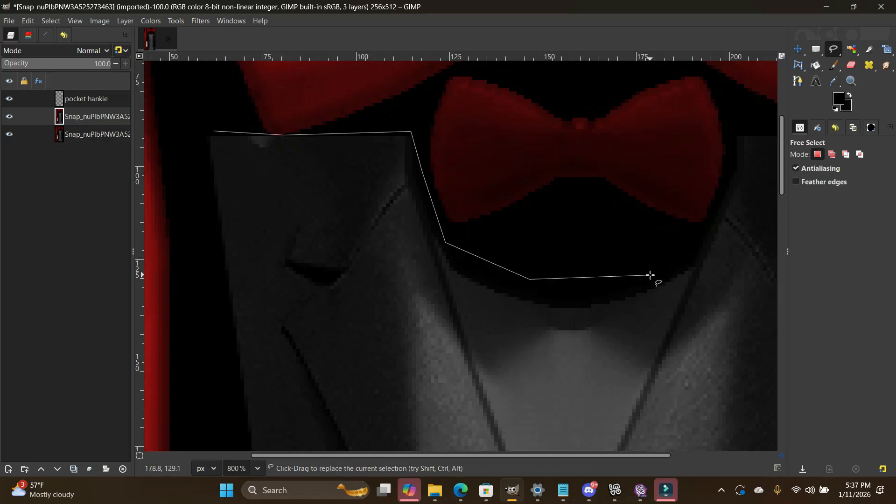
left_click(650, 275)
left_click(699, 244)
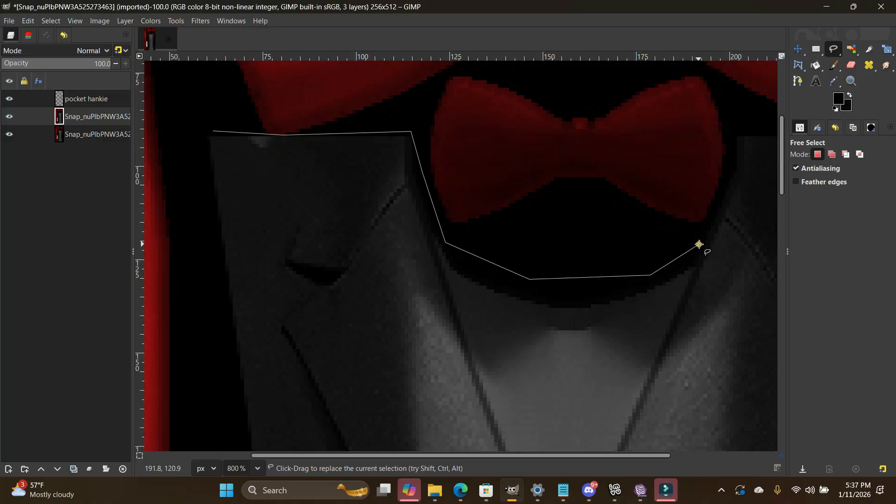
left_click(727, 184)
left_click(736, 124)
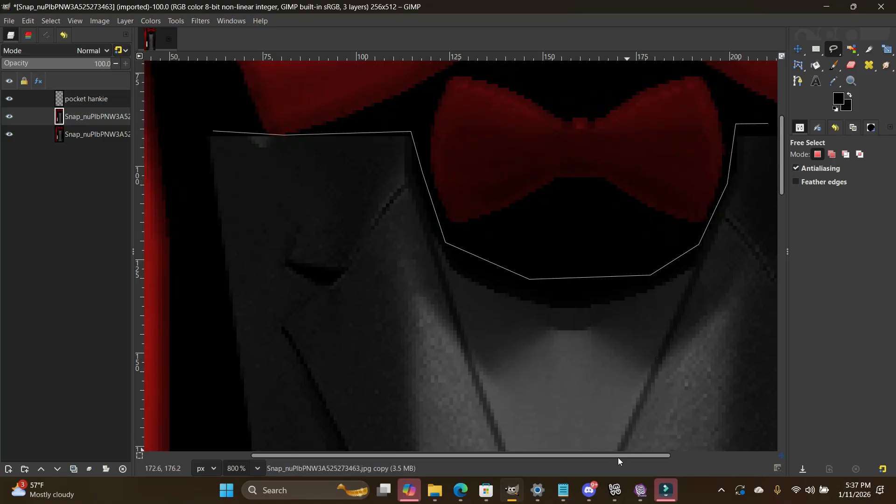
Step: Continue the outline along the top of the vest's right shoulder to the image edge and down its outer side
left_click_drag(625, 457, 720, 458)
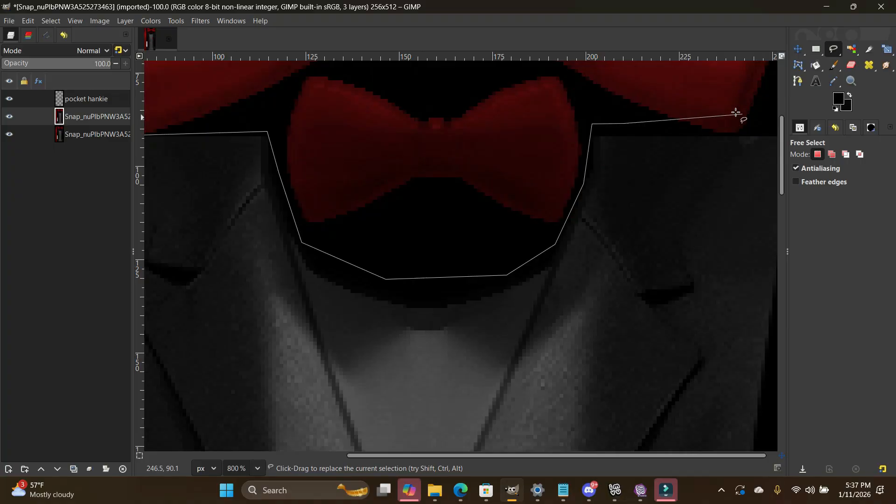
left_click(708, 132)
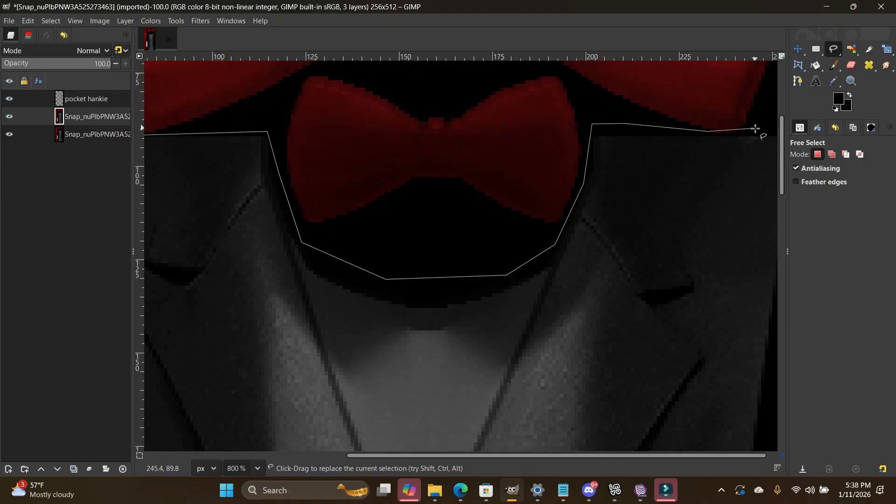
left_click(761, 133)
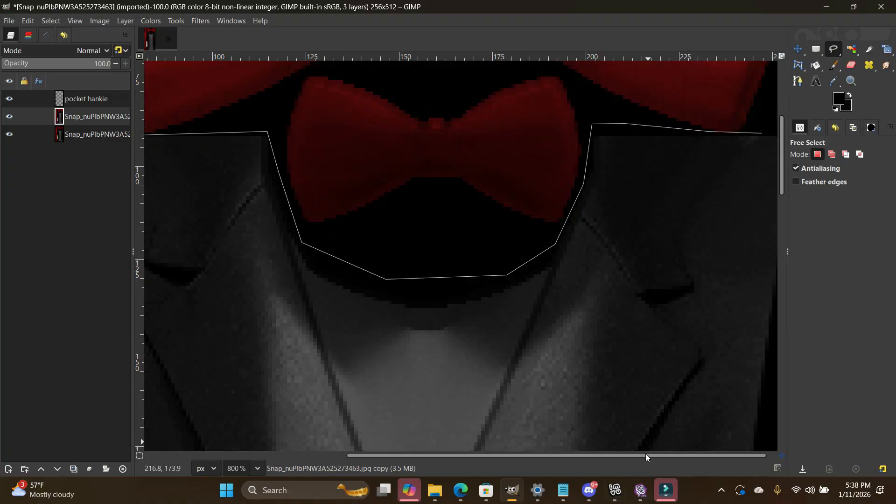
left_click_drag(645, 458, 677, 448)
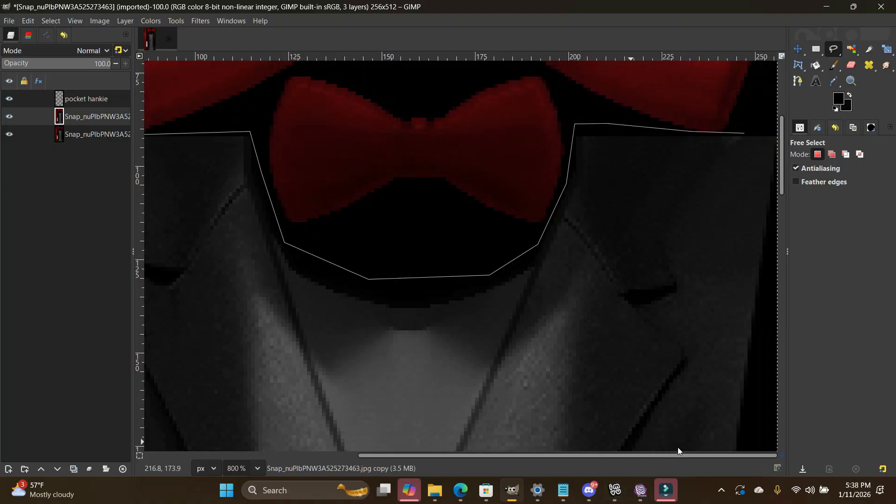
left_click(774, 133)
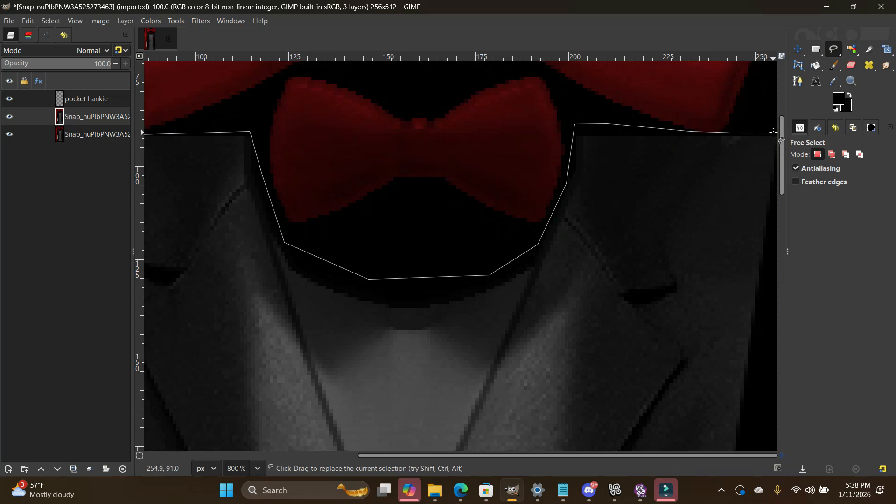
left_click(774, 235)
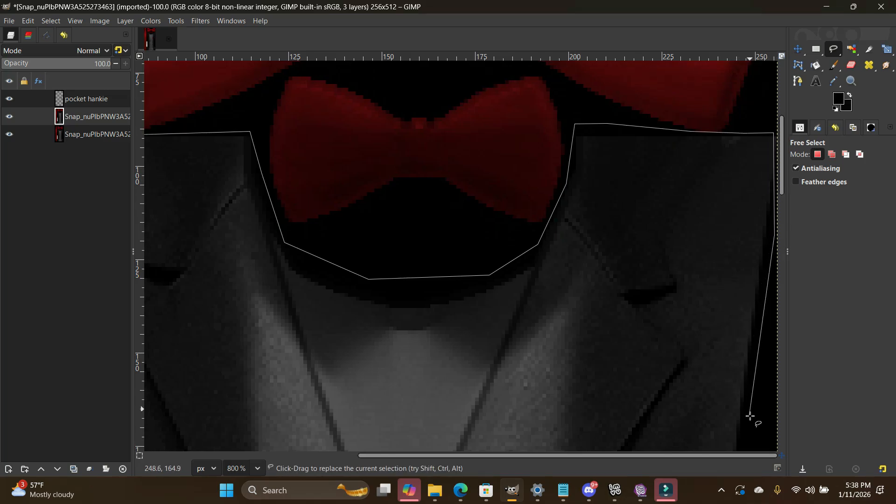
Step: Carry the outline down the vest's right side and out past the canvas edge at the flared hem
left_click(257, 468)
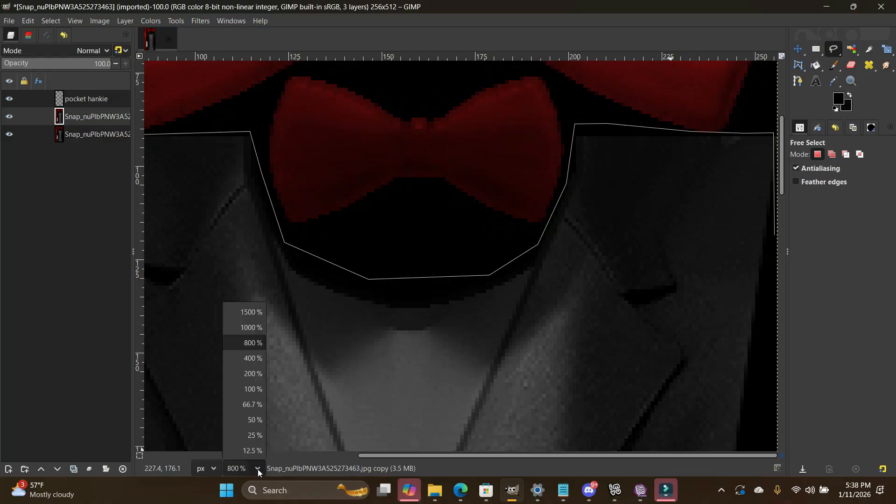
left_click(257, 366)
left_click(566, 395)
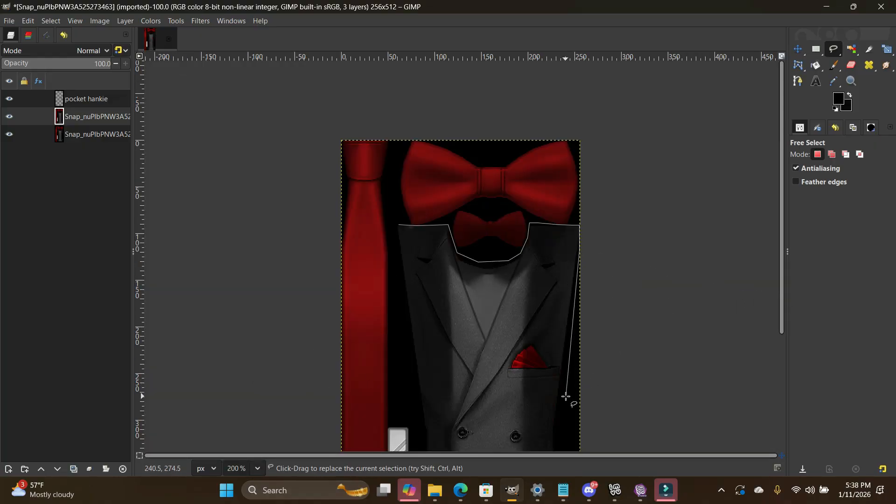
scroll(574, 405, "down", 3)
scroll(575, 402, "down", 3)
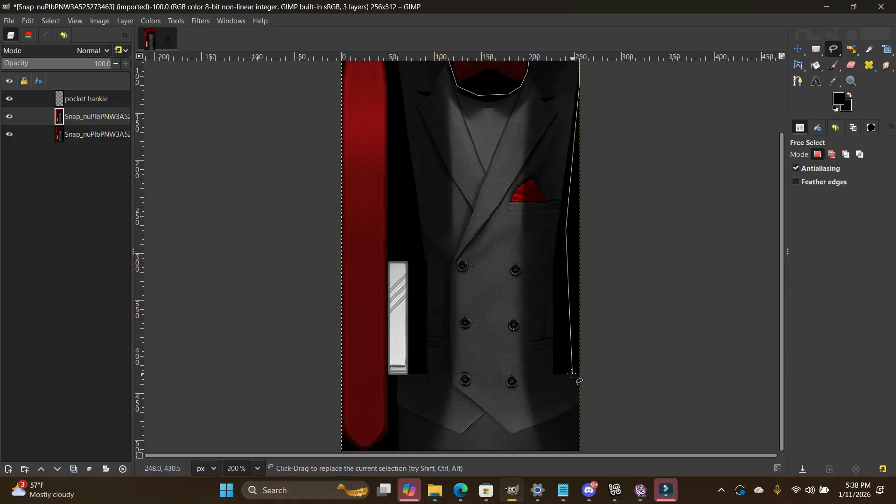
left_click(564, 359)
left_click(605, 373)
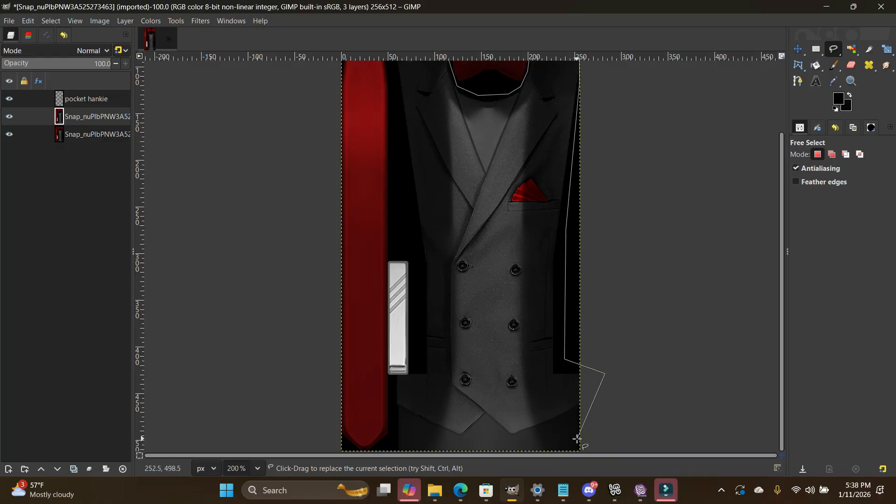
Step: Continue the Free Select outline along the vest's bottom hem and around its lower left corner beneath the white strip
left_click(577, 438)
left_click(486, 444)
left_click(409, 434)
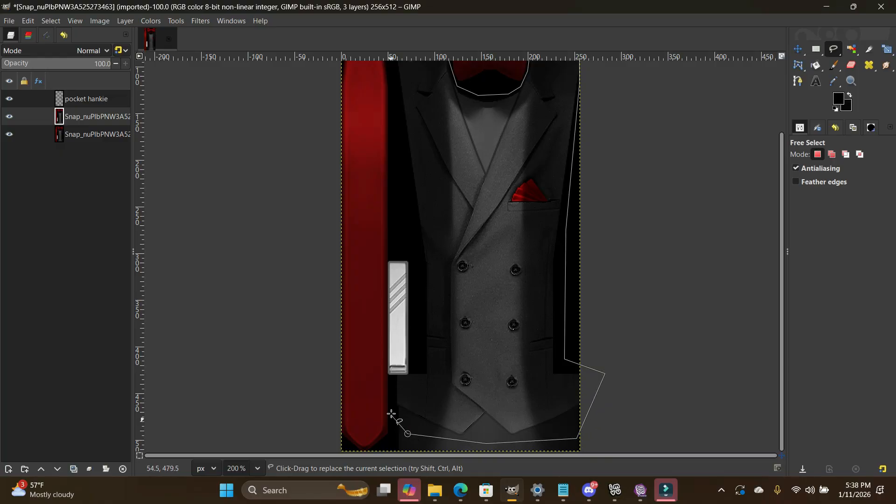
left_click(393, 409)
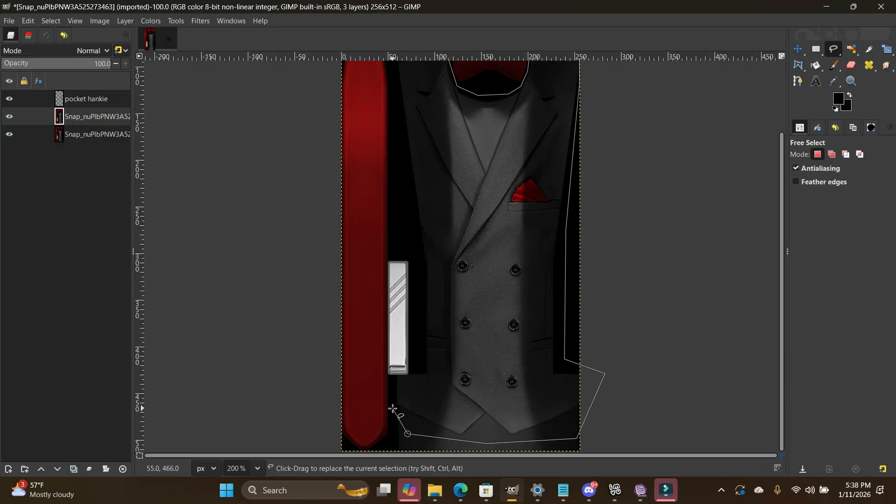
left_click(396, 379)
left_click(407, 374)
Step: Close the outline up the vest's left side and clear everything outside the vest on the duplicate layer
left_click(414, 327)
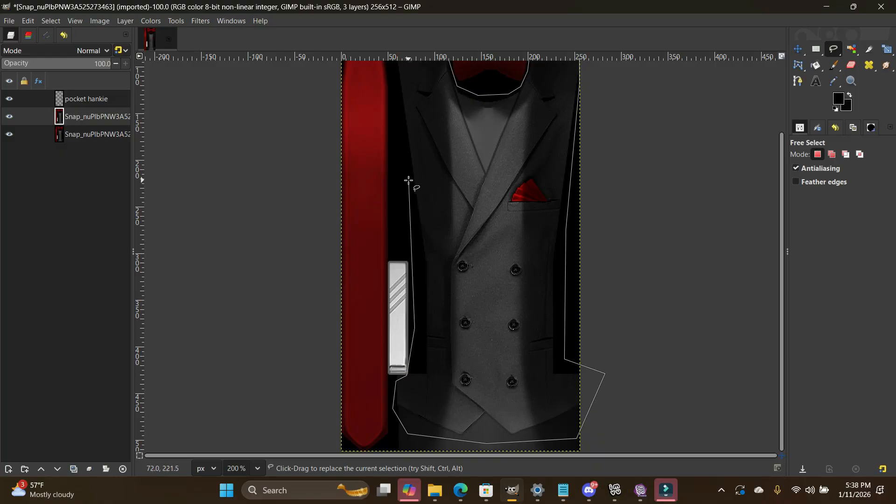
left_click(408, 180)
scroll(408, 180, "up", 3)
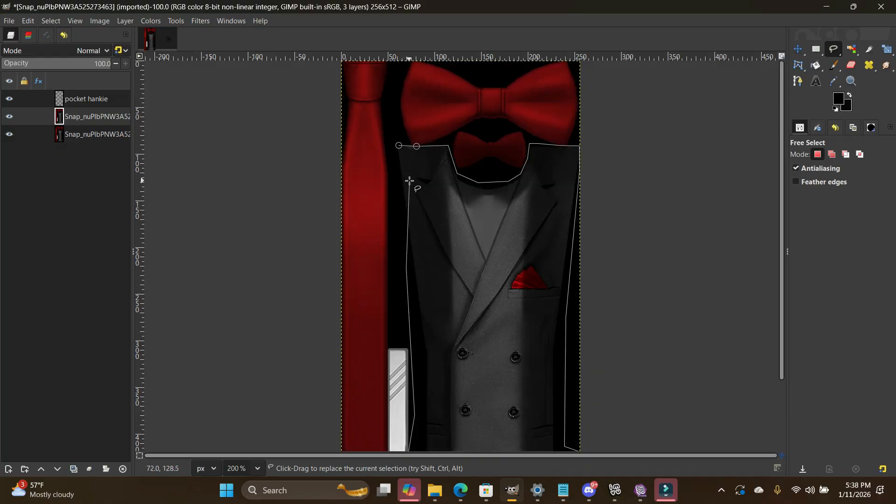
left_click(398, 146)
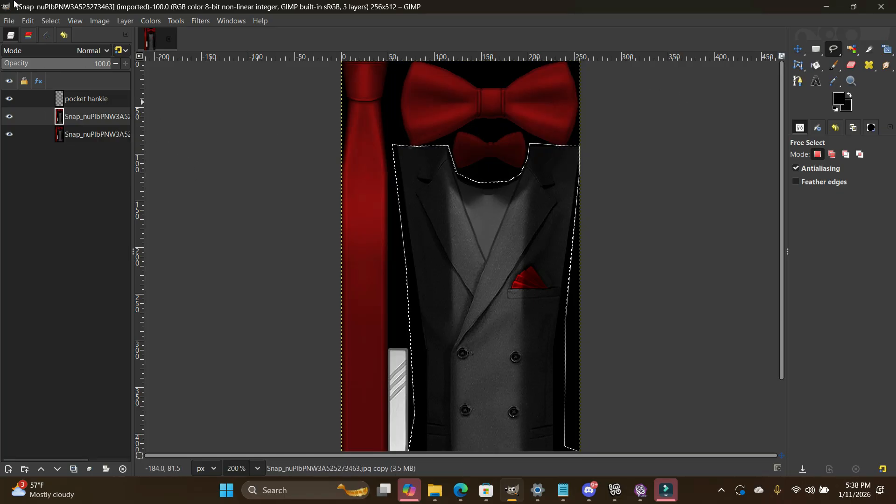
left_click(50, 21)
left_click(61, 62)
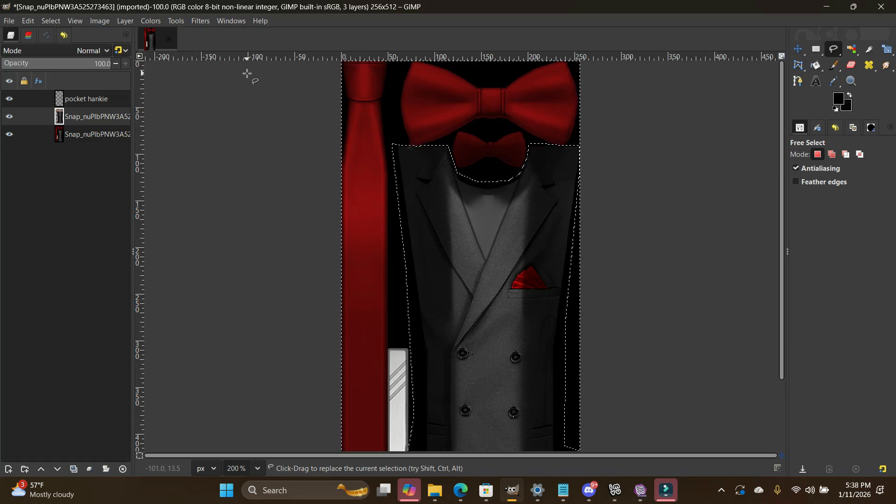
Step: Add a new transparency-filled layer directly above the original Snap_nuPIbPNW3A525273463 layer
left_click(77, 136)
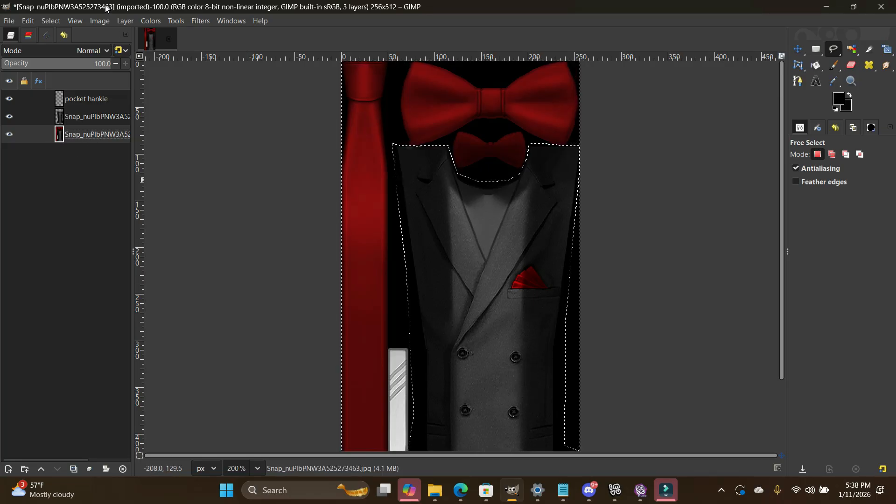
left_click(124, 20)
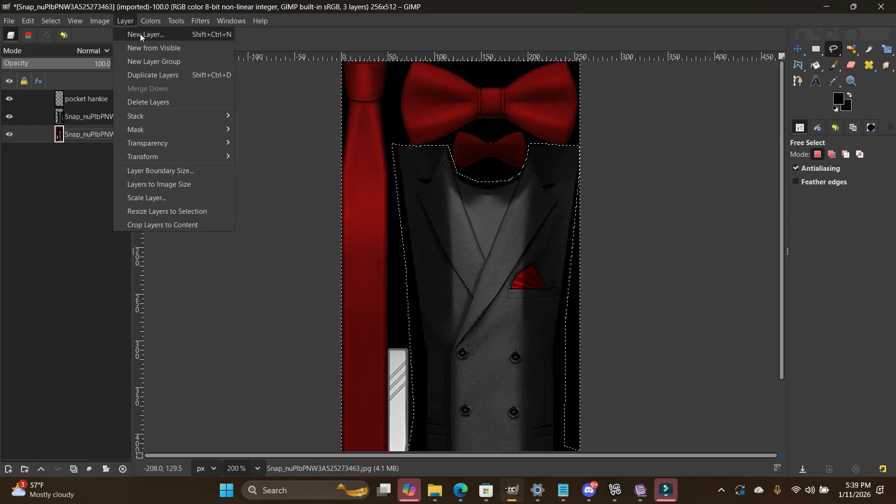
left_click(140, 32)
left_click(427, 358)
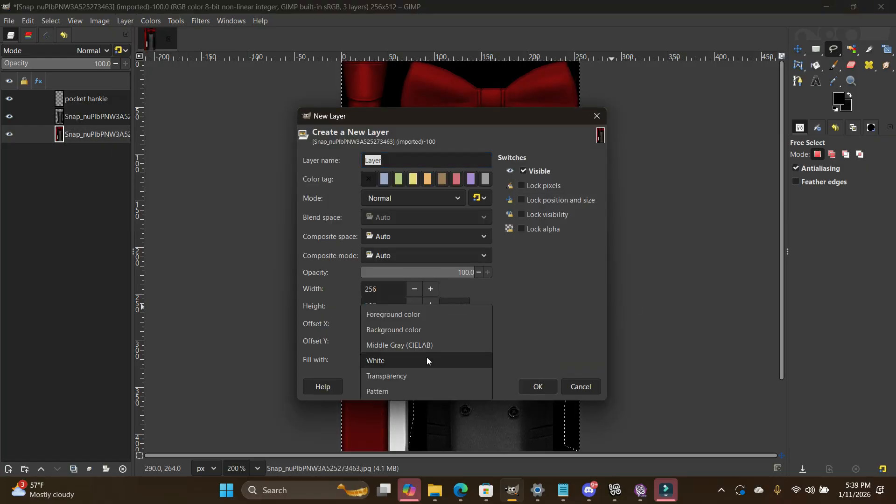
left_click(404, 374)
left_click(538, 387)
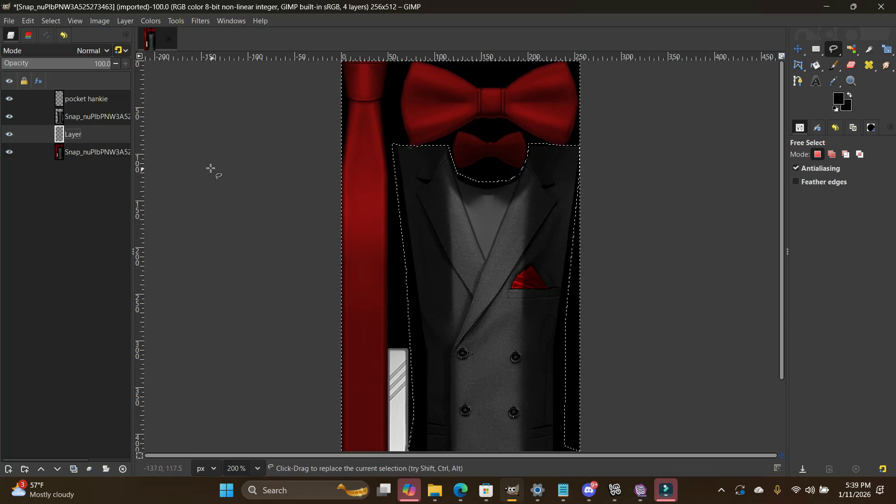
Step: Invert the selection back to the vest and set the foreground color to 121212
left_click(51, 20)
left_click(58, 61)
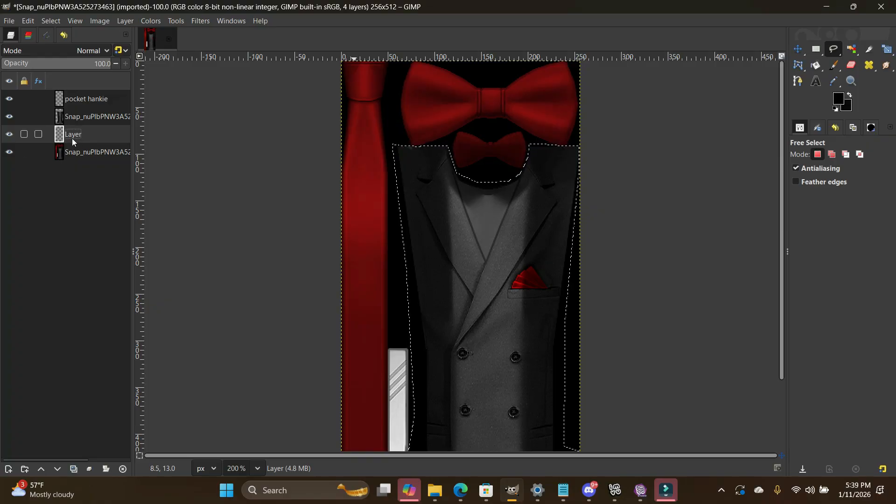
left_click(842, 103)
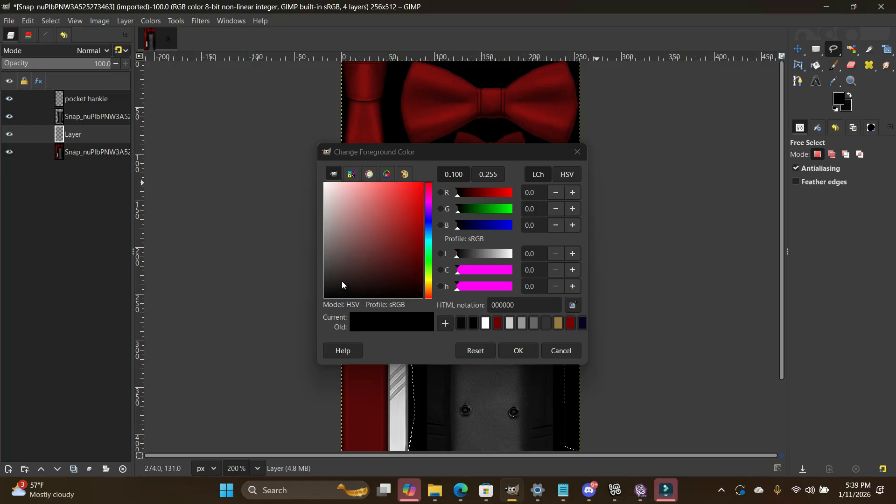
mouse_move(342, 281)
left_mouse_down()
mouse_move(309, 281)
mouse_move(320, 281)
mouse_move(311, 291)
left_mouse_up()
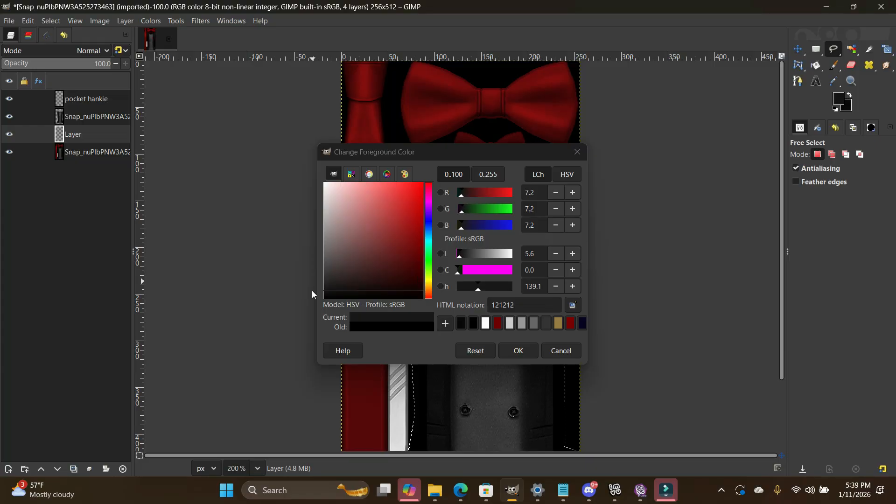
left_click(514, 352)
Step: Bucket-fill the vest selection on the new layer with the foreground color instead of the pattern, and clear the selection
left_click(816, 66)
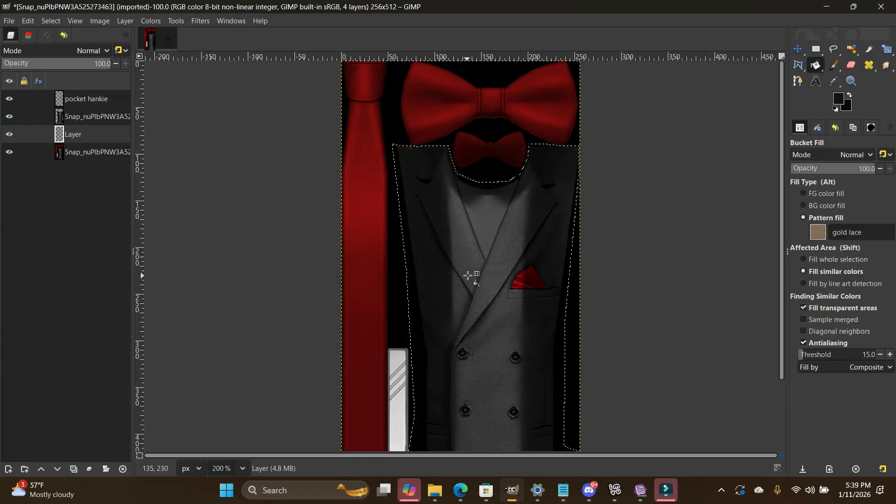
left_click(23, 21)
left_click(36, 36)
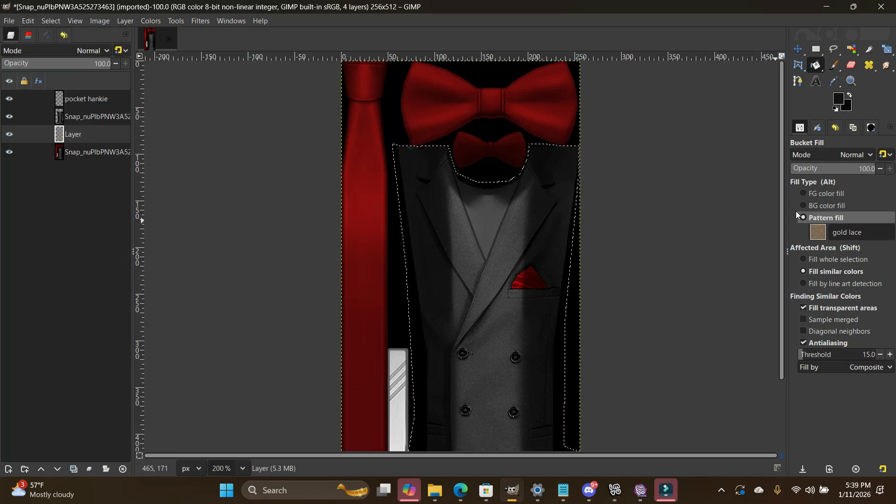
left_click(803, 193)
left_click(487, 304)
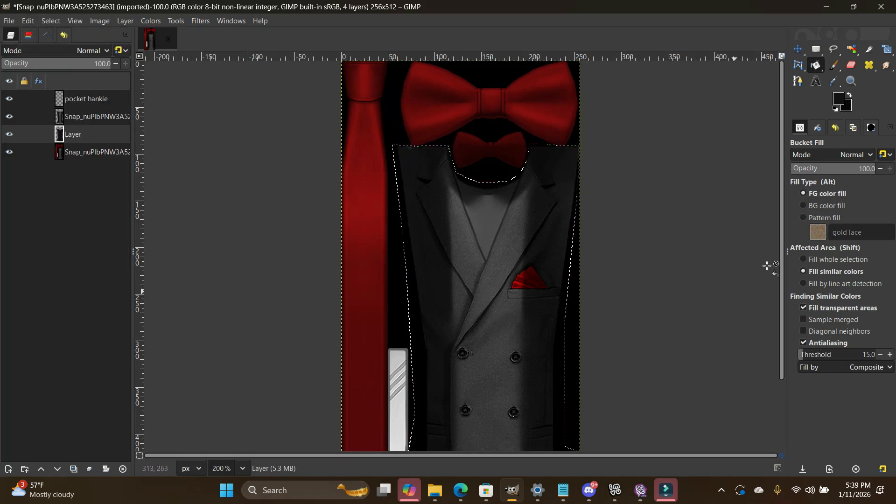
left_click(51, 21)
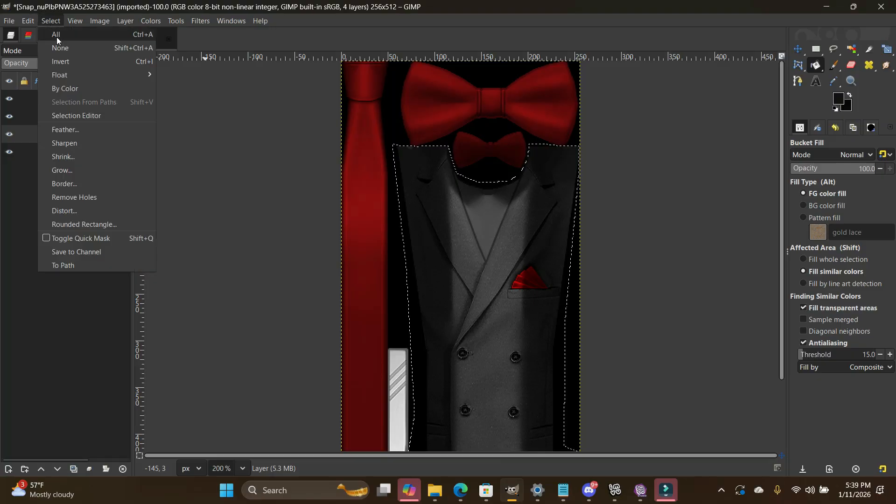
left_click(65, 51)
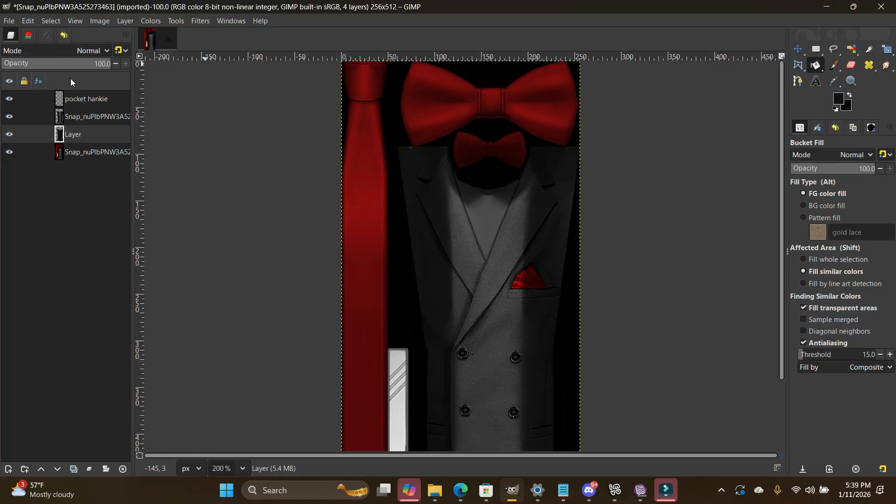
Step: Set the blend mode of the isolated vest copy layer to Overlay
left_click(71, 118)
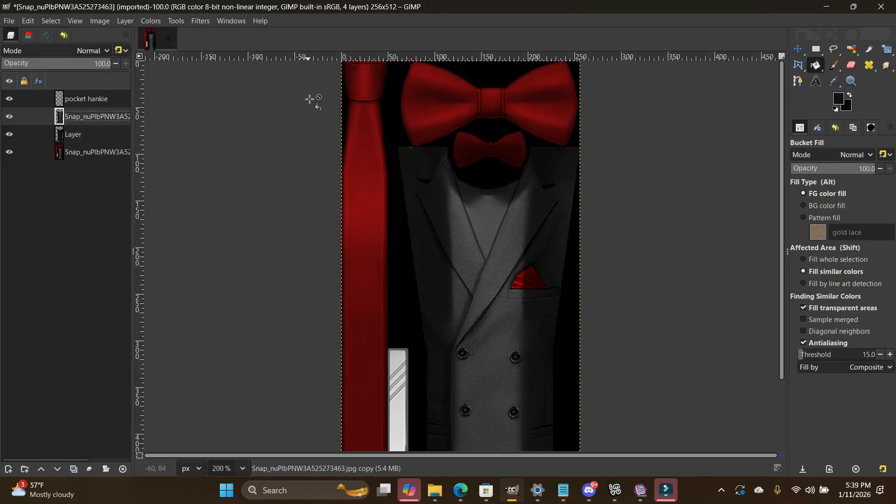
left_click(88, 51)
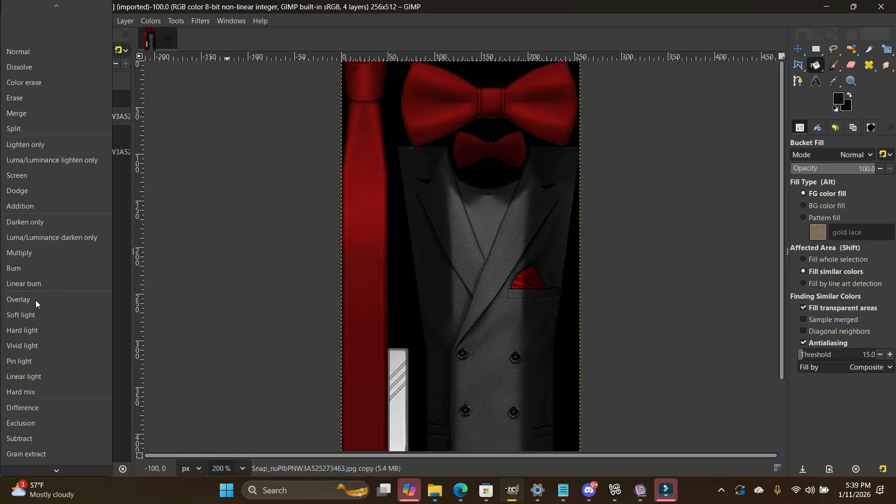
left_click(35, 300)
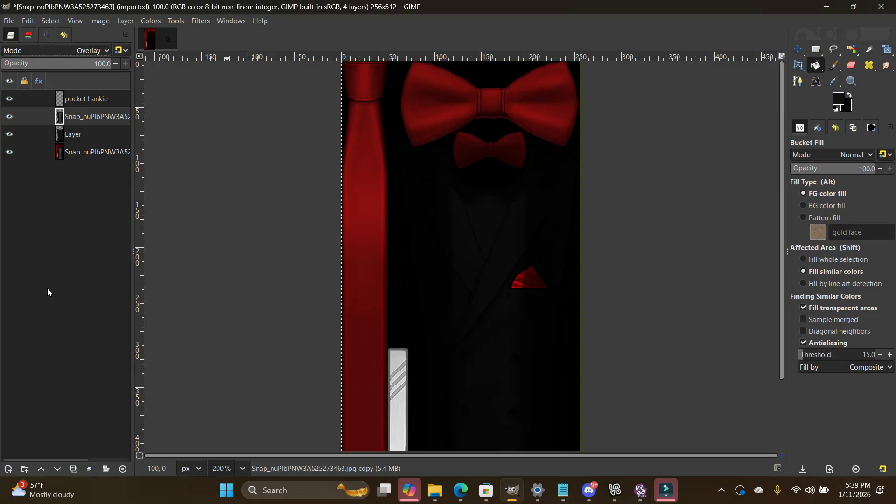
Step: Raise the Lightness of the dark fill layer beneath the vest copy to about 12.8 with Hue-Saturation
left_click(75, 135)
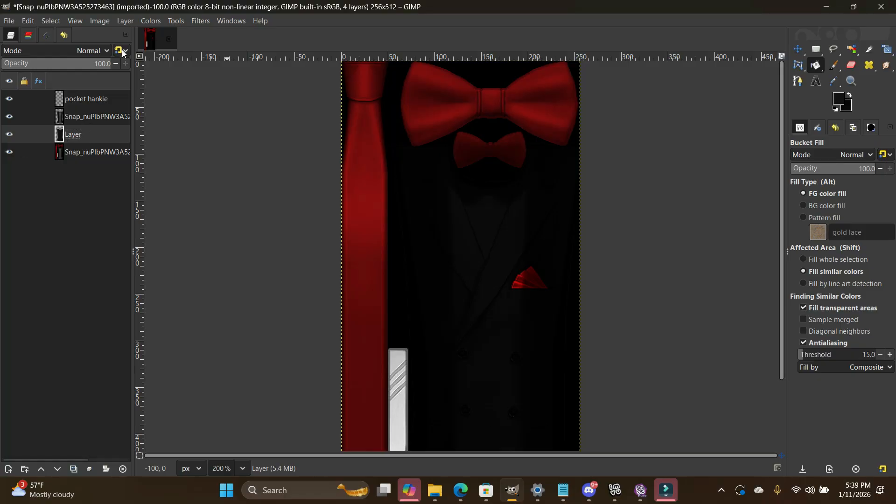
left_click(153, 21)
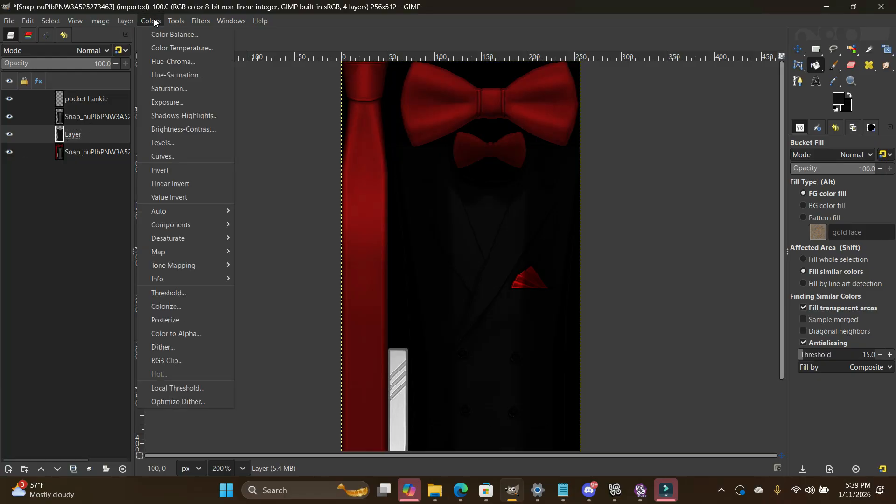
left_click(173, 75)
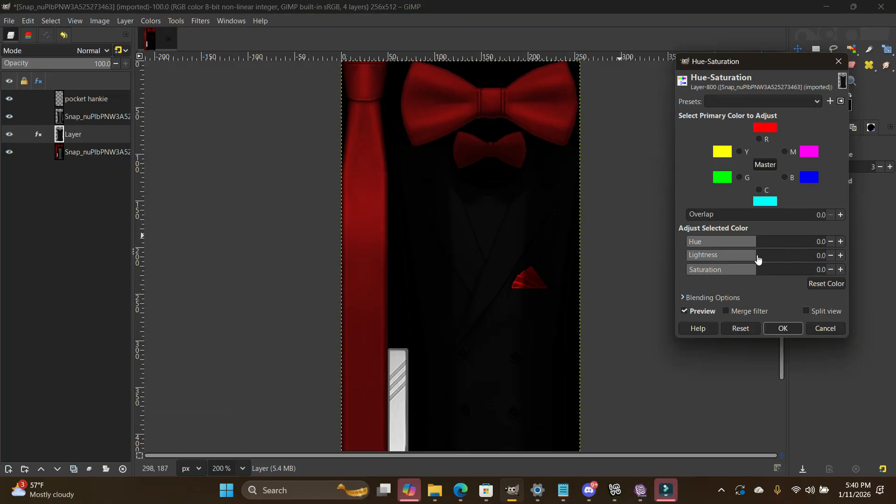
mouse_move(765, 256)
left_mouse_down()
mouse_move(775, 255)
mouse_move(763, 255)
left_mouse_up()
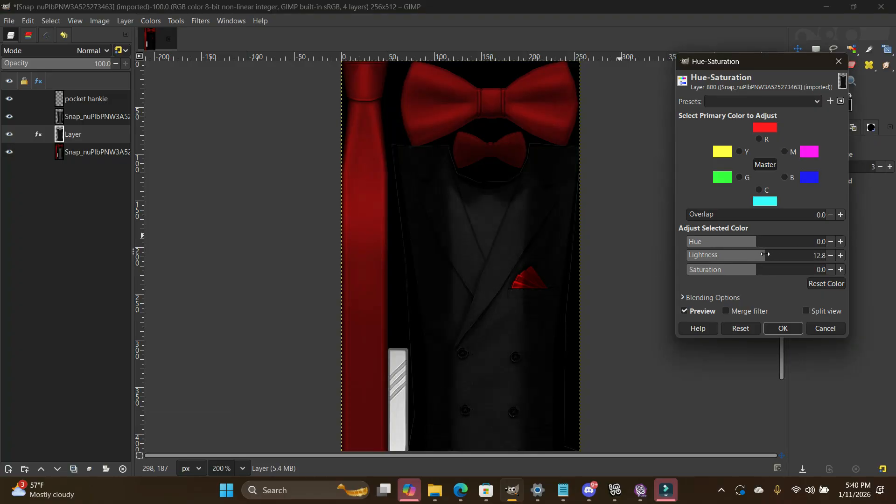
left_click(783, 329)
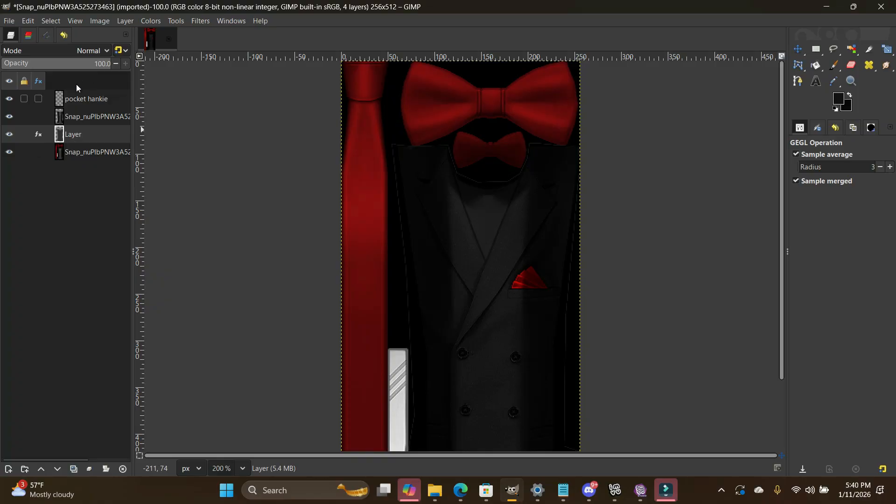
Step: Add a new transparency-filled layer above the pocket hankie layer
left_click(84, 105)
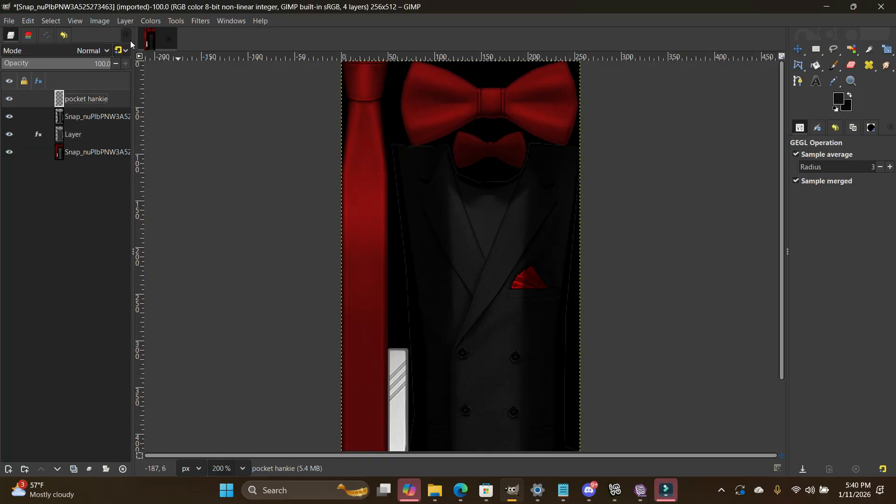
left_click(127, 22)
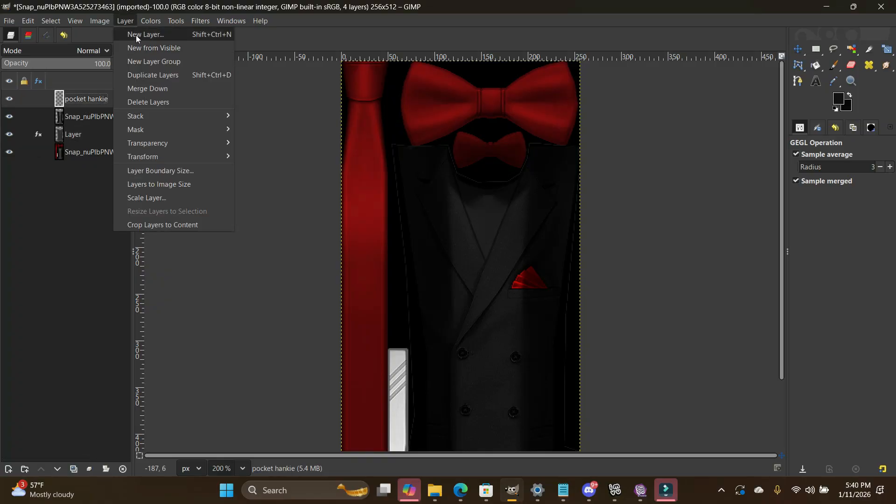
left_click(136, 34)
left_click(525, 386)
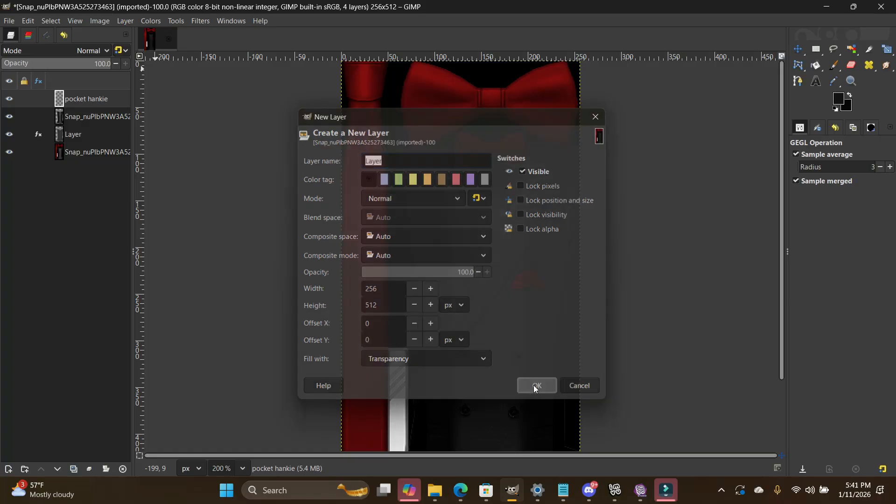
Step: Draw a closed free-hand selection around the bow ties and vest, excluding the long tie and the white striped piece
left_click(836, 50)
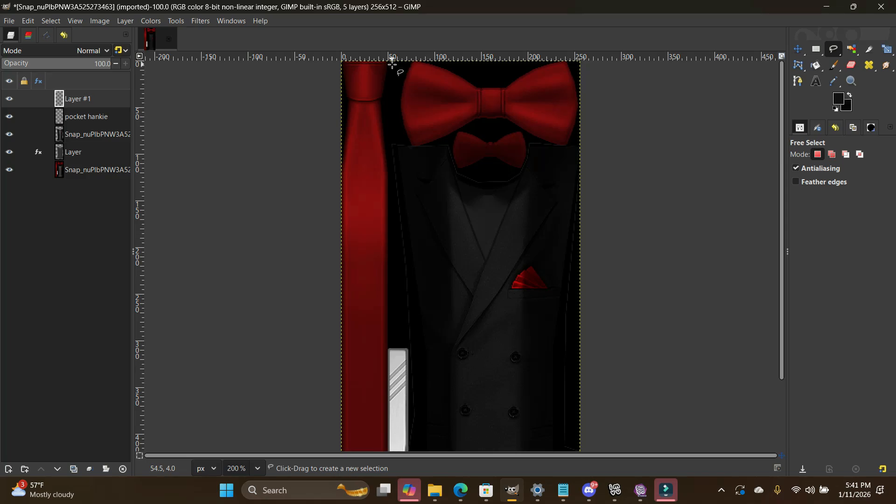
left_click(392, 65)
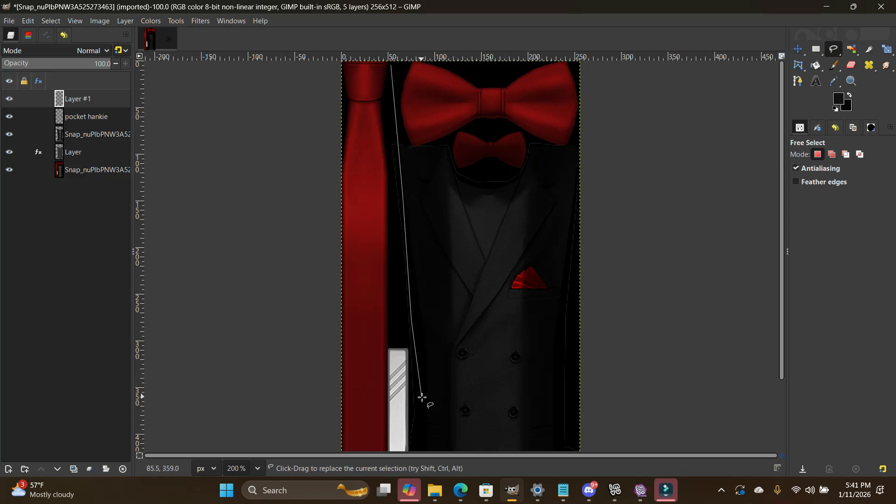
left_click(410, 410)
scroll(411, 411, "down", 3)
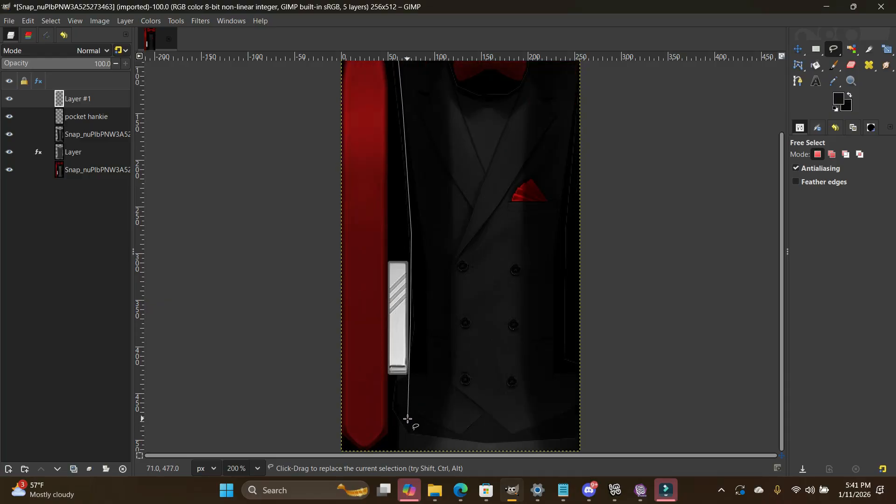
left_click(405, 437)
left_click(429, 449)
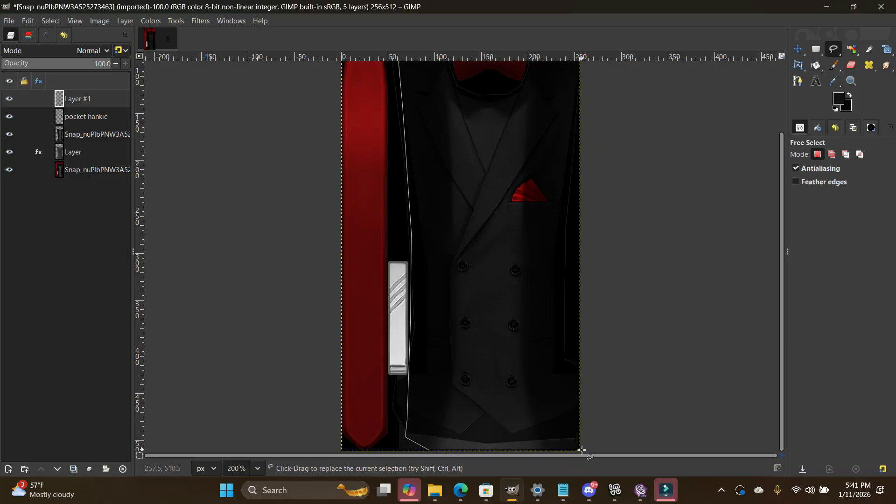
scroll(626, 200, "up", 3)
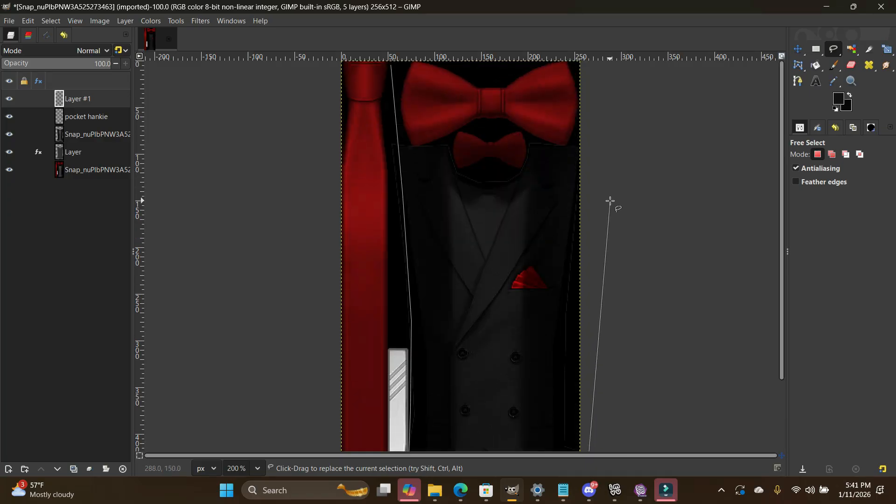
left_click(594, 138)
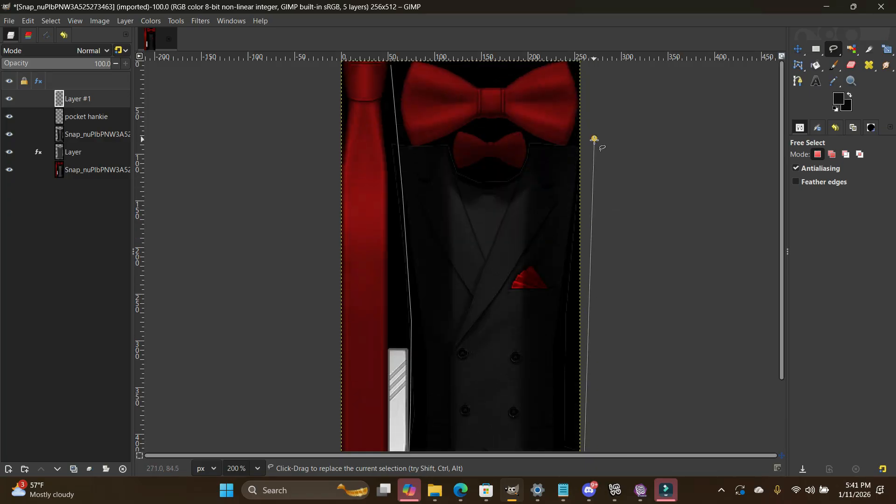
left_click(582, 63)
left_click(258, 468)
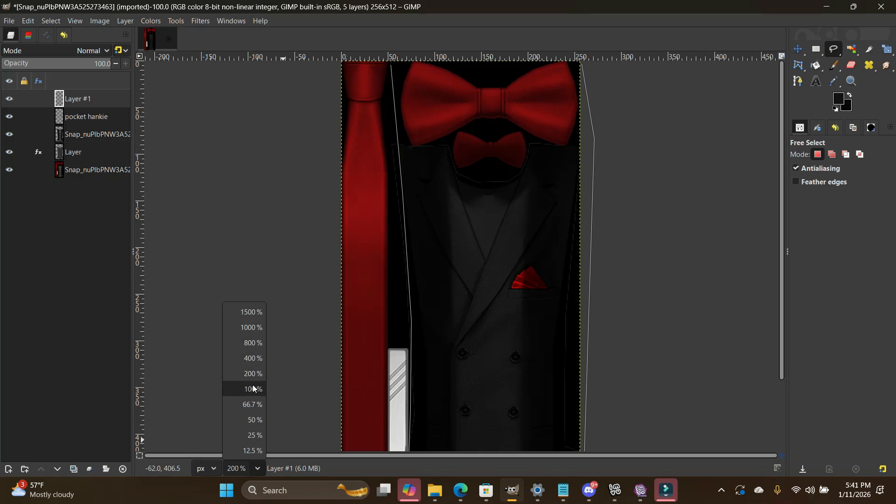
left_click(253, 388)
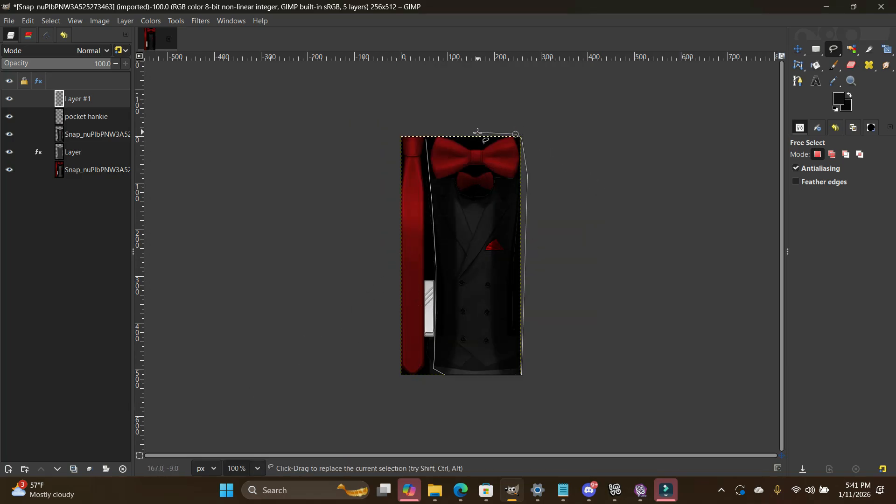
left_click(426, 139)
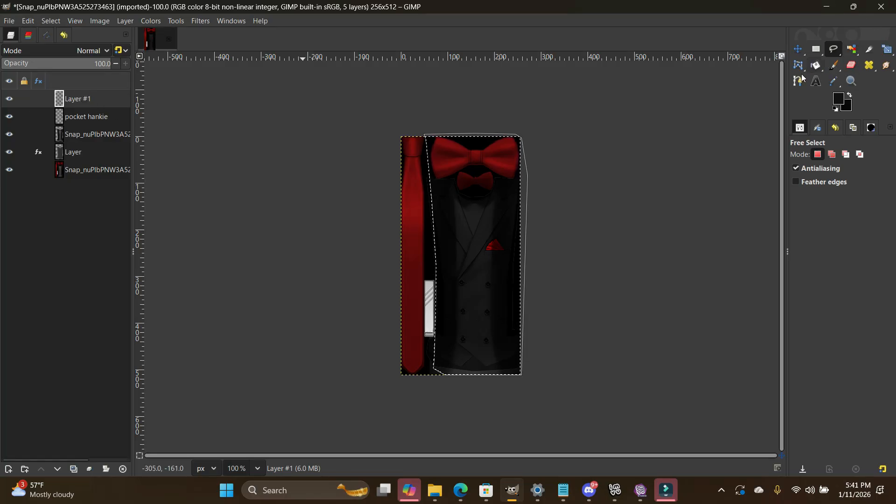
Step: Bucket-fill the selected bow tie and vest area on the new top layer with white (ffffff), and clear the selection
left_click(817, 66)
left_click(839, 99)
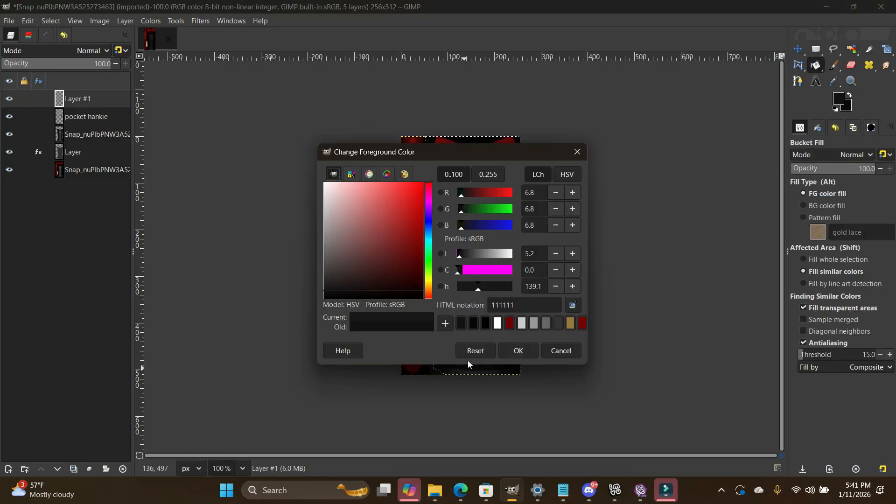
left_click_drag(402, 275, 319, 168)
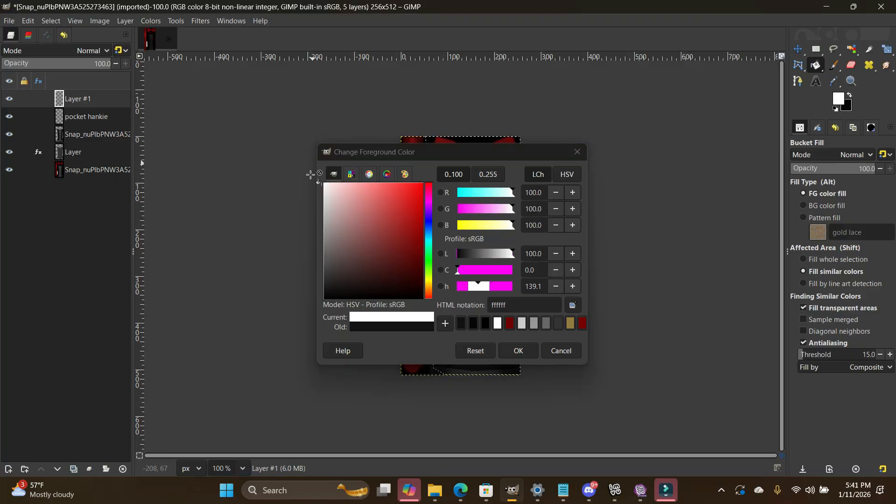
left_click(535, 350)
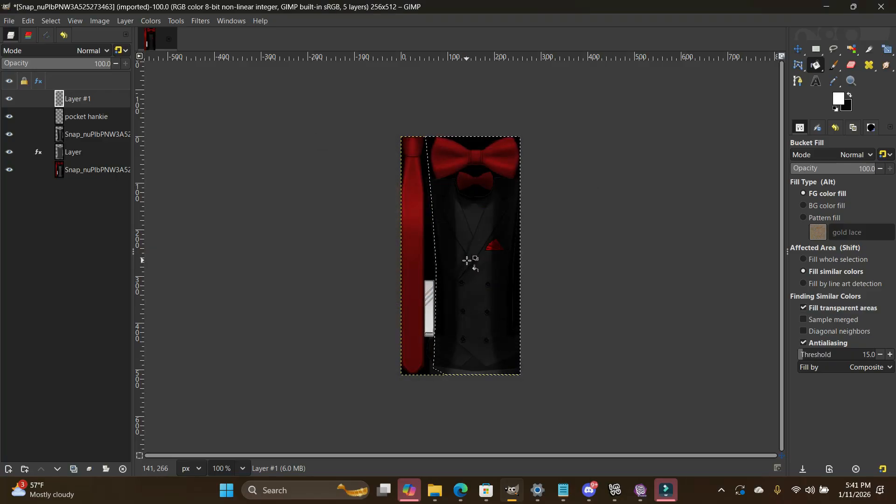
left_click(464, 259)
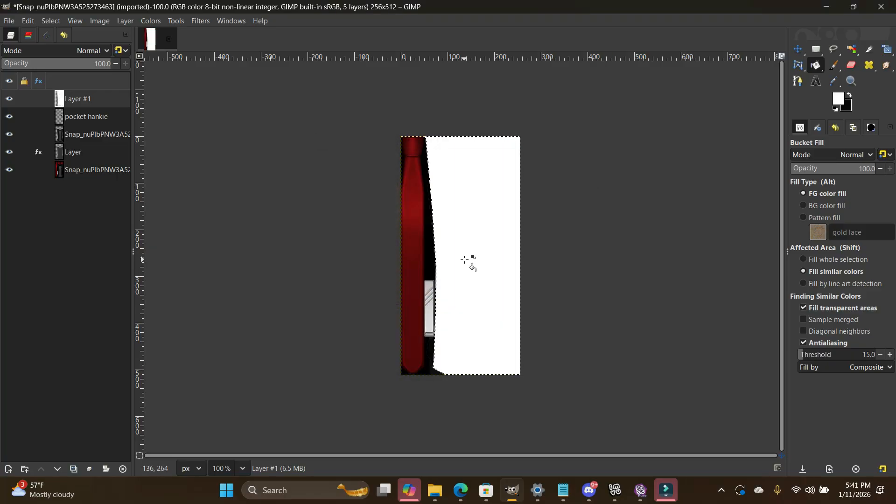
left_click(52, 18)
left_click(71, 60)
Step: Add a transparency-filled layer directly above the pocket hankie layer and bucket-fill it with near-black 070707
left_click(76, 119)
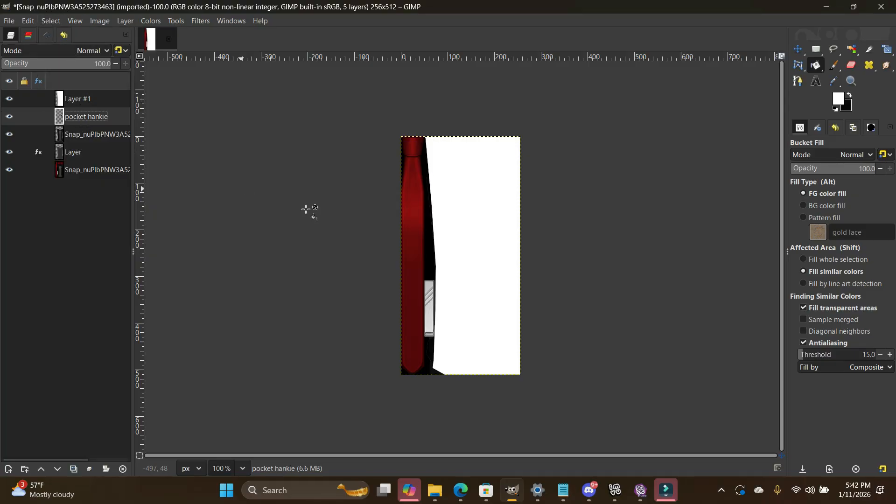
left_click(125, 21)
left_click(132, 34)
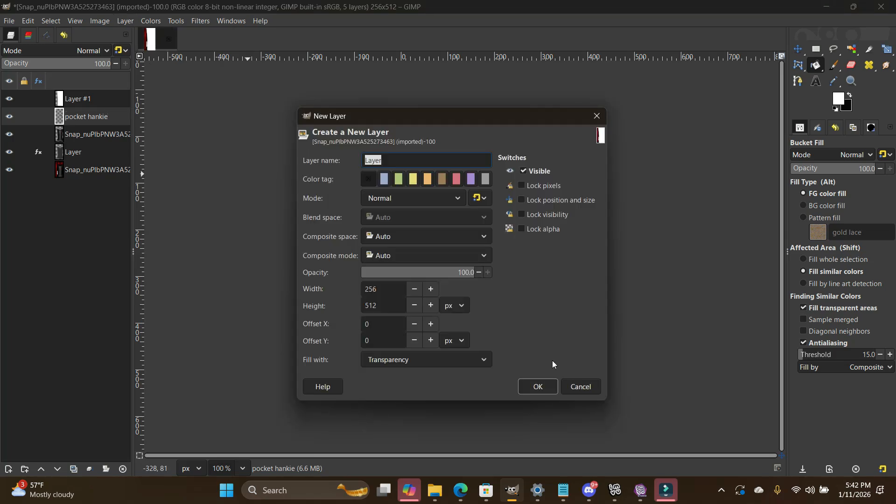
left_click(537, 386)
left_click(838, 99)
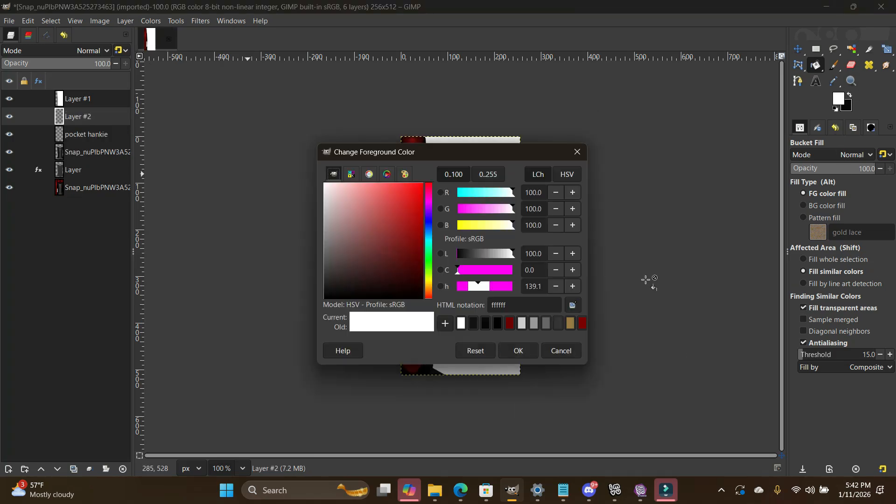
left_click(484, 324)
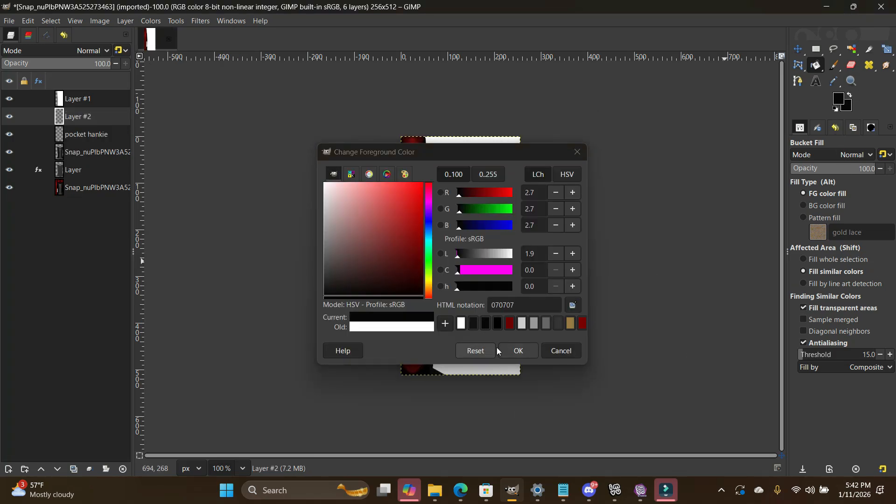
left_click(516, 350)
left_click(431, 266)
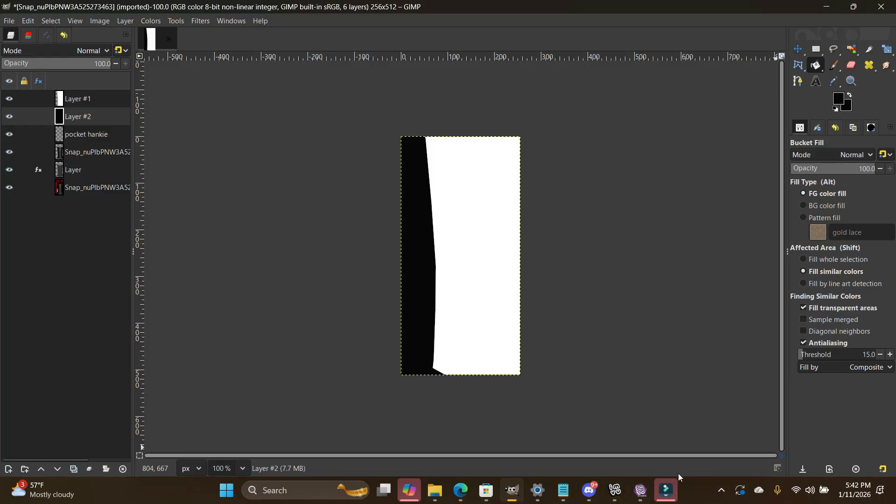
Step: Import the black-and-white Snap_owHtWdHp0U395172828.jpg from the class suit folder as a layer above the black fill, and delete the white-filled layer
left_click(435, 490)
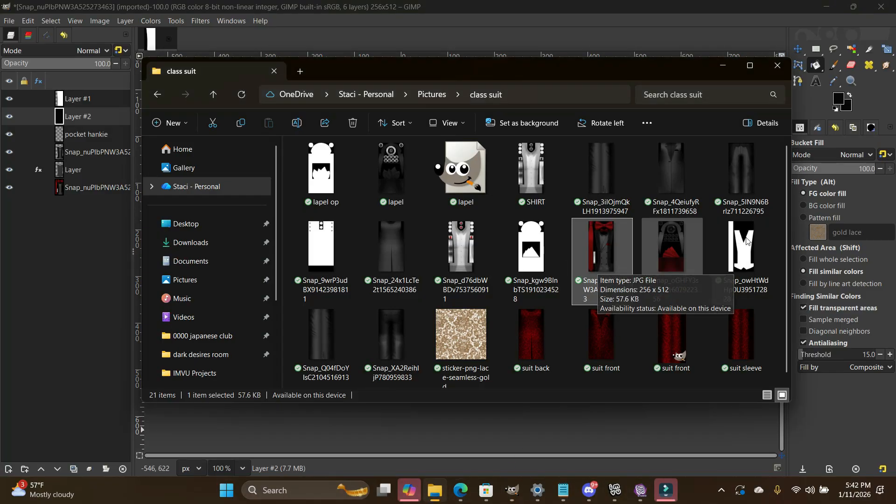
left_click_drag(760, 252, 623, 433)
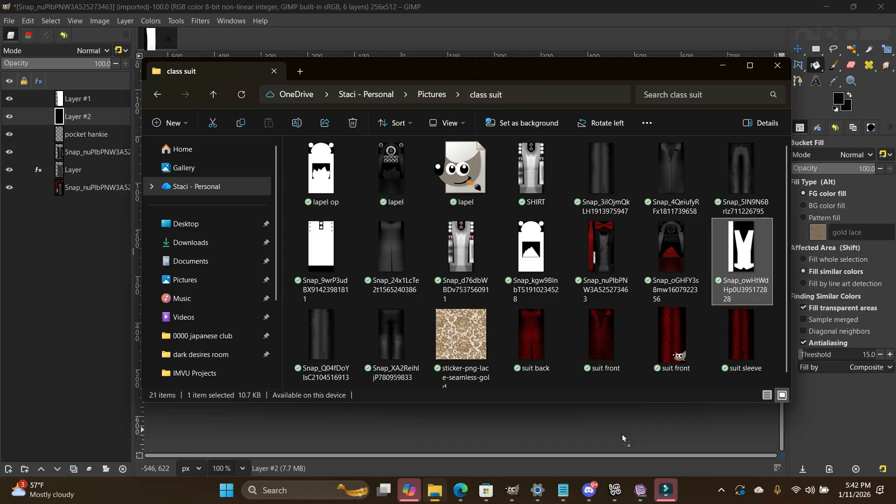
left_click_drag(620, 435, 593, 425)
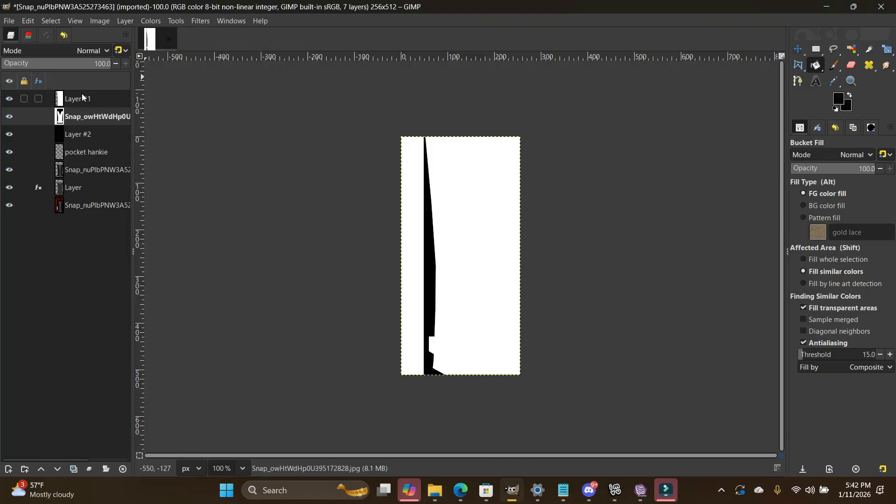
right_click(60, 98)
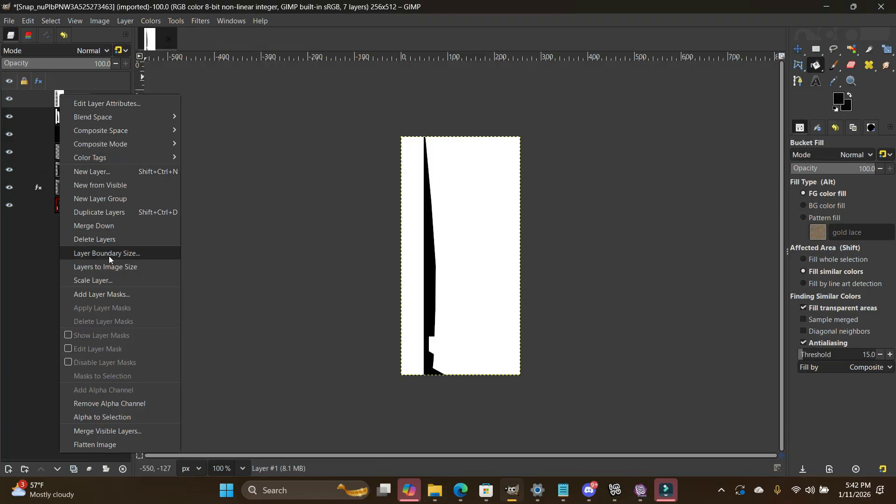
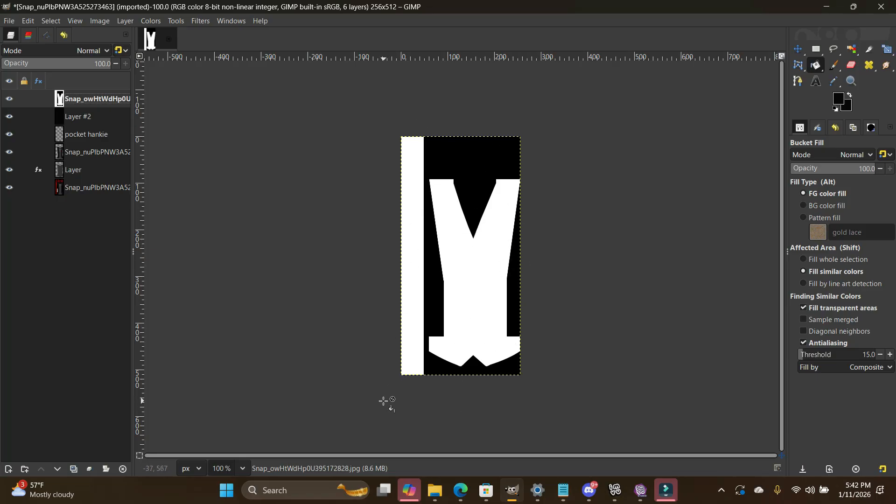
Step: Select the white strip covering the long tie with a rectangle about 114 × 657 px and erase it from the imported layer
key("r")
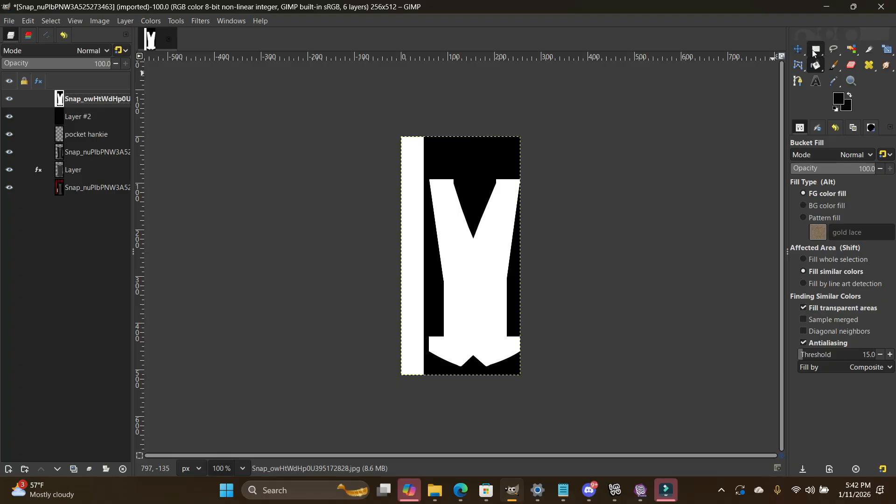
mouse_move(372, 119)
left_mouse_down()
mouse_move(434, 408)
mouse_move(426, 424)
left_mouse_up()
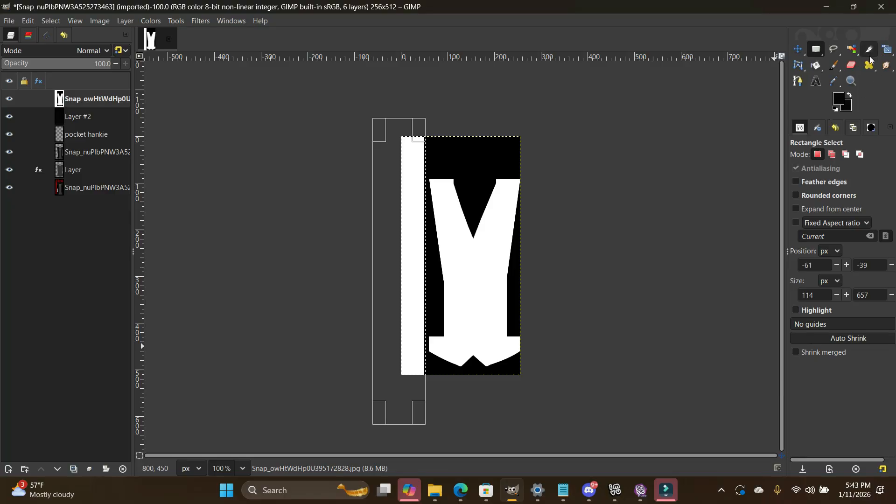
left_click(851, 65)
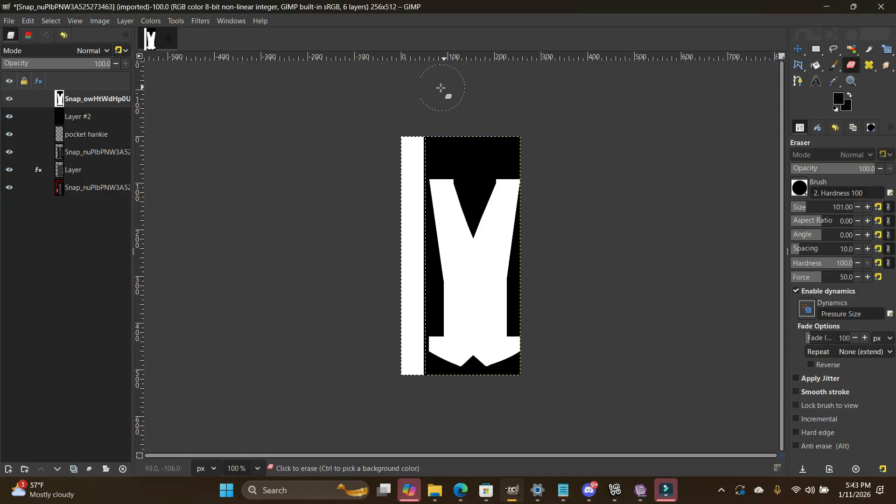
left_click_drag(414, 145, 410, 370)
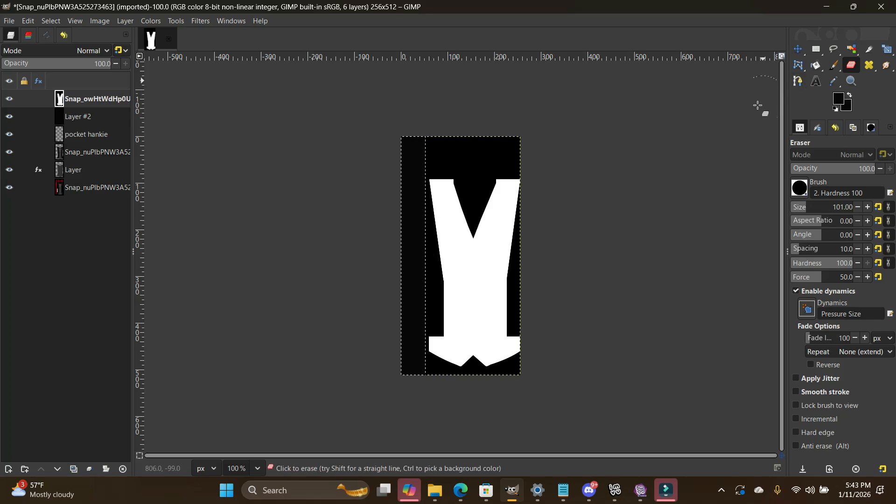
Step: Hide the imported black-and-white layer and lower the black fill layer's opacity to 54
left_click(66, 116)
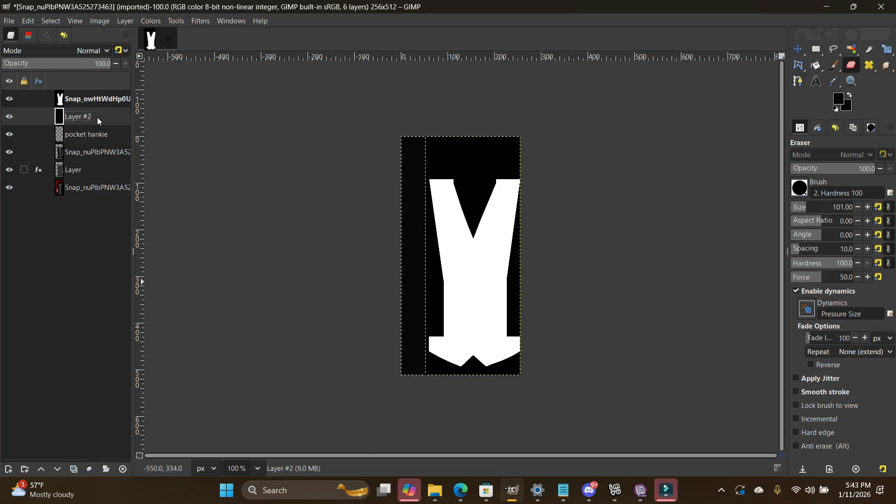
right_click(85, 121)
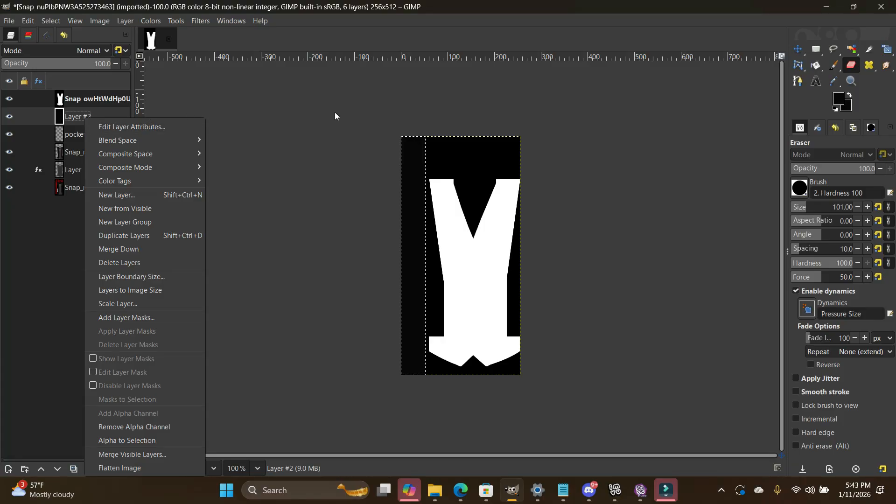
left_click(320, 126)
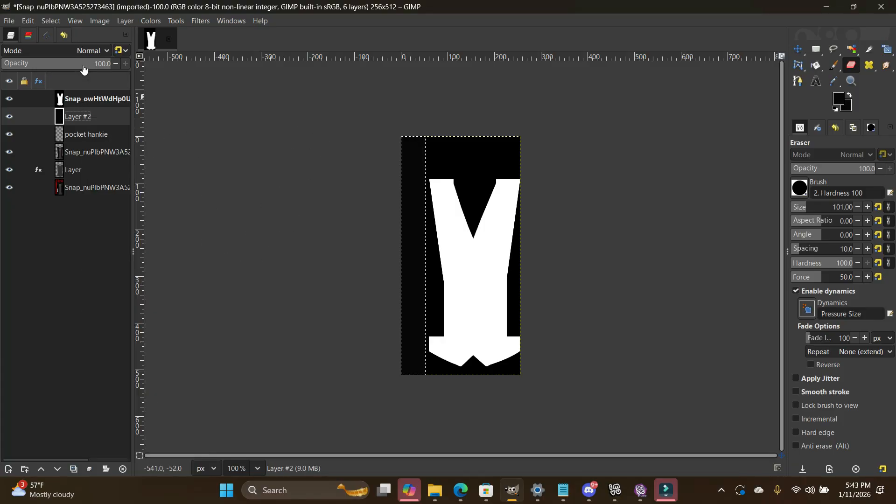
left_click(9, 99)
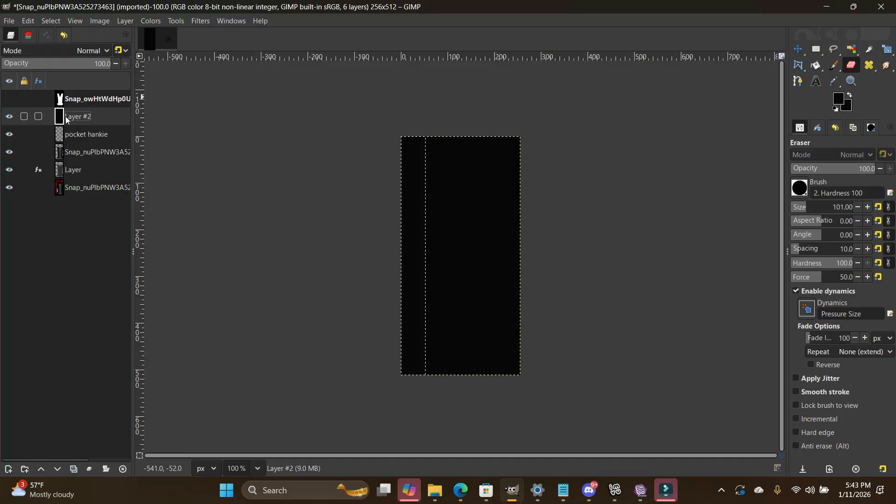
left_click(60, 65)
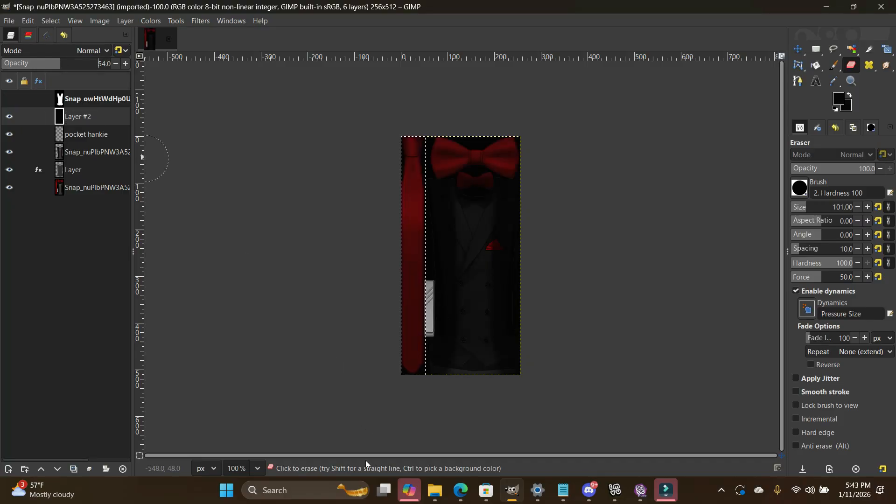
Step: Clear the rectangular selection and add a new transparency-filled 256 × 512 px layer above the hidden black-and-white imported layer
left_click(816, 49)
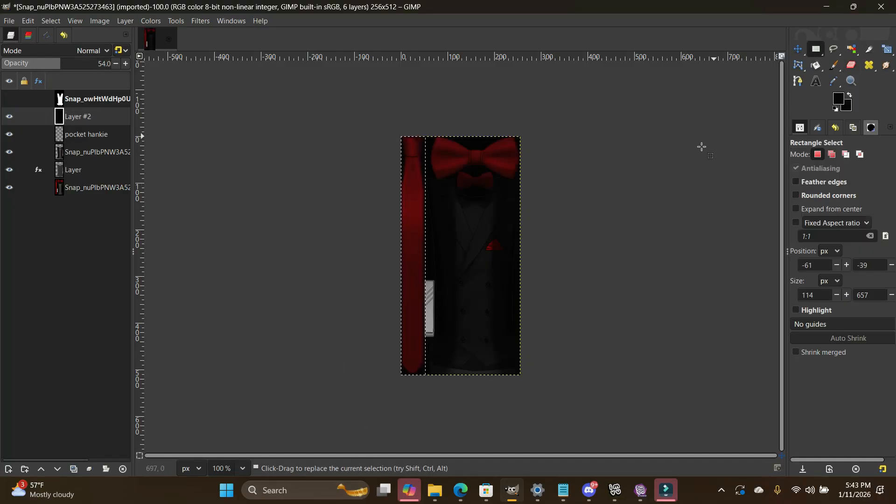
left_click(701, 147)
left_click(243, 469)
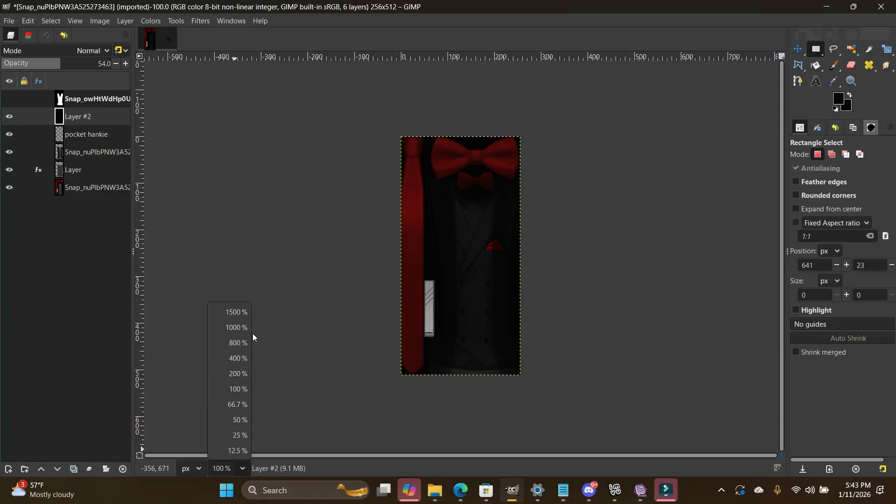
left_click(241, 345)
scroll(256, 363, "up", 10)
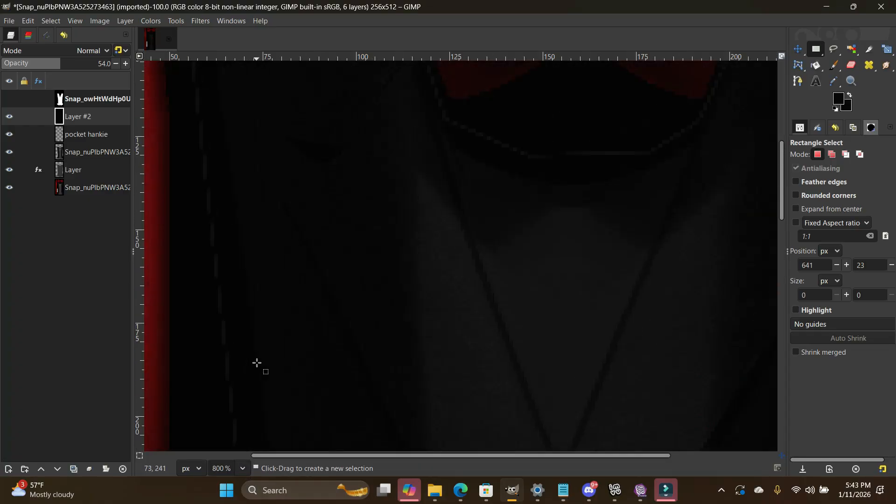
left_click(243, 468)
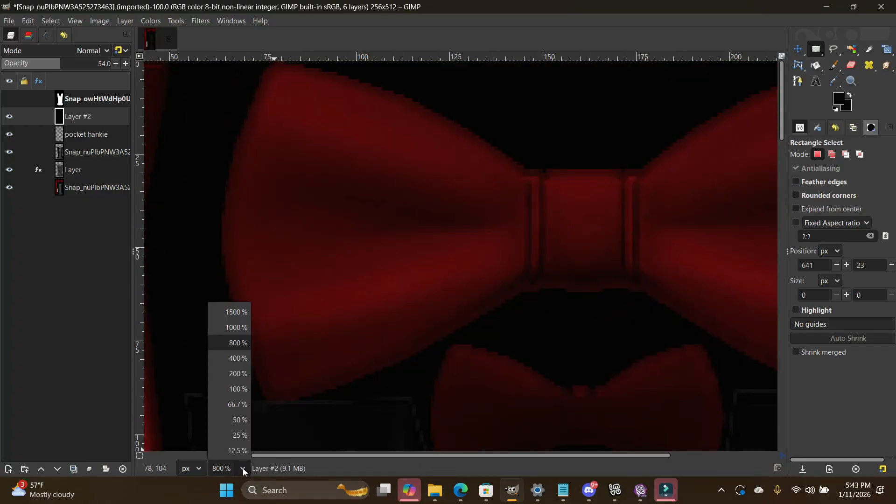
left_click(239, 390)
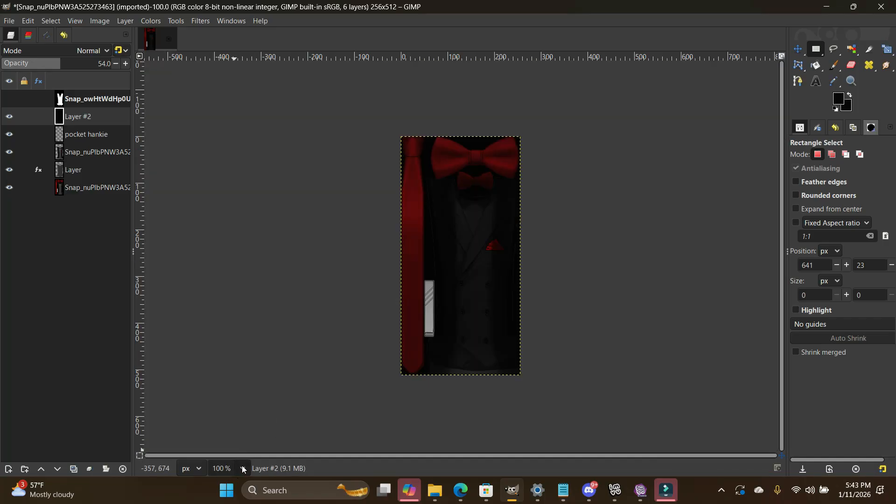
left_click(243, 468)
left_click(234, 349)
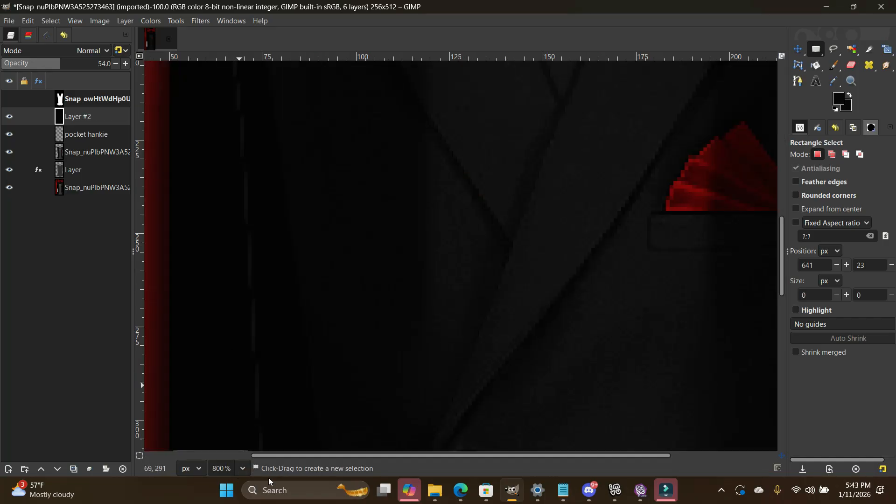
left_click(243, 469)
left_click(234, 367)
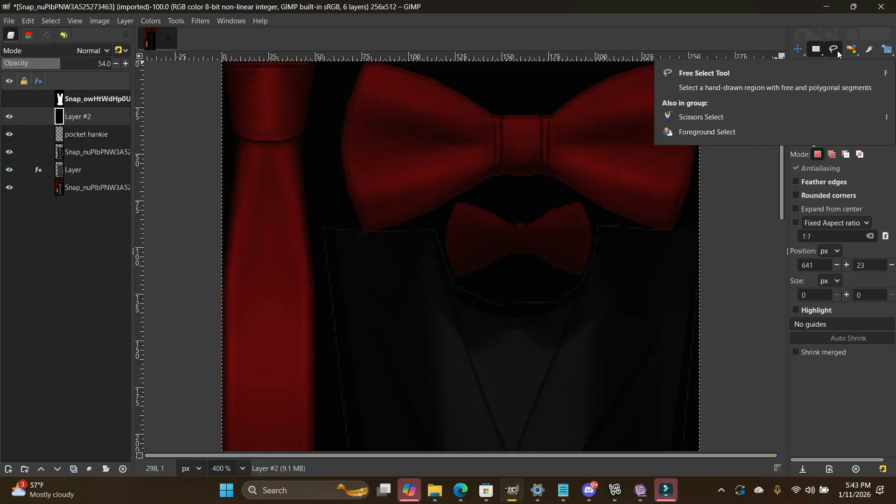
left_click(83, 100)
left_click(124, 21)
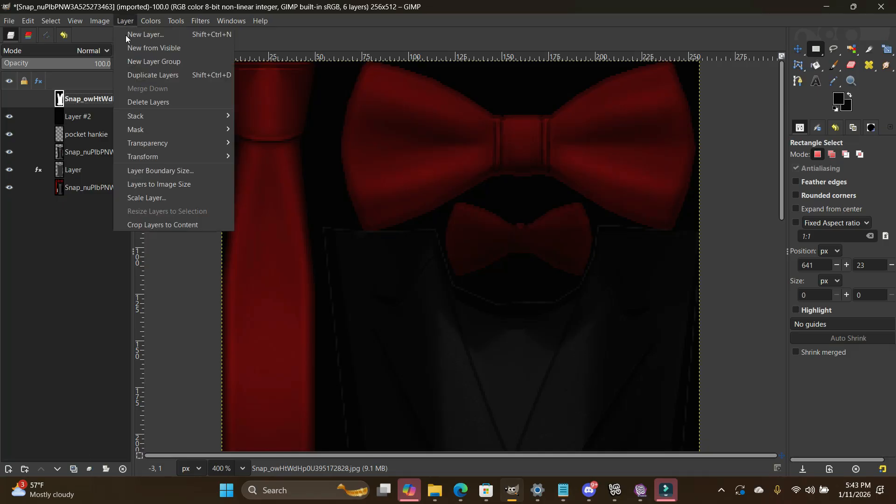
left_click(125, 35)
left_click(537, 388)
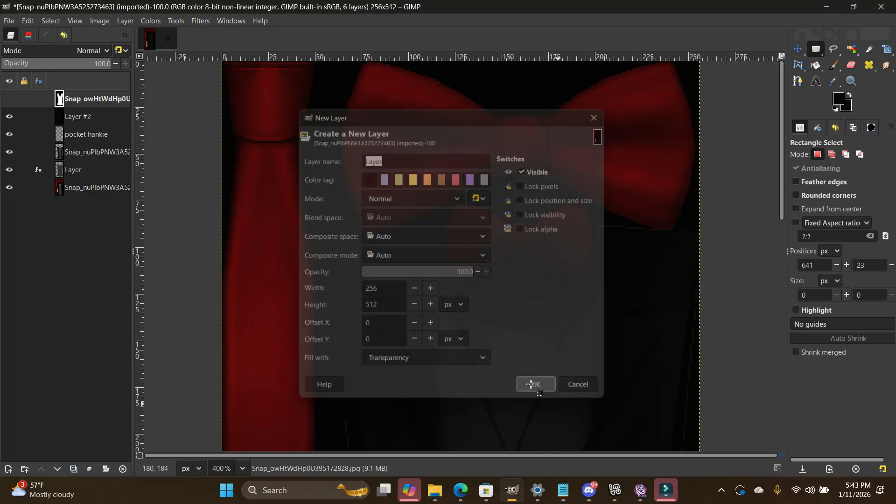
Step: Outline the large and small bow ties together with a closed polygonal Free Select selection reaching past the canvas's upper edge
left_click(832, 53)
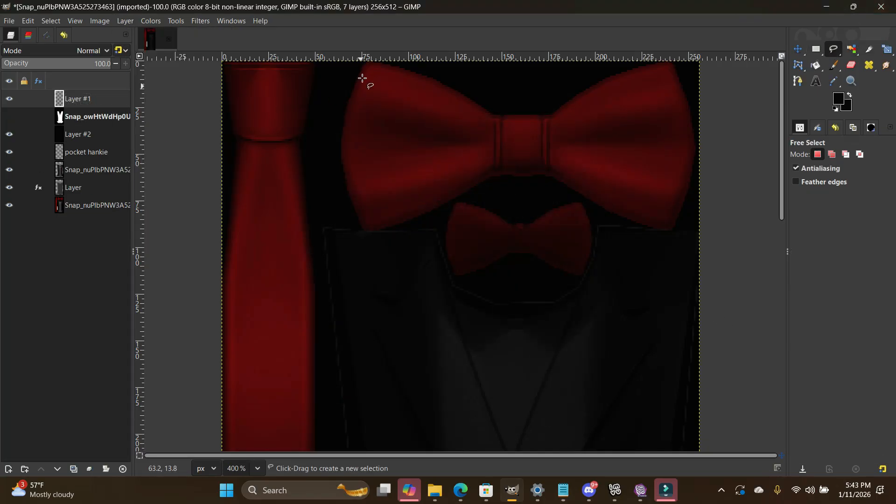
left_click(348, 68)
left_click(329, 140)
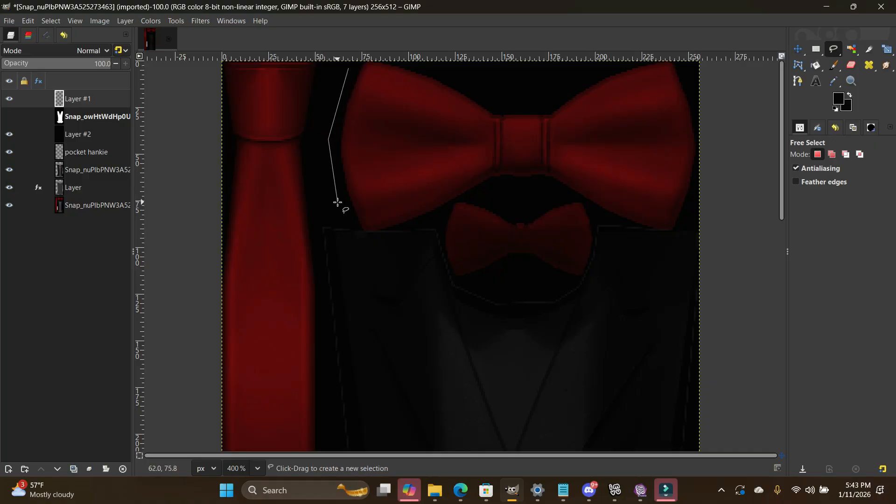
left_click(338, 203)
left_click(357, 228)
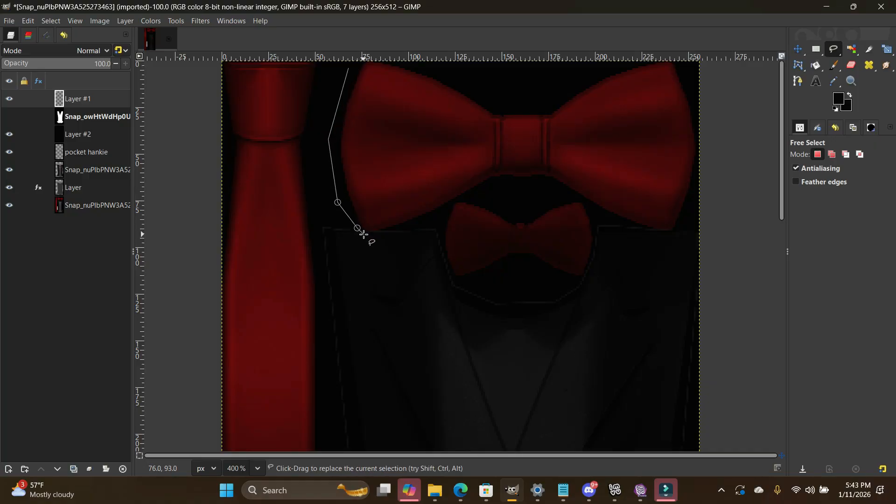
left_click(365, 233)
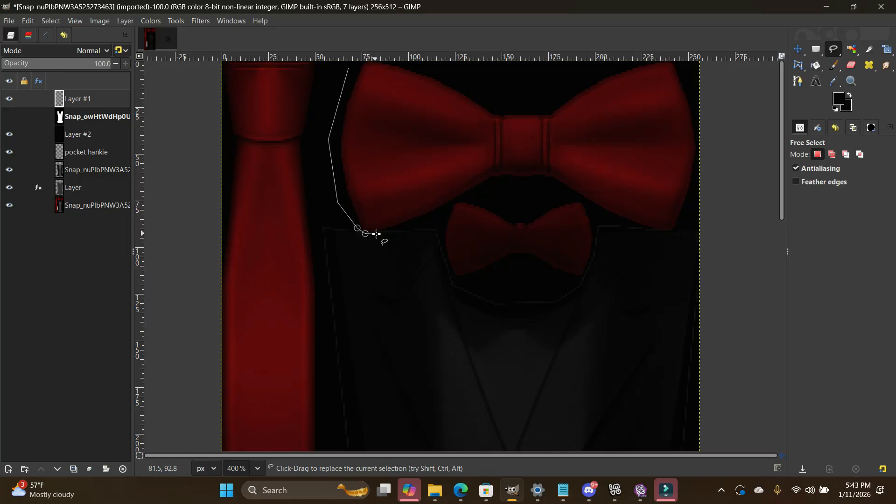
left_click(399, 228)
left_click(427, 221)
left_click(437, 220)
left_click(446, 253)
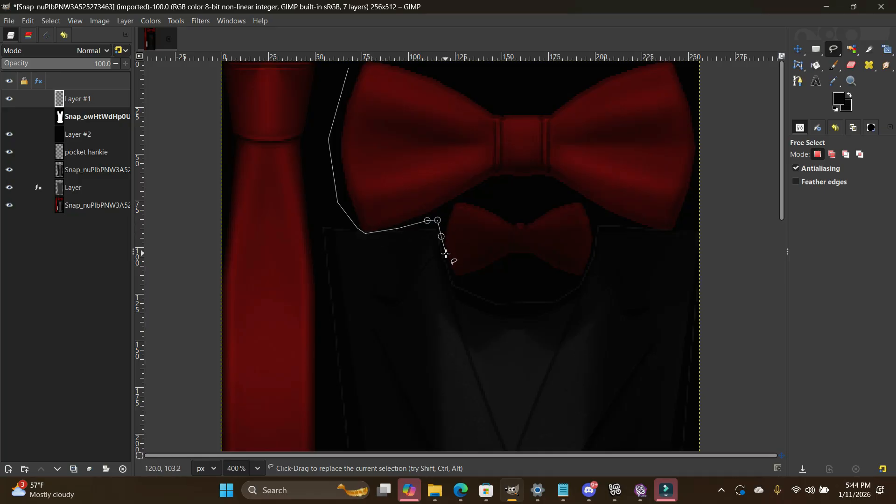
left_click(457, 278)
left_click(488, 272)
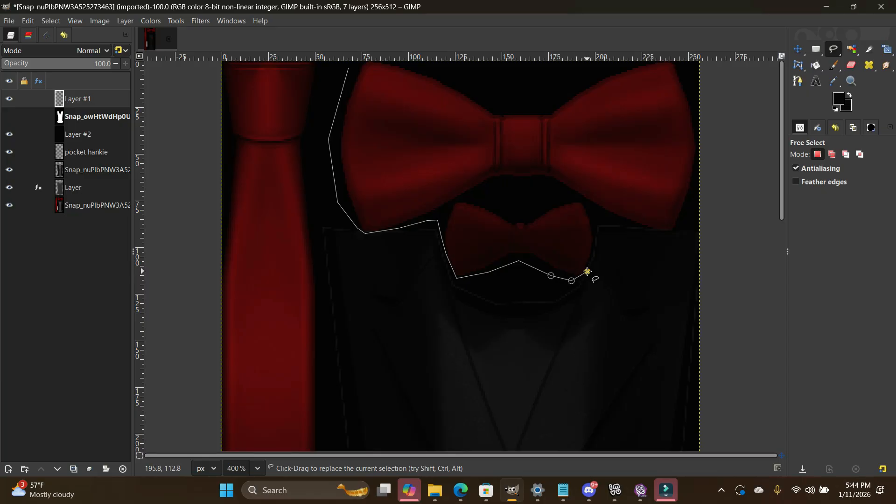
left_click(587, 271)
left_click(592, 250)
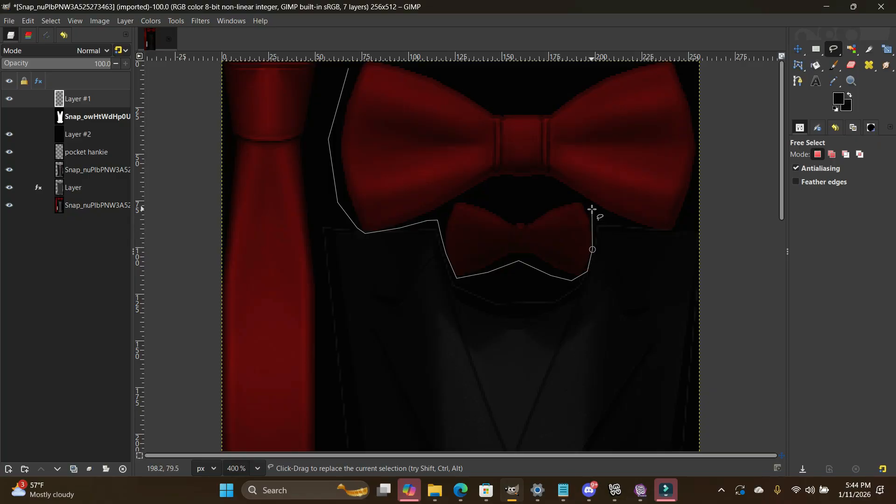
left_click(592, 210)
left_click(677, 231)
left_click(685, 218)
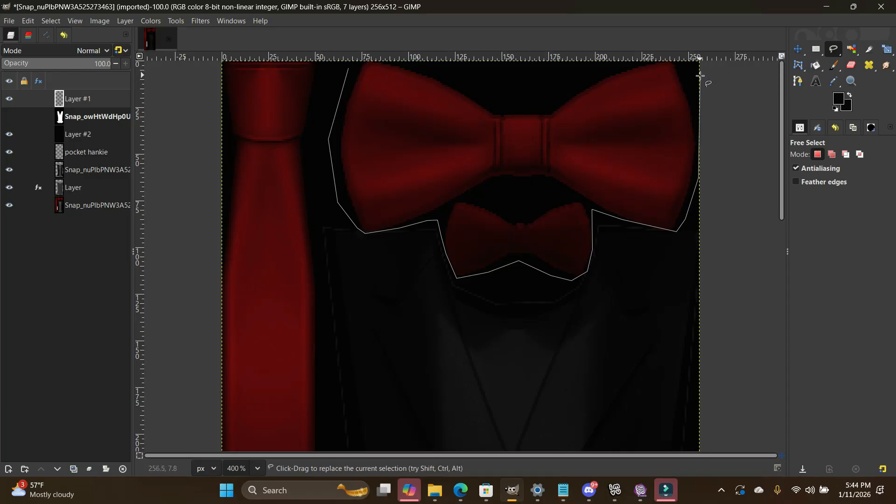
left_click(697, 75)
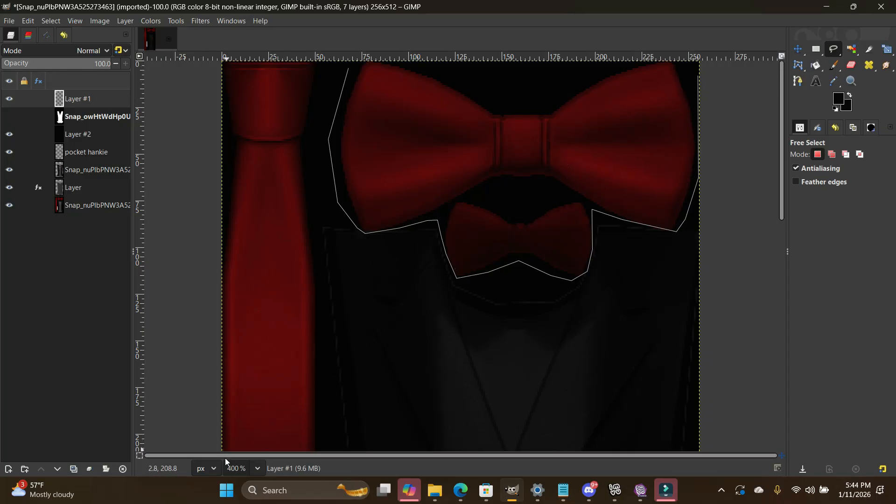
left_click(261, 467)
left_click(254, 377)
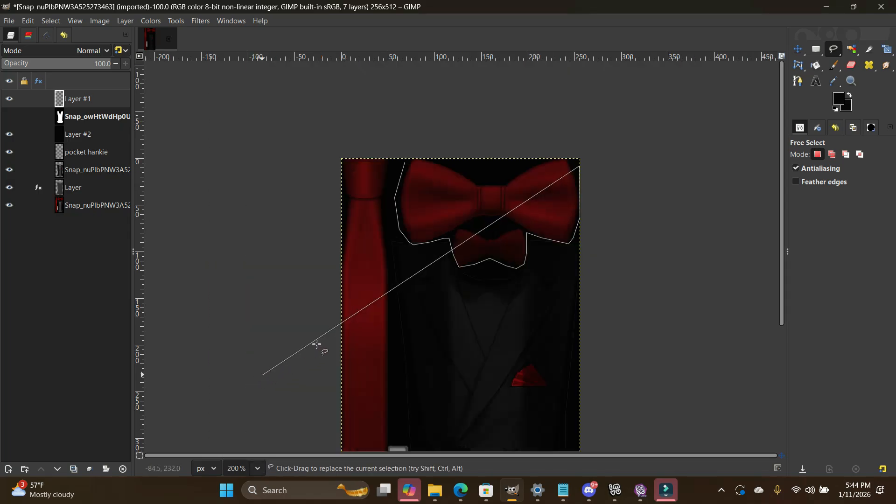
left_click(571, 155)
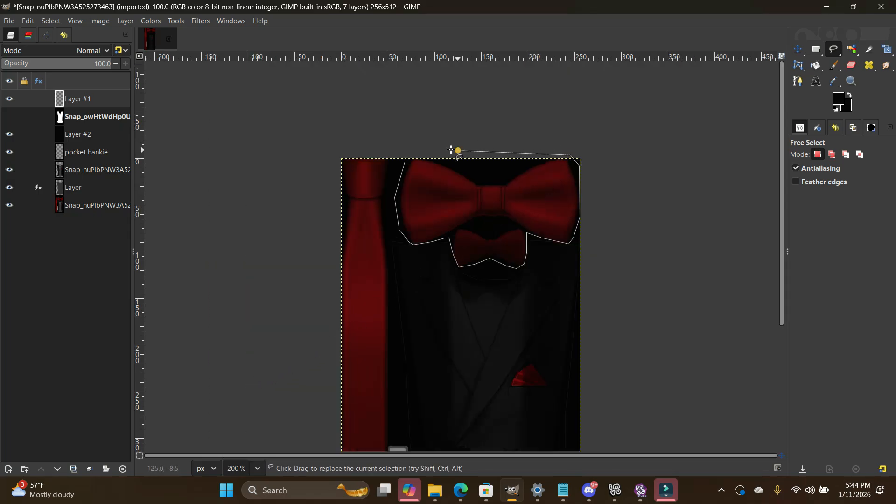
left_click(421, 150)
left_click(404, 162)
key("Return")
Step: Set the foreground color to white and bucket-fill the bow tie selection on the new layer
left_click(816, 66)
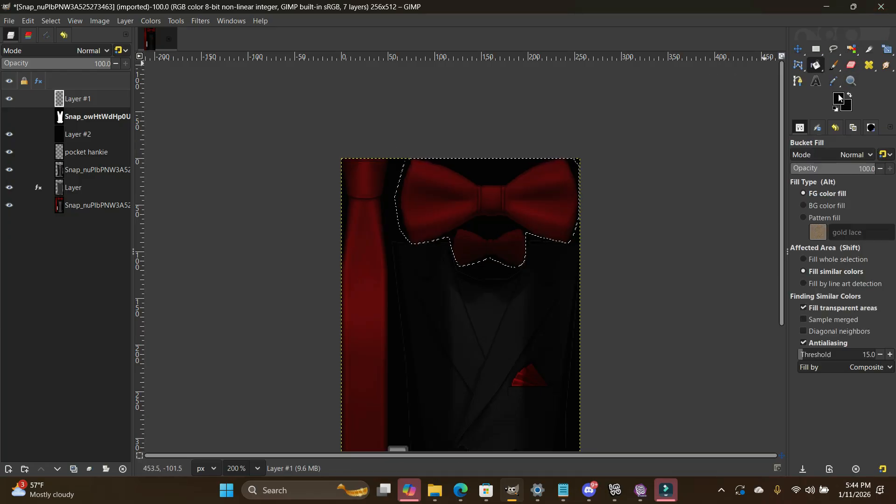
left_click(839, 98)
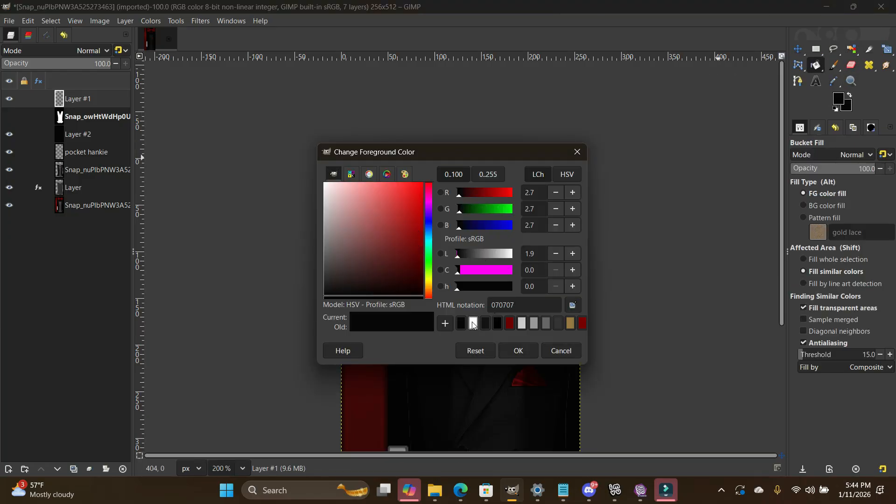
left_click(473, 323)
left_click(518, 351)
left_click(492, 229)
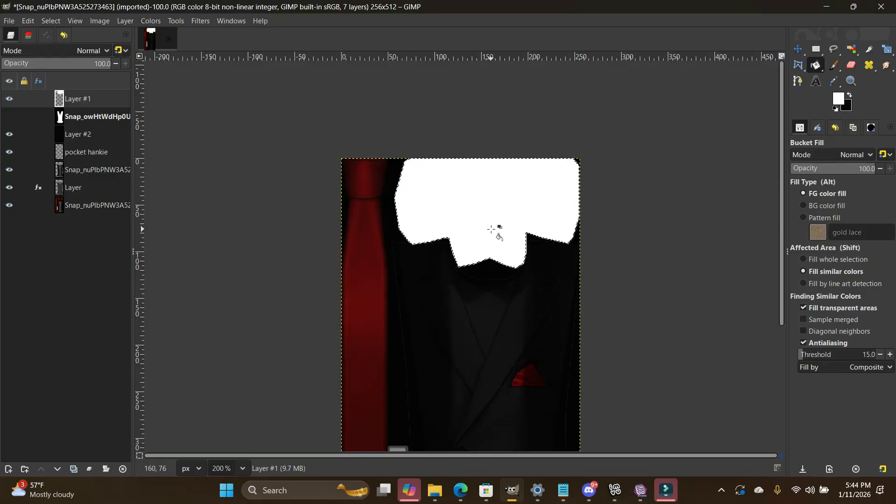
Step: Show the imported black-and-white layer and export the opacity map as vest and tie op.jpg to the class suit folder
left_click(10, 119)
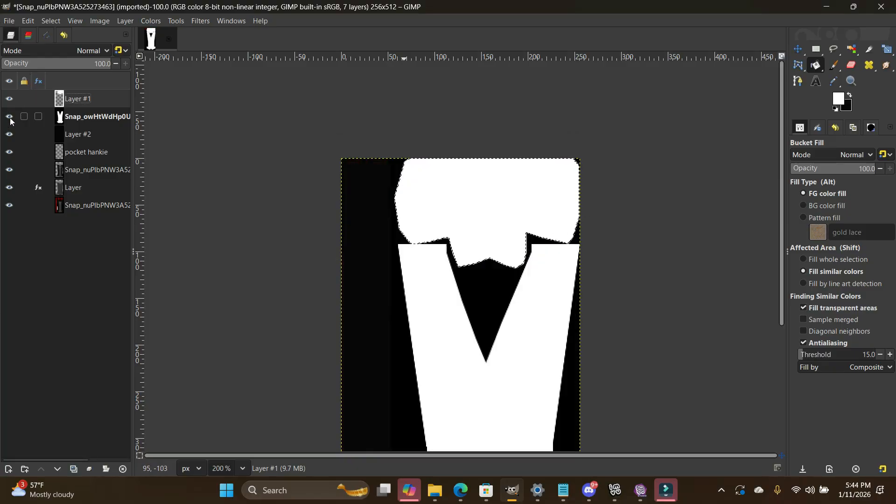
scroll(736, 264, "down", 5)
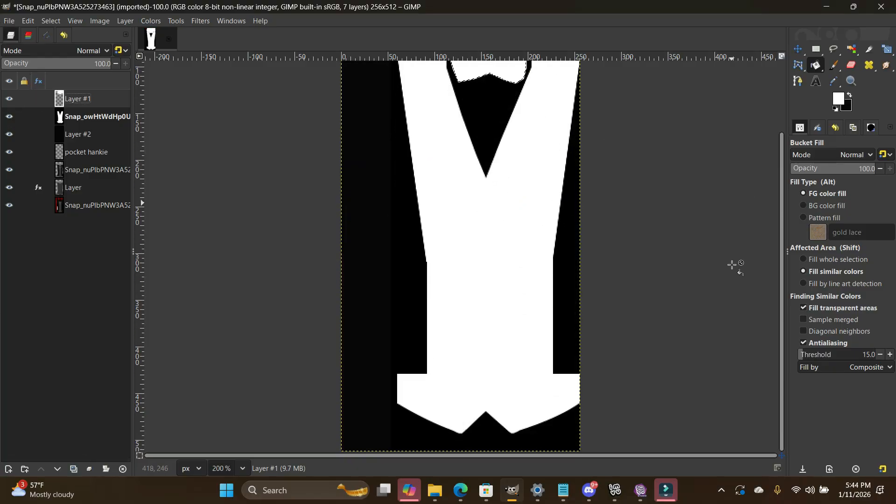
left_click(816, 50)
scroll(704, 186, "up", 3)
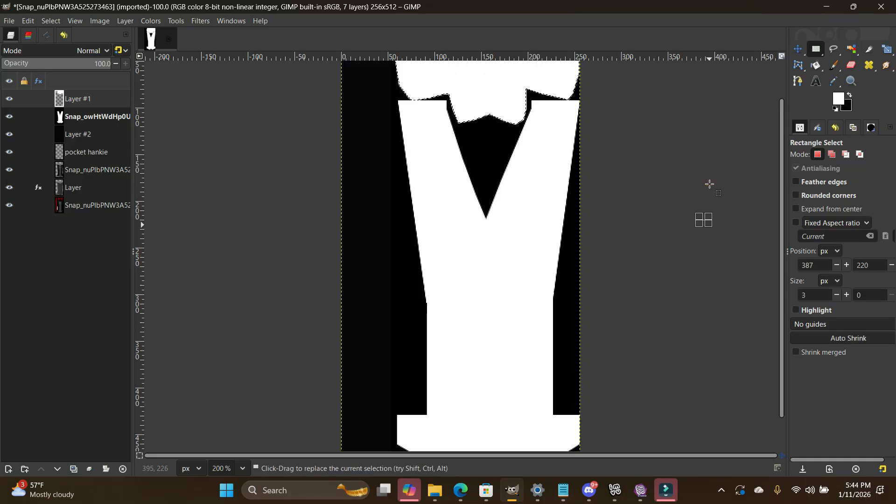
left_click(8, 22)
left_click(18, 184)
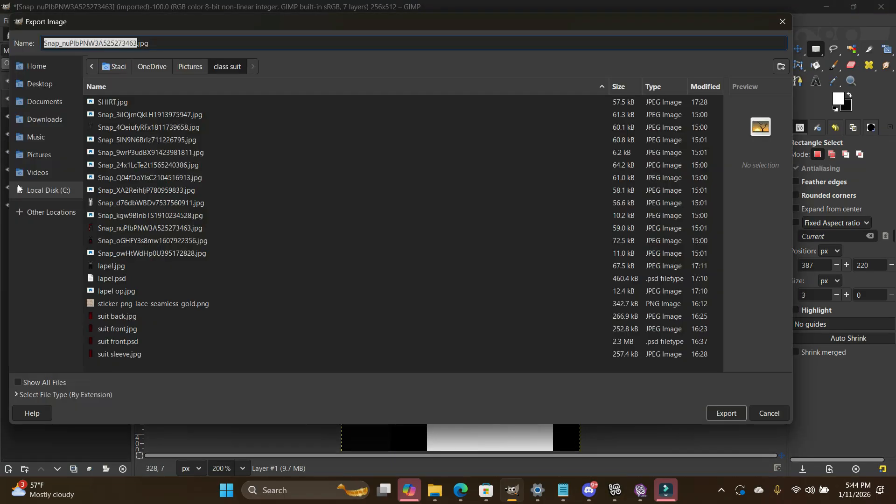
type("vest and tie op")
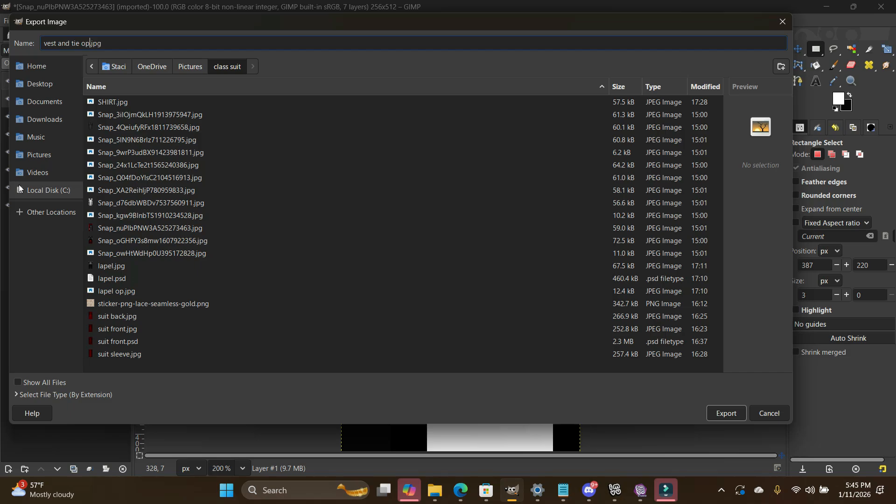
key("Escape")
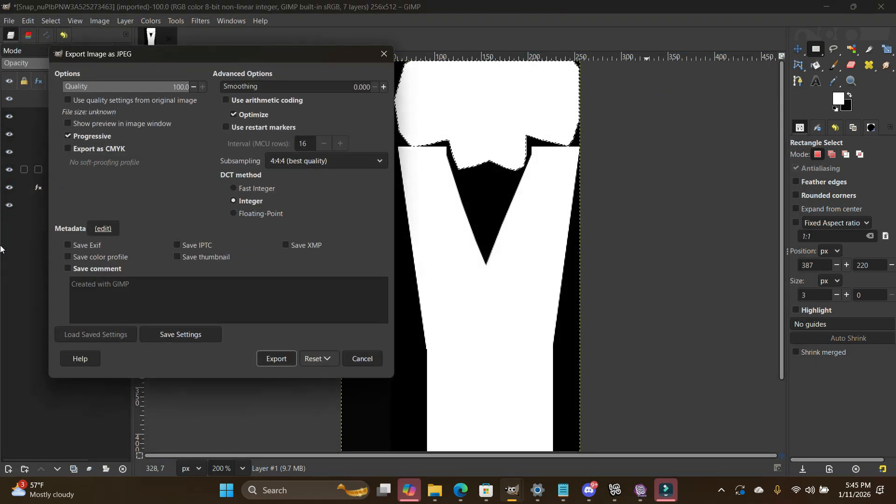
left_click(277, 359)
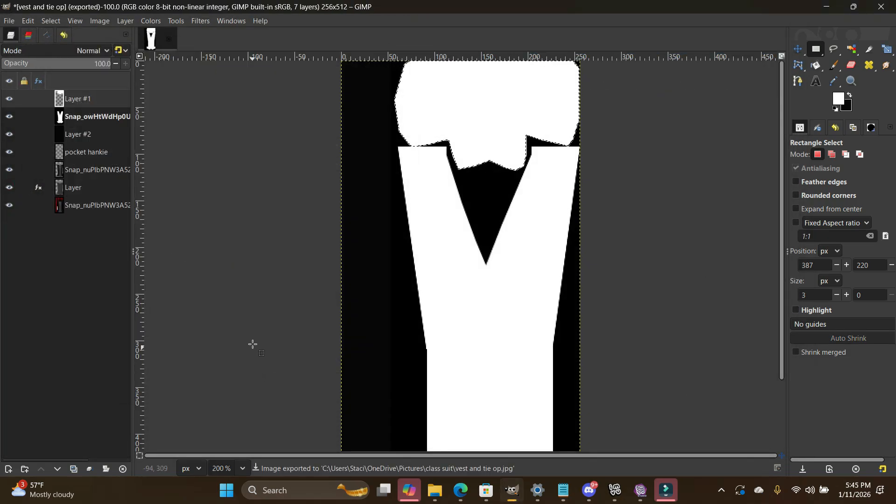
Step: Hide the white bow tie layer and the imported black-and-white layer, and clear the bow tie selection
left_click(9, 99)
left_click(9, 117)
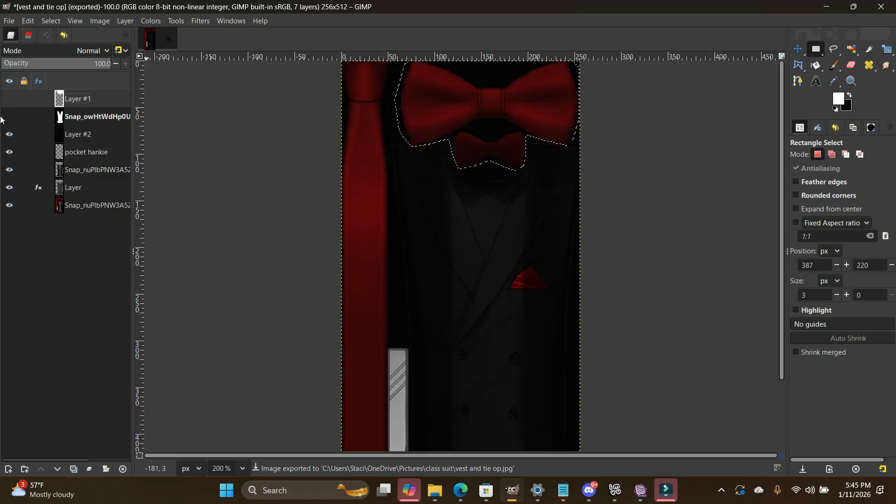
left_click(661, 153)
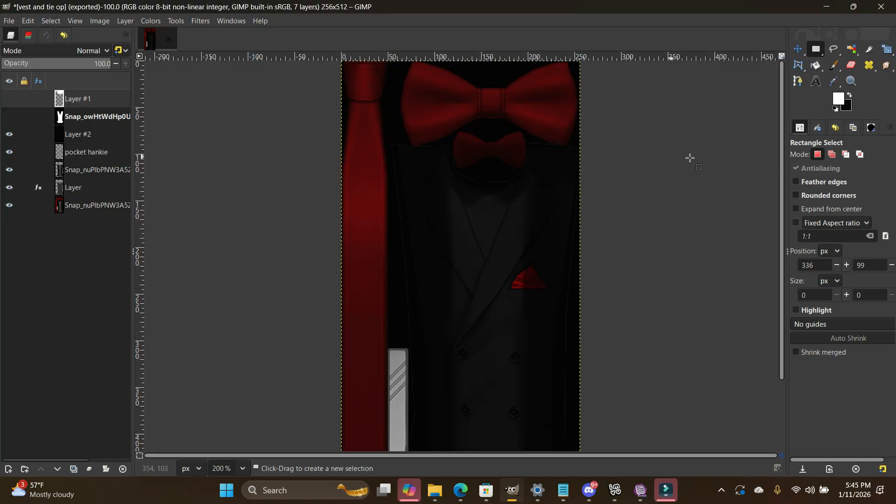
Step: Export the recolored texture as vest and tie.jpg to the class suit folder
left_click(10, 21)
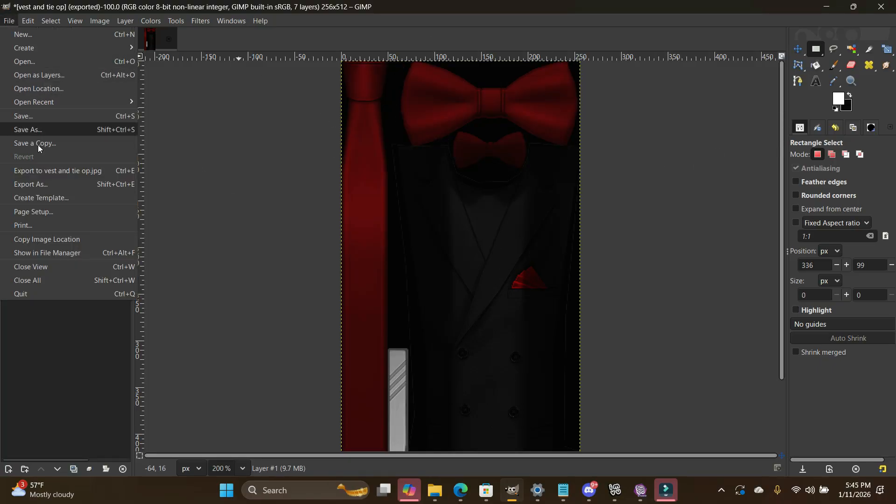
left_click(28, 185)
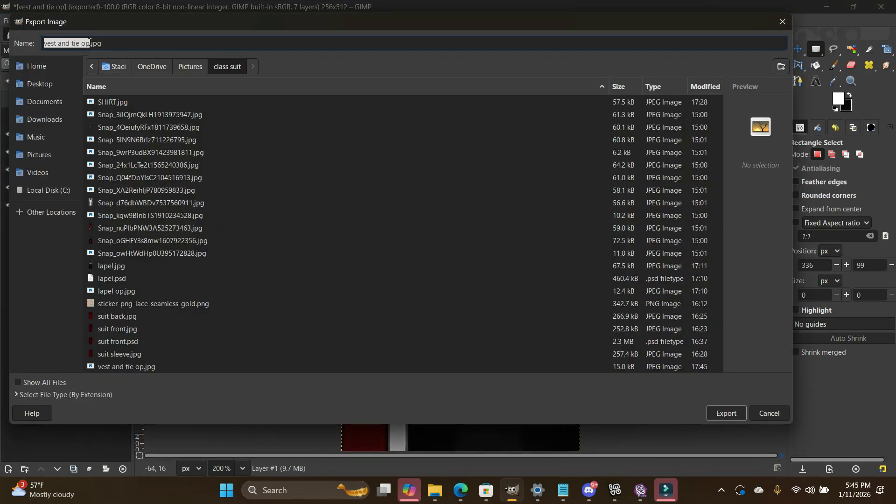
left_click(89, 43)
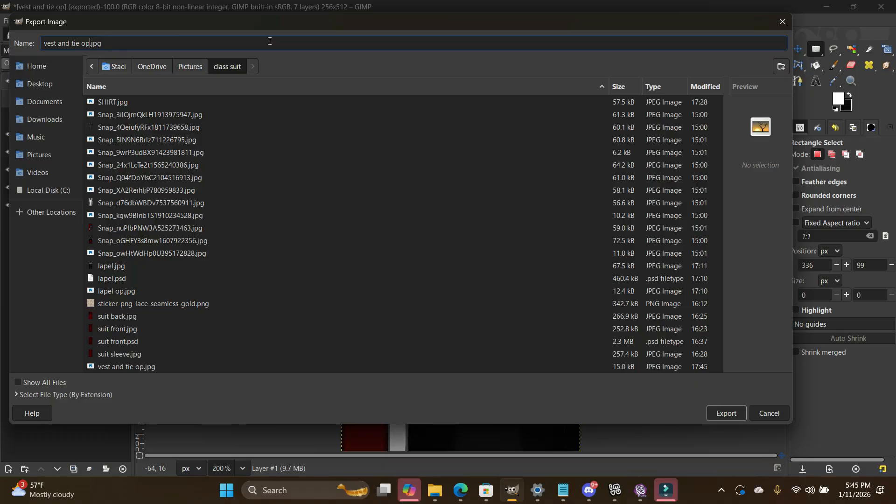
key("BackSpace")
key("Return")
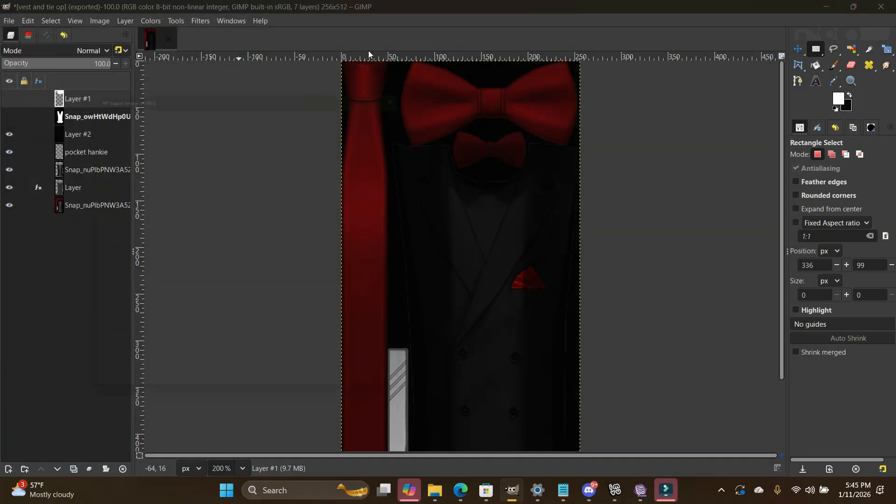
left_click(305, 389)
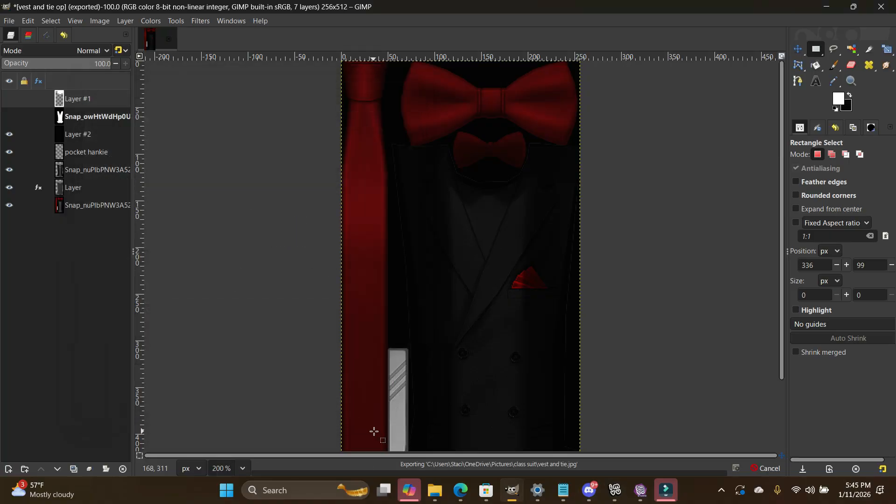
Step: Switch to IMVU Studio and import vest and tie.jpg from the class suit folder as material 8's diffuse texture
left_click(640, 491)
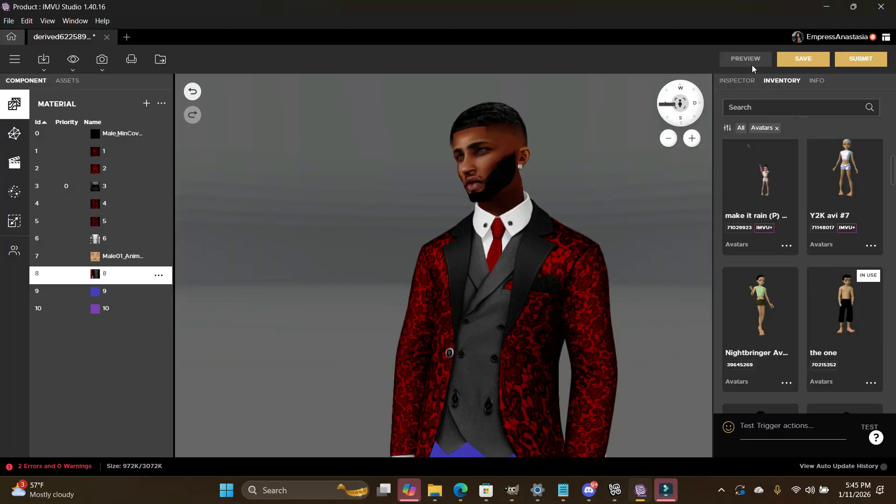
left_click(729, 81)
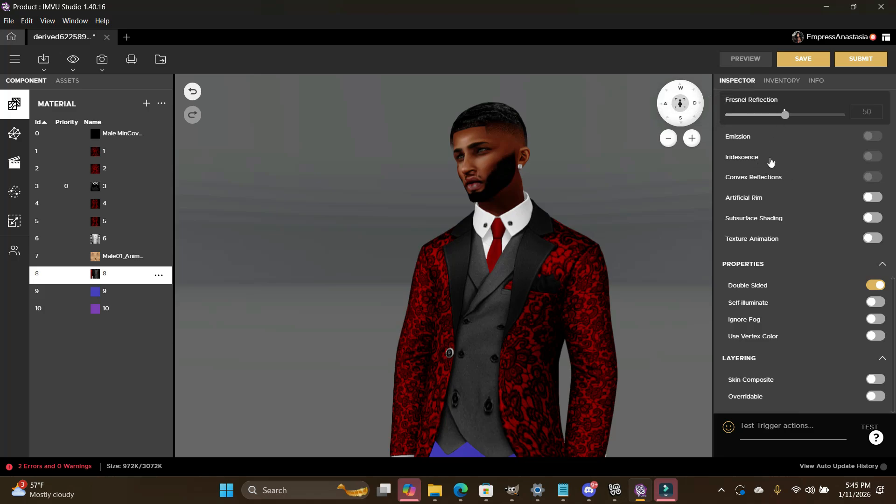
scroll(770, 161, "up", 10)
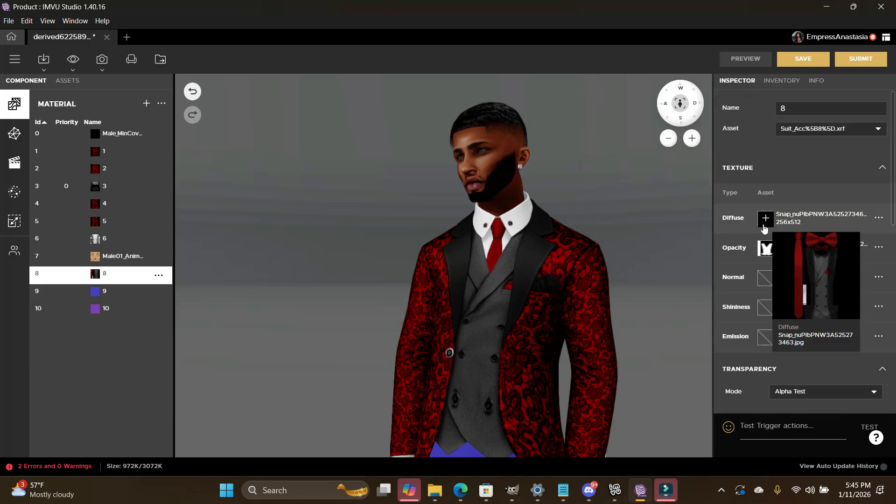
left_click(764, 220)
left_click(648, 267)
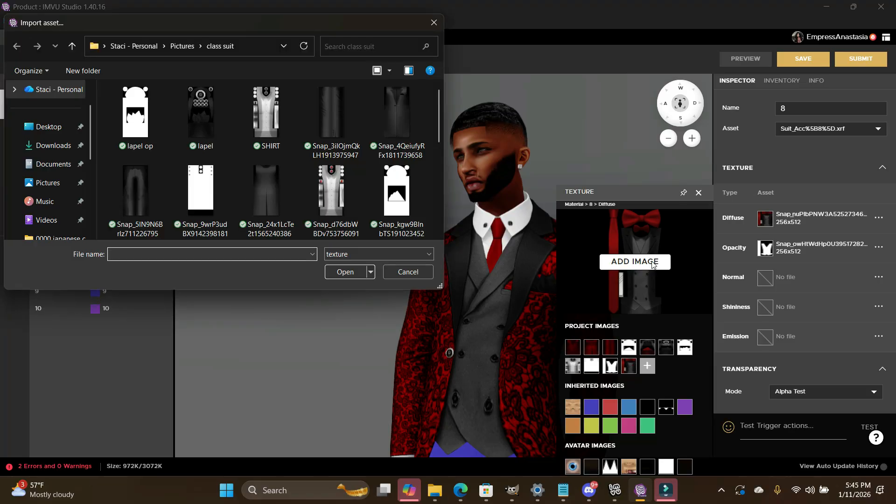
scroll(309, 132, "down", 2)
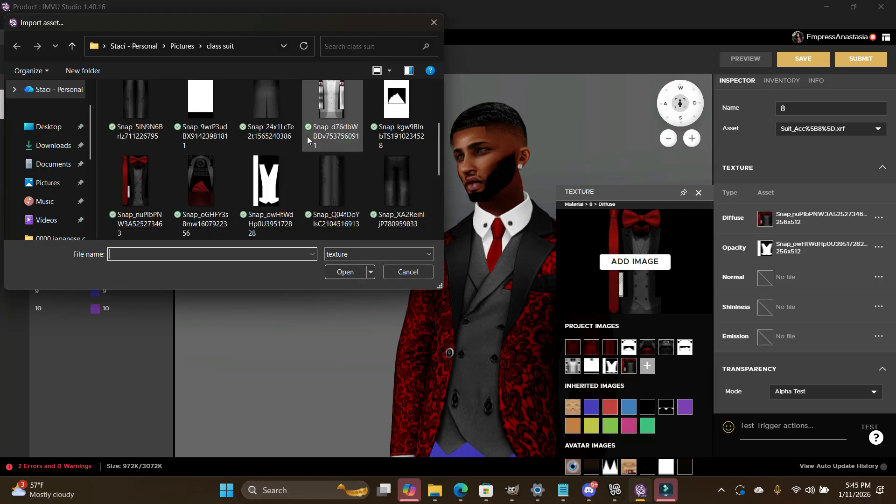
scroll(306, 138, "down", 2)
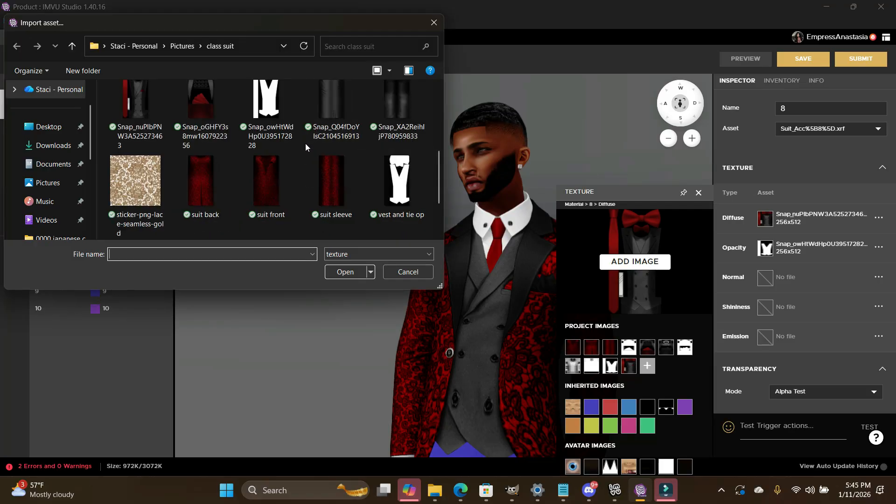
scroll(305, 144, "down", 2)
double_click(144, 220)
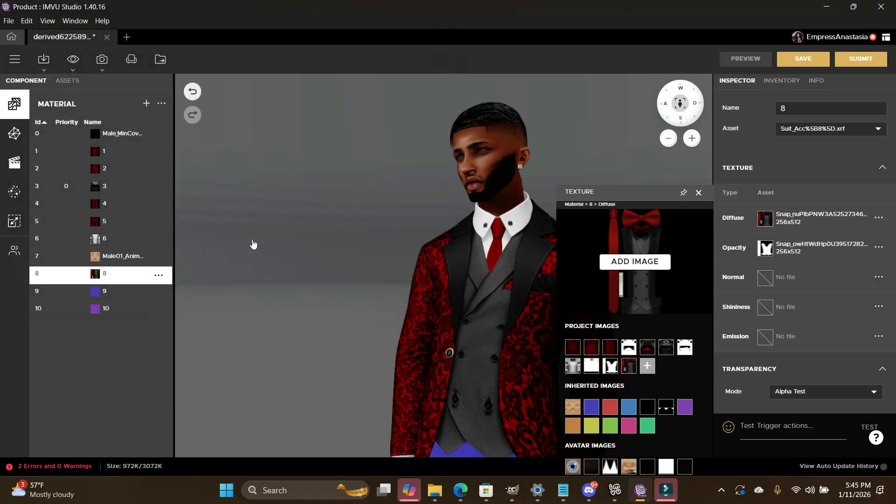
Step: Import vest and tie op.jpg as material 8's opacity texture and close the texture picker
left_click(763, 252)
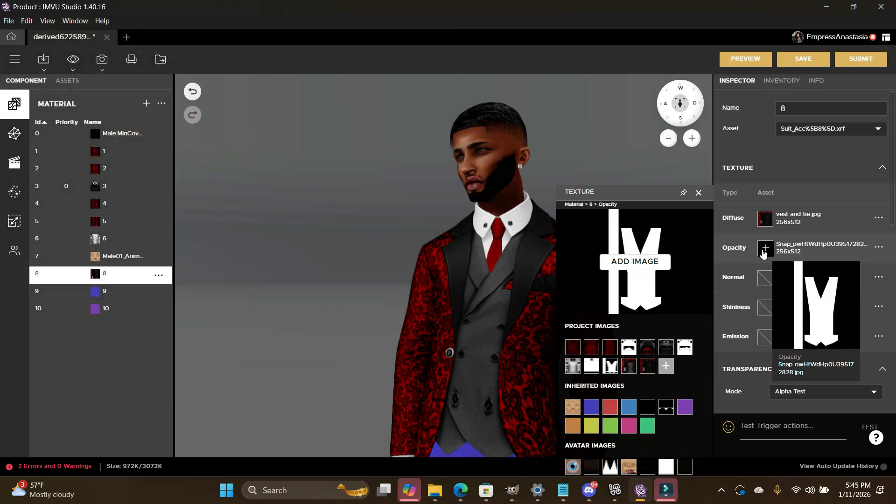
left_click(655, 264)
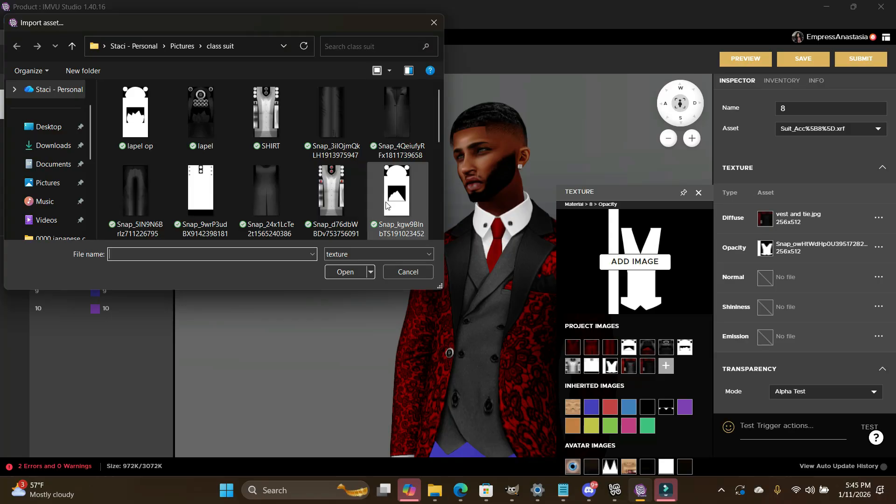
scroll(387, 205, "down", 2)
scroll(386, 202, "down", 2)
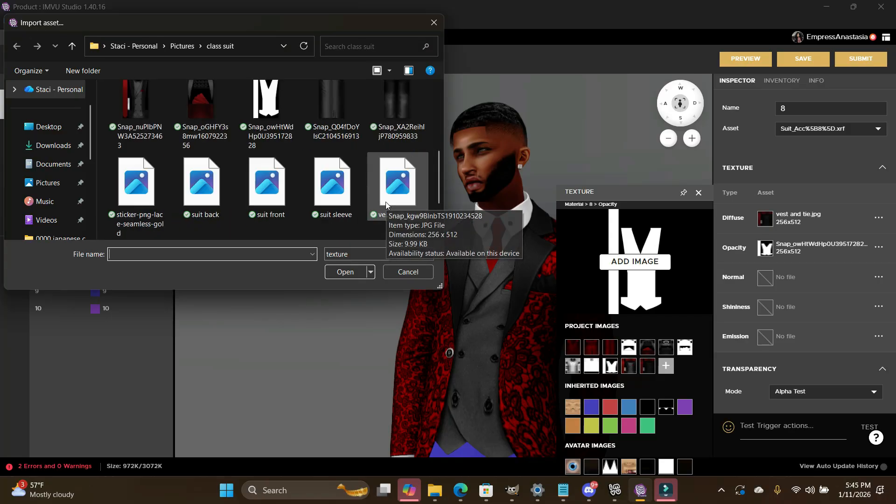
double_click(410, 188)
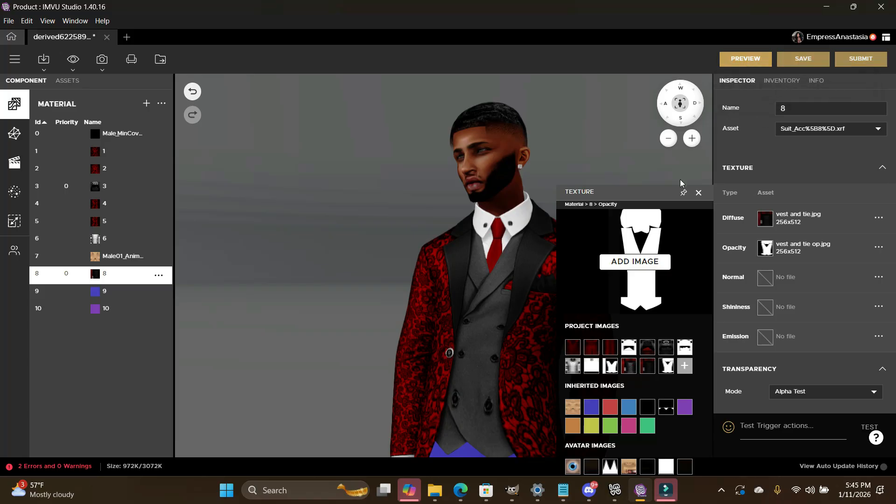
left_click(698, 193)
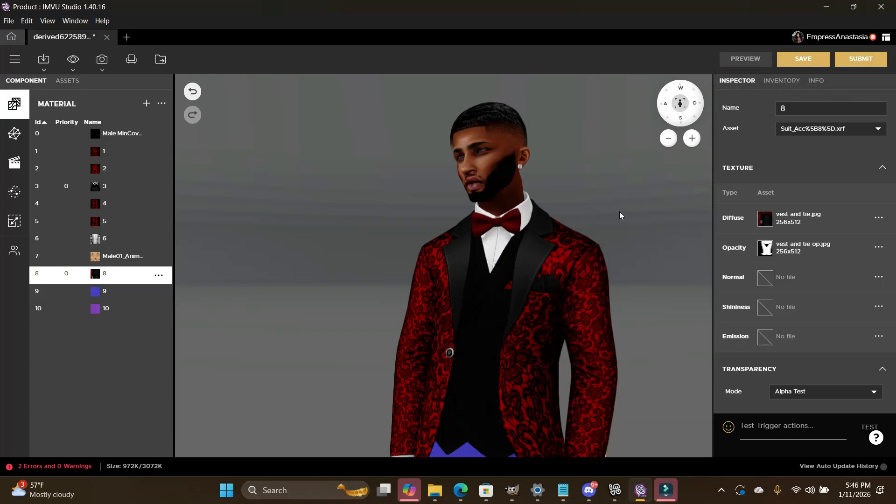
Step: Examine the bow tie, vest and pocket square on the avatar from close up and from farther away
scroll(602, 234, "up", 2)
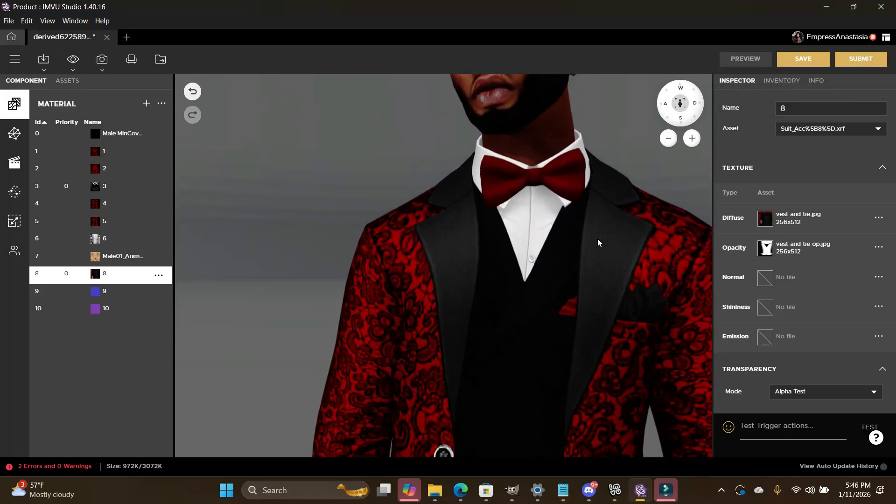
scroll(597, 239, "down", 3)
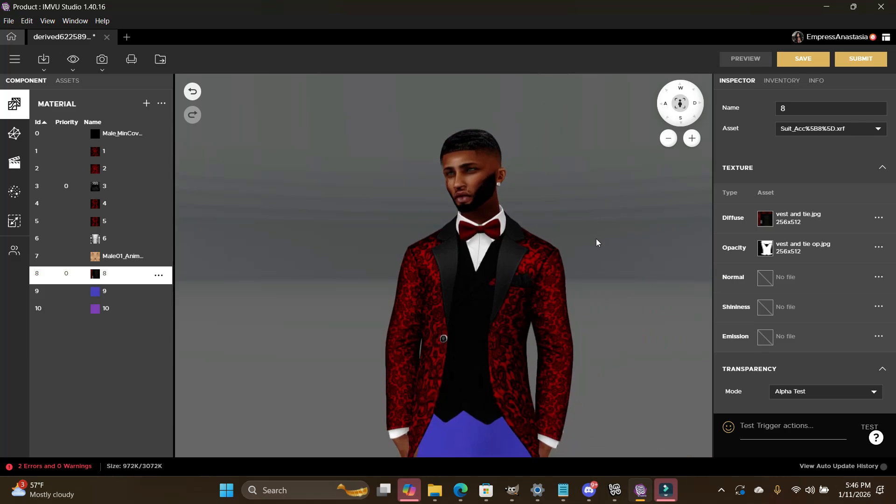
scroll(596, 239, "up", 3)
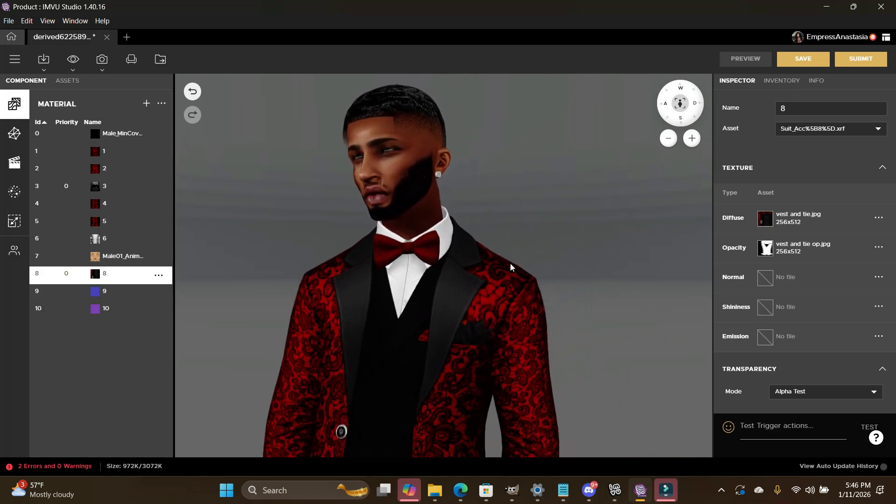
scroll(553, 276, "up", 3)
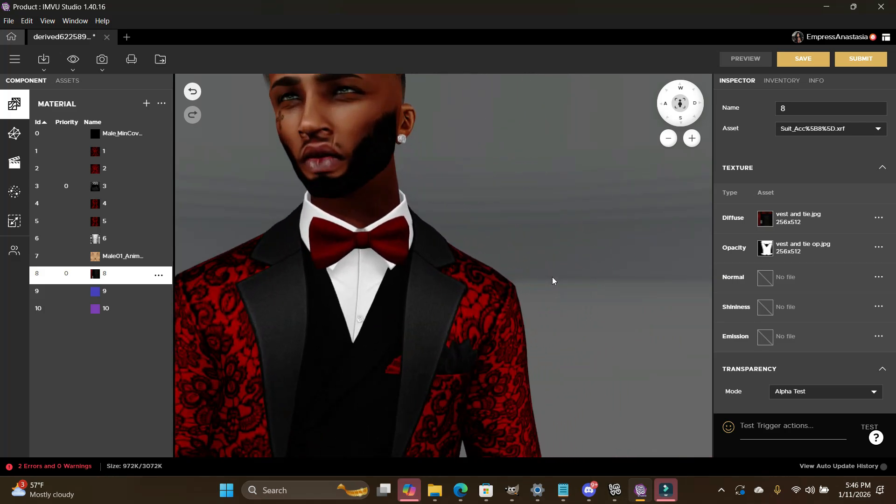
scroll(552, 276, "down", 5)
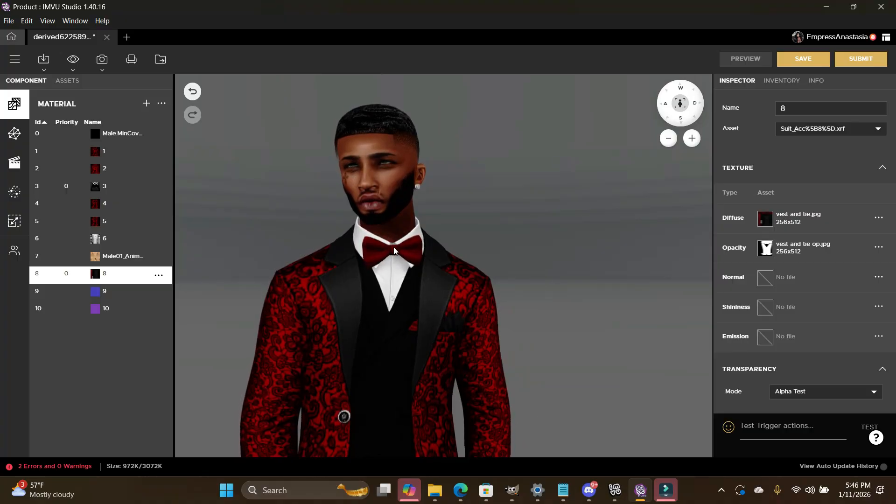
scroll(528, 260, "down", 4)
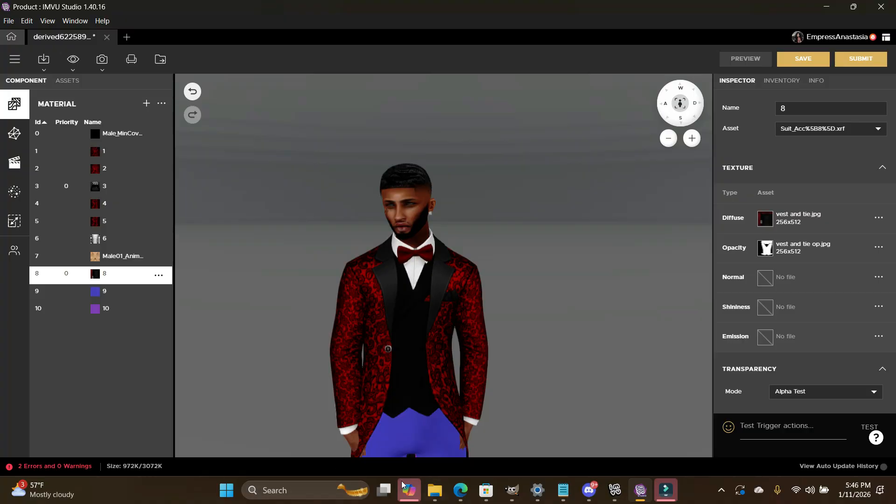
Step: Switch to GIMP and brighten the vest layer named Layer with Hue-Saturation, setting Lightness to 11.4
left_click(512, 490)
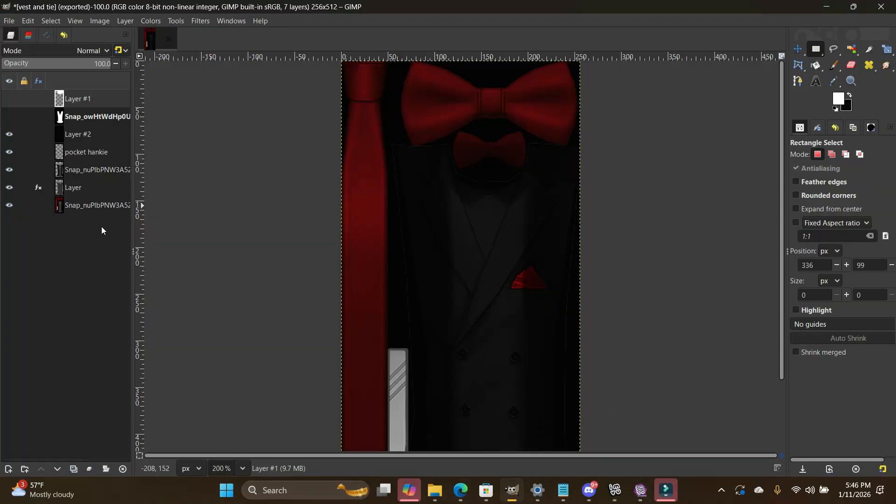
left_click(71, 188)
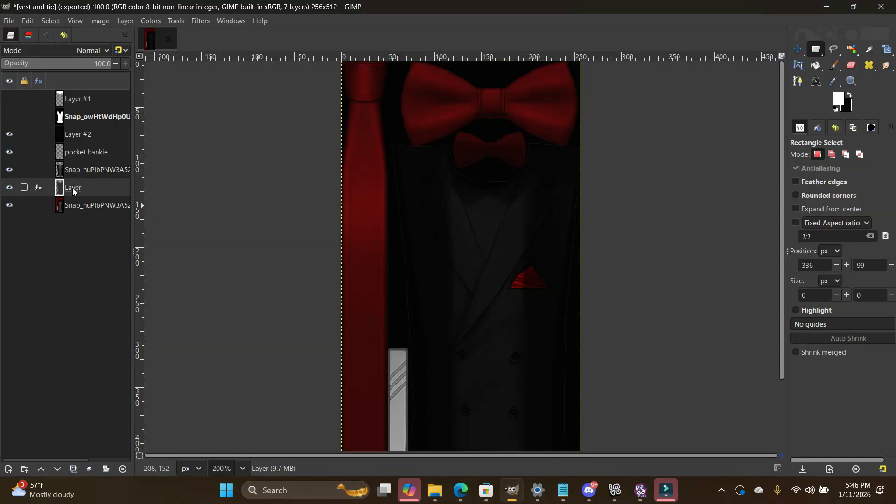
left_click(146, 22)
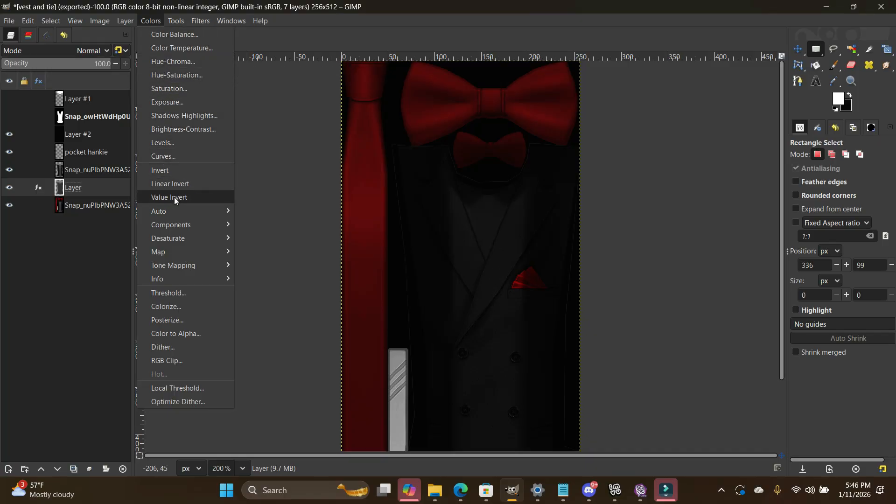
mouse_move(174, 213)
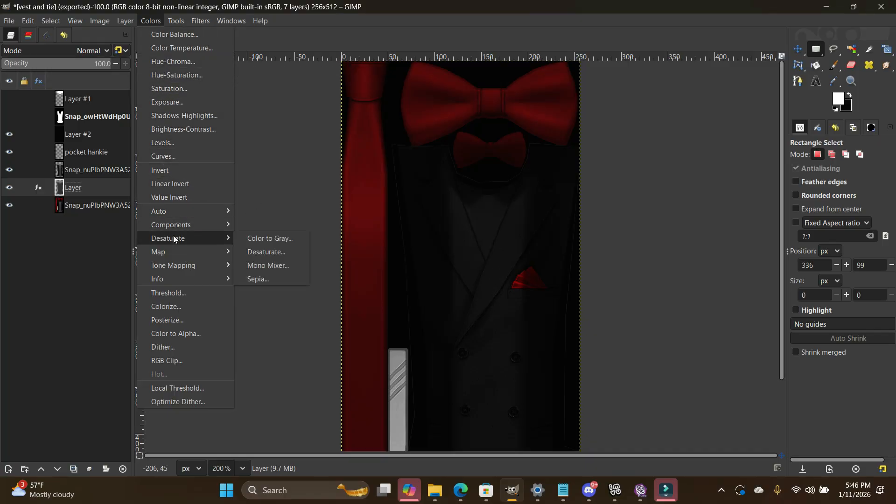
left_click(206, 75)
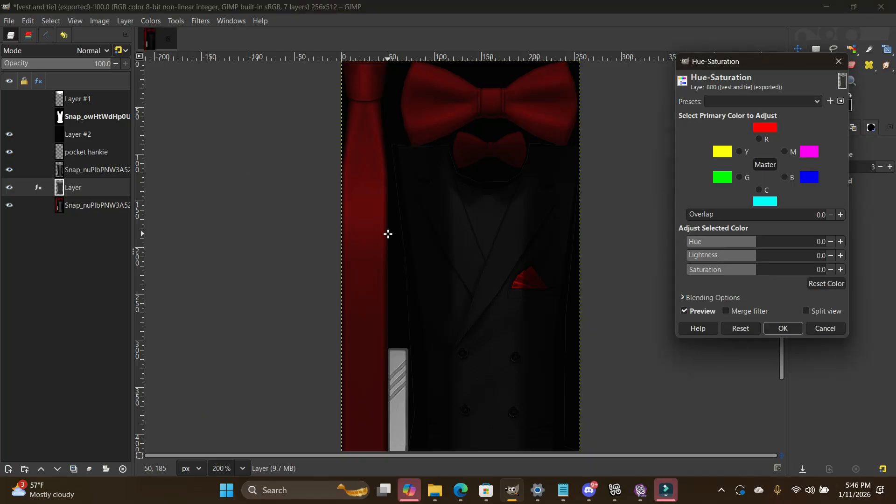
left_click_drag(757, 255, 764, 256)
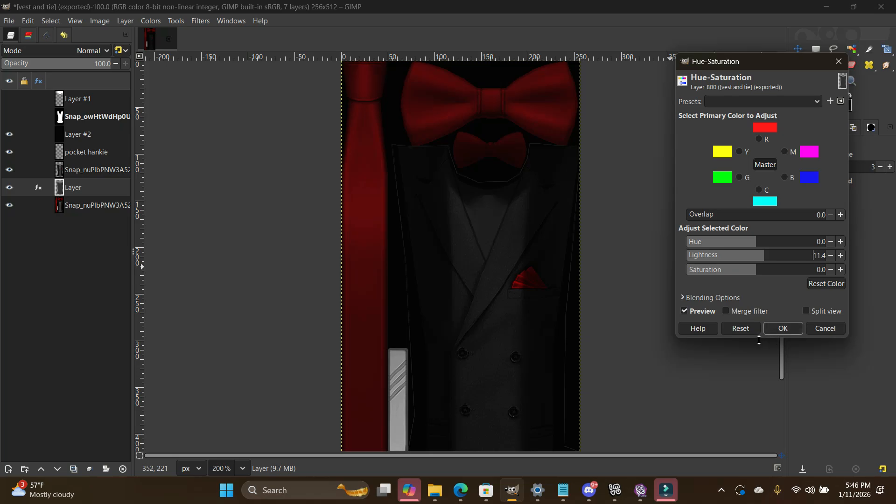
left_click(784, 329)
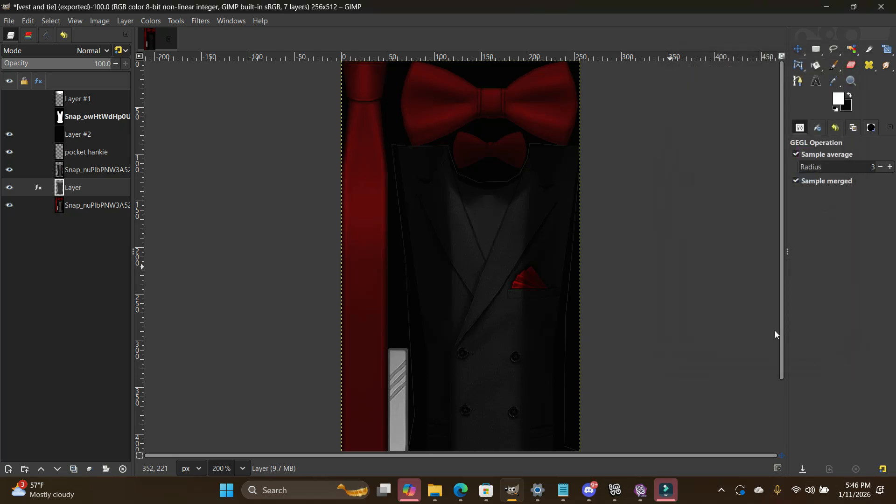
Step: Apply Hue-Saturation to the lowest Snap layer holding the red ties, with Saturation set to 100
left_click(80, 208)
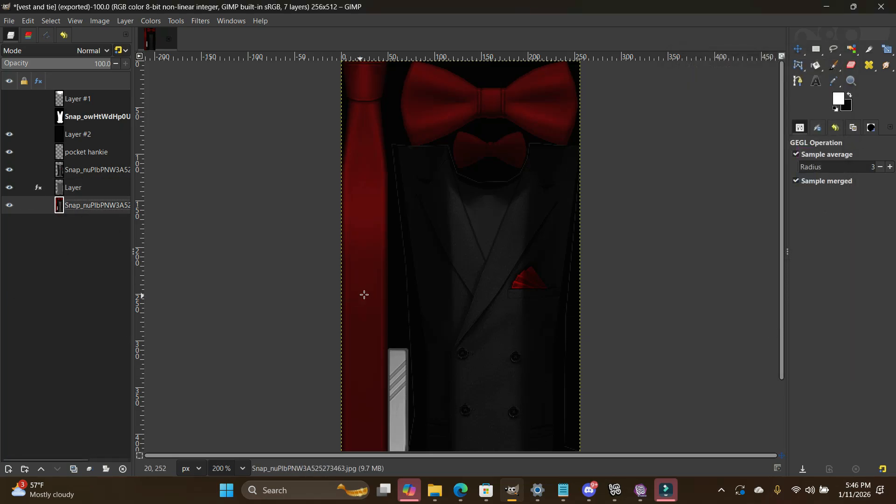
left_click(158, 23)
left_click(174, 77)
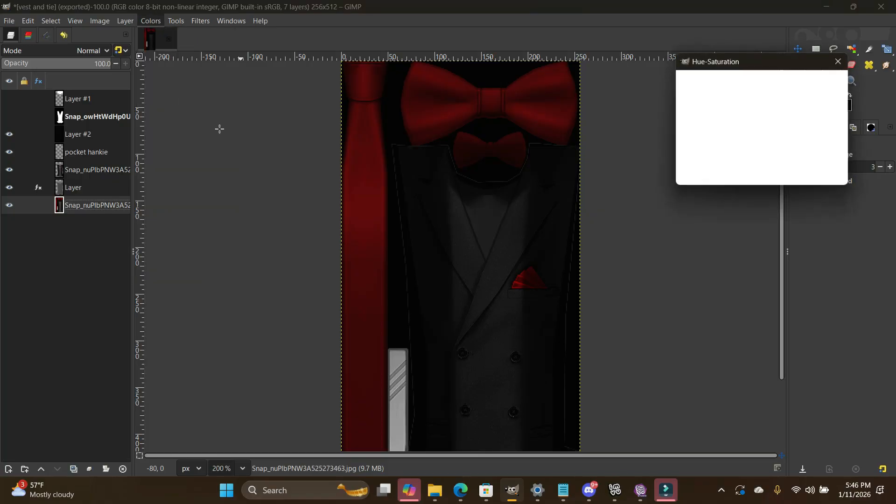
left_click_drag(756, 269, 873, 281)
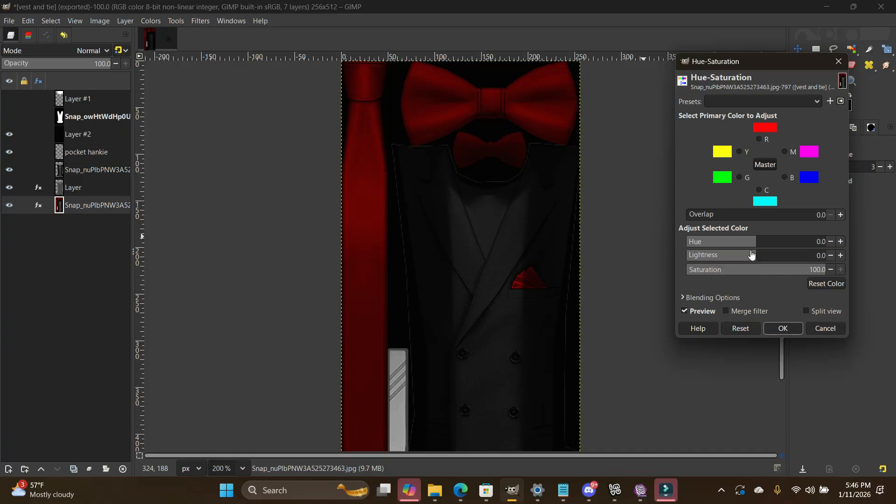
left_click(784, 329)
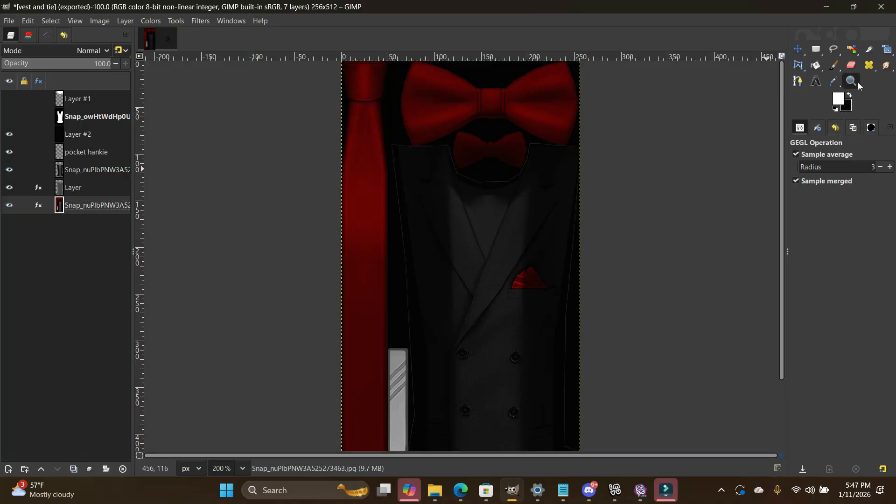
Step: Brighten the large bow tie with the Paintbrush in white, Overlay mode at opacity 55, and export over vest and tie.jpg
left_click(837, 68)
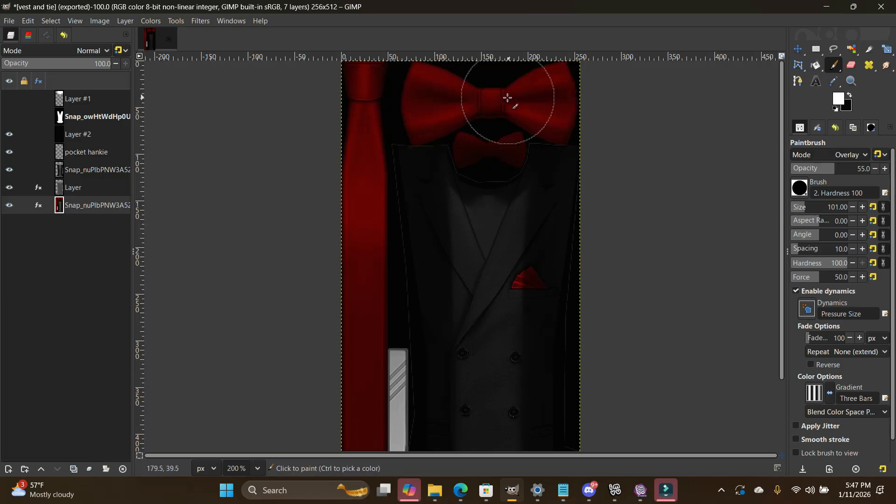
mouse_move(555, 104)
left_mouse_down()
mouse_move(437, 95)
mouse_move(433, 109)
mouse_move(442, 123)
mouse_move(504, 127)
mouse_move(576, 105)
mouse_move(566, 78)
left_mouse_up()
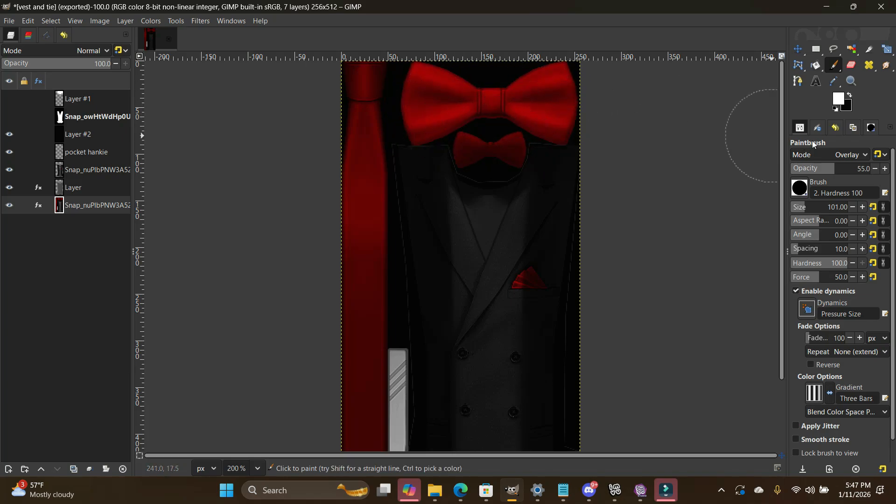
left_click(9, 22)
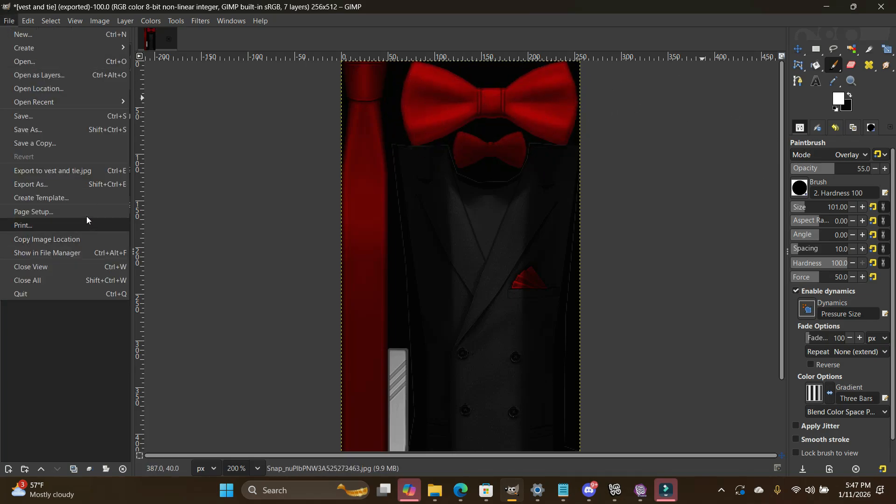
left_click(70, 173)
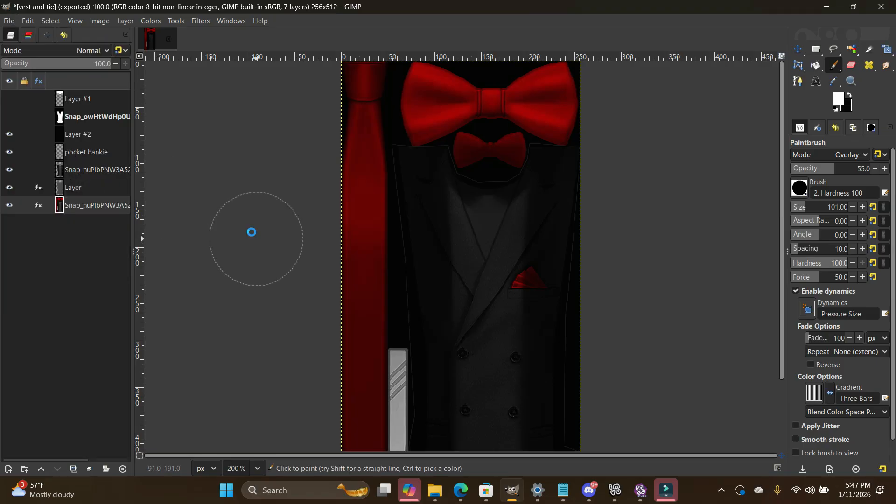
Step: Switch to IMVU Studio and reimport vest and tie.jpg as material 8's diffuse texture, replacing the existing project file
left_click(614, 490)
left_click(638, 494)
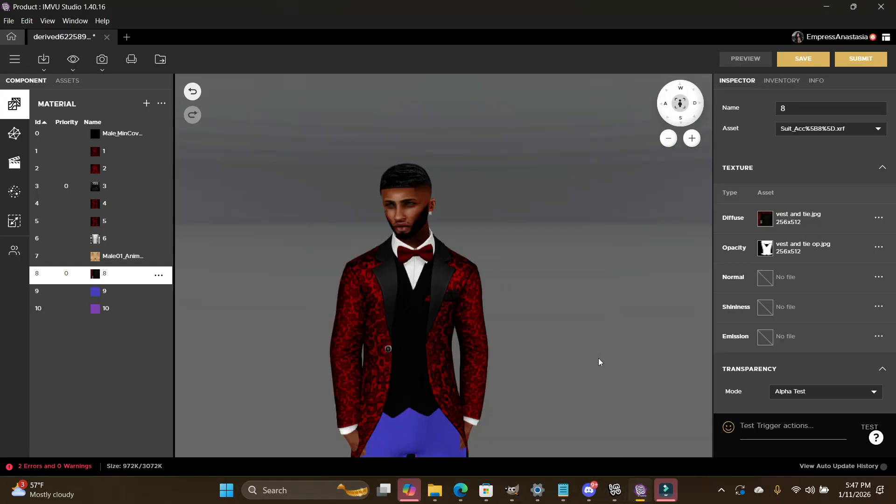
left_click(766, 221)
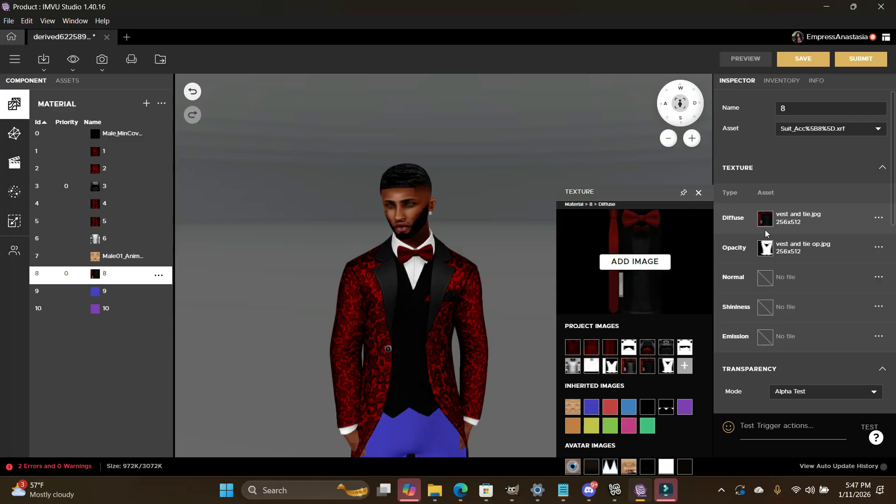
left_click(657, 268)
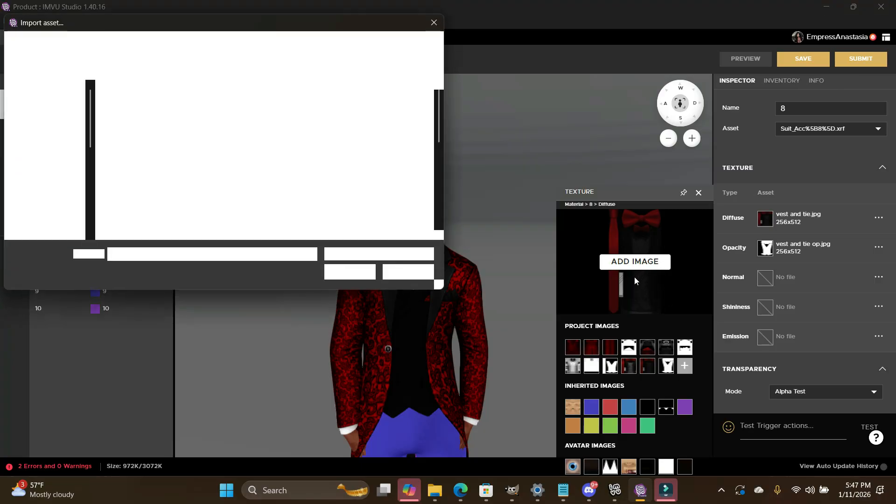
scroll(230, 186, "down", 5)
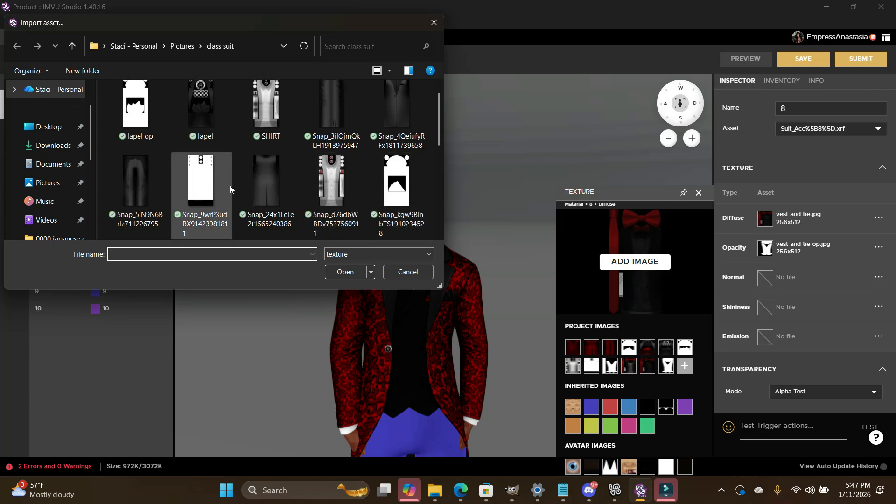
double_click(142, 193)
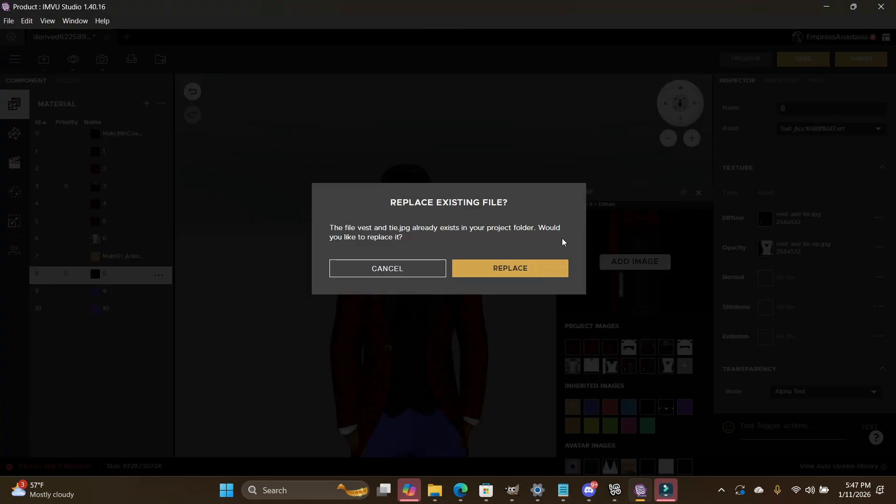
left_click(522, 268)
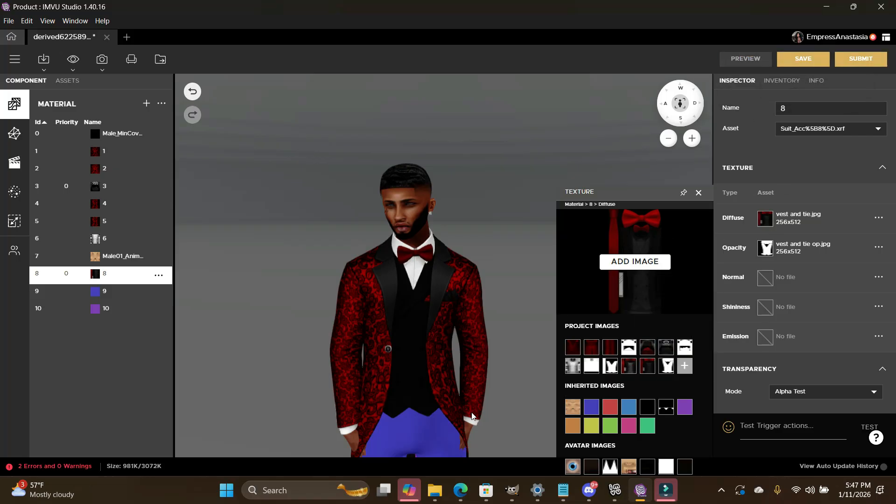
Step: Examine the brightened bow tie, the vest and the pocket square on the avatar at several distances
scroll(471, 415, "up", 5)
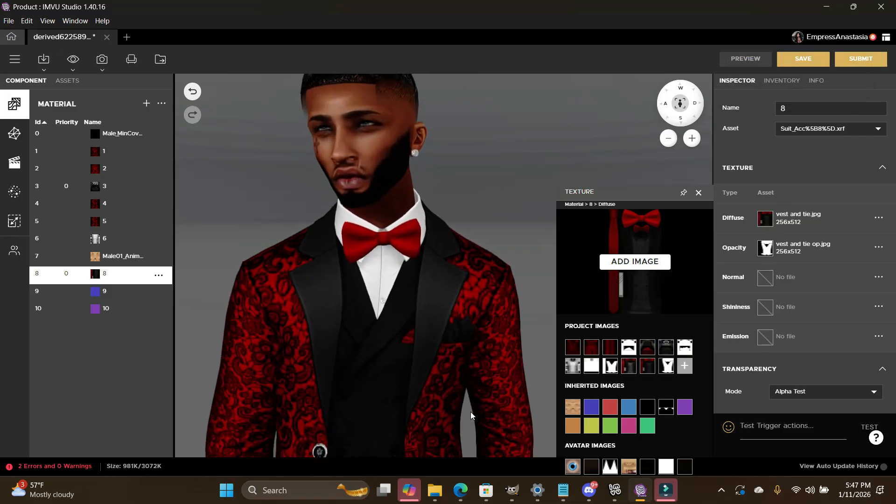
left_click_drag(468, 412, 462, 394)
scroll(462, 395, "down", 2)
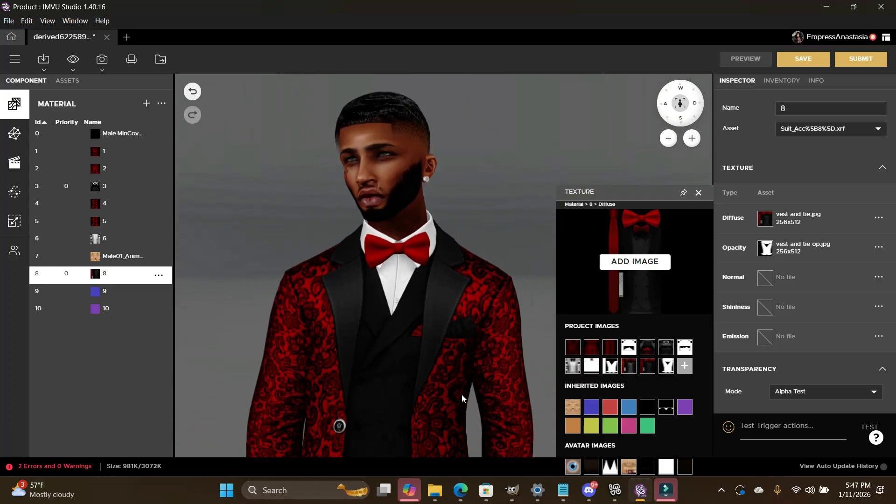
scroll(462, 398, "down", 3)
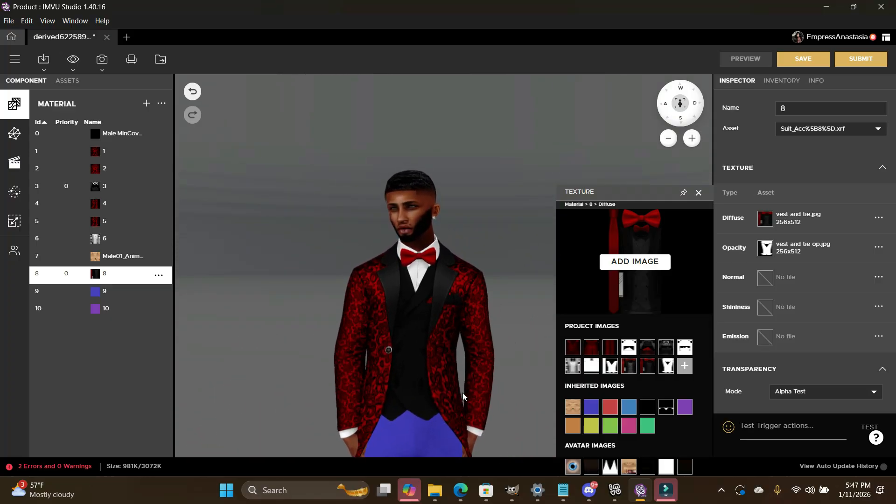
scroll(463, 393, "up", 2)
scroll(458, 391, "up", 3)
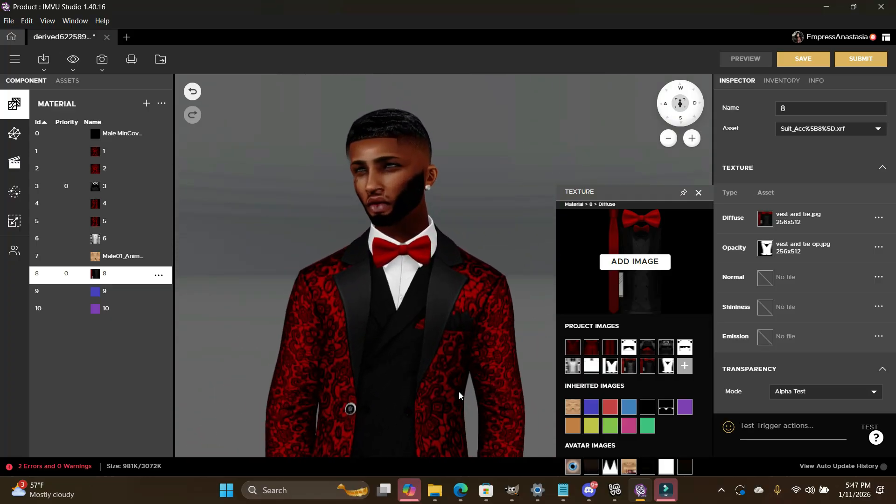
scroll(459, 391, "up", 3)
scroll(448, 258, "up", 2)
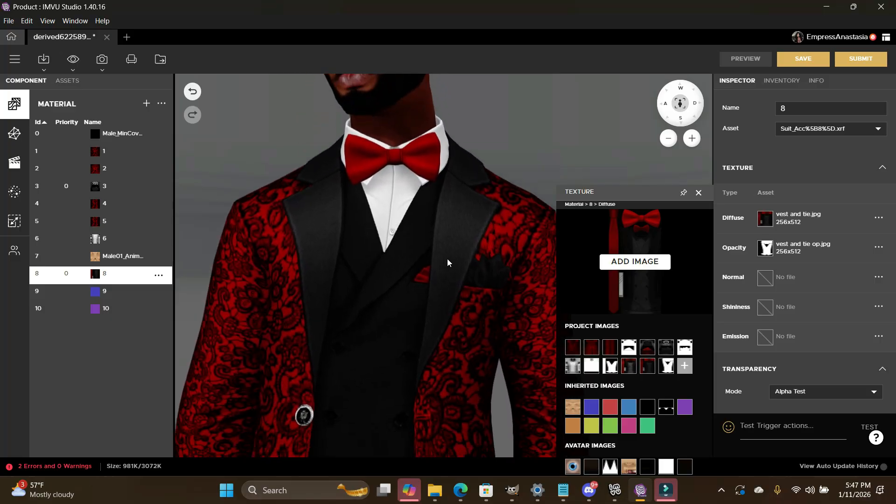
left_click(433, 328)
scroll(425, 312, "down", 2)
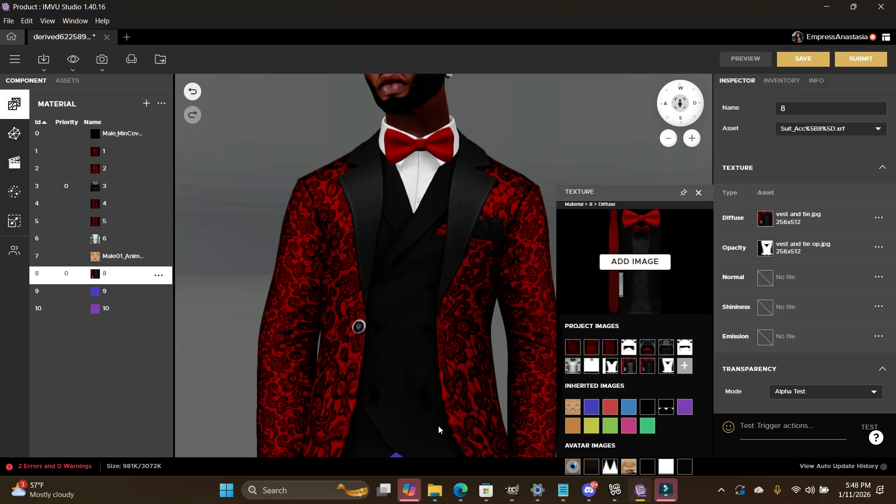
scroll(436, 422, "down", 4)
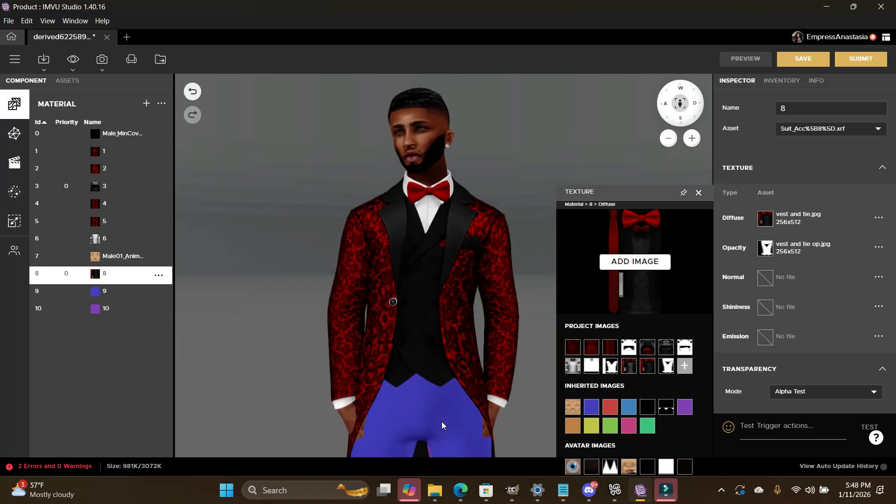
scroll(441, 421, "up", 4)
scroll(441, 421, "down", 3)
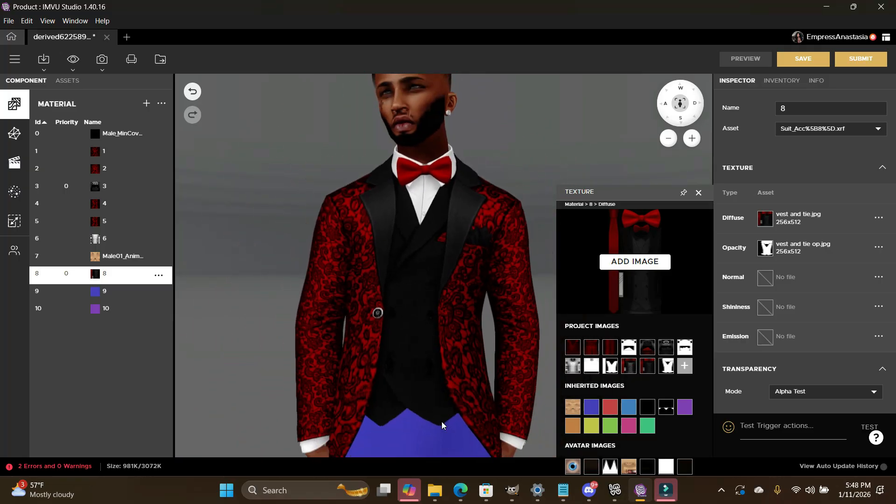
scroll(441, 422, "down", 1)
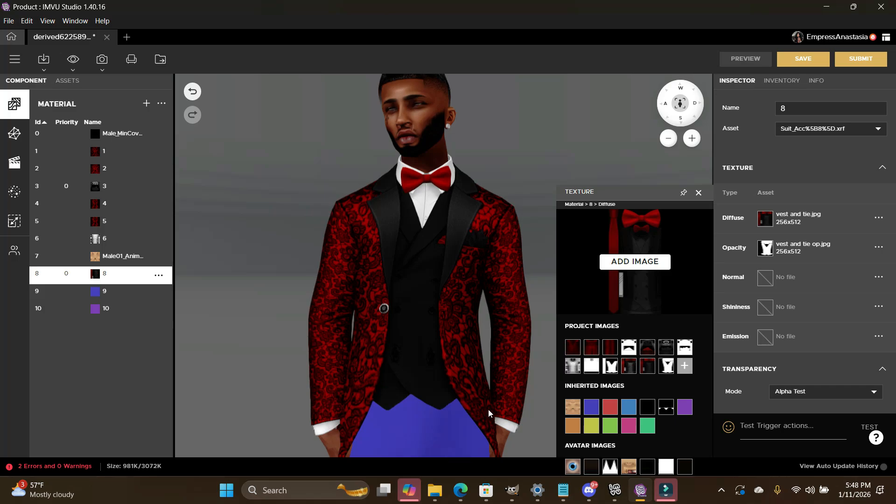
Step: Switch to GIMP and brighten the vest layer named Layer with Hue-Saturation, setting Lightness to 10.1
left_click(513, 490)
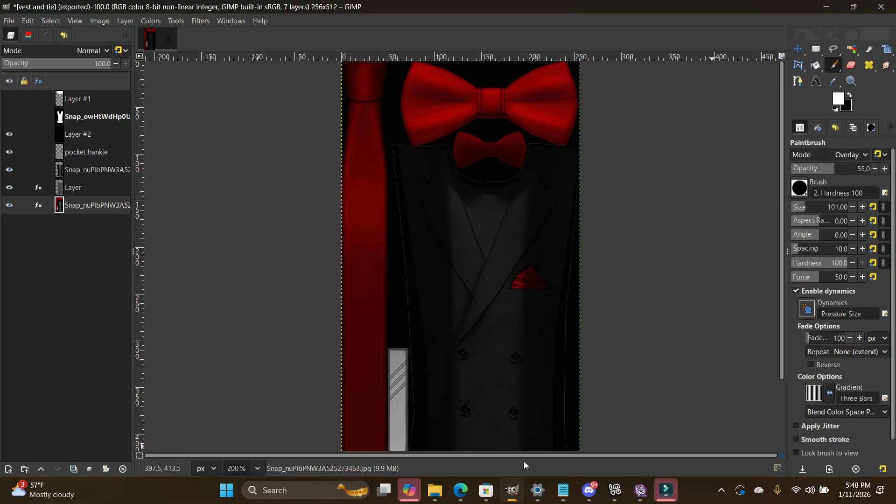
left_click(86, 191)
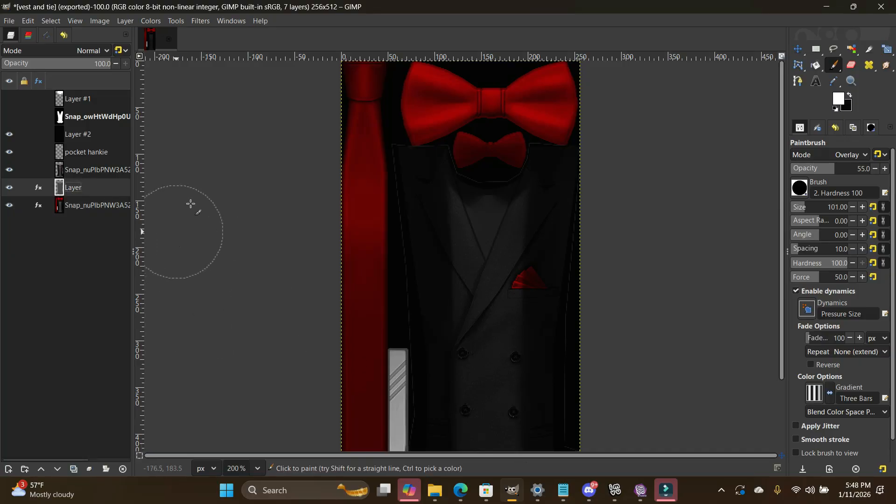
left_click(156, 18)
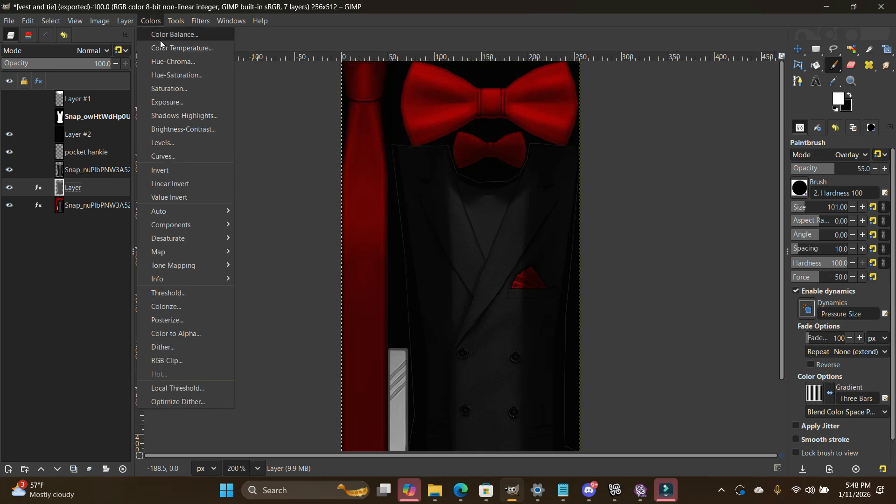
left_click(174, 76)
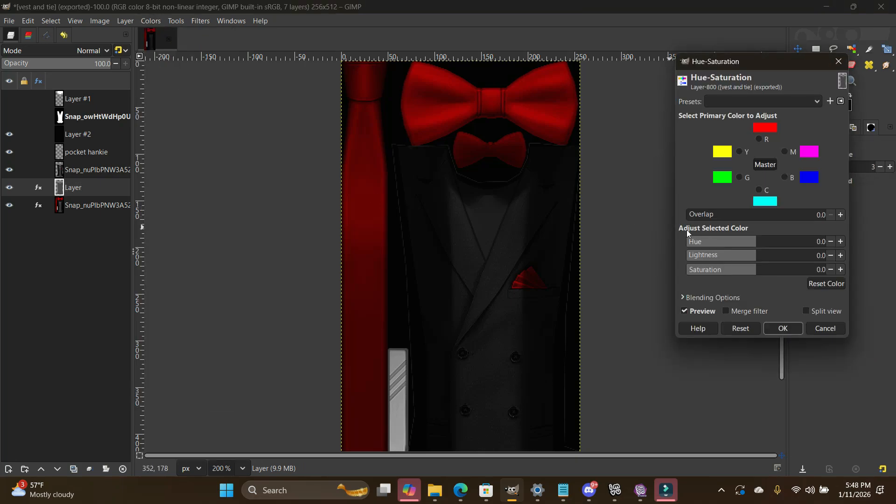
left_click_drag(757, 261, 763, 258)
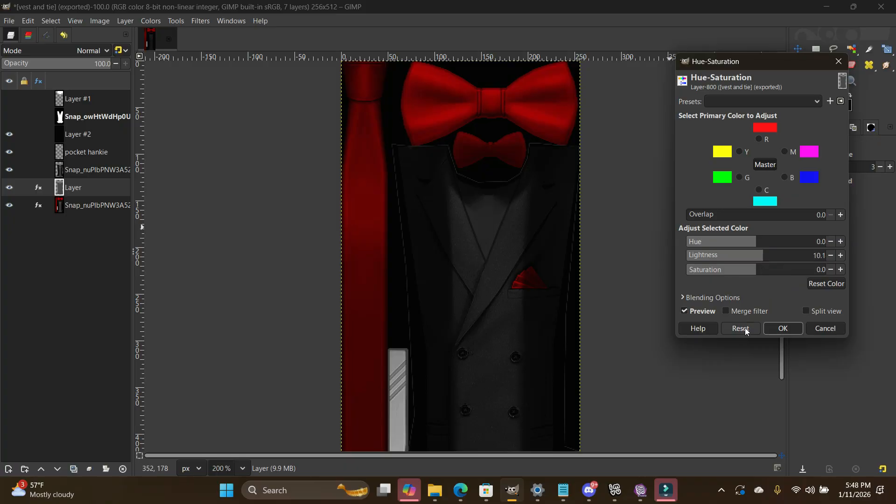
left_click(792, 331)
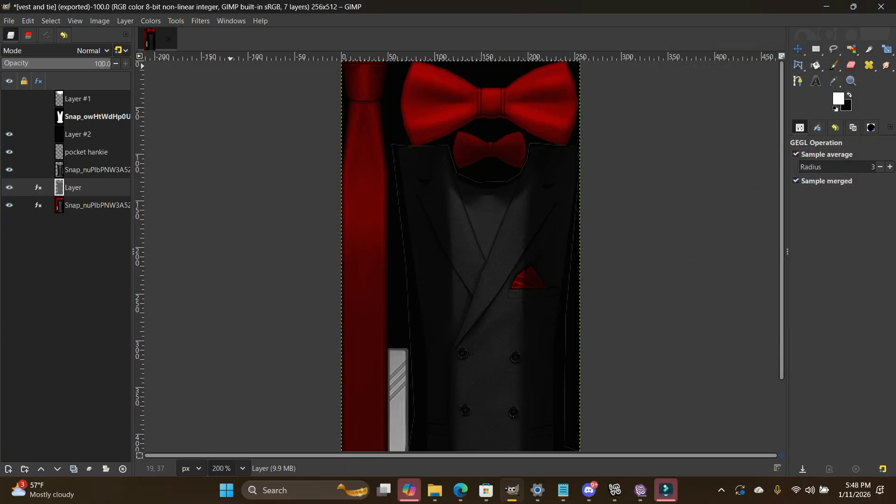
Step: Open the recently used layered lapel image and hide its top three layers: Layer, the pocket squares and the white Snap opacity layer
left_click(10, 22)
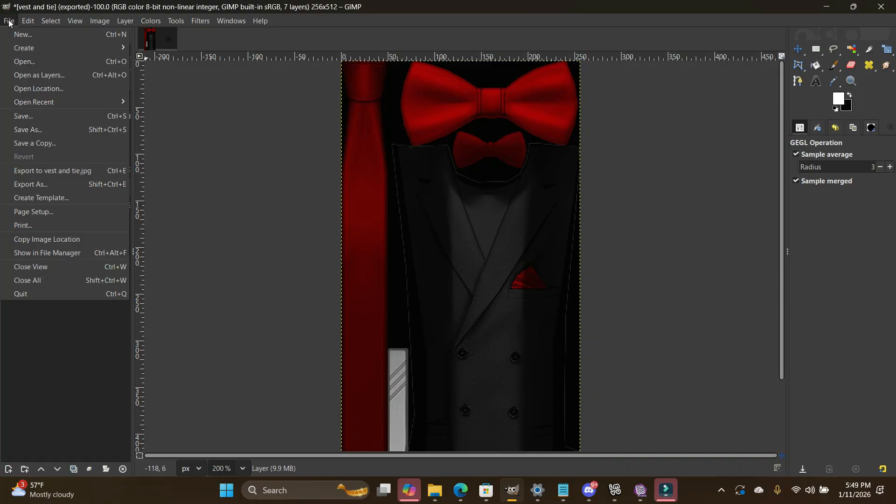
mouse_move(54, 101)
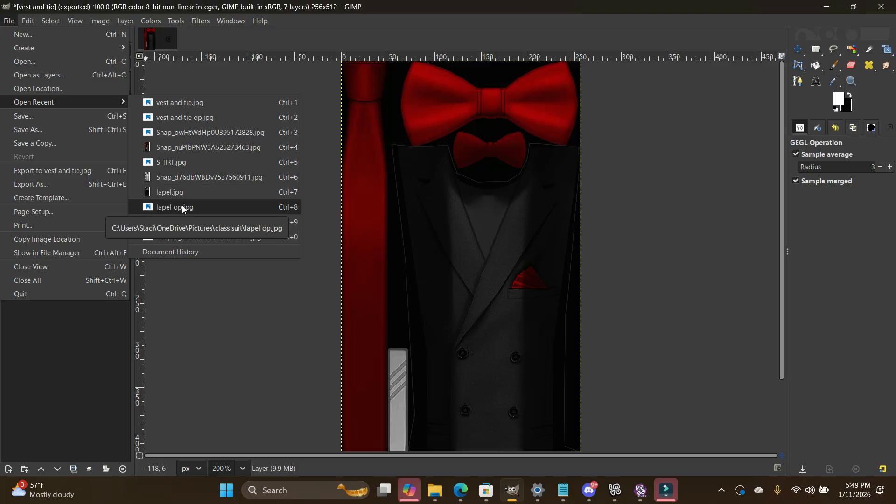
left_click(207, 223)
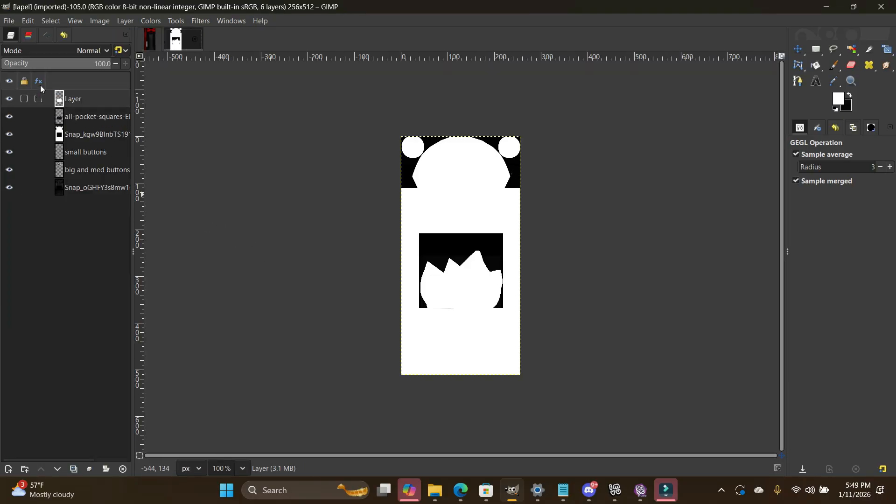
left_click(9, 98)
left_click(9, 116)
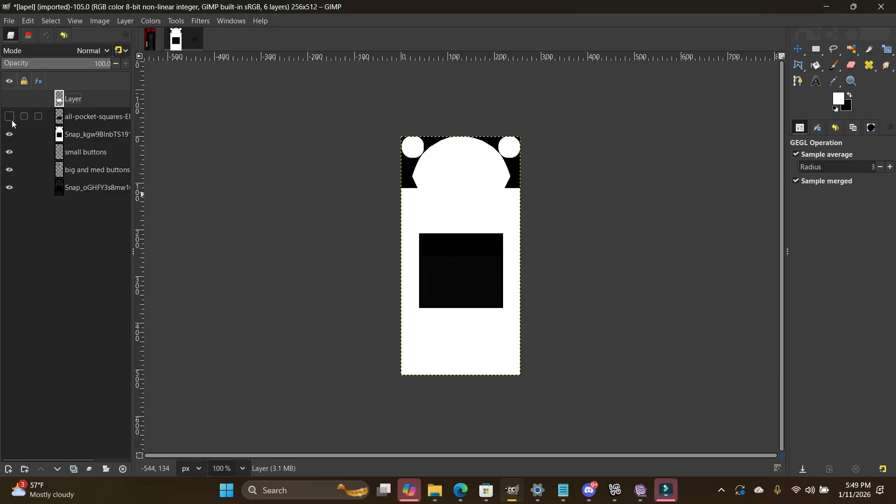
left_click(9, 135)
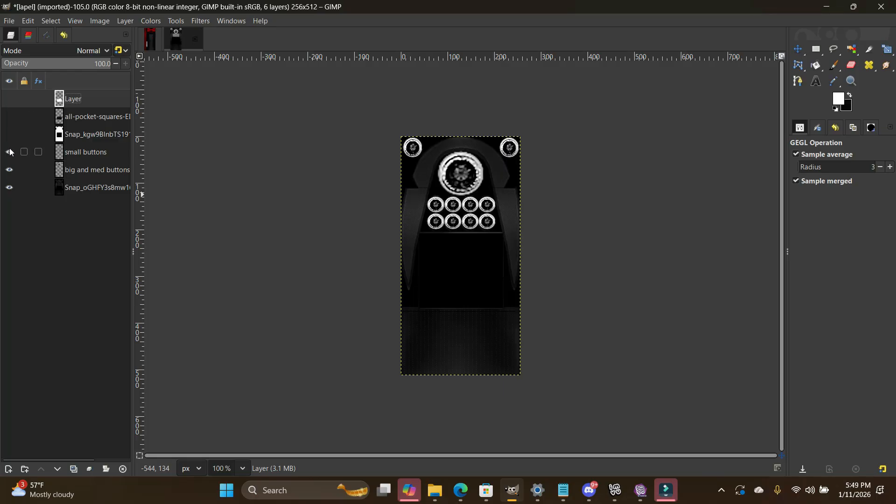
Step: On the small buttons layer, make a 36 x 32 px rectangular selection around the first button of the upper row
left_click(70, 153)
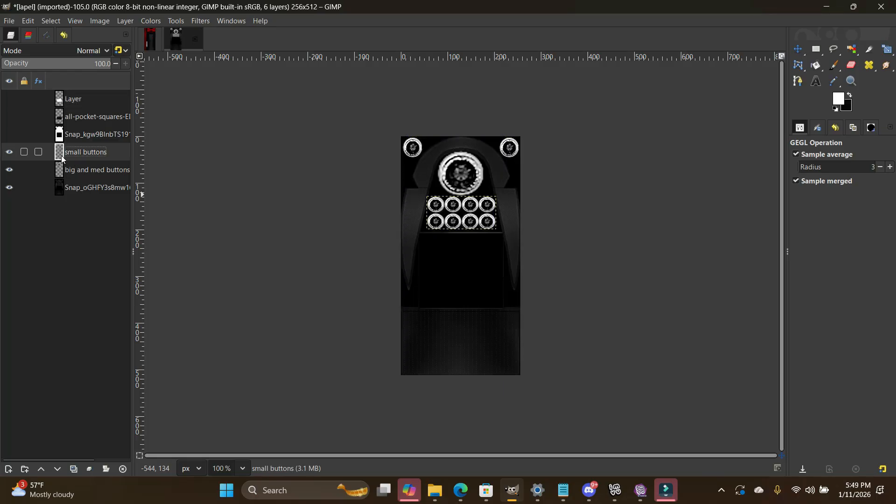
left_click(243, 469)
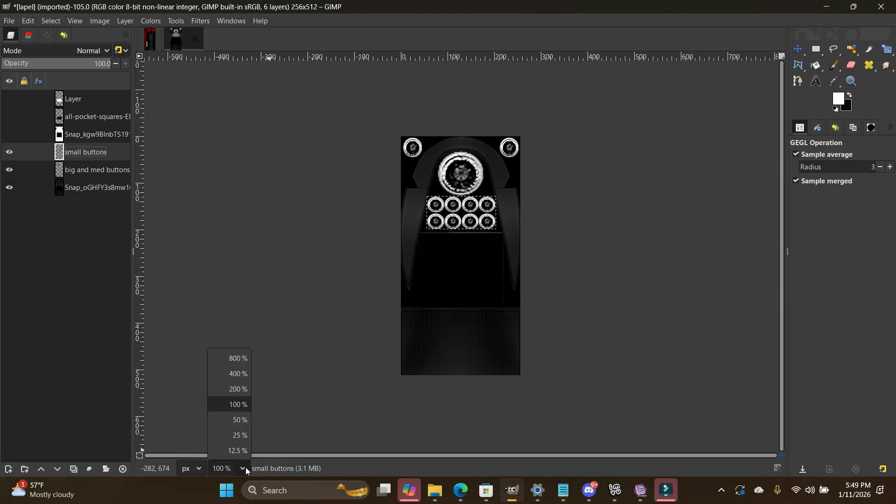
left_click(238, 373)
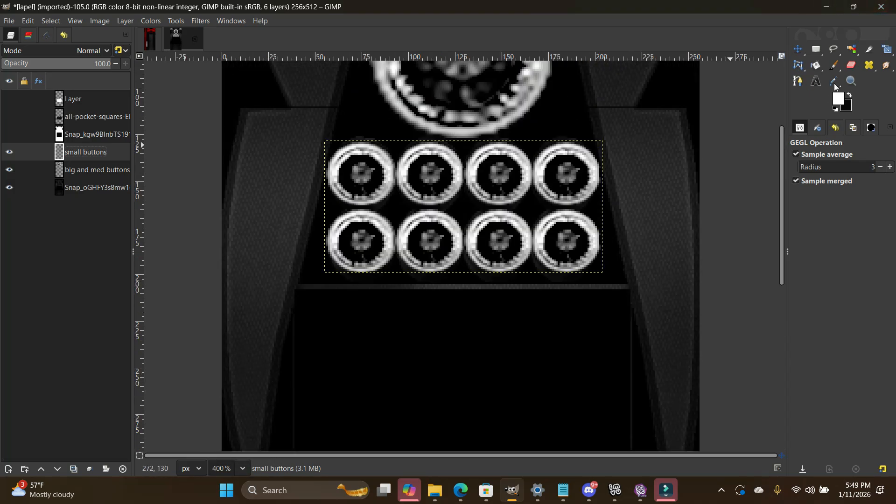
left_click(816, 49)
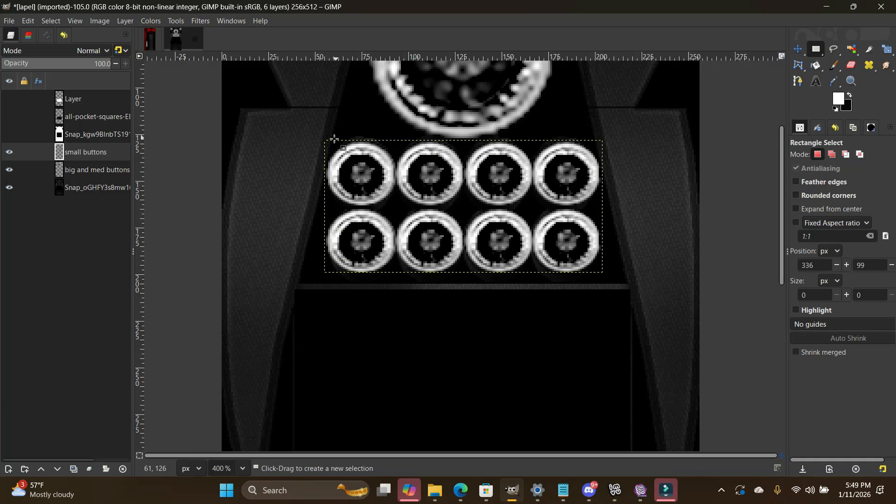
left_click_drag(328, 143, 395, 204)
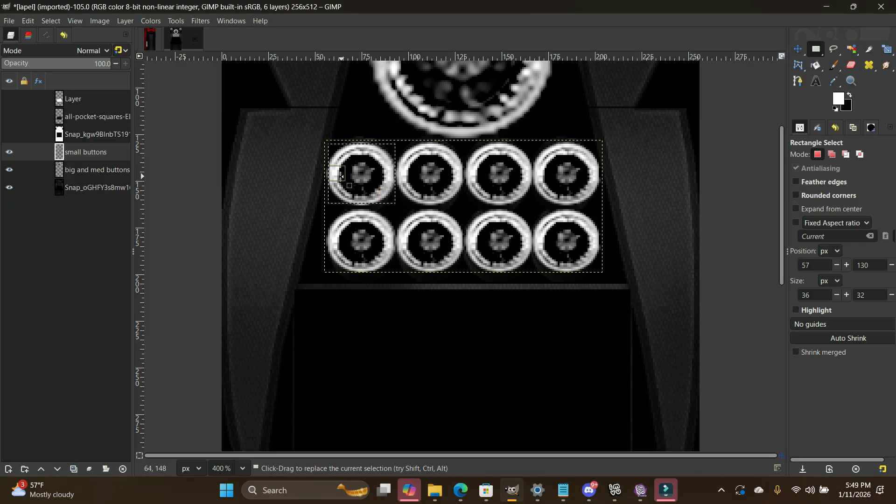
Step: Adjust the rectangular selection around the first small button to 37 x 32 px and copy it
left_click_drag(337, 176, 336, 177)
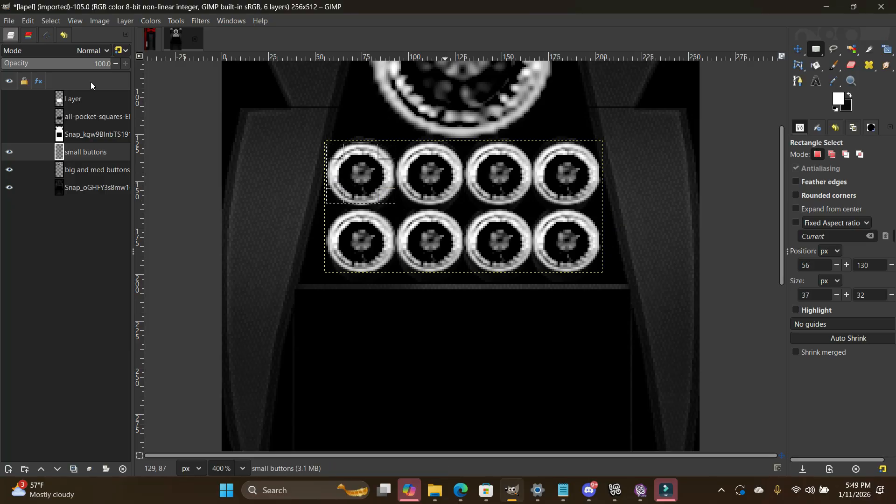
left_click(28, 21)
left_click(46, 88)
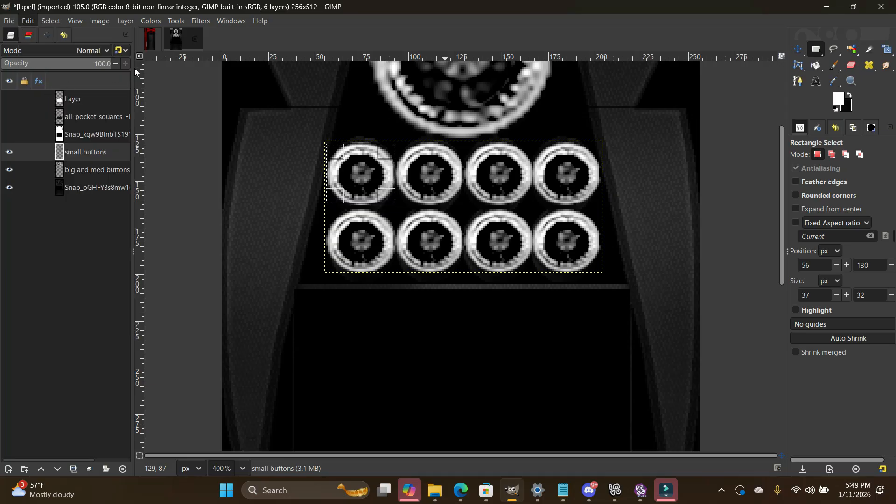
Step: Switch to IMVU Studio, close the blank console window covering it and minimize the Studio window
key("alt+Tab")
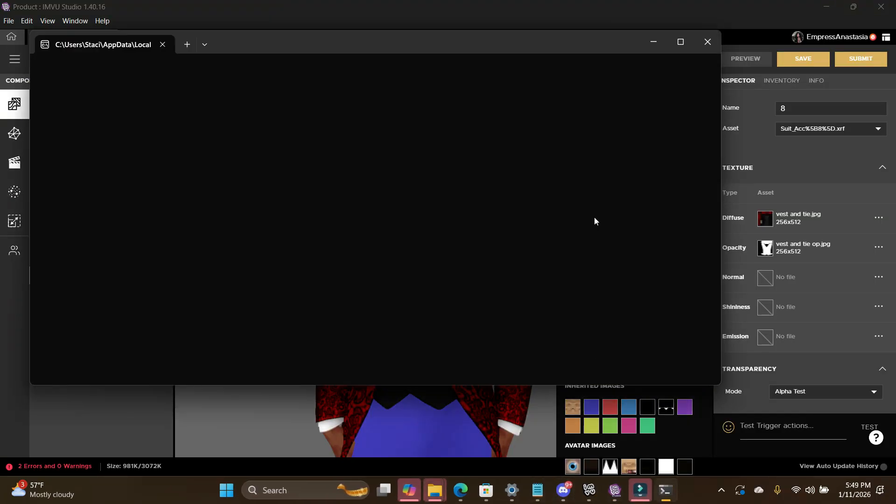
left_click(714, 42)
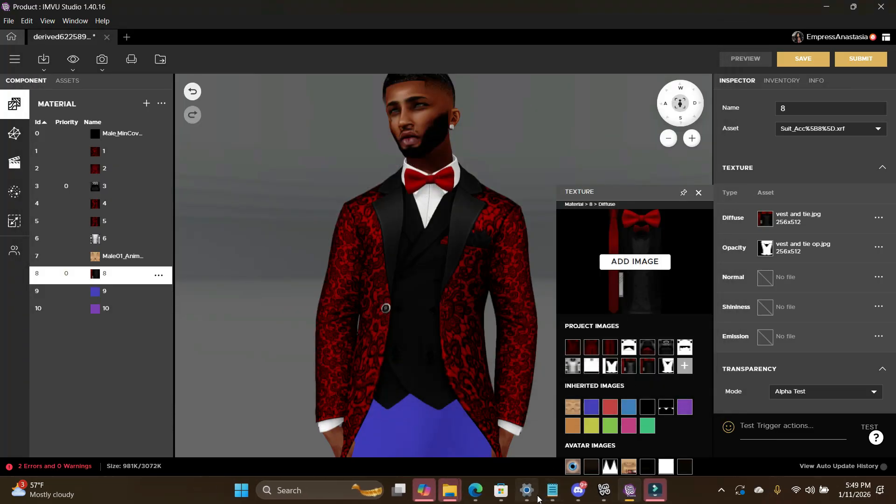
mouse_move(538, 498)
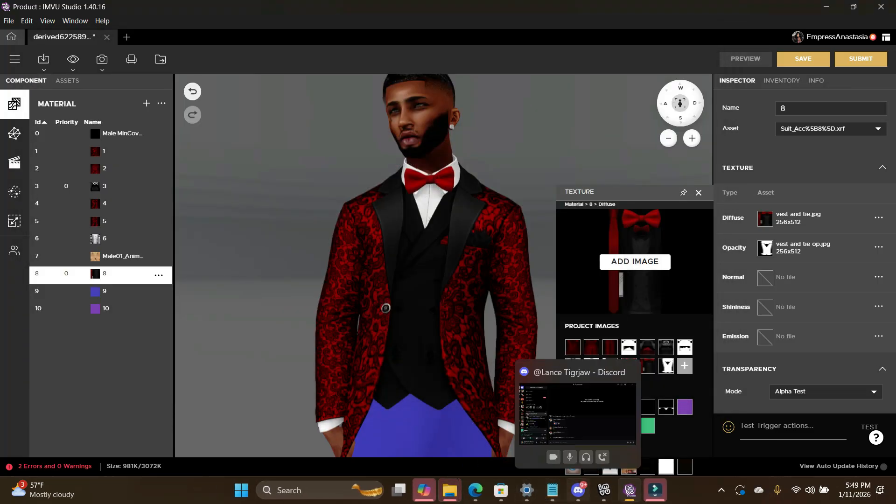
left_click(826, 6)
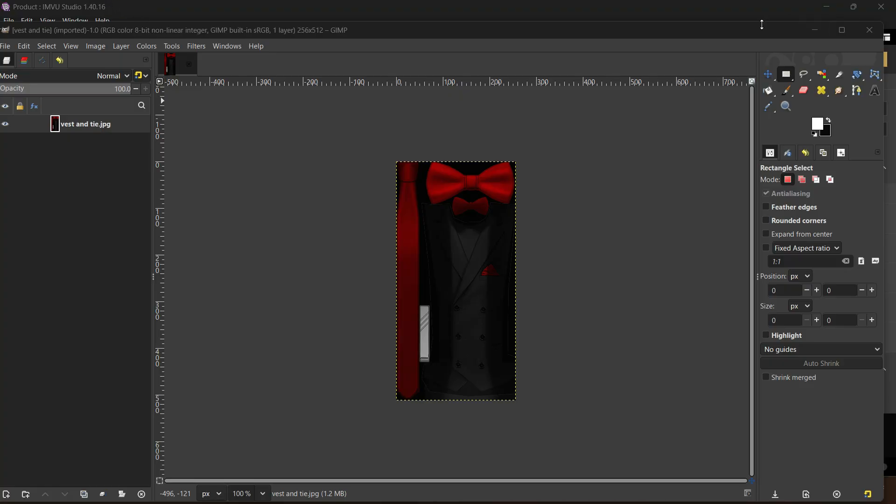
Step: Maximize the GIMP window holding the vest and tie image and open the recently used lapel.psd
left_click_drag(760, 23, 768, 3)
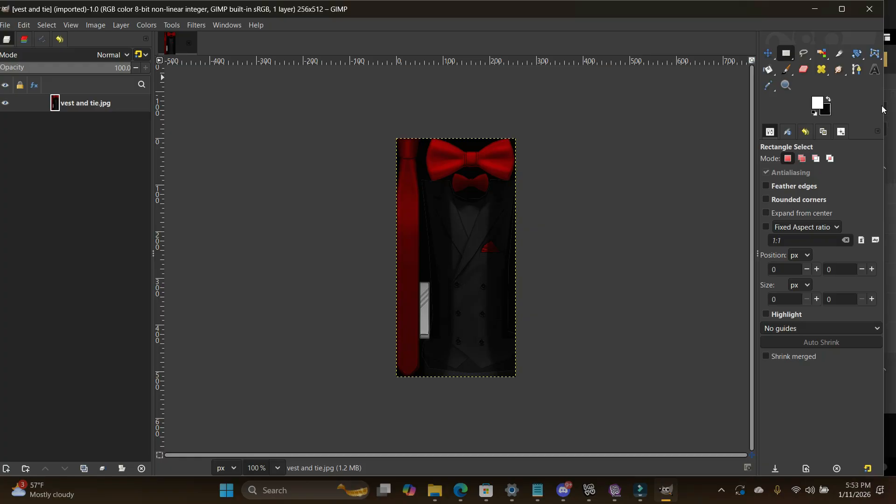
left_click(844, 9)
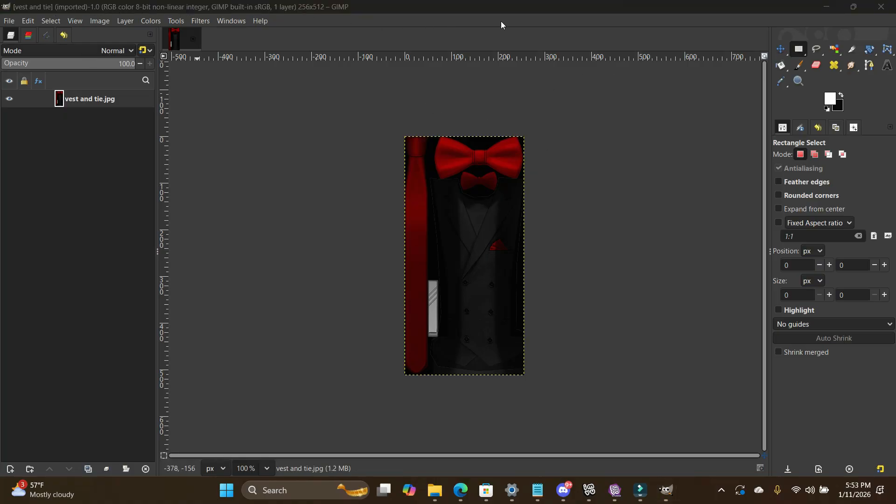
left_click(9, 21)
mouse_move(35, 102)
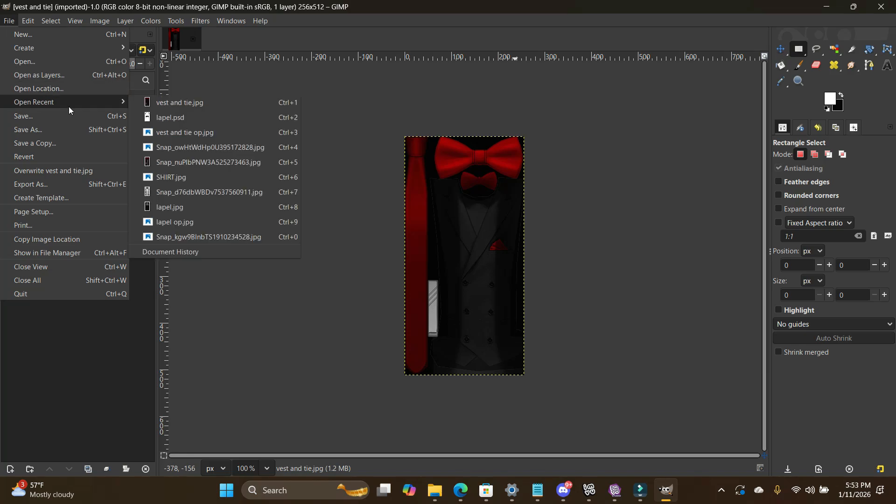
left_click(160, 119)
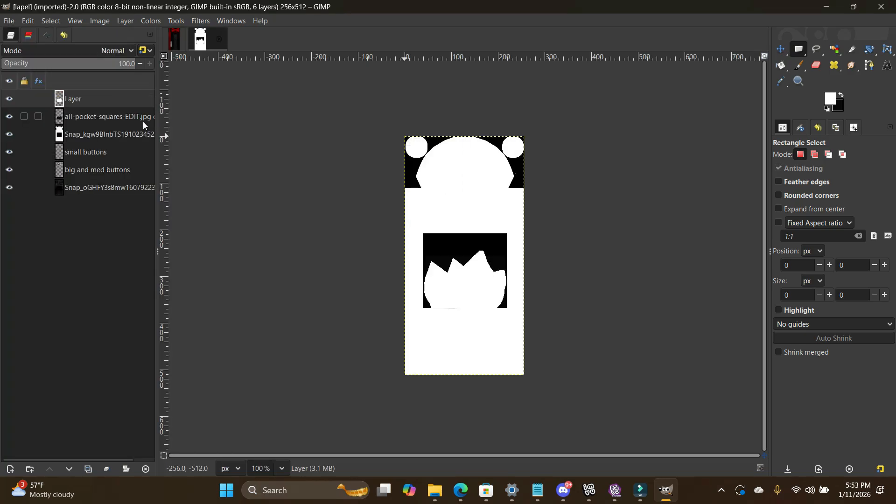
Step: Hide the lapel file's top three layers: Layer, the pocket squares and the white Snap opacity layer
left_click(9, 99)
left_click(10, 117)
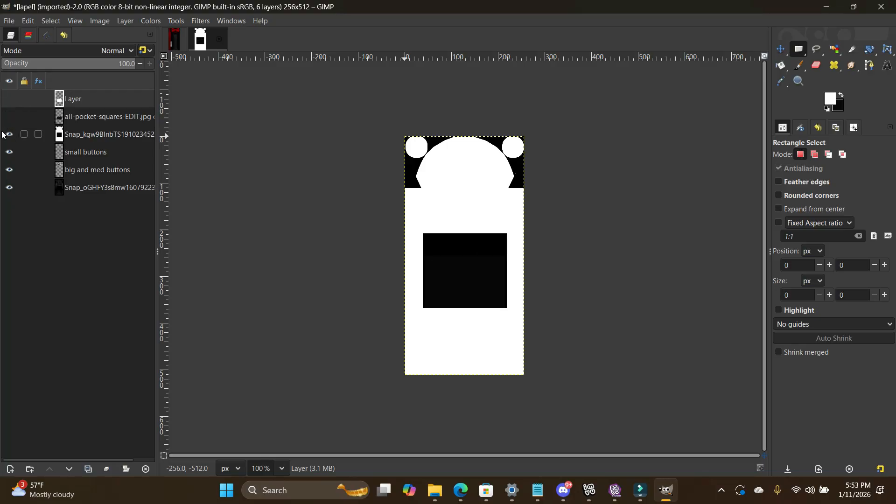
left_click(9, 134)
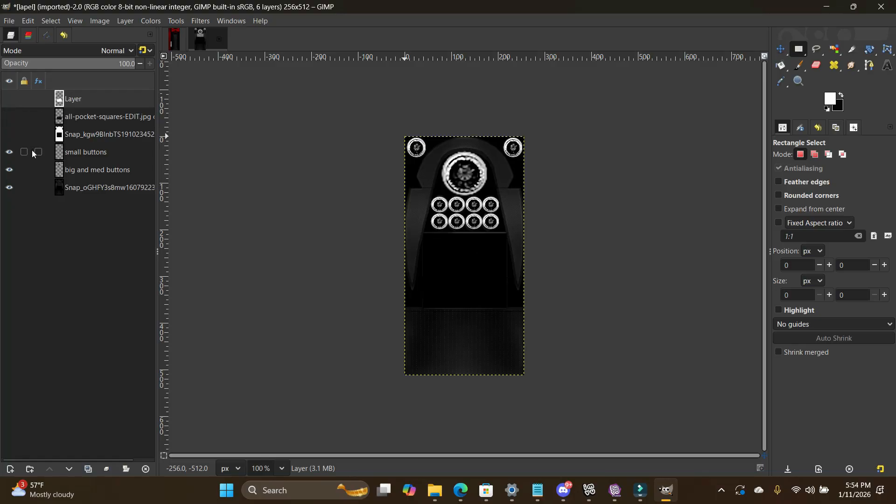
Step: On the small buttons layer, select the first button of the upper row with a 38 x 35 px rectangle and copy it
left_click(88, 149)
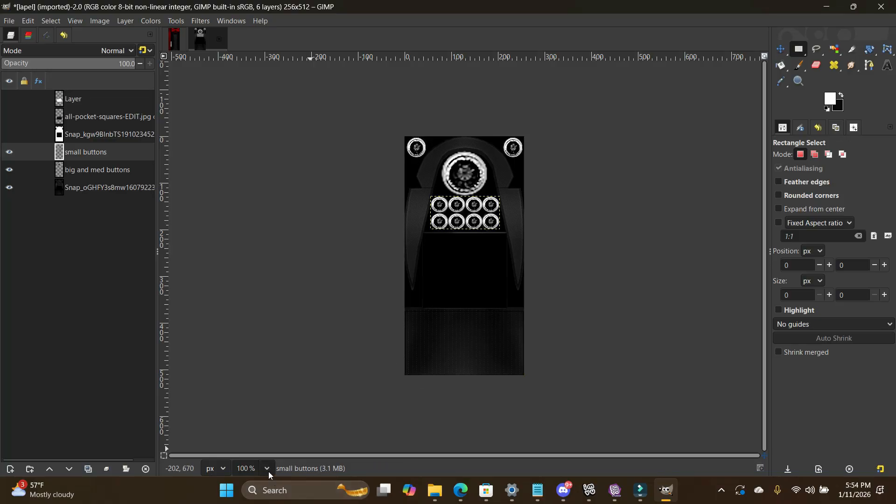
left_click(268, 469)
left_click(263, 374)
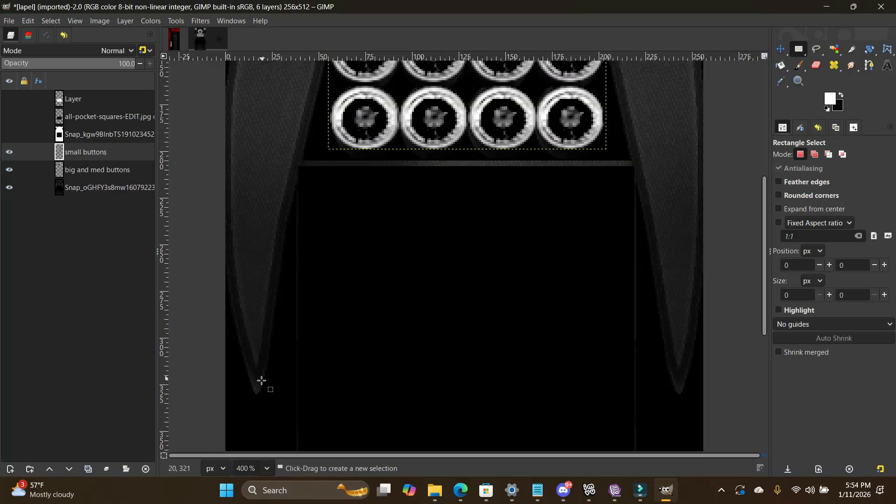
scroll(314, 398, "up", 4)
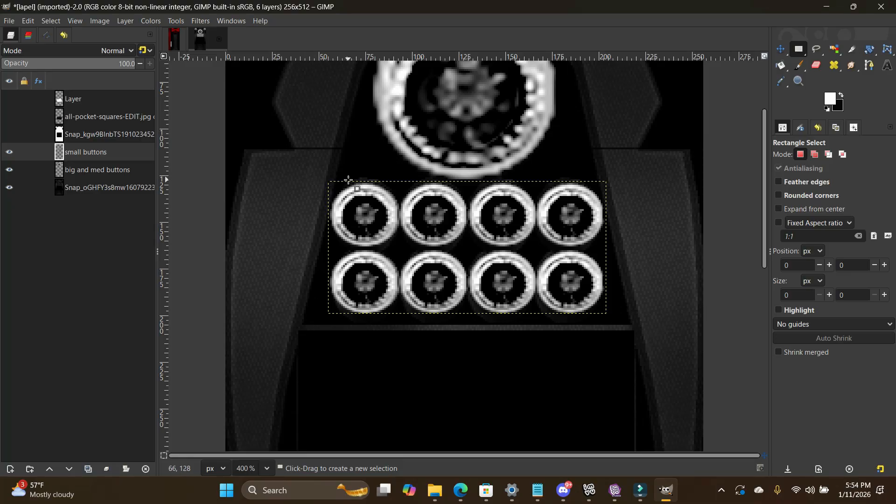
left_click_drag(330, 182, 338, 216)
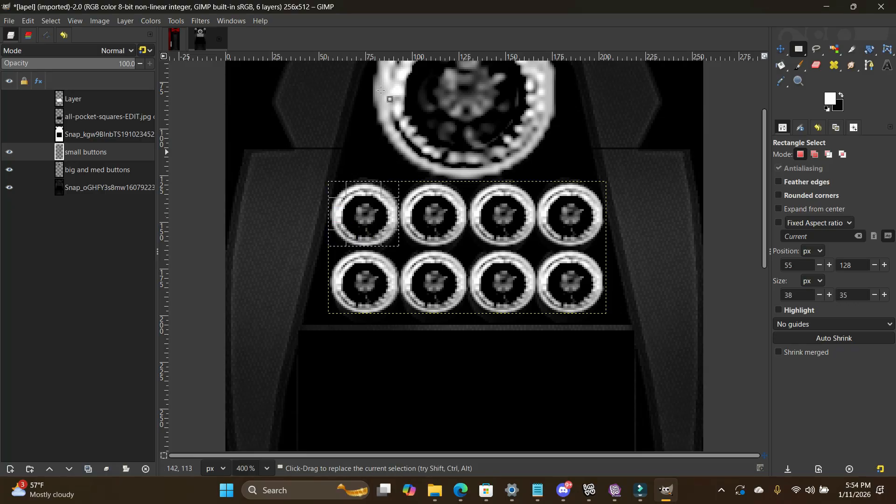
left_click(29, 21)
left_click(38, 88)
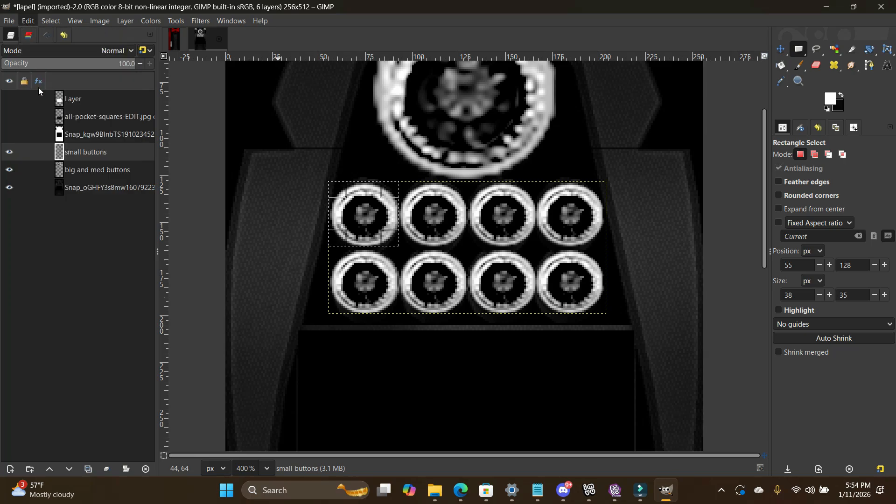
Step: Paste the copied button into the vest and tie image as a single layer
left_click(175, 43)
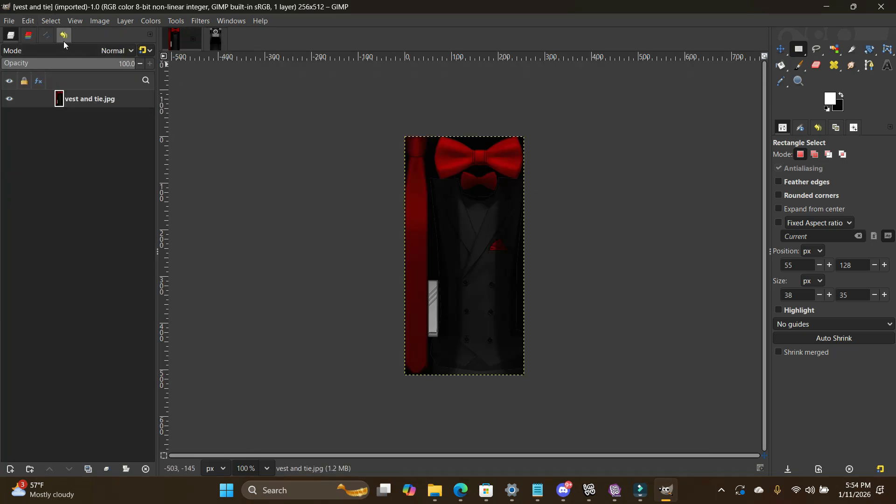
left_click(24, 23)
mouse_move(49, 144)
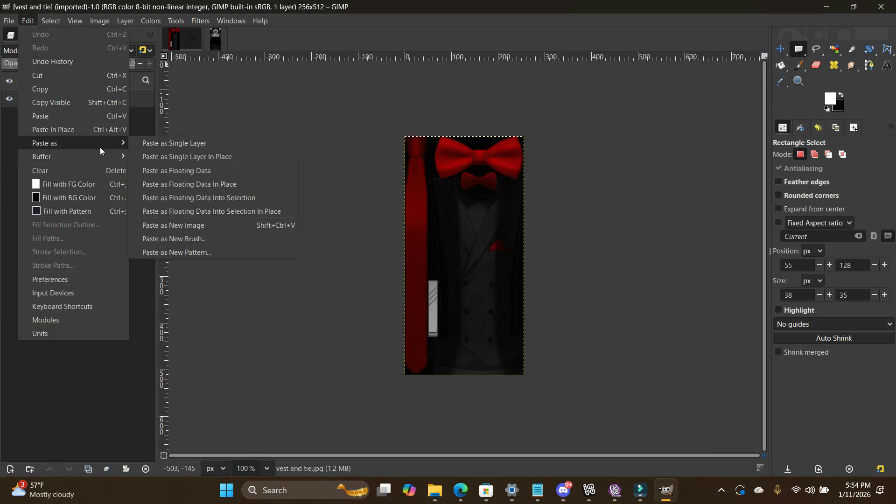
left_click(168, 146)
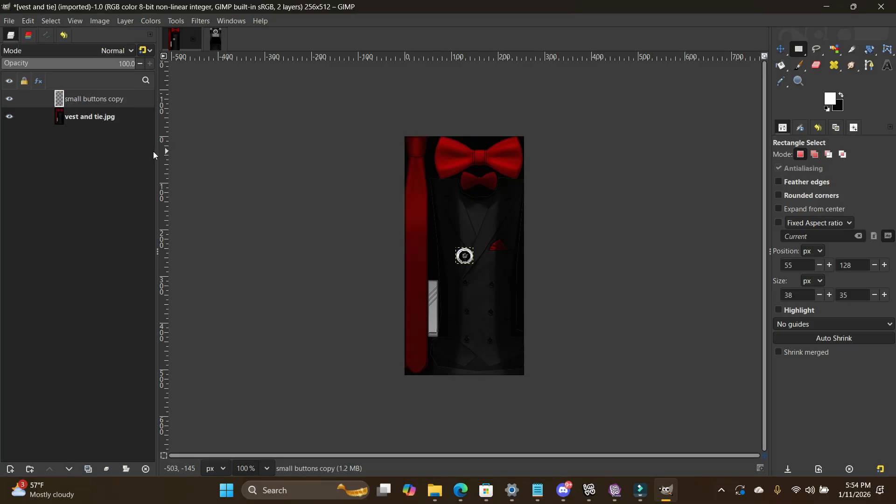
Step: Try placing the pasted small buttons copy layer over the vest's upper-left button and lowering its opacity to 0
left_click(267, 473)
left_click(262, 374)
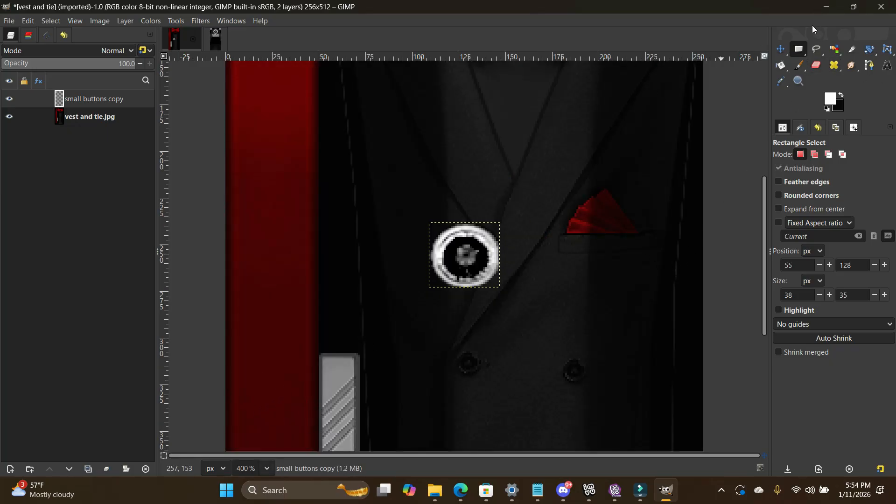
left_click(780, 49)
left_click_drag(472, 253, 480, 360)
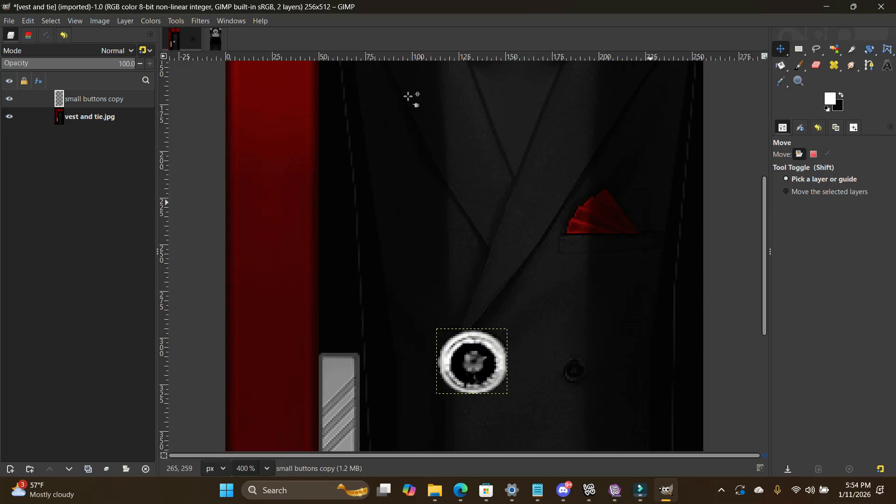
left_click_drag(74, 63, 28, 65)
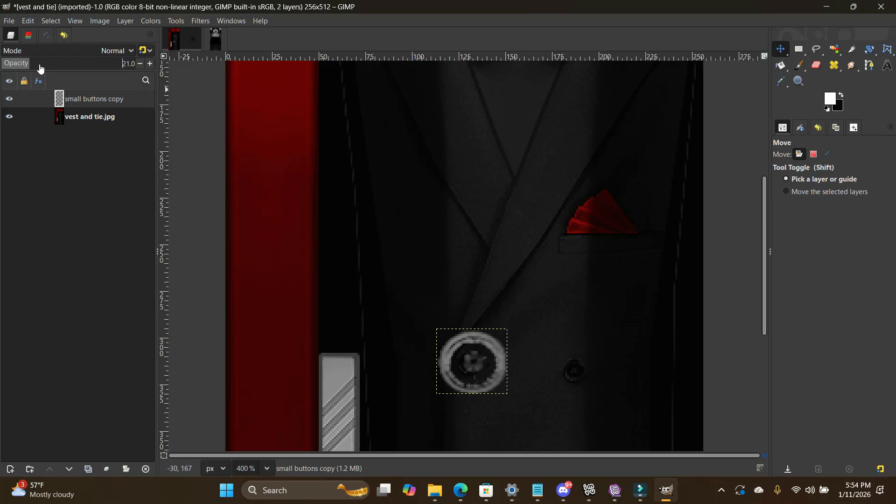
left_click_drag(23, 68, 22, 64)
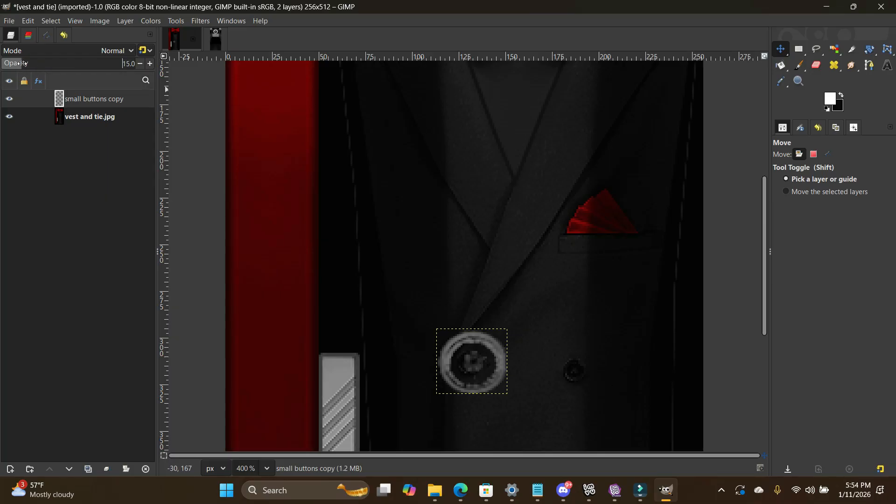
left_click(871, 50)
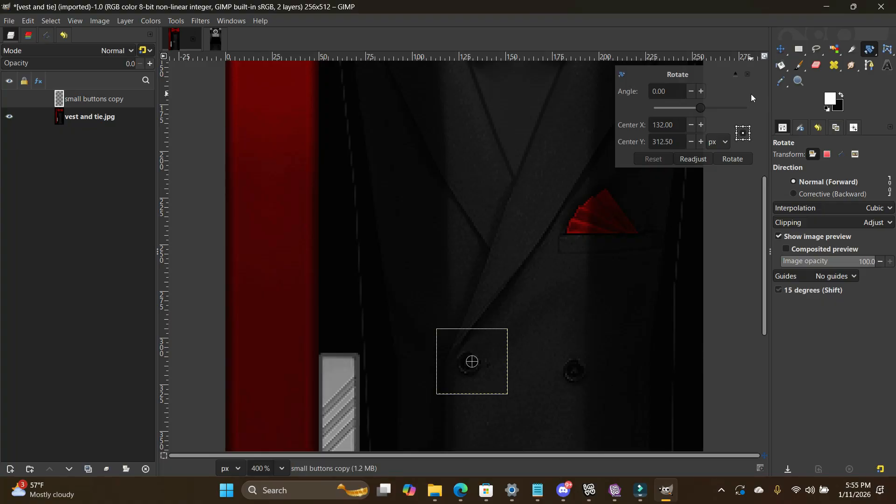
key("shift+s")
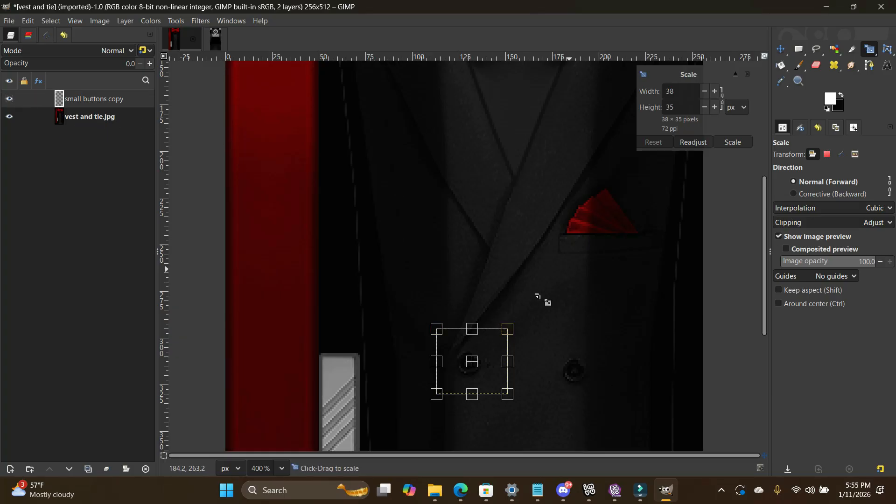
left_click(748, 74)
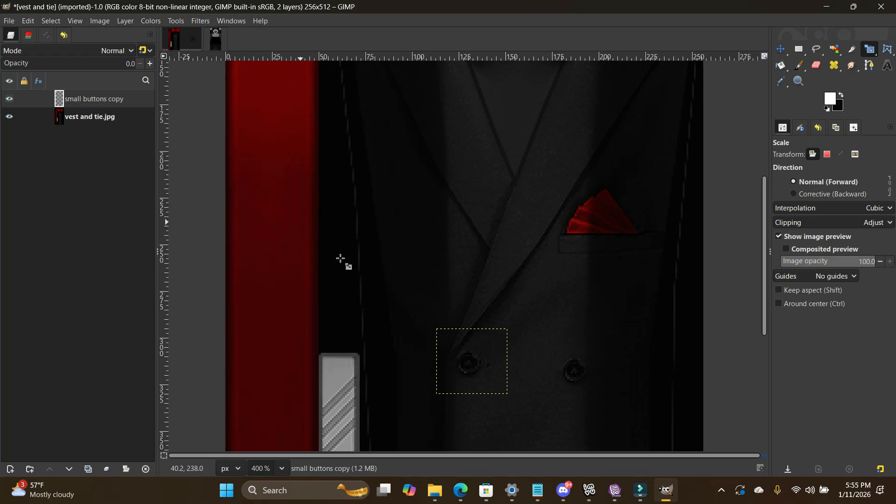
left_click(786, 52)
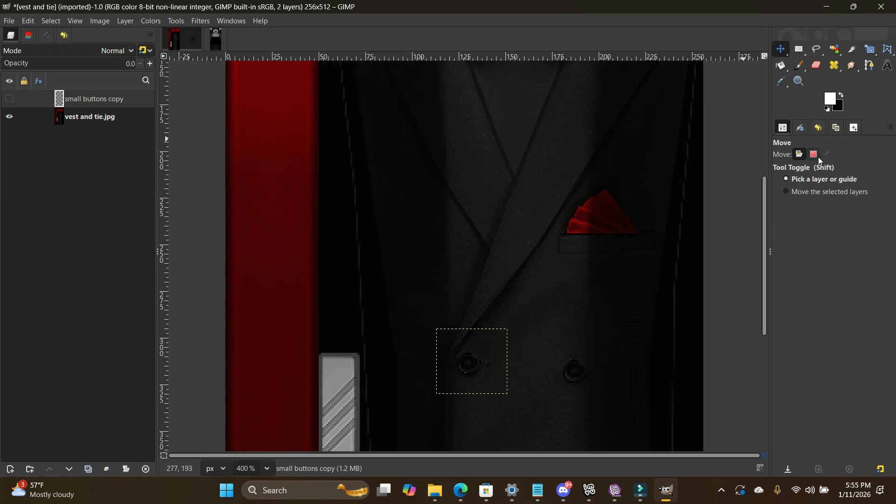
left_click(8, 100)
scroll(488, 224, "down", 10)
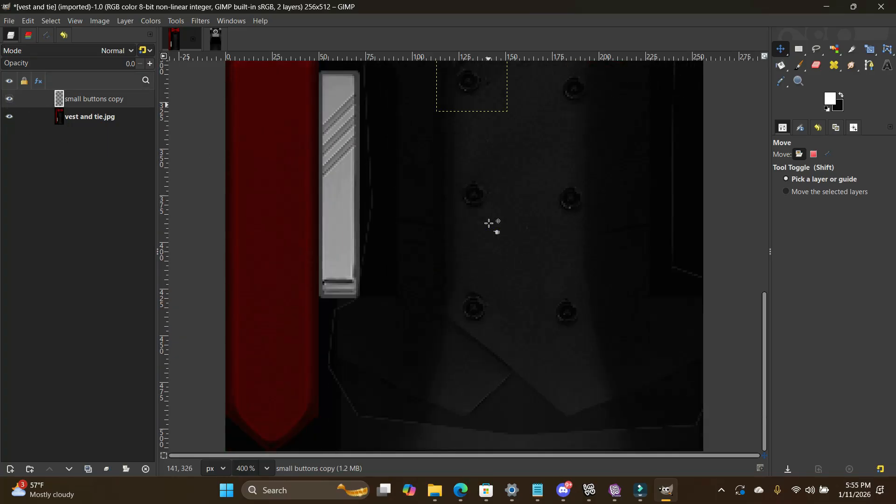
scroll(488, 224, "up", 7)
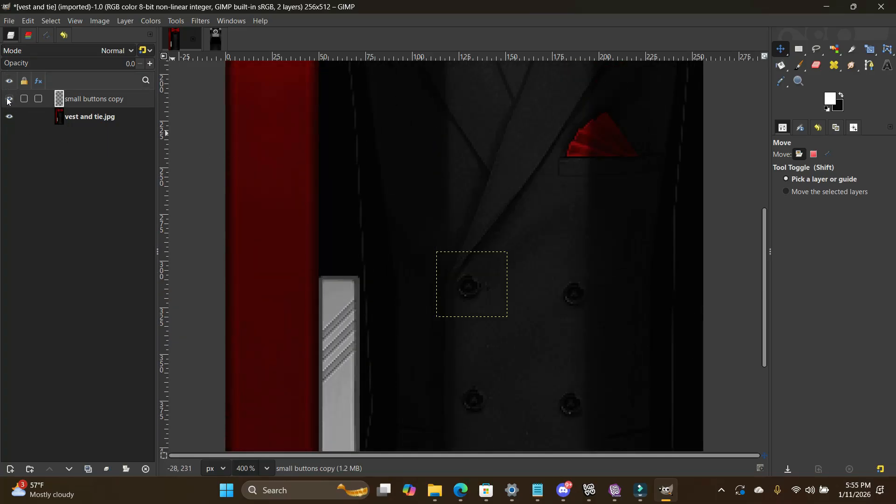
right_click(59, 101)
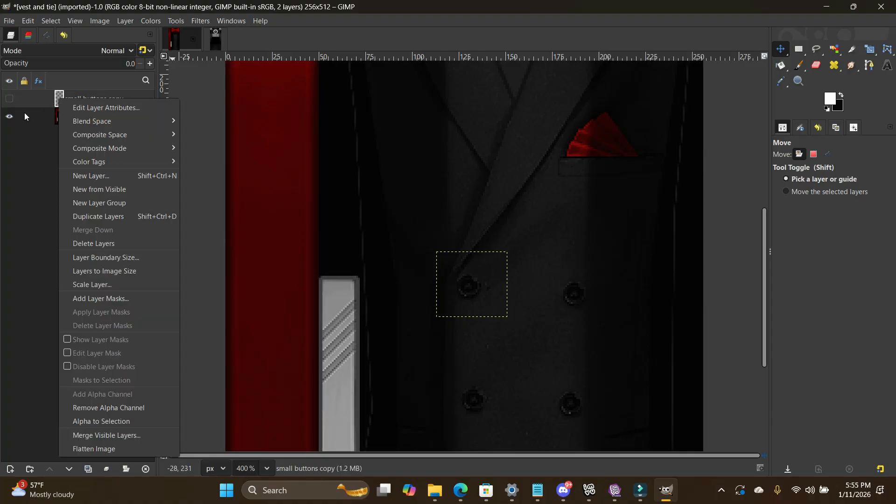
left_click(36, 117)
Step: Revert the image to the Paste state in the undo history and make the small buttons copy layer visible
left_click(64, 36)
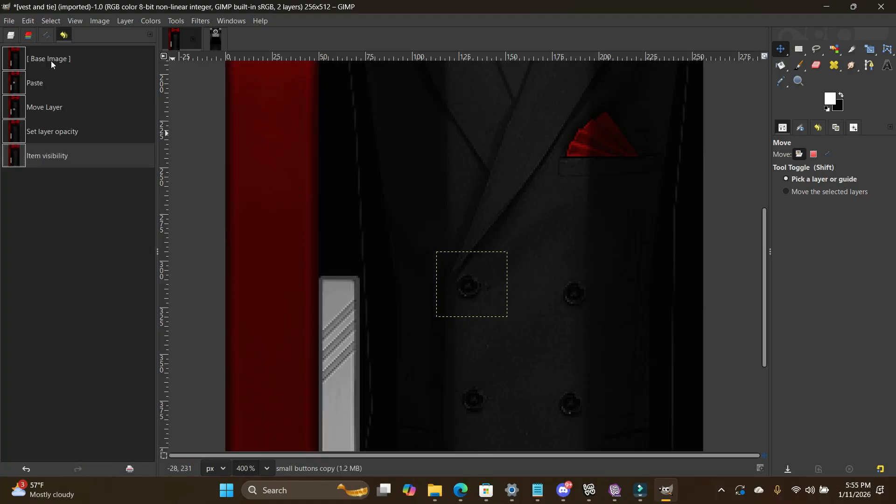
left_click(51, 62)
left_click(37, 84)
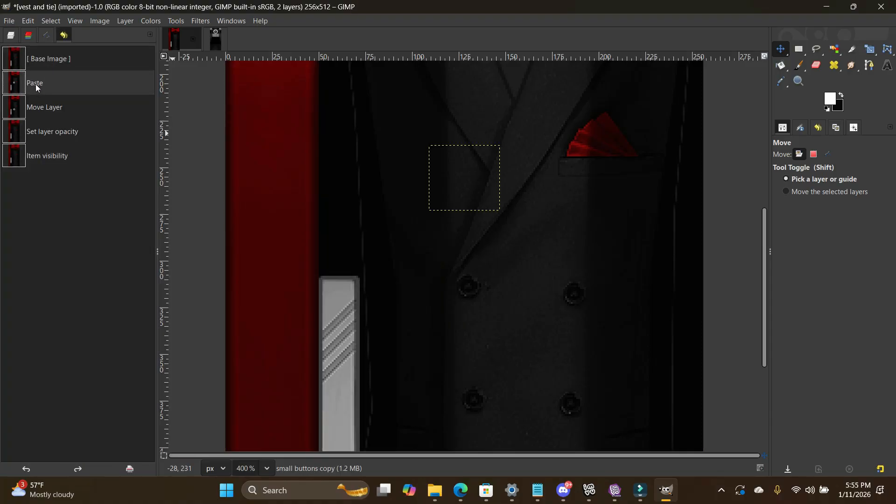
left_click(10, 35)
left_click(9, 99)
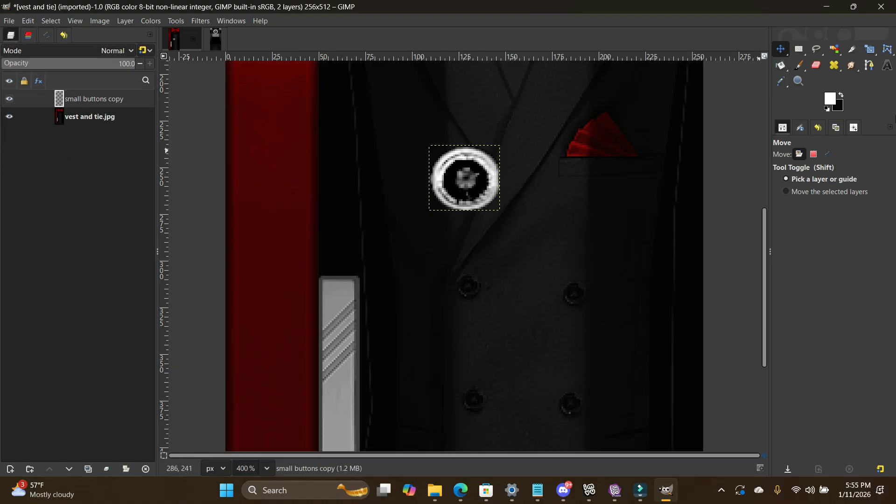
Step: Move the pasted button over the vest's upper-left button and lower its layer opacity to 4
left_click_drag(462, 195, 463, 298)
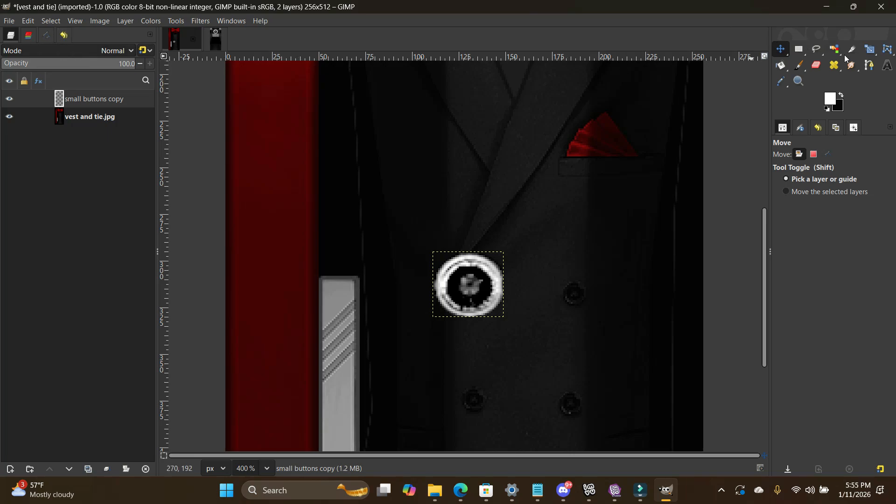
left_click(68, 59)
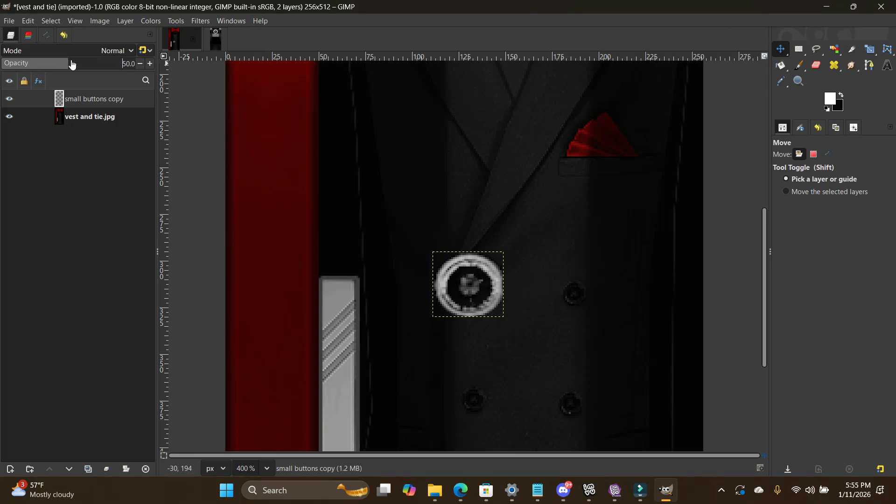
left_click_drag(47, 70, 7, 57)
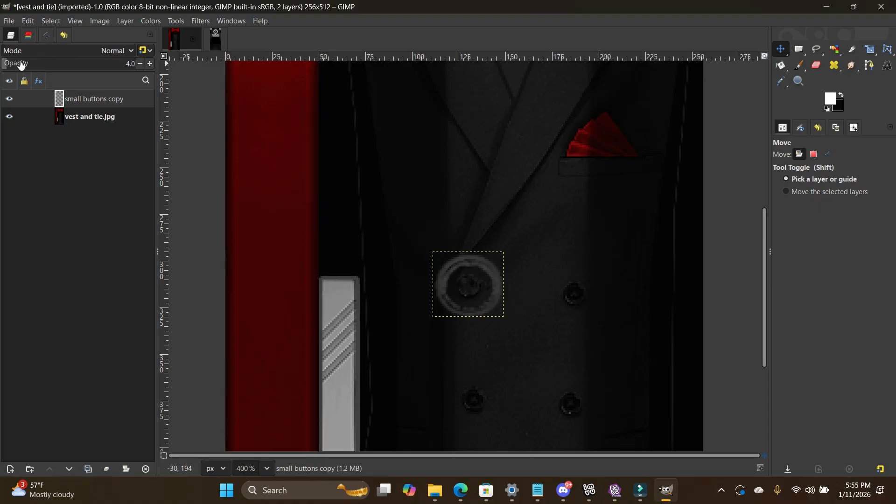
Step: Shrink the pasted button to 14 × 13 px with the Scale tool, fitting it around the vest's upper-left button
left_click(870, 49)
left_click(500, 278)
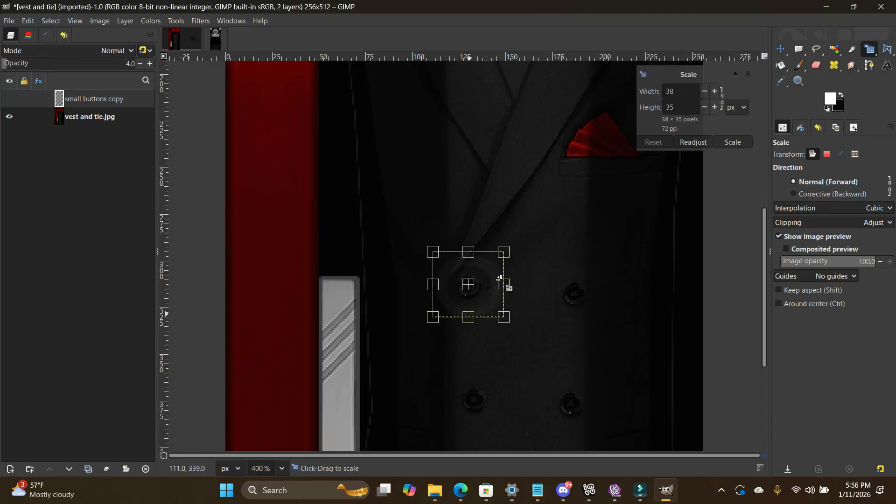
left_click_drag(468, 252, 469, 270)
left_click_drag(471, 318, 488, 287)
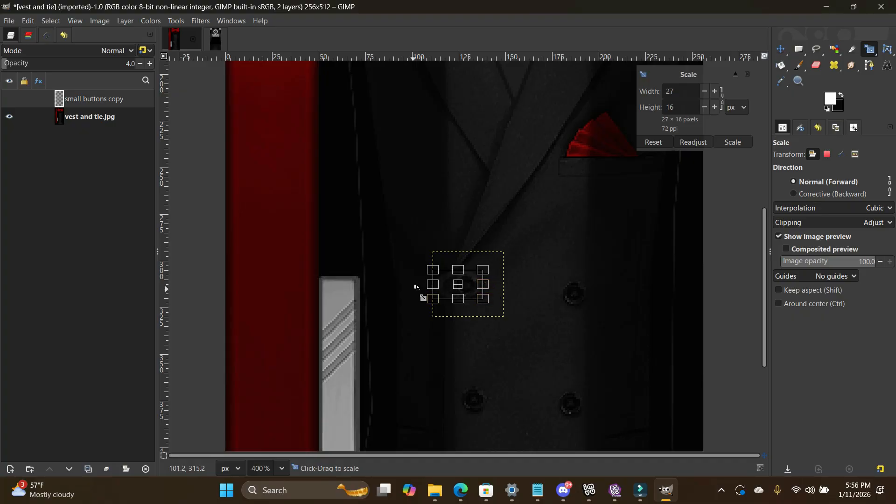
left_click_drag(428, 294, 455, 292)
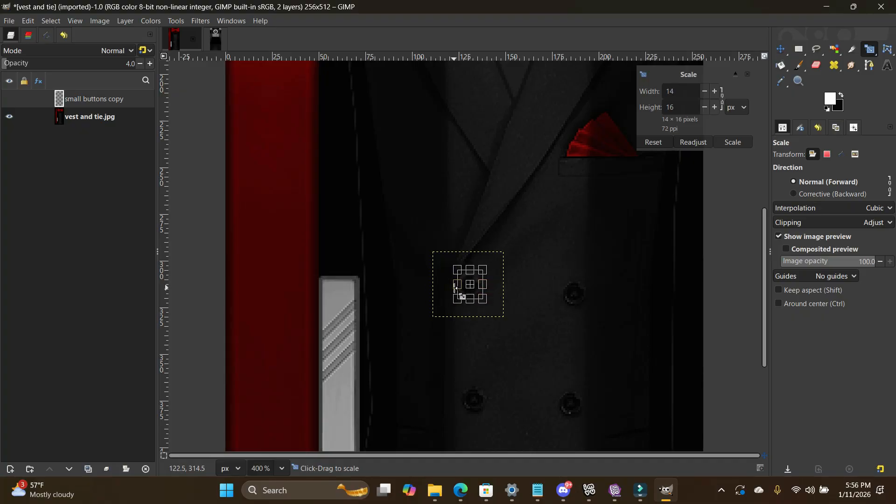
left_click(286, 469)
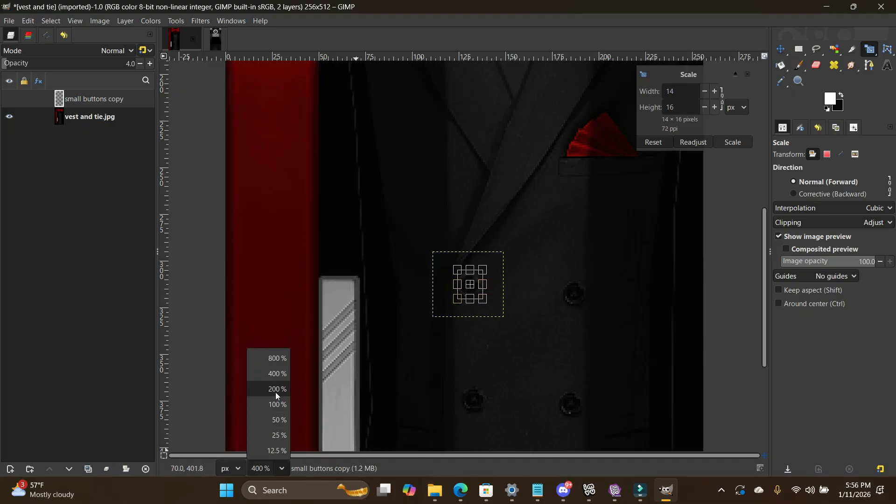
left_click(277, 360)
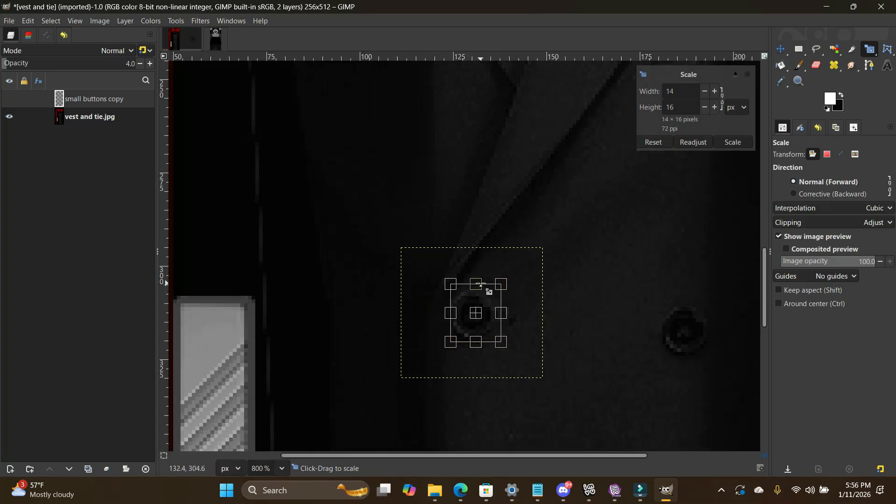
left_click_drag(476, 284, 479, 292)
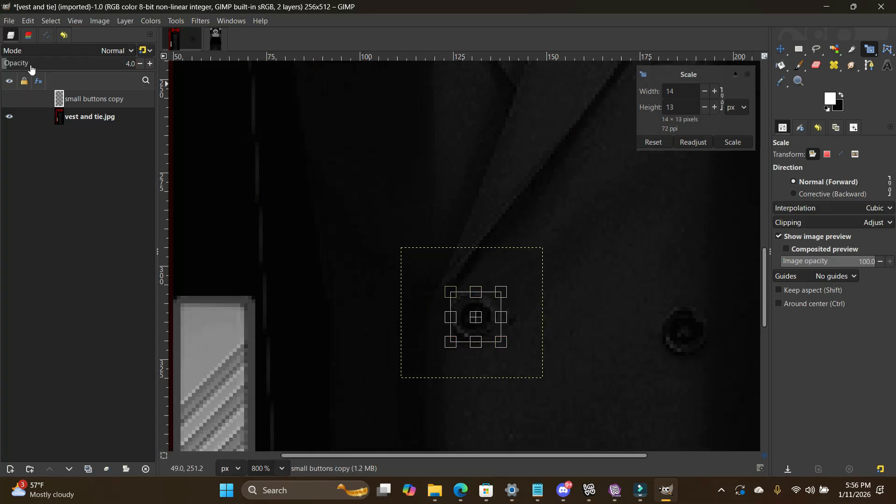
Step: Restore the button layer's opacity to 100, apply the scaling, and compare the vest with and without the layer
left_click_drag(30, 65, 189, 81)
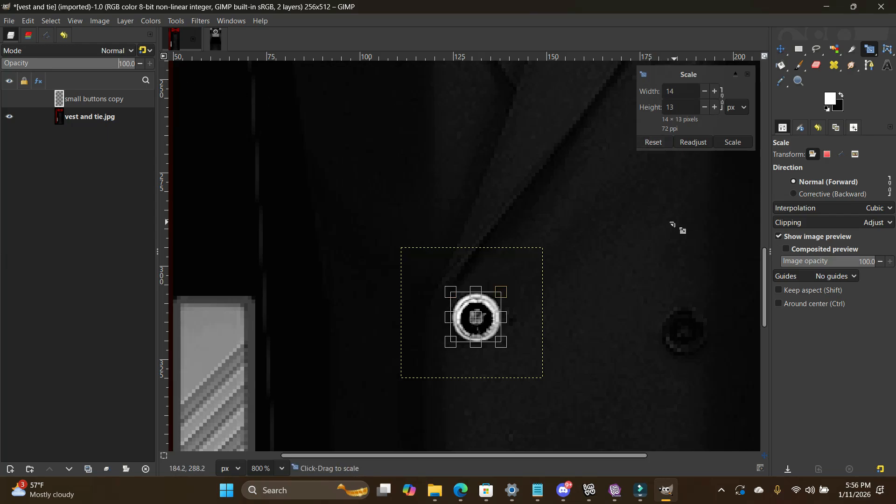
left_click(724, 139)
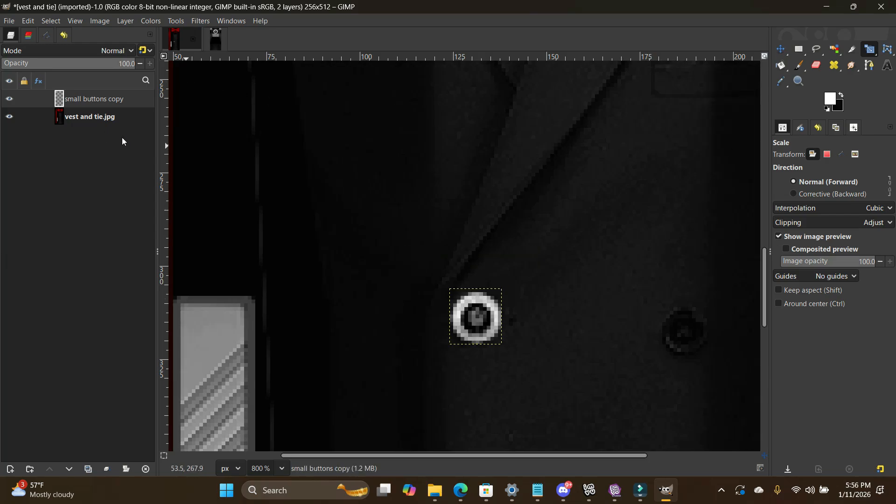
left_click(10, 99)
left_click(9, 99)
Step: Duplicate the scaled button layer and move the copy onto the vest's upper-right button
left_click(130, 23)
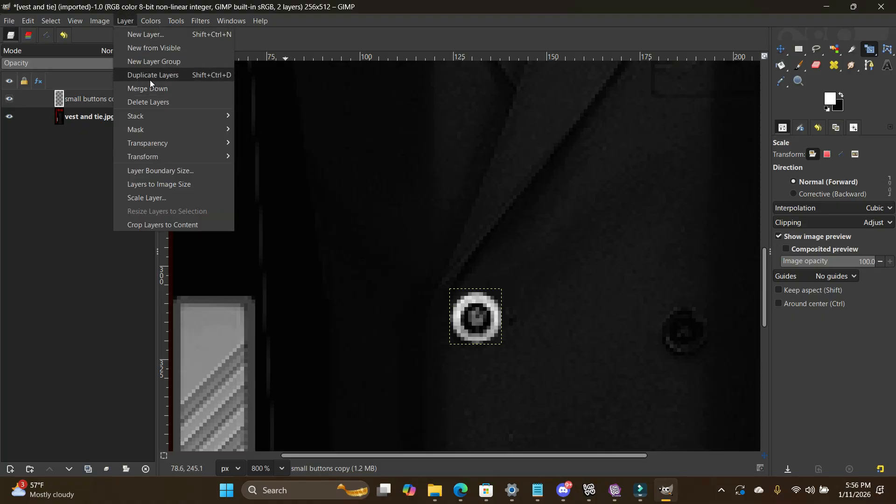
left_click(152, 77)
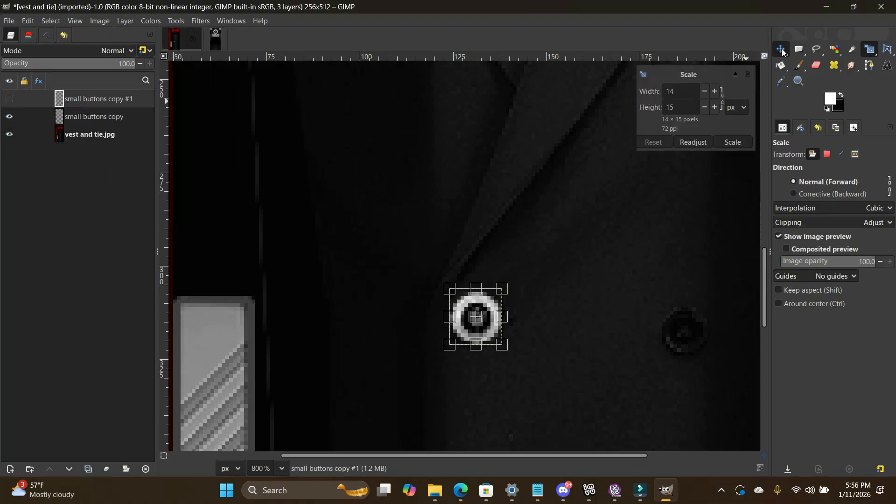
left_click(782, 49)
left_click_drag(475, 320, 685, 335)
Step: Duplicate the button layer again and move the copy onto the left button of the vest's middle row
scroll(550, 309, "down", 6)
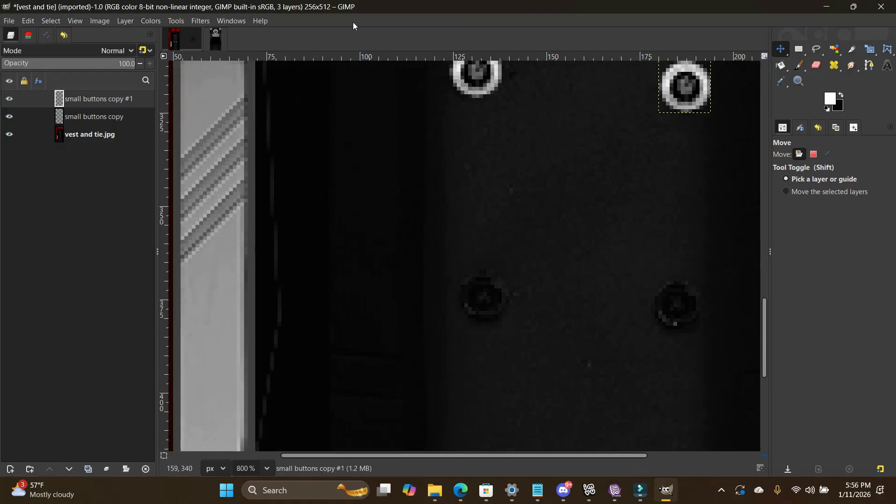
left_click(125, 21)
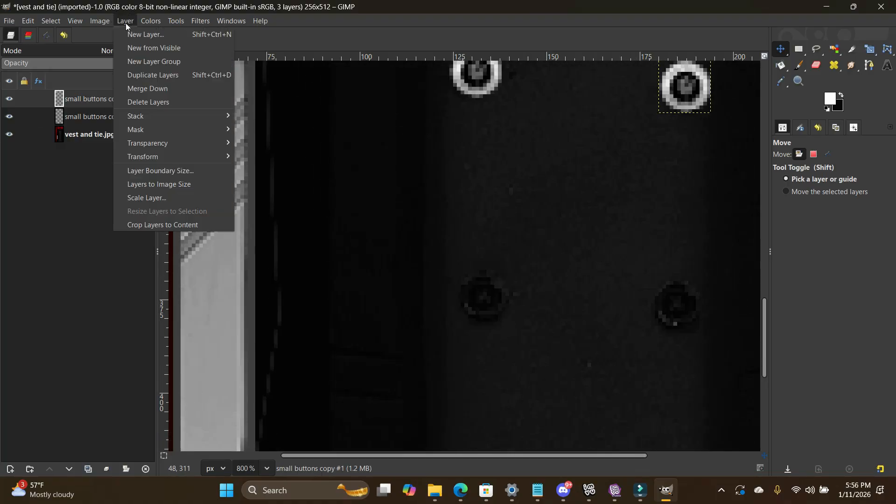
left_click(144, 74)
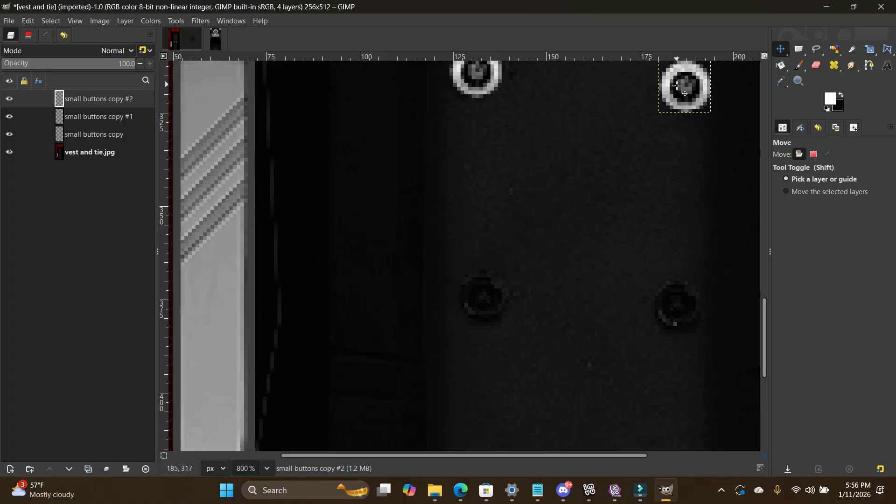
left_click_drag(675, 86, 470, 294)
Step: Duplicate the button layer once more and move the copy onto the right button of the vest's middle row
left_click(117, 23)
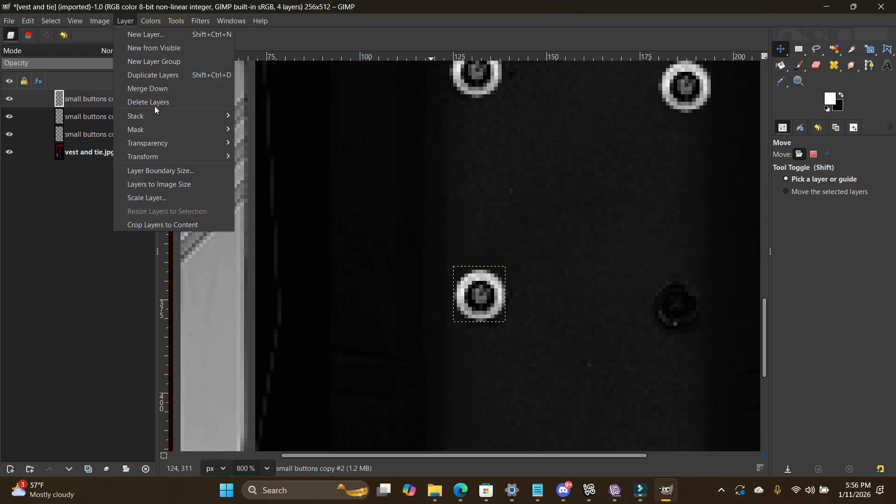
left_click(144, 74)
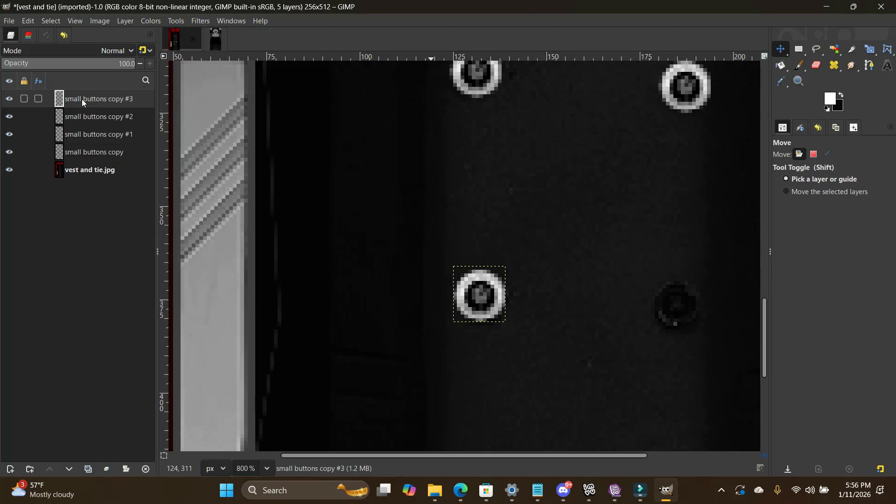
left_click_drag(502, 300, 699, 309)
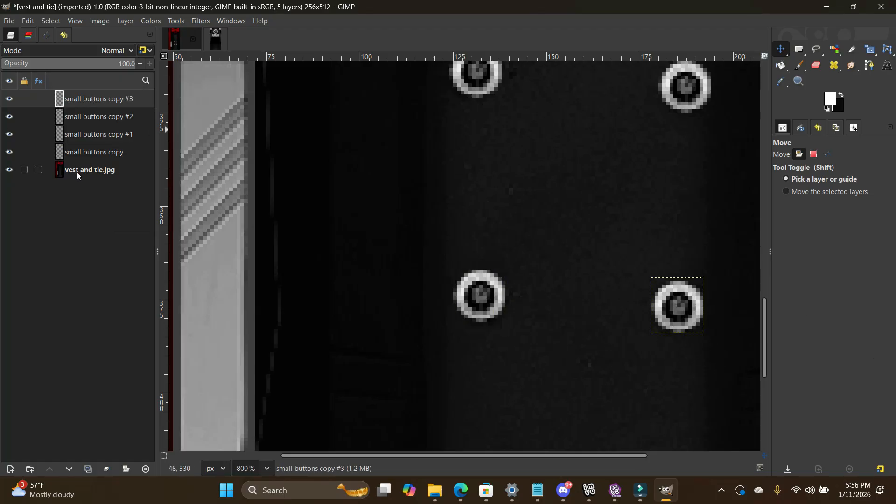
Step: Hide the vest and tie.jpg layer, merge the four visible button layers into one, and show the vest layer again
left_click(10, 170)
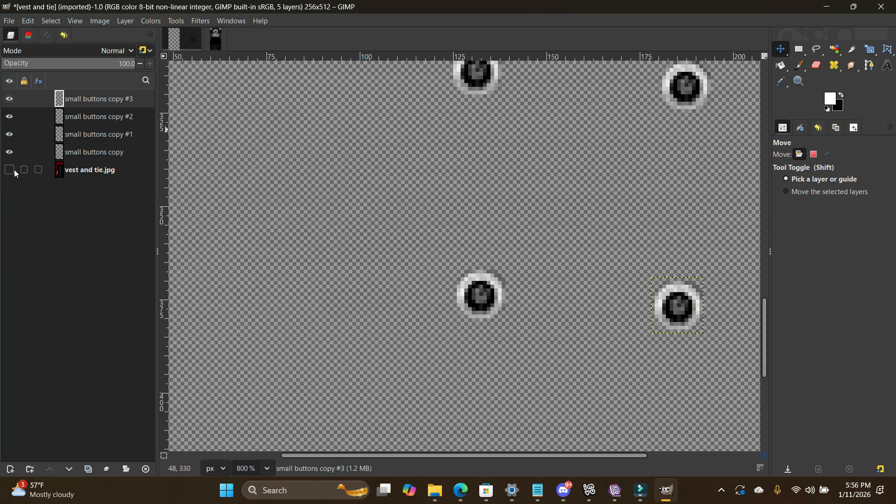
right_click(61, 103)
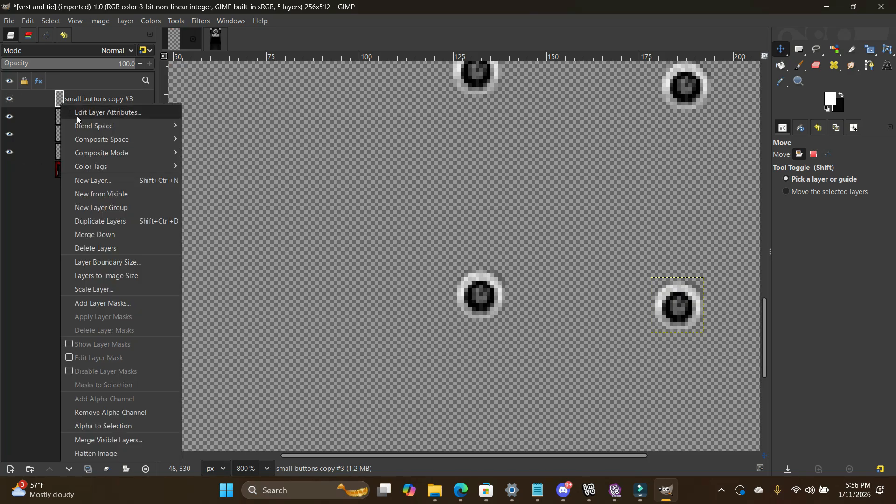
left_click(124, 445)
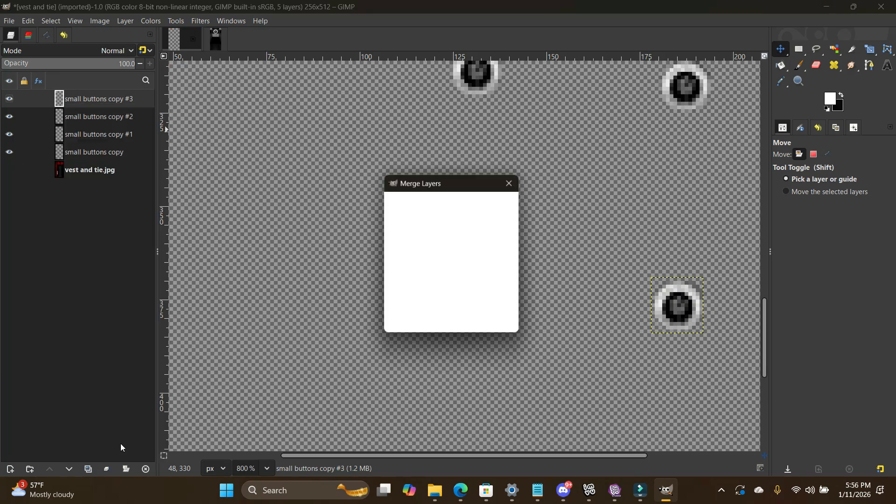
left_click(451, 322)
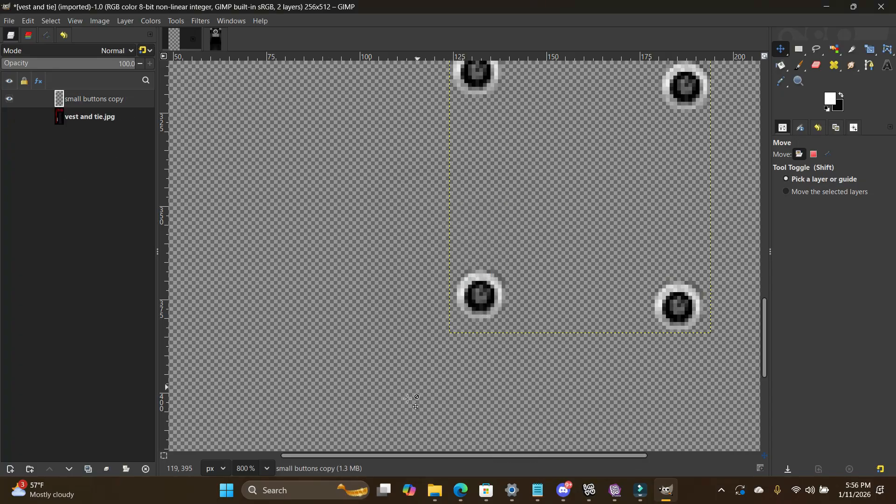
scroll(396, 414, "up", 2)
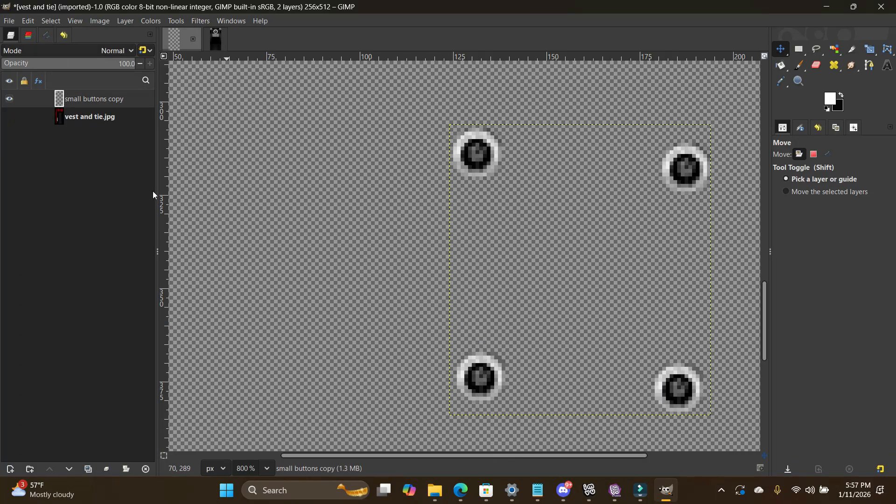
left_click(9, 119)
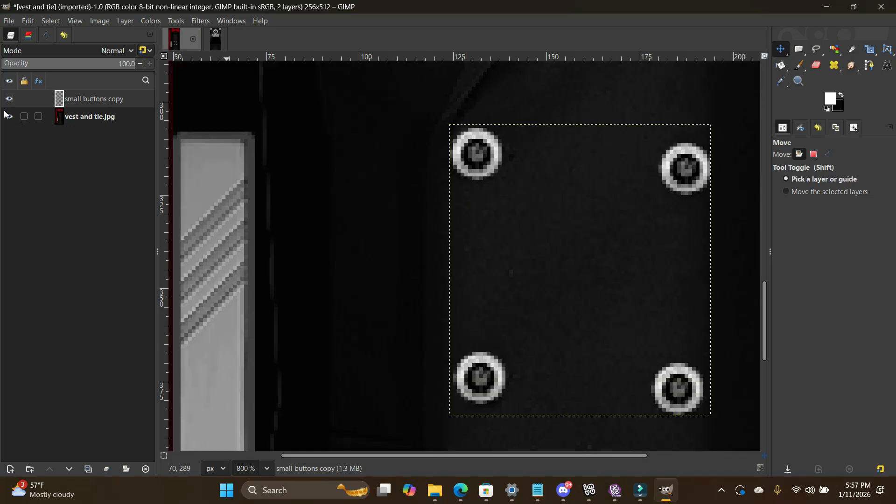
Step: Toggle the vest and tie.jpg layer's visibility to compare the merged buttons with and without the vest behind them
left_click(9, 118)
left_click(13, 120)
left_click(14, 119)
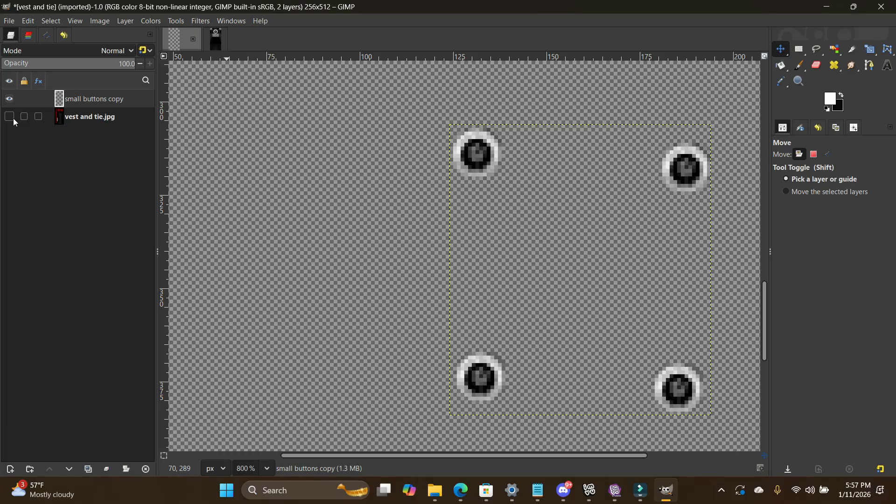
left_click(10, 118)
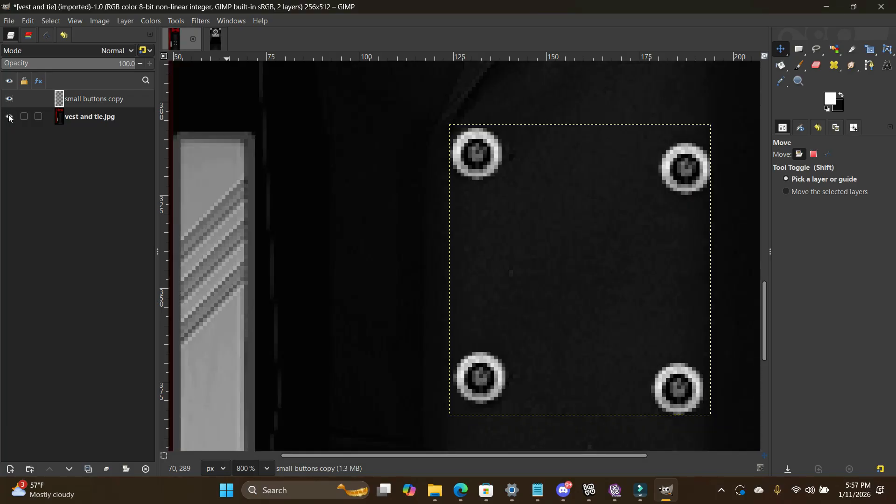
left_click(9, 119)
left_click(10, 119)
Step: Apply a Drop Shadow to the merged button layer with X and Y offsets of 1.667, blur radius 0.60 and opacity 0.904
left_click(192, 20)
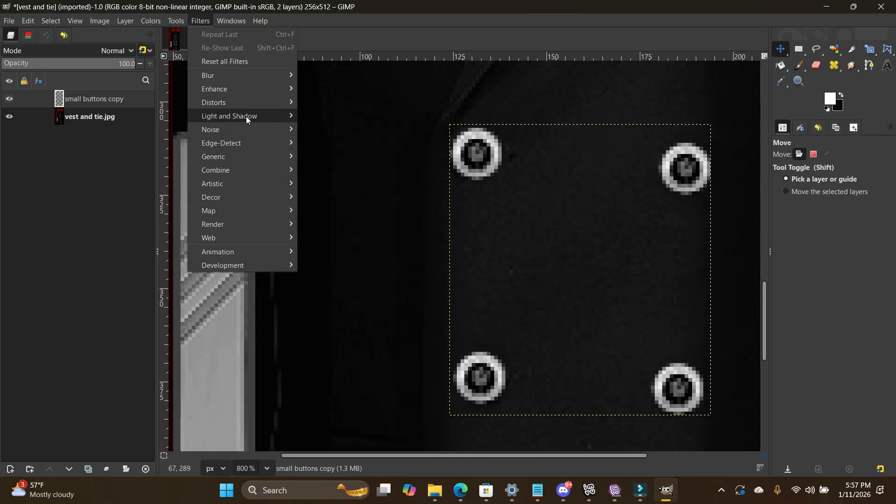
mouse_move(247, 118)
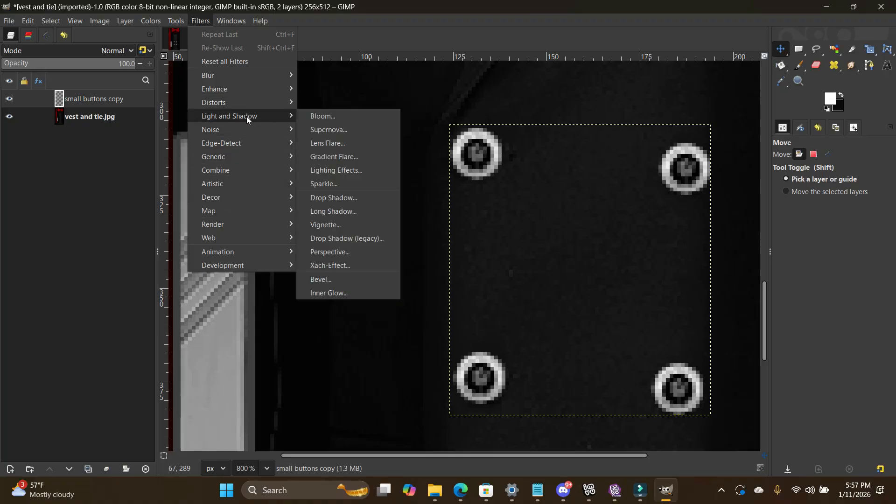
left_click(335, 198)
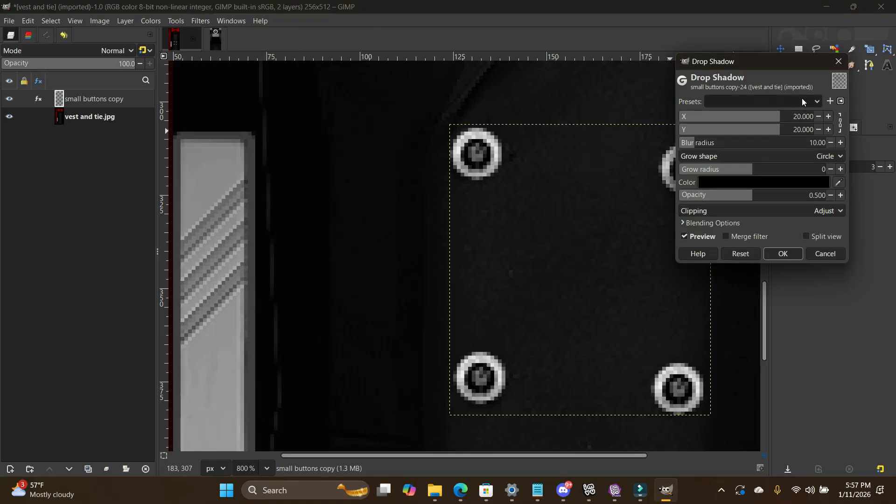
left_click_drag(763, 63, 819, 70)
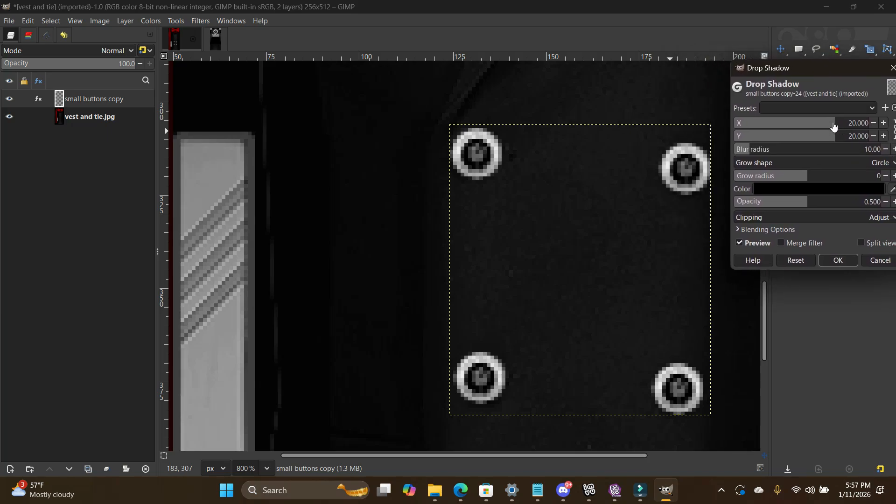
left_click_drag(834, 126, 802, 124)
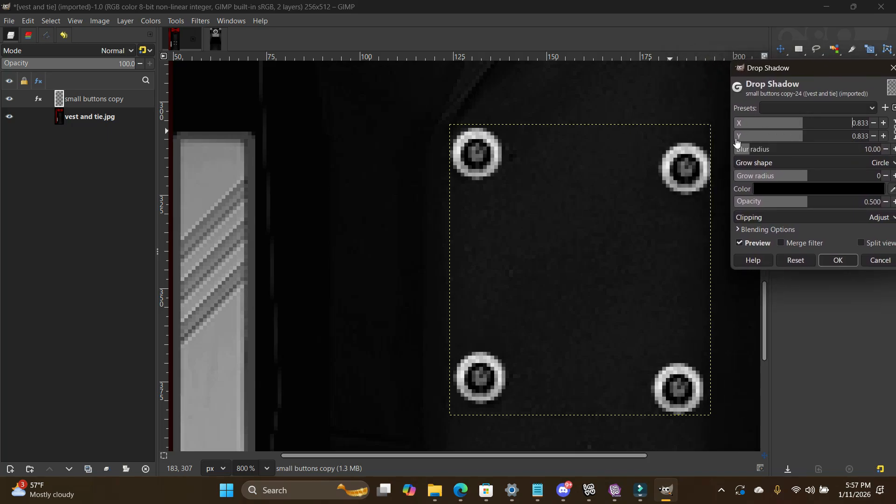
left_click_drag(736, 151, 734, 147)
left_click_drag(804, 124, 808, 122)
left_click(813, 204)
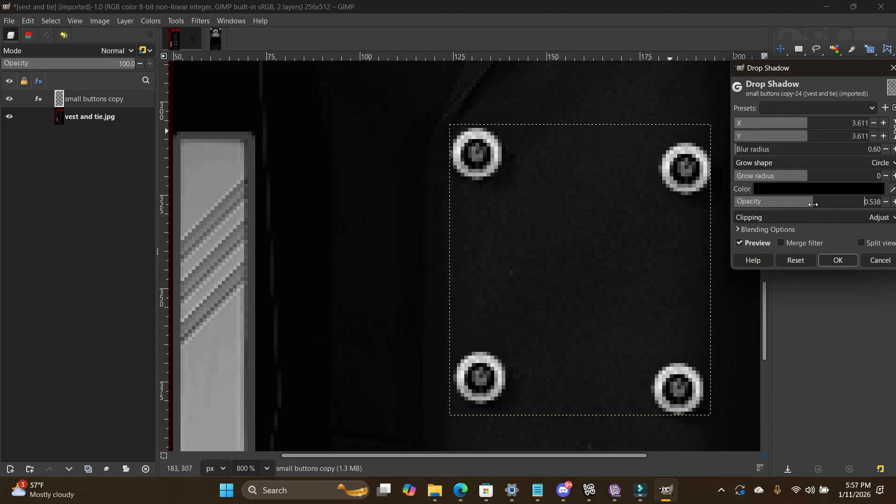
left_click_drag(813, 204, 862, 207)
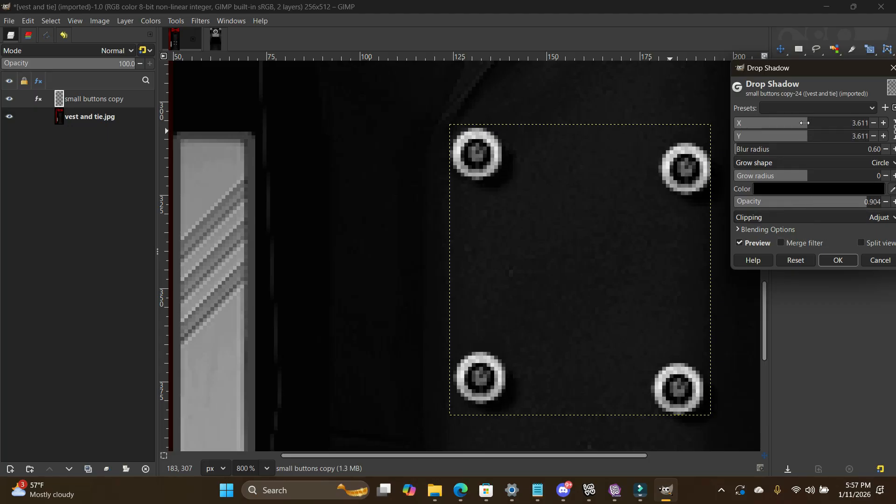
left_click_drag(805, 122, 806, 126)
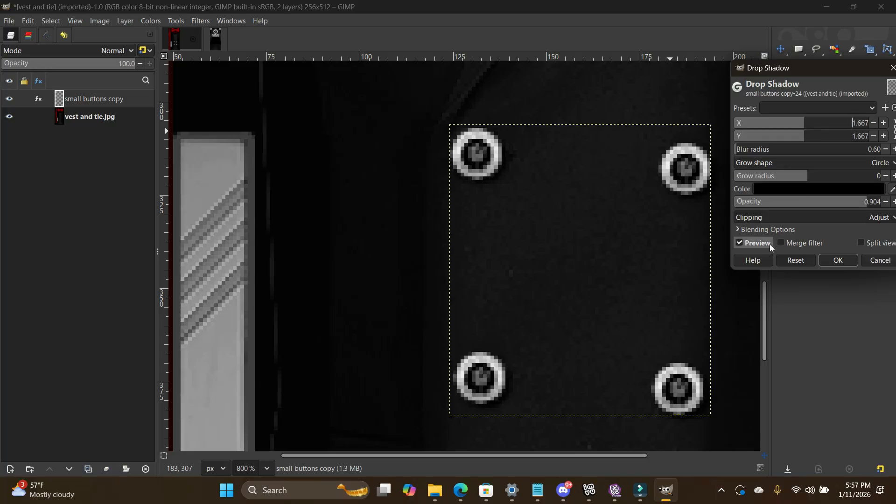
left_click(837, 262)
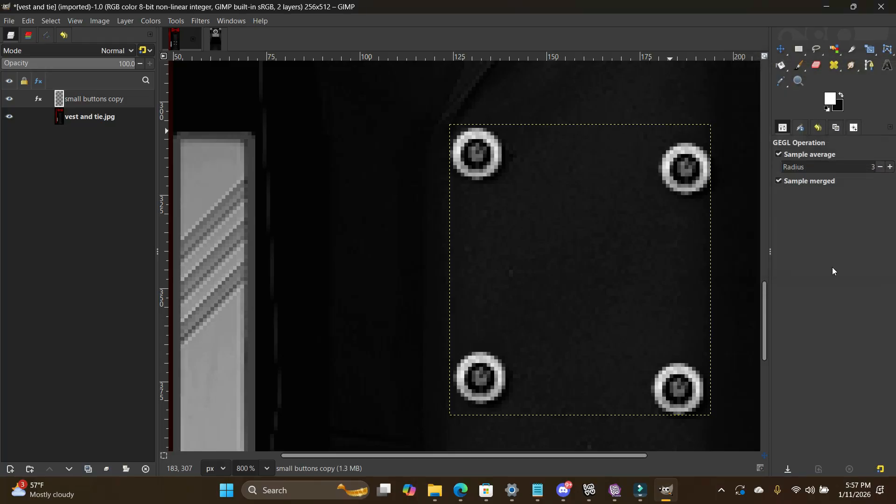
Step: Select the vest and tie.jpg layer, set the zoom to 100%, and overwrite the original vest and tie.jpg file
left_click(84, 119)
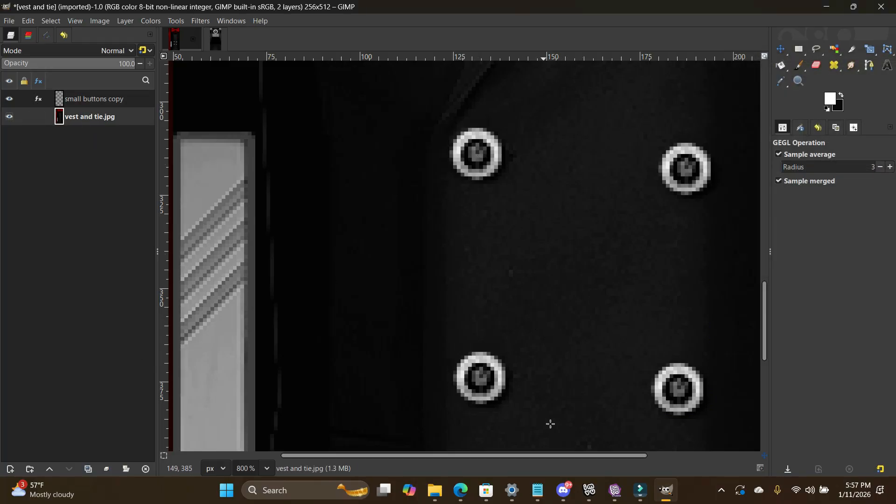
left_click(267, 469)
left_click(254, 405)
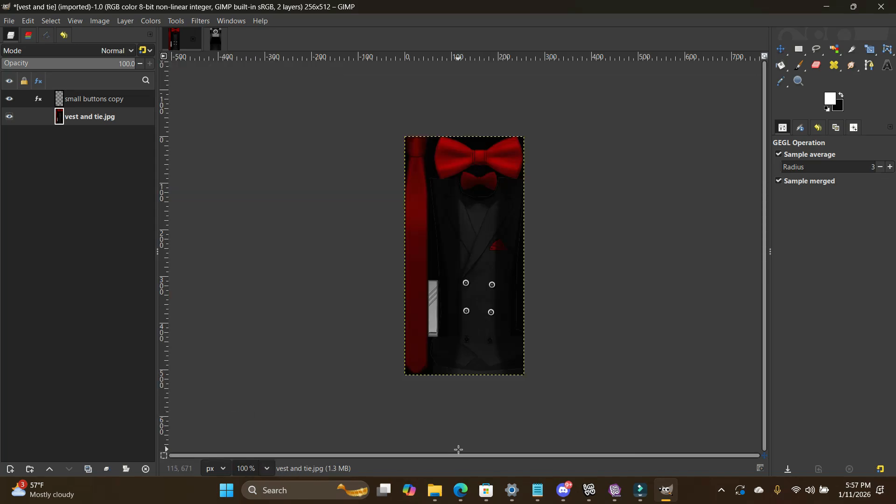
left_click(9, 22)
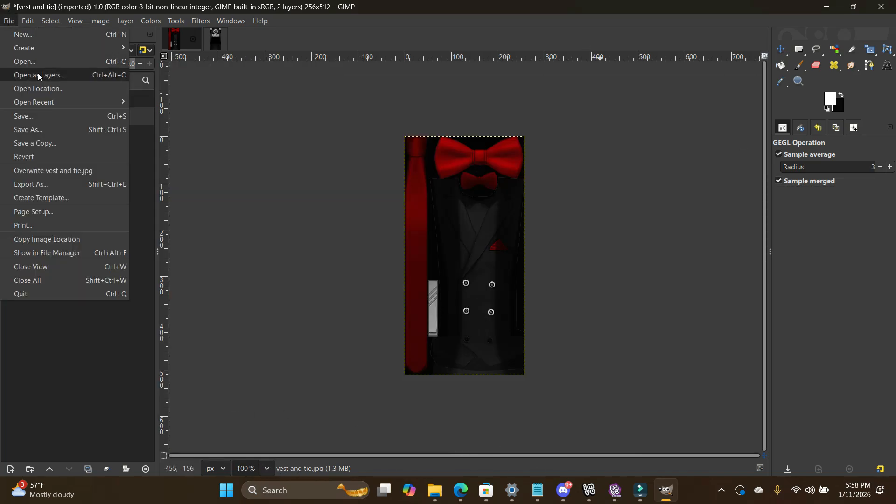
left_click(69, 172)
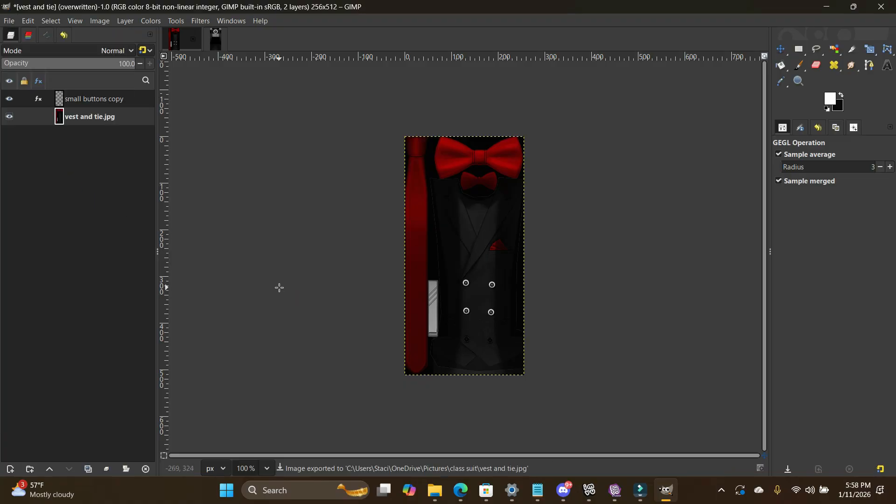
Step: Switch to IMVU Studio, reimport vest and tie.jpg as material 8's diffuse texture, replacing the existing file, and preview the vest on the avatar
left_click(620, 501)
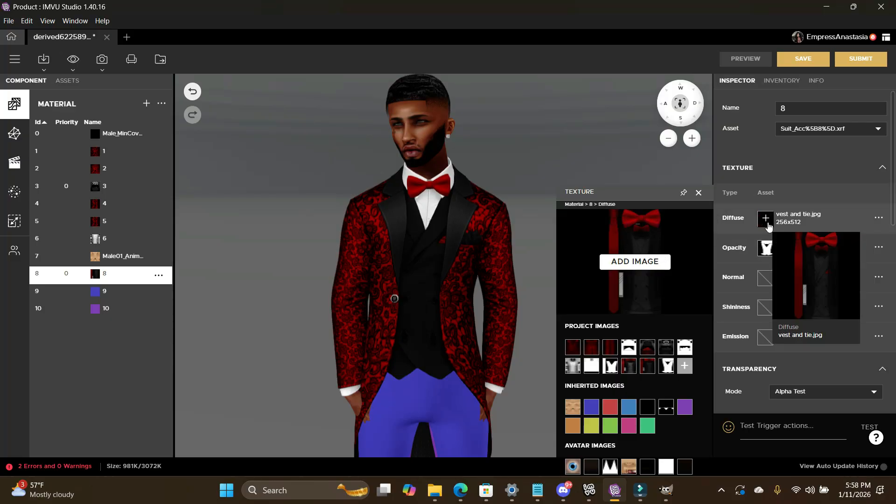
left_click(634, 263)
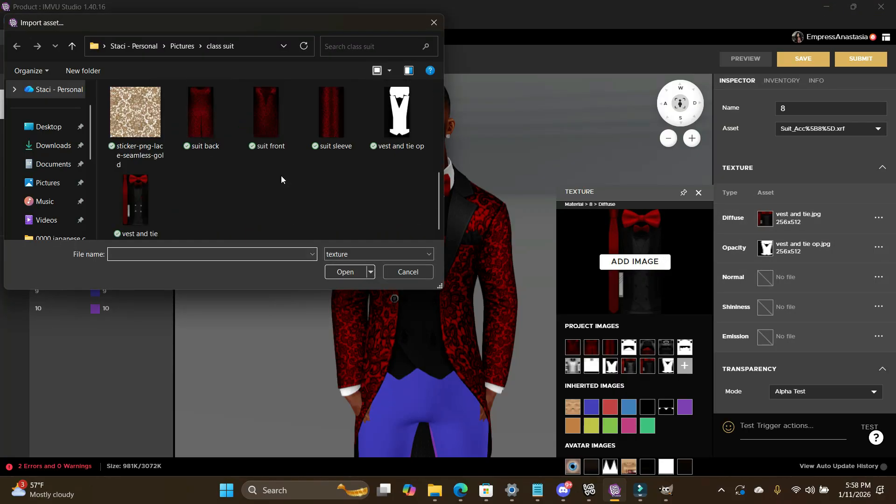
double_click(144, 198)
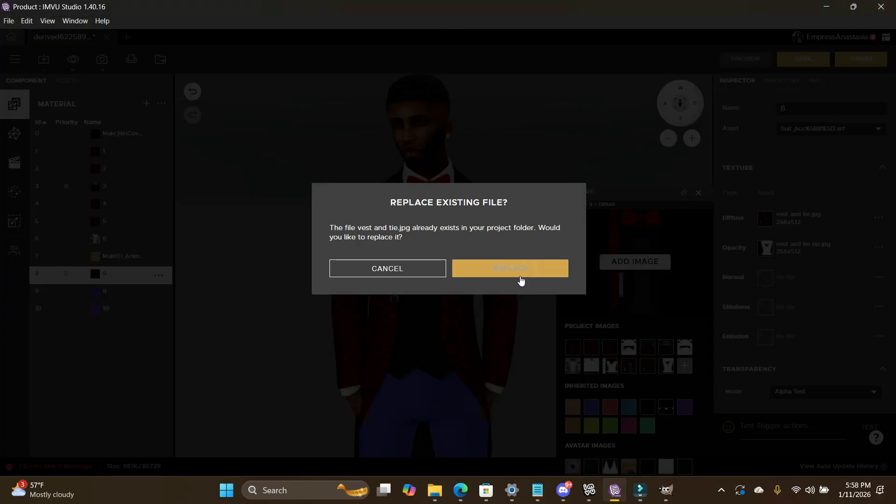
left_click(515, 275)
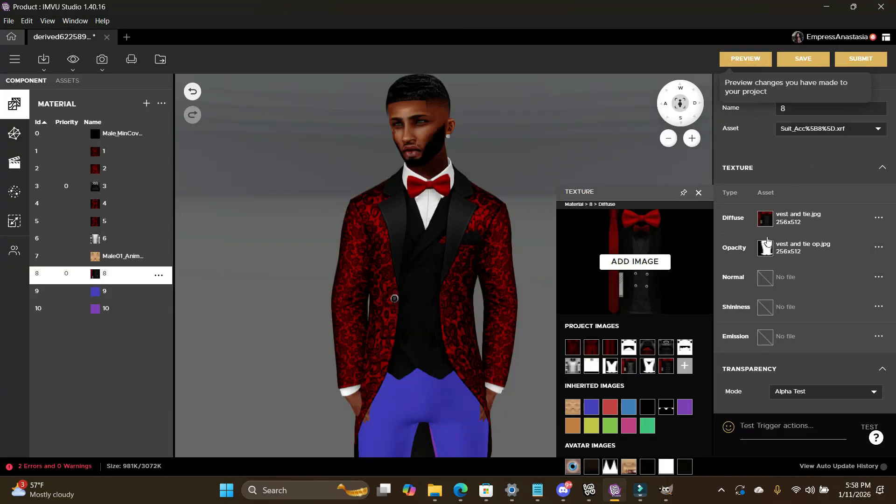
left_click(750, 59)
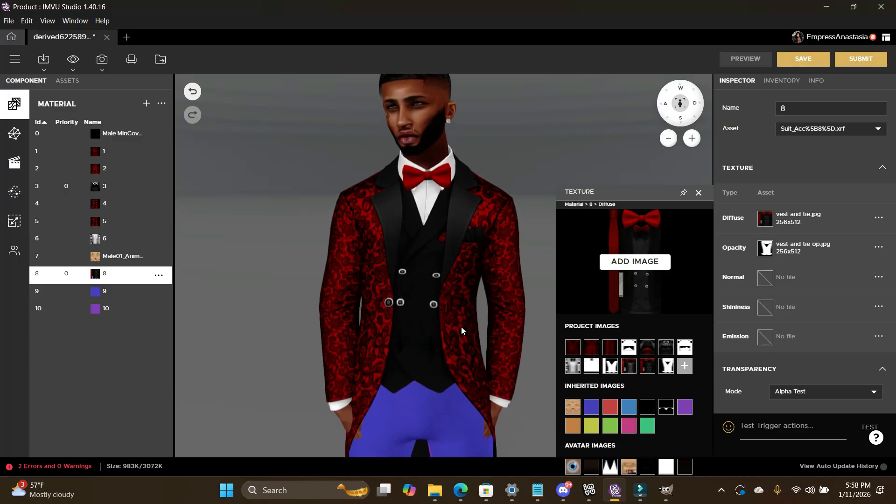
scroll(461, 329, "up", 3)
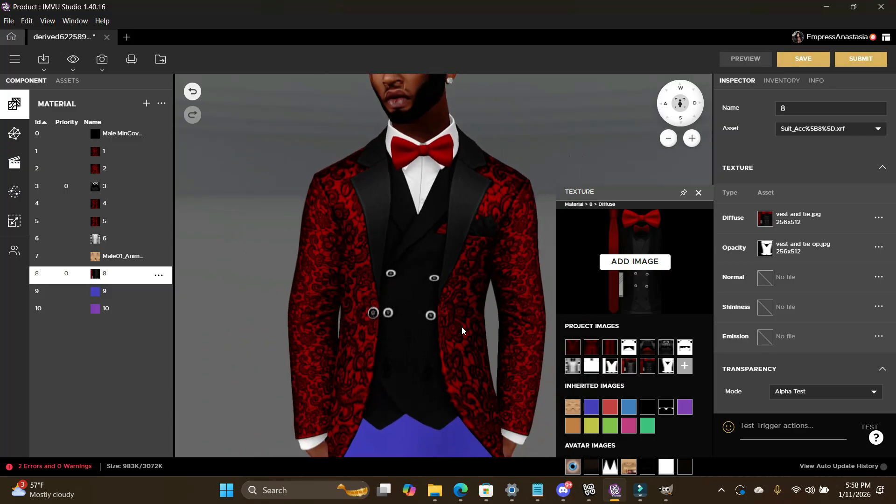
scroll(461, 326, "down", 5)
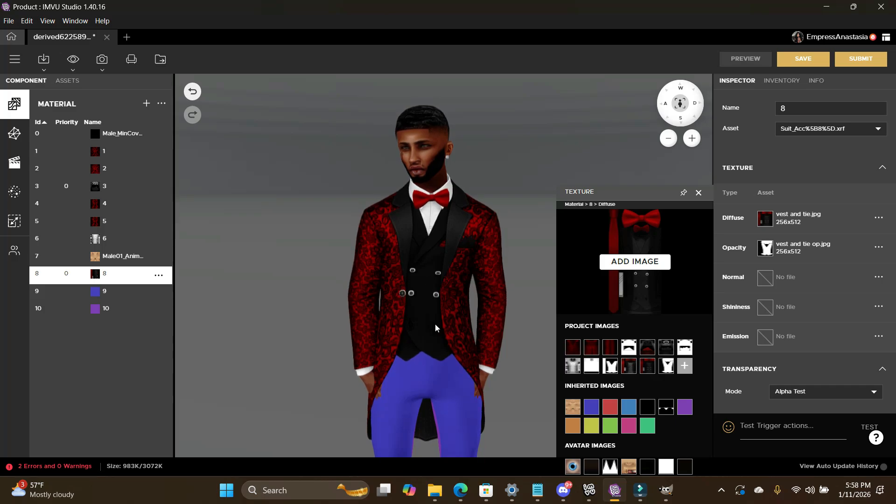
scroll(436, 325, "up", 5)
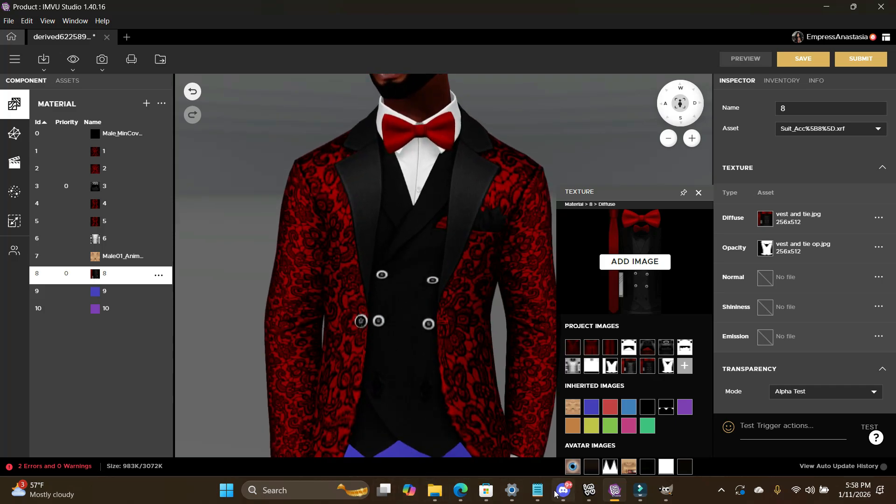
Step: Switch to GIMP and delete the merged button layer from the vest and tie image
left_click(666, 490)
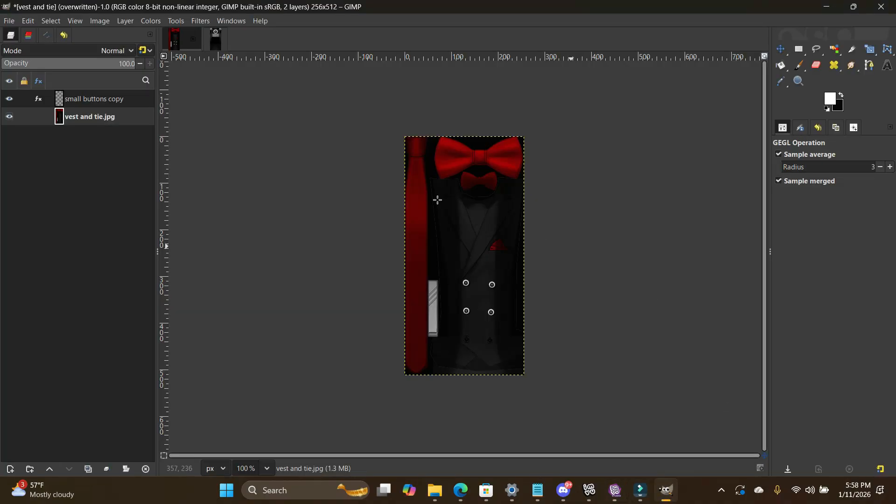
right_click(58, 121)
left_click(85, 100)
right_click(86, 100)
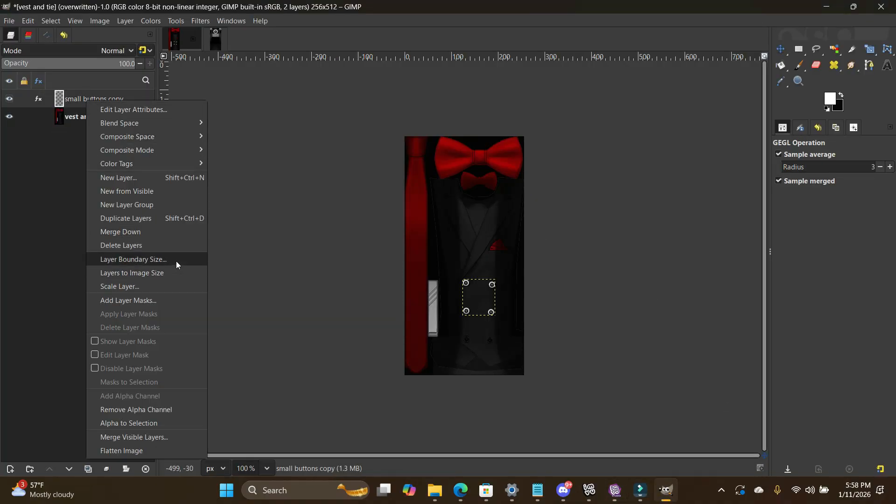
left_click(167, 248)
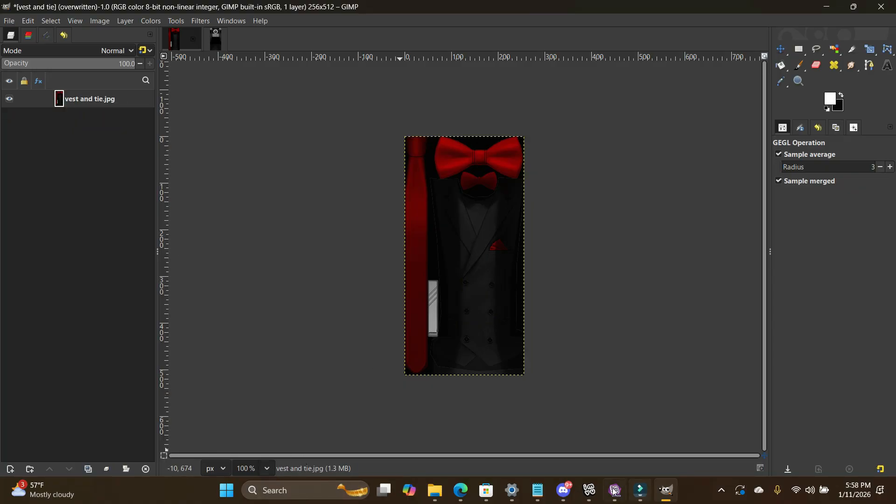
Step: Switch back to IMVU Studio and examine the vest's buttons close up on the avatar
left_click(589, 490)
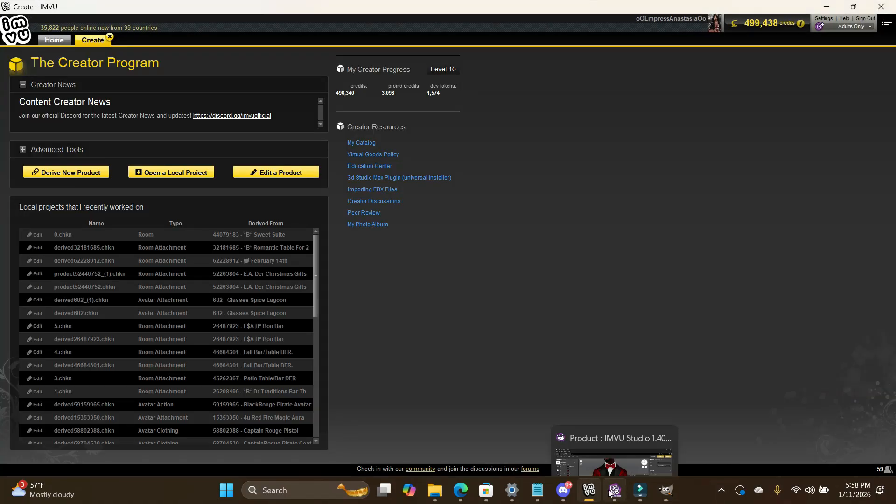
left_click(613, 493)
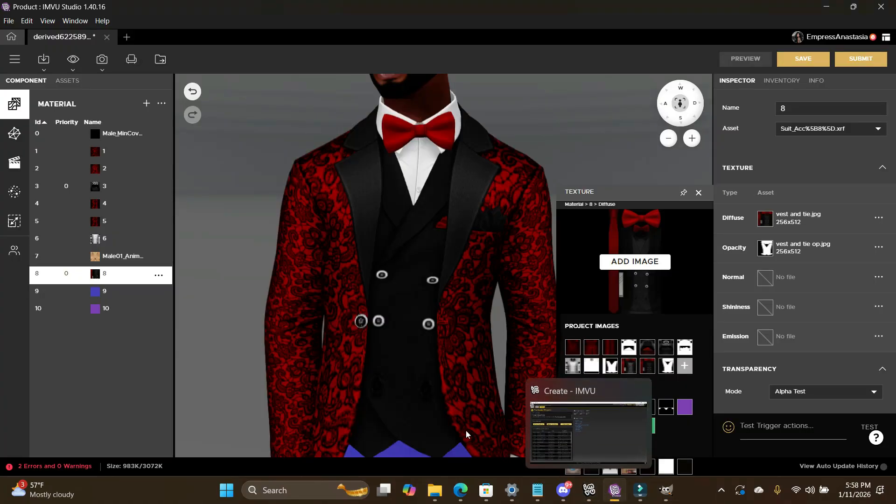
scroll(465, 430, "up", 5)
left_click_drag(442, 421, 477, 278)
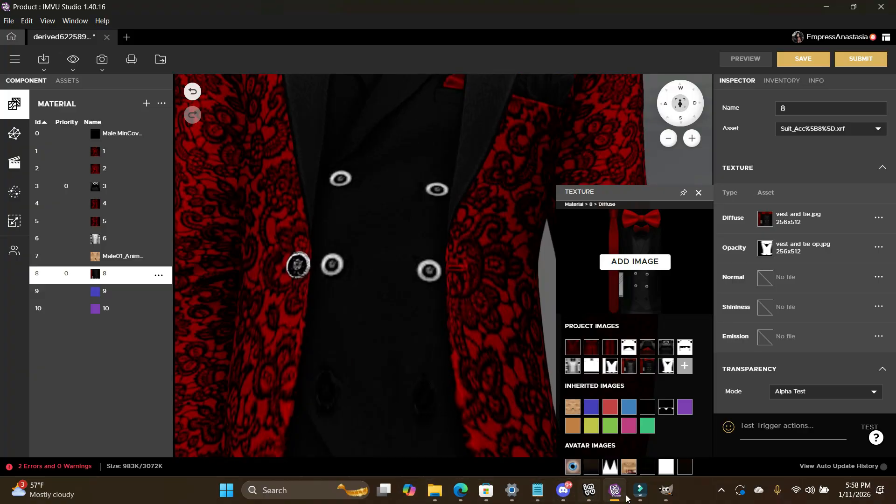
Step: Switch to GIMP and set up the Paintbrush with the 2. Hardness 100 brush at size 13 for the vest and tie image
left_click(666, 497)
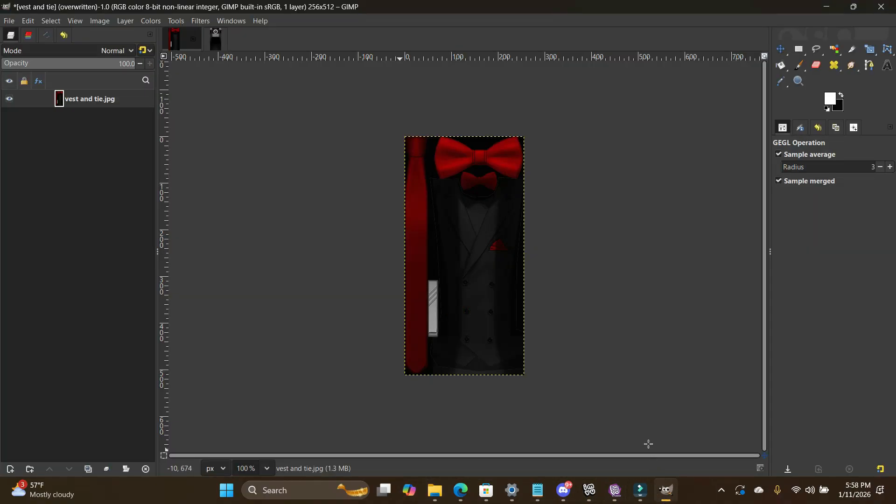
left_click(267, 470)
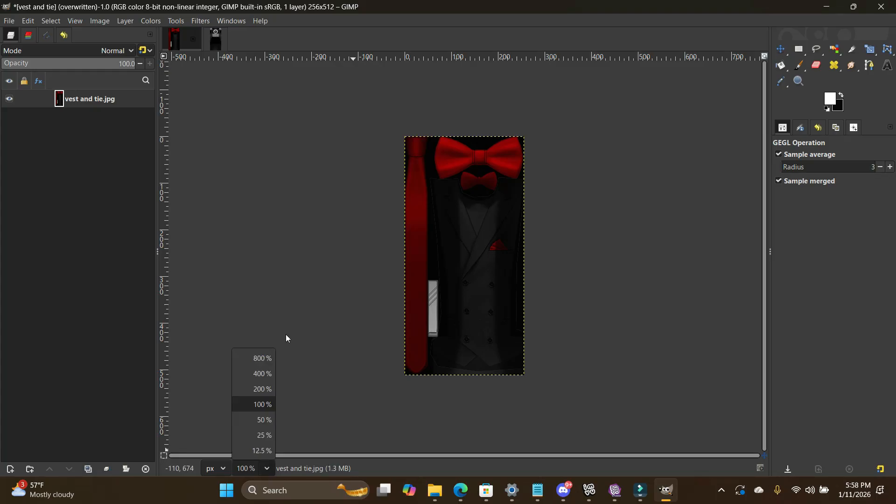
left_click(262, 391)
left_click(799, 66)
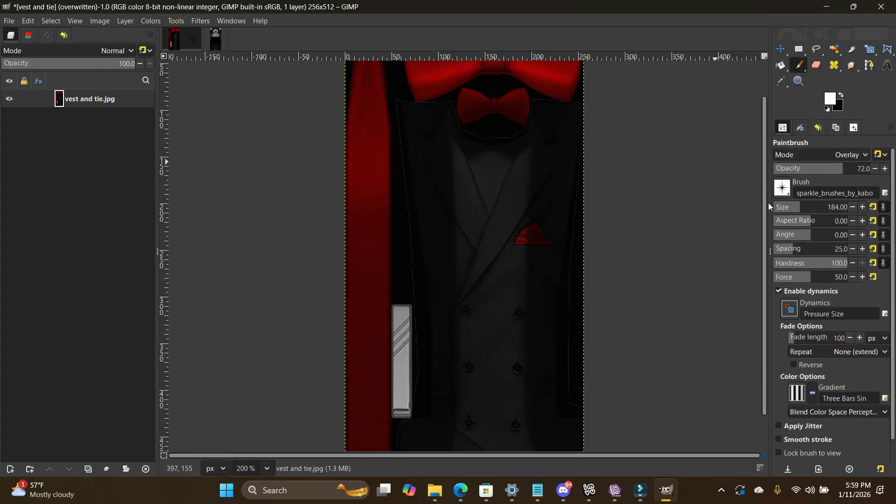
left_click(787, 186)
left_click(808, 224)
left_click(825, 144)
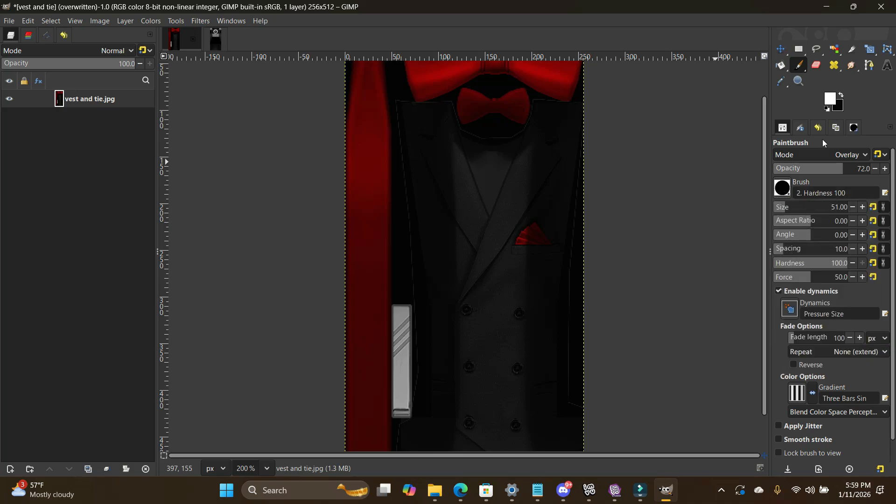
left_click(780, 209)
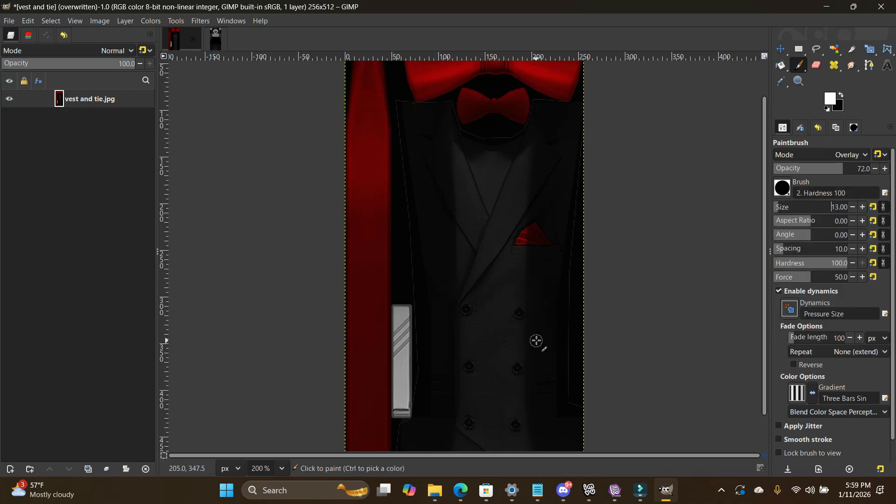
Step: Lighten the upper four vest buttons with a size 11 white Overlay brush and overwrite vest and tie.jpg
left_click(281, 469)
left_click(271, 373)
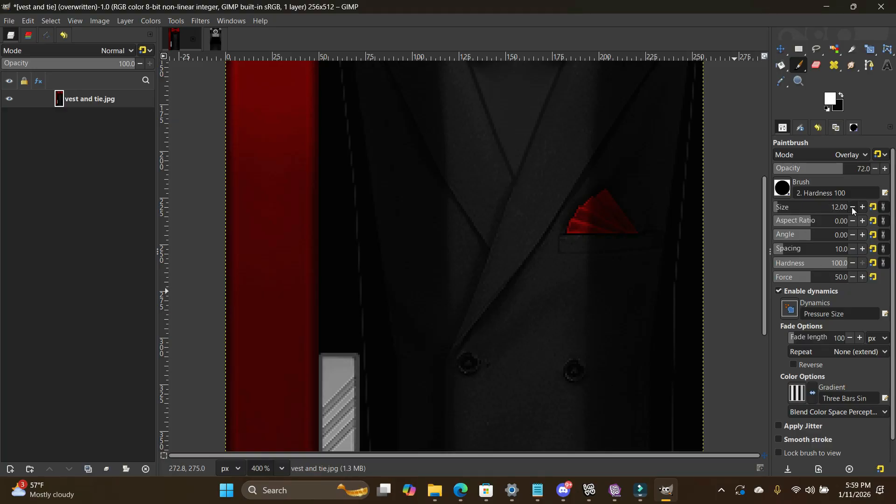
left_click(467, 365)
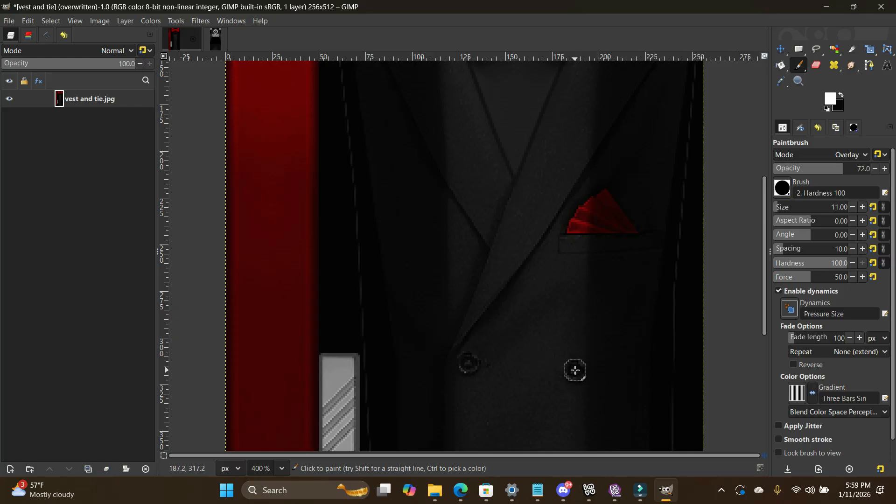
scroll(666, 385, "down", 5)
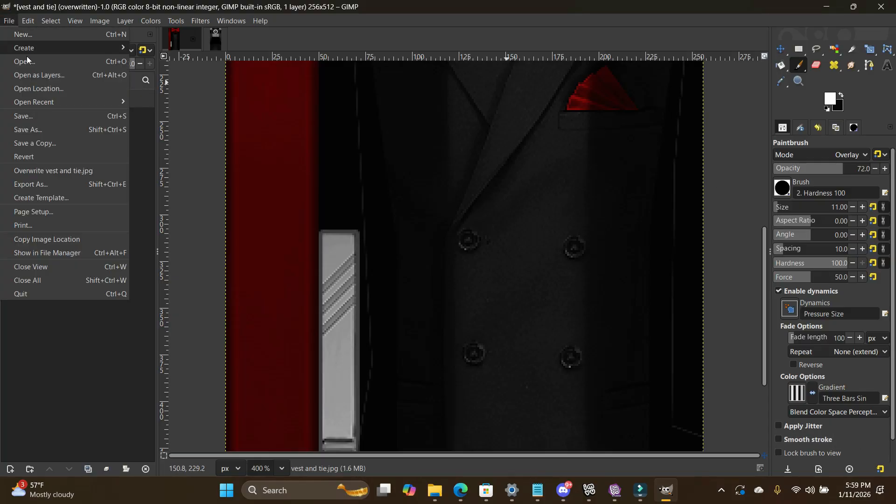
left_click(64, 172)
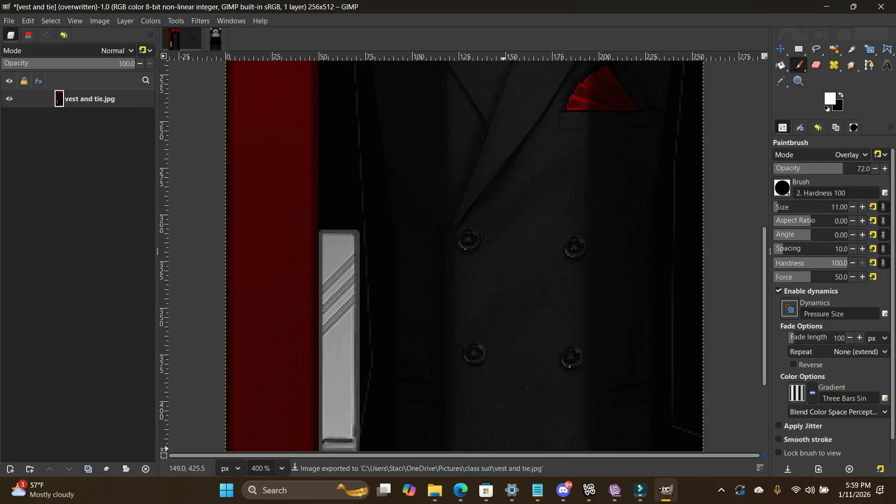
Step: Switch to IMVU Studio, reimport vest and tie.jpg as material 8's diffuse texture, replacing the existing file, and inspect the vest buttons close up
left_click(614, 495)
scroll(436, 332, "down", 8)
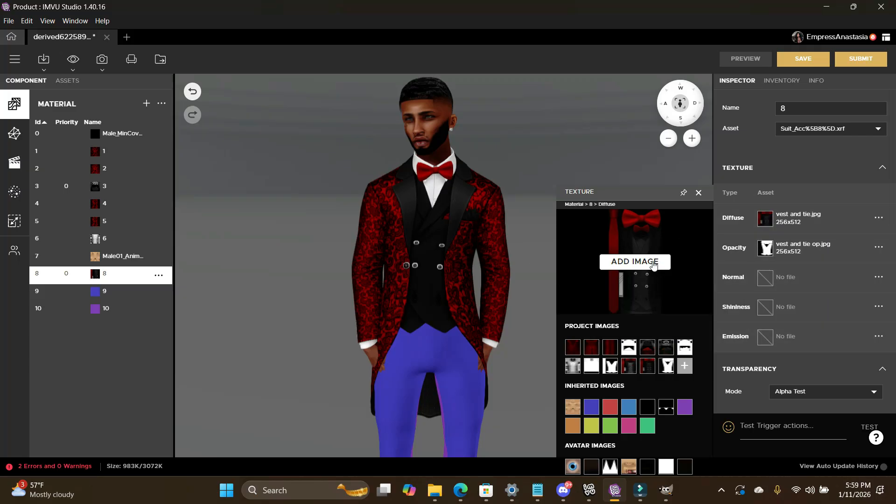
left_click(682, 281)
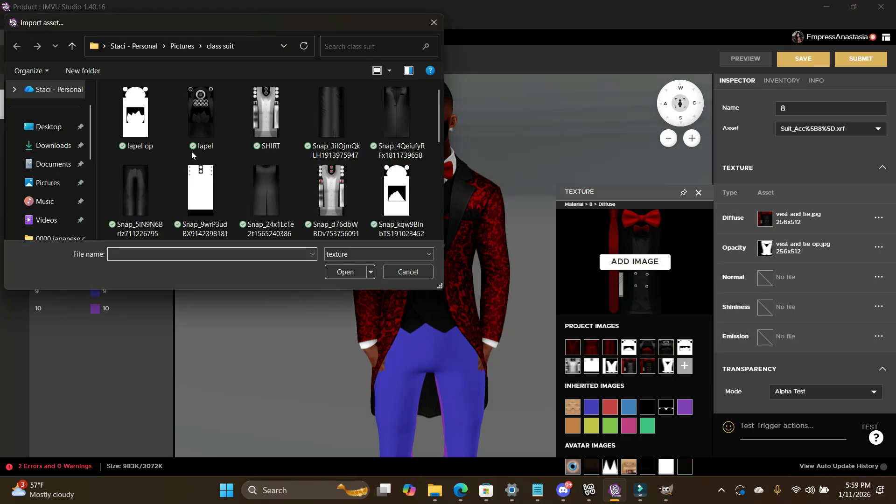
scroll(355, 199, "down", 5)
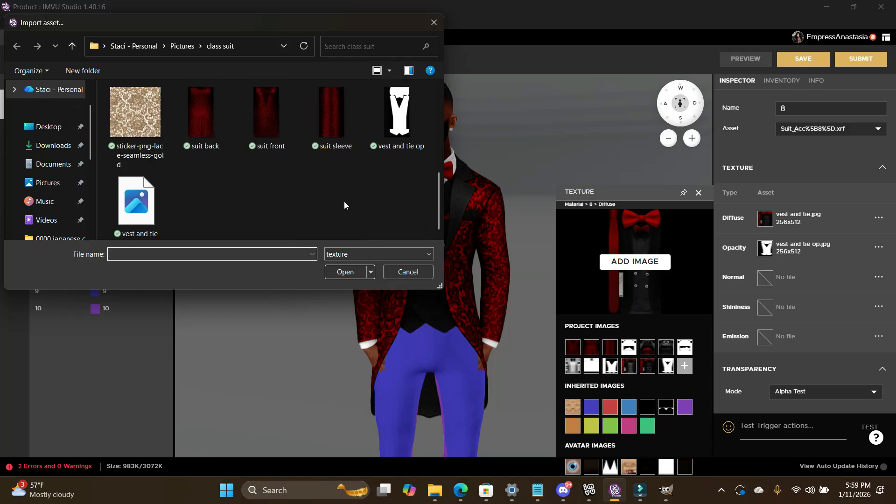
double_click(146, 214)
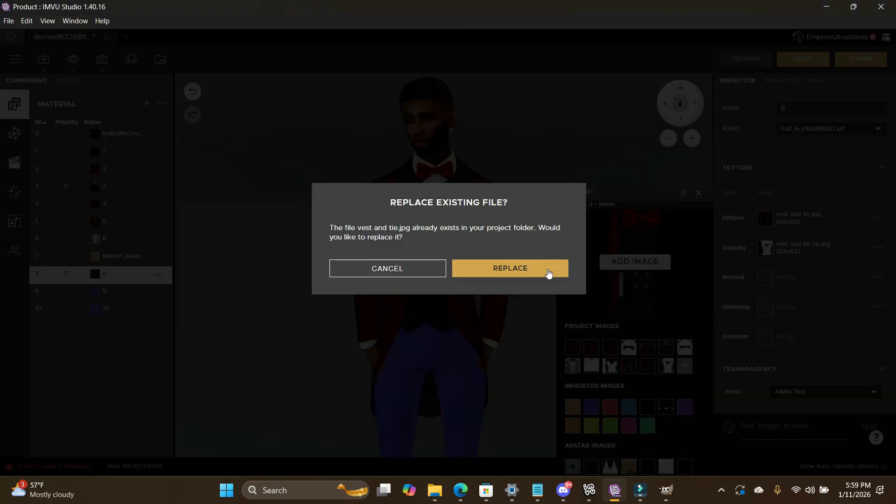
left_click(549, 273)
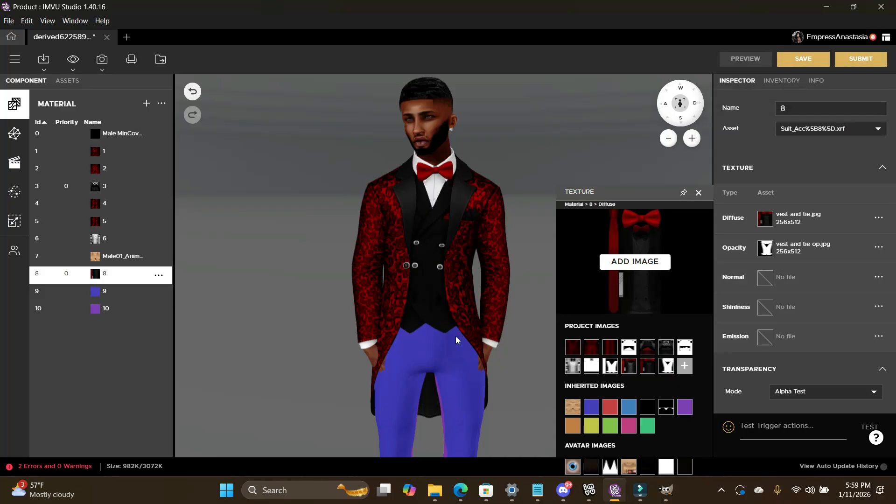
scroll(423, 355, "up", 5)
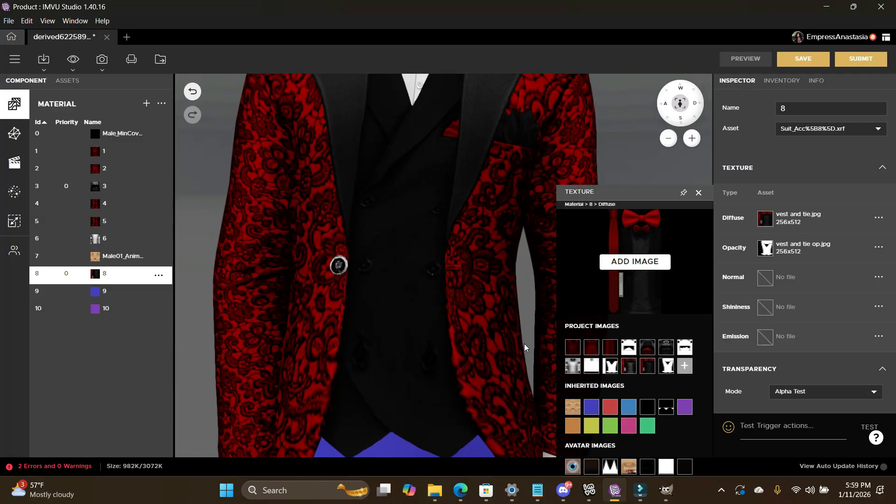
left_click_drag(524, 344, 539, 271)
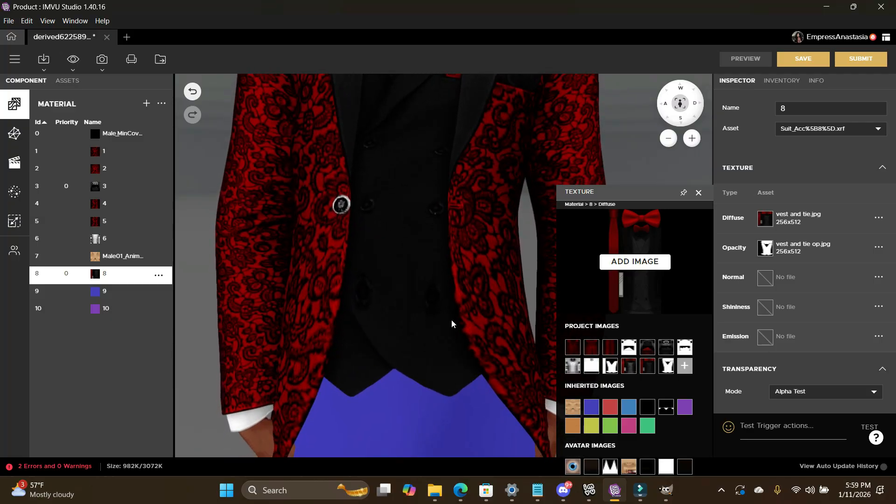
Step: Switch to GIMP, lighten the bottom pair of vest buttons with the same Overlay brush, and overwrite vest and tie.jpg
left_click(675, 493)
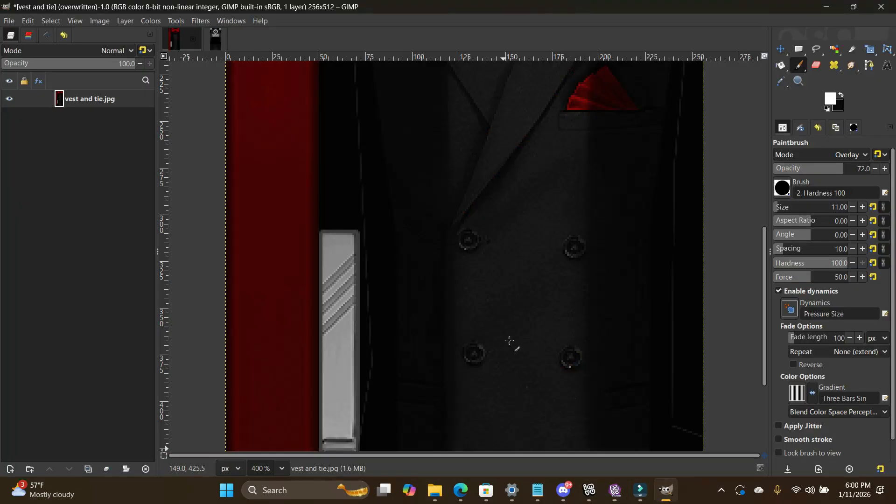
scroll(510, 344, "down", 5)
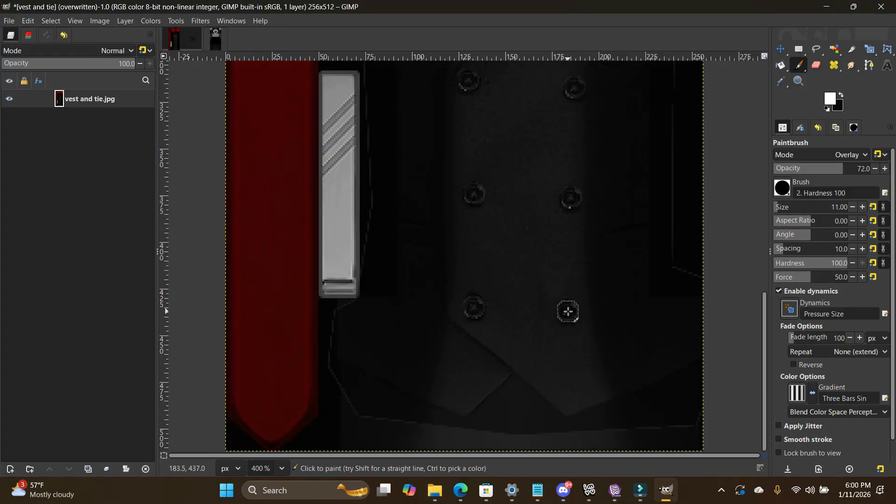
left_click(9, 22)
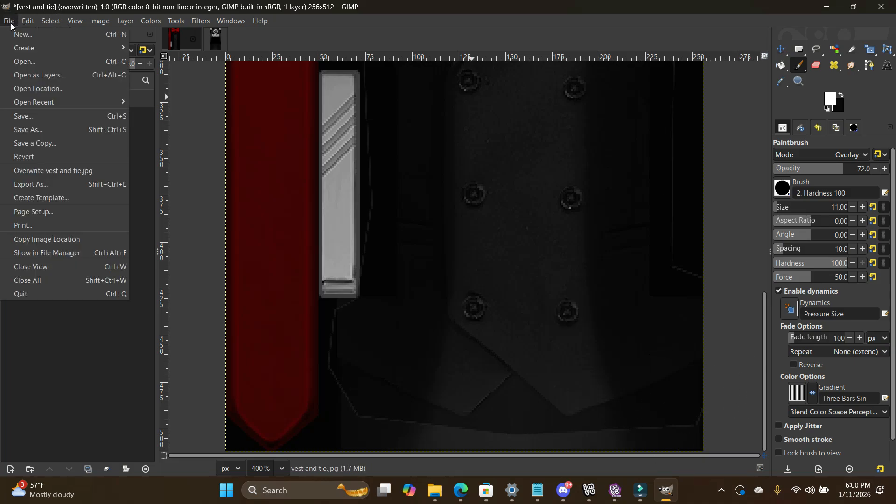
left_click(79, 172)
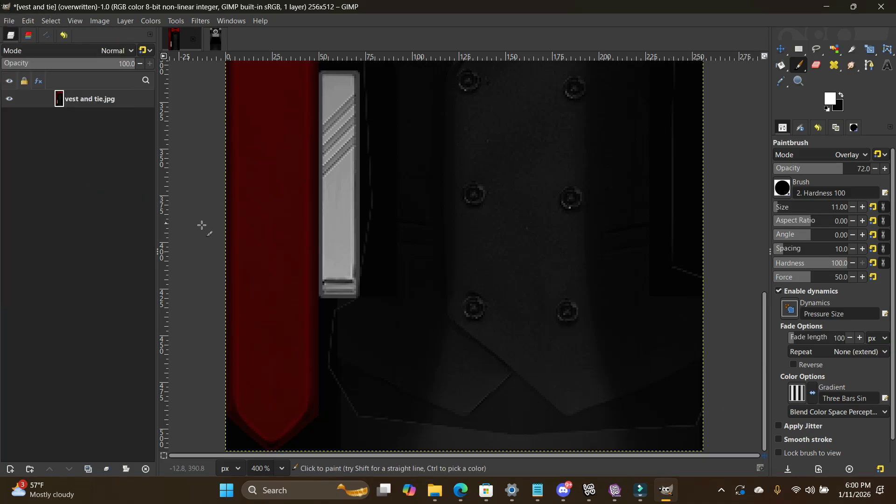
Step: Switch to IMVU Studio, replace material 8's diffuse texture with the updated vest and tie.jpg, and preview it on the avatar
left_click(614, 491)
scroll(472, 301, "down", 2)
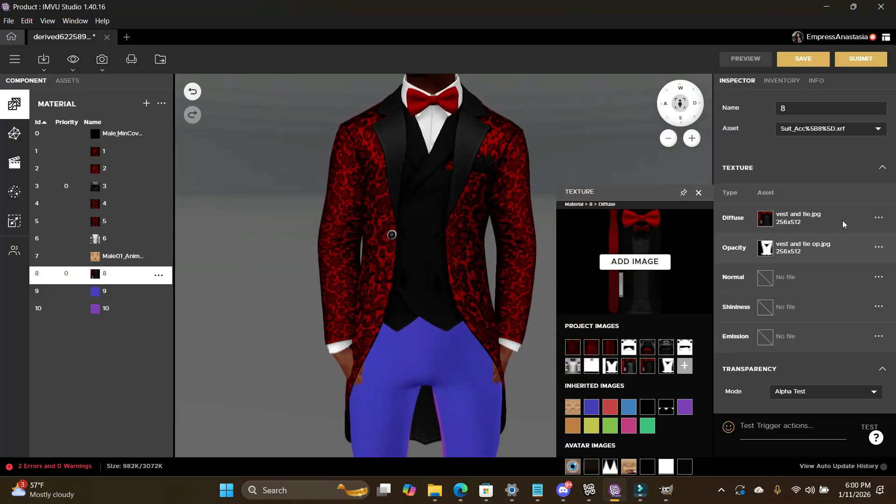
mouse_move(768, 222)
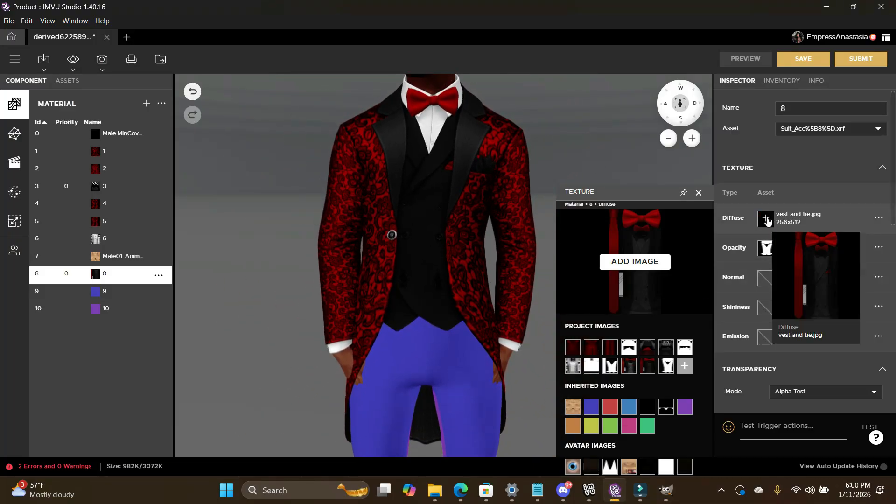
left_click(652, 269)
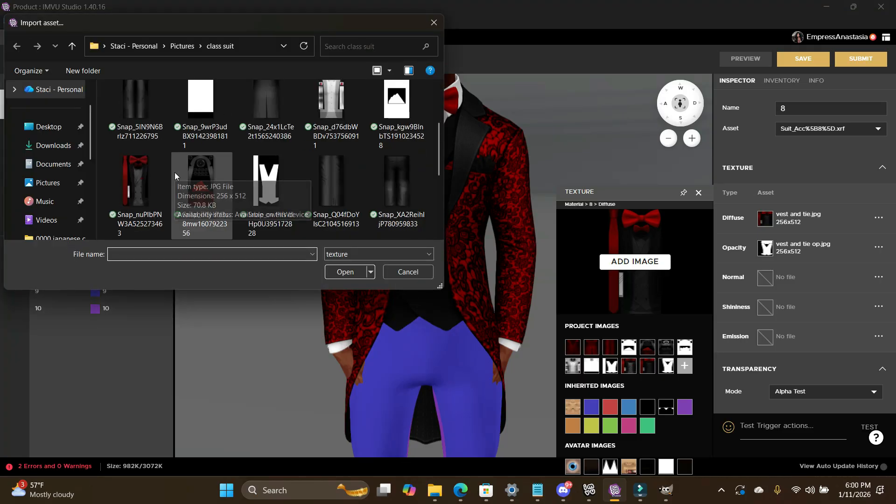
scroll(175, 173, "down", 3)
scroll(175, 173, "up", 3)
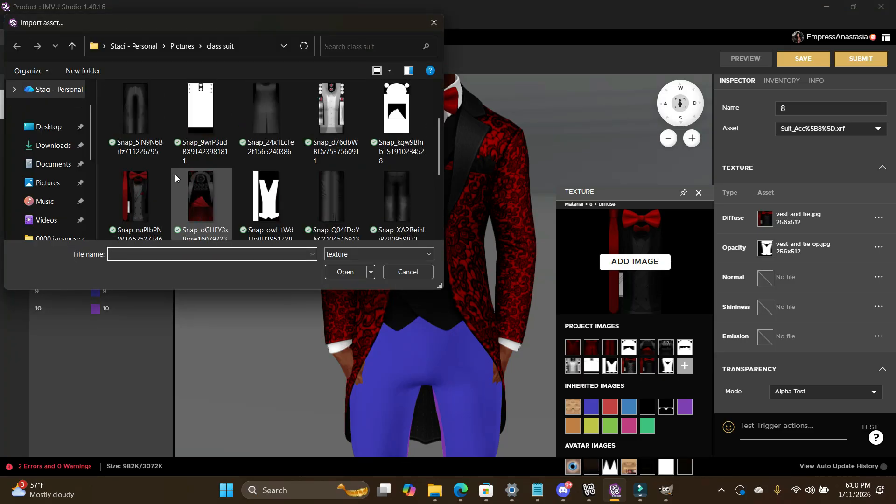
scroll(174, 175, "down", 5)
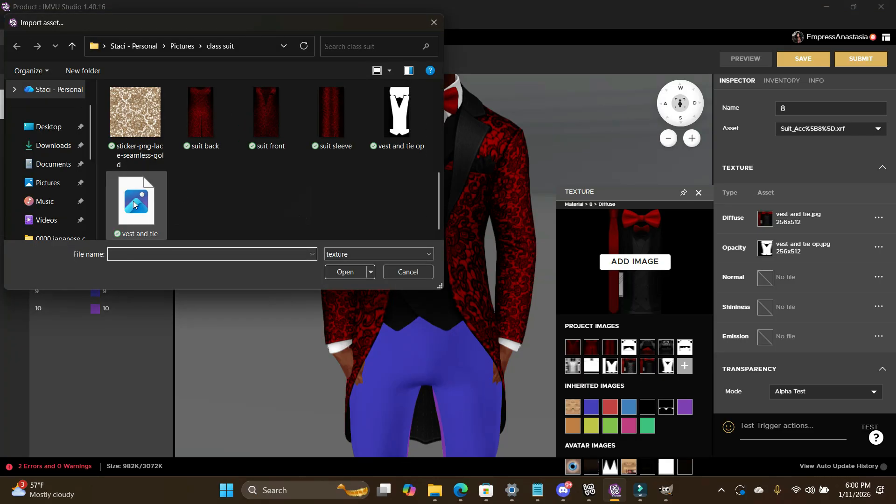
double_click(134, 201)
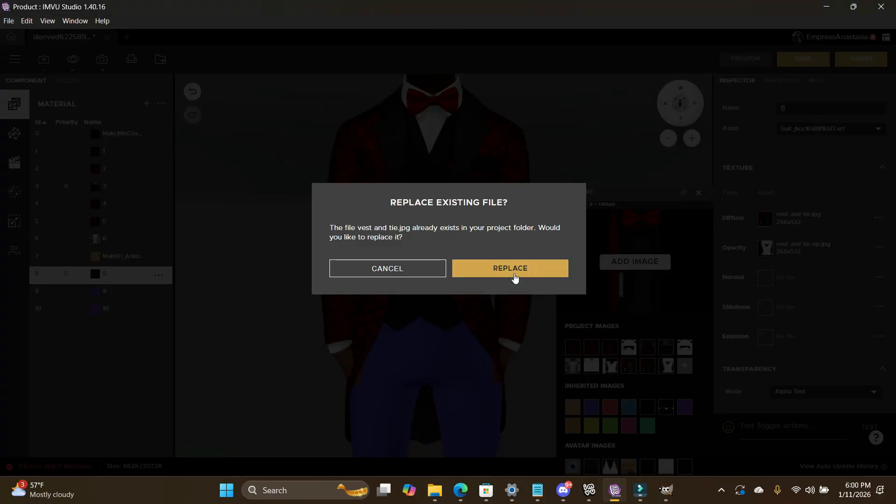
left_click(515, 278)
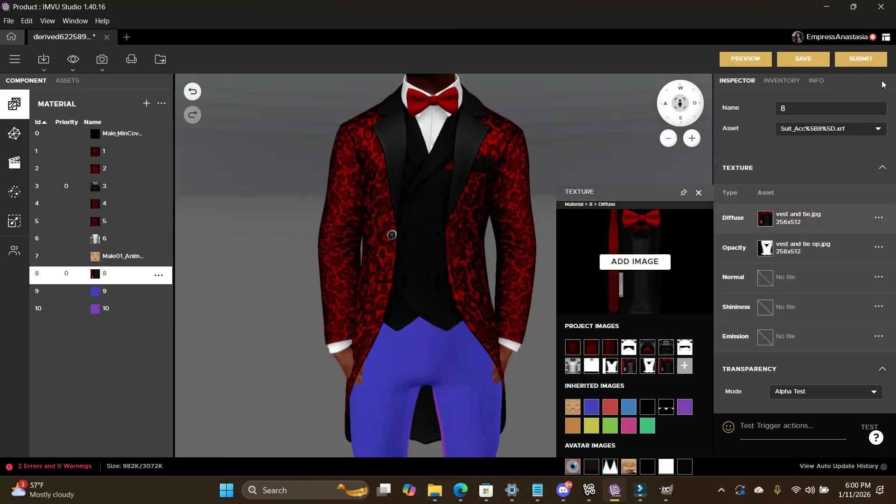
left_click(747, 66)
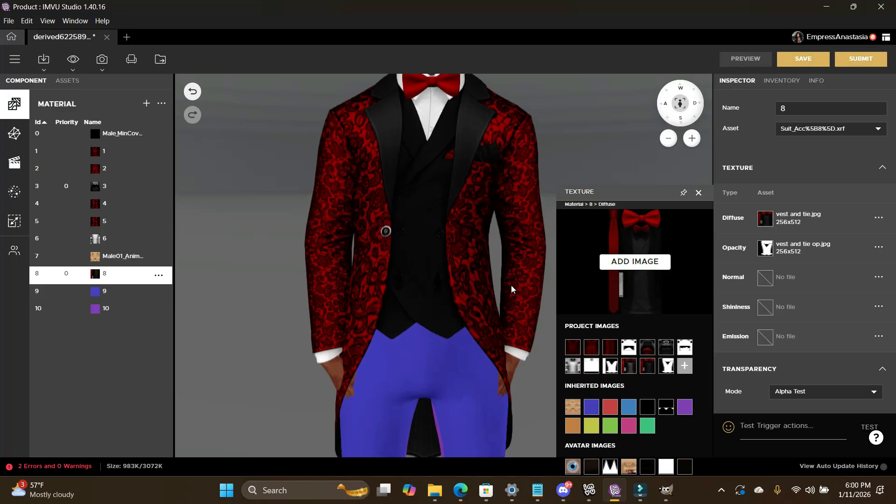
Step: Examine the vest buttons, bow tie and whole suit on the avatar both close up and from a distance
scroll(508, 287, "down", 5)
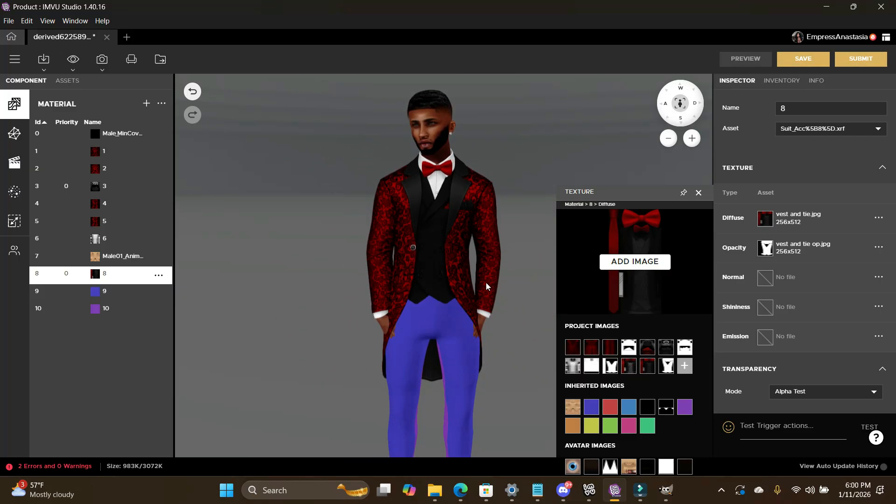
scroll(486, 282, "up", 5)
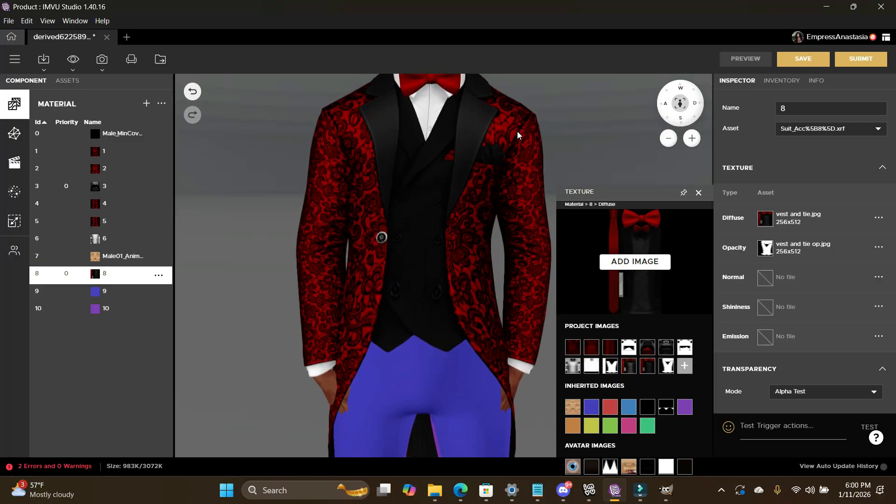
left_click_drag(517, 130, 502, 290)
scroll(499, 289, "up", 4)
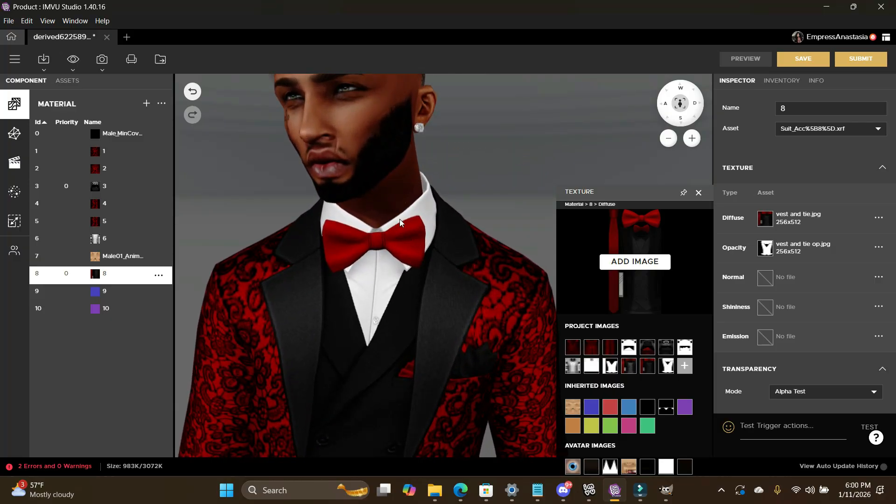
scroll(396, 266, "down", 6)
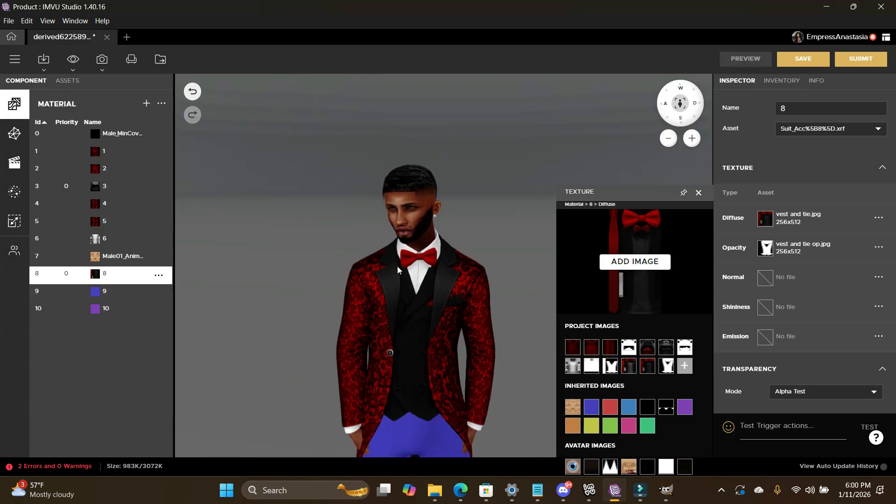
scroll(435, 307, "up", 6)
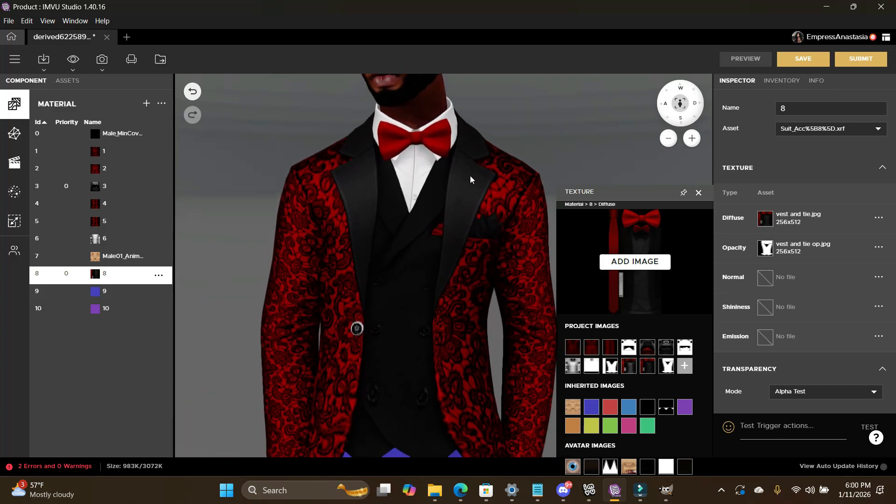
scroll(459, 262, "down", 5)
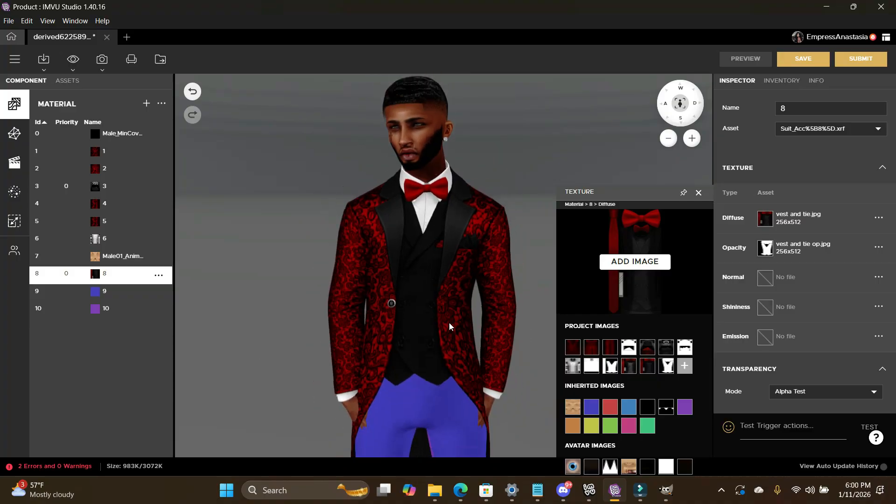
scroll(449, 320, "down", 3)
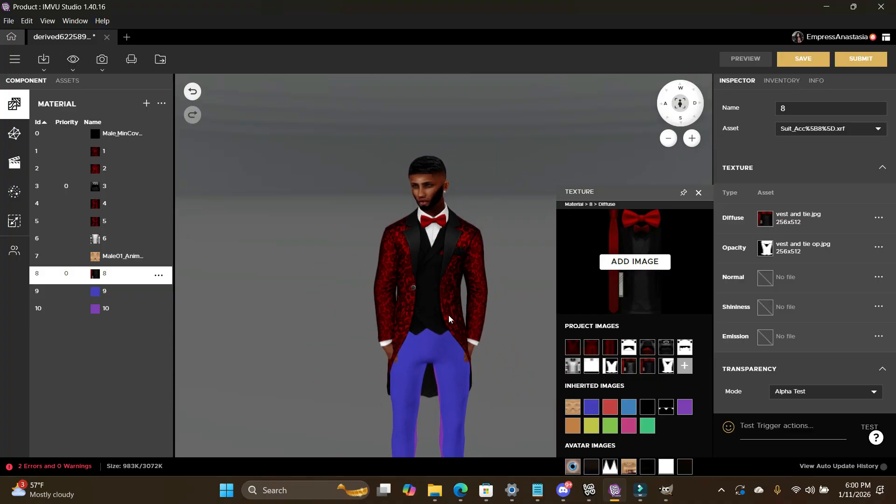
Step: Close the texture window and view the suit on the avatar at full length and closer up
scroll(471, 310, "down", 3)
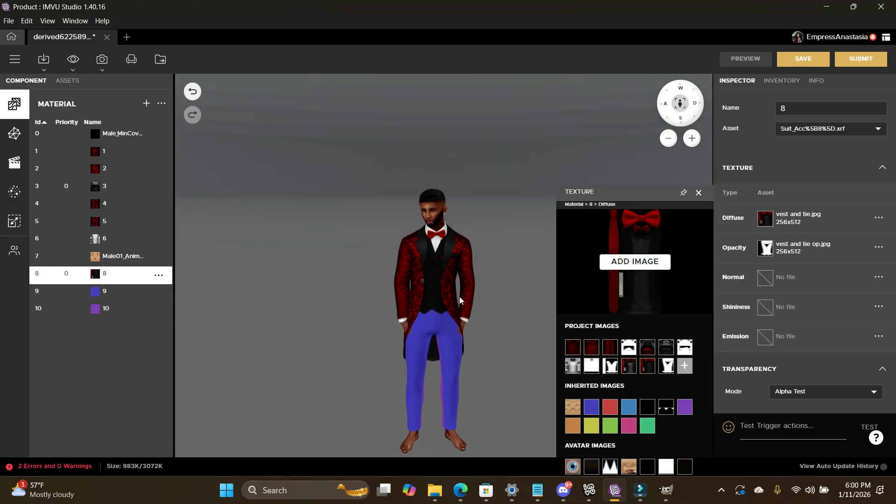
left_click(698, 193)
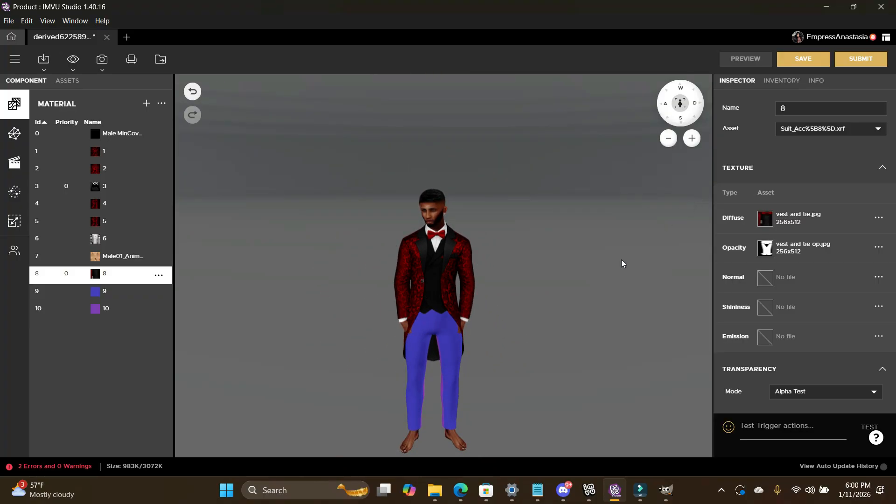
scroll(522, 341, "up", 3)
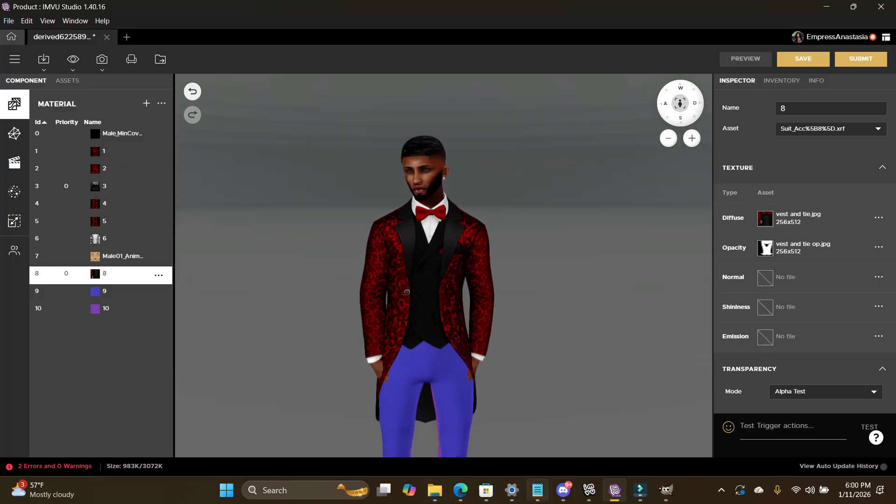
Step: Switch to GIMP and close the lapel and vest and tie images, discarding their unsaved changes
left_click(666, 490)
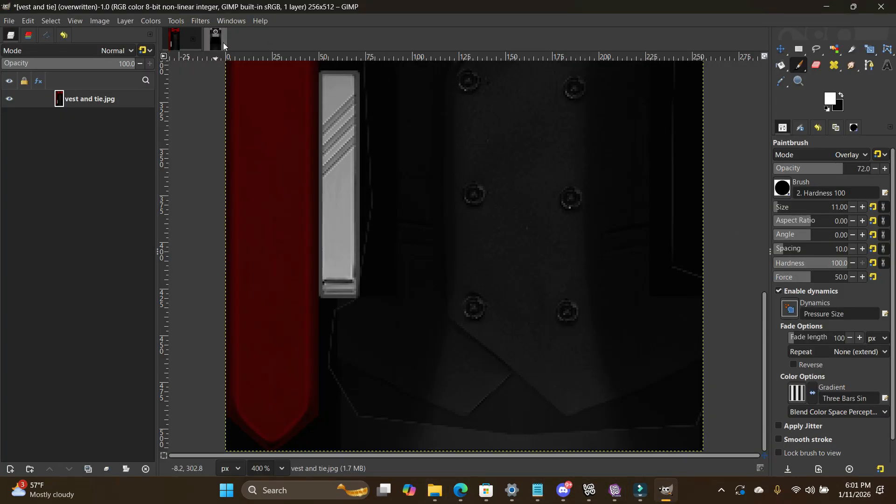
left_click(217, 38)
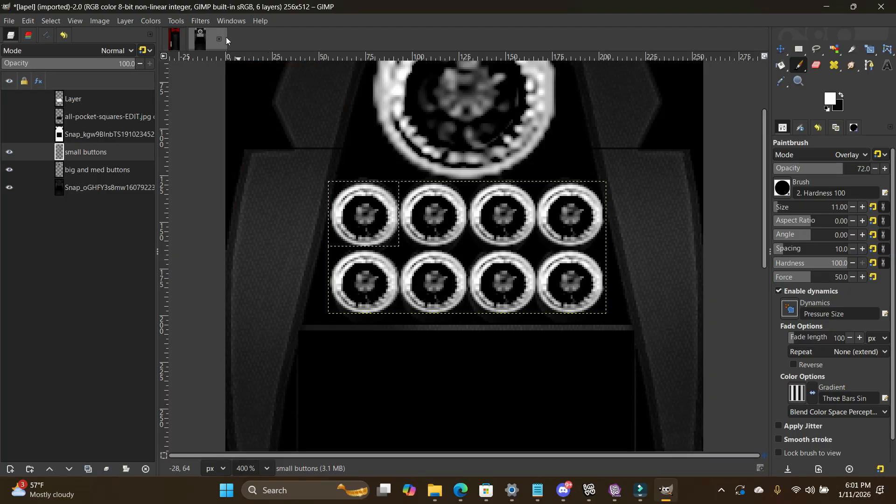
left_click(219, 39)
left_click(460, 289)
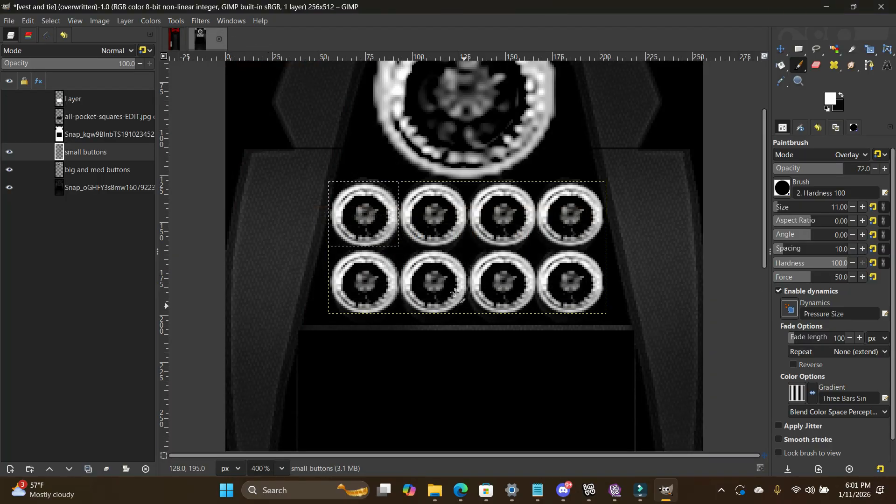
left_click(195, 43)
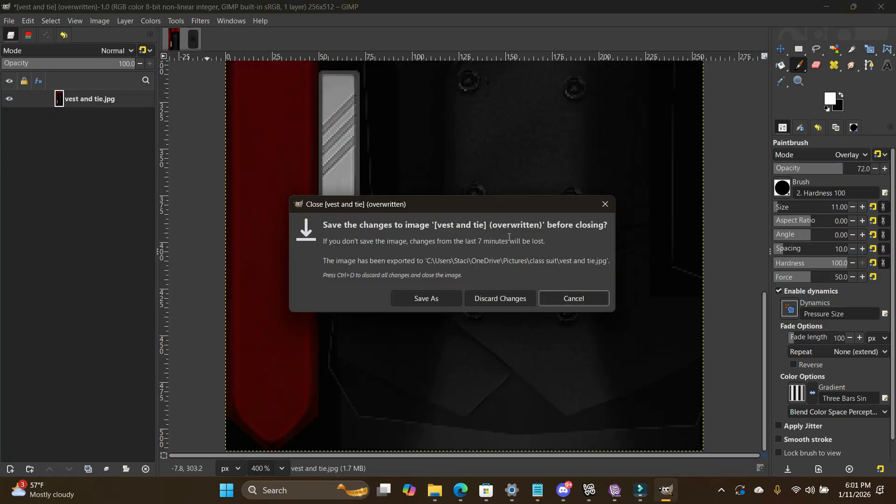
left_click(496, 293)
Step: Open the trousers texture Snap_5IN9N6Brlz711226795.jpg from the class suit folder in GIMP
mouse_move(432, 488)
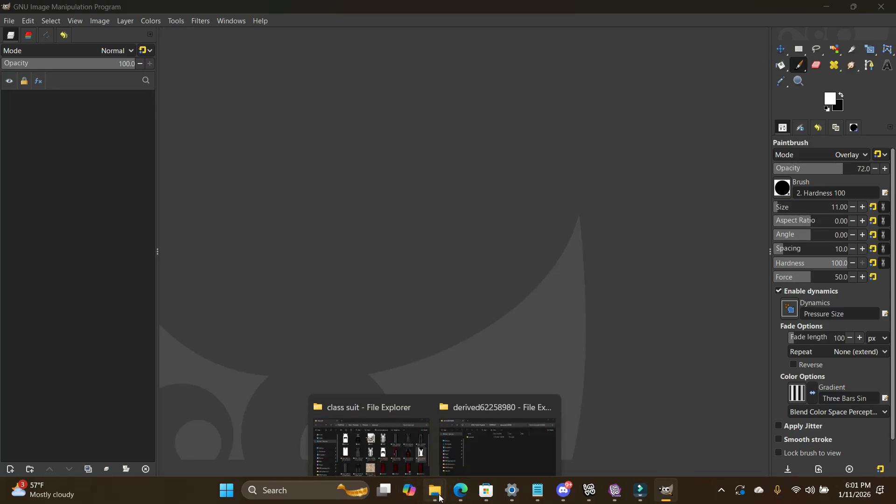
left_click(420, 418)
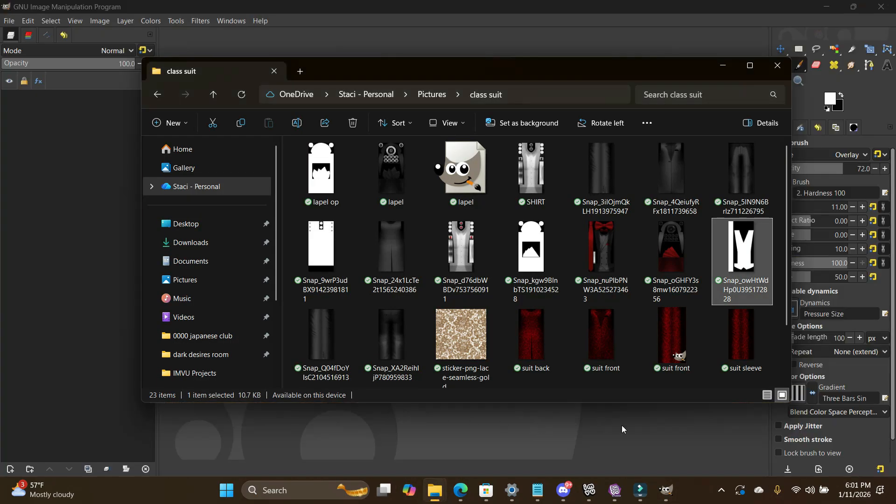
left_click(751, 174)
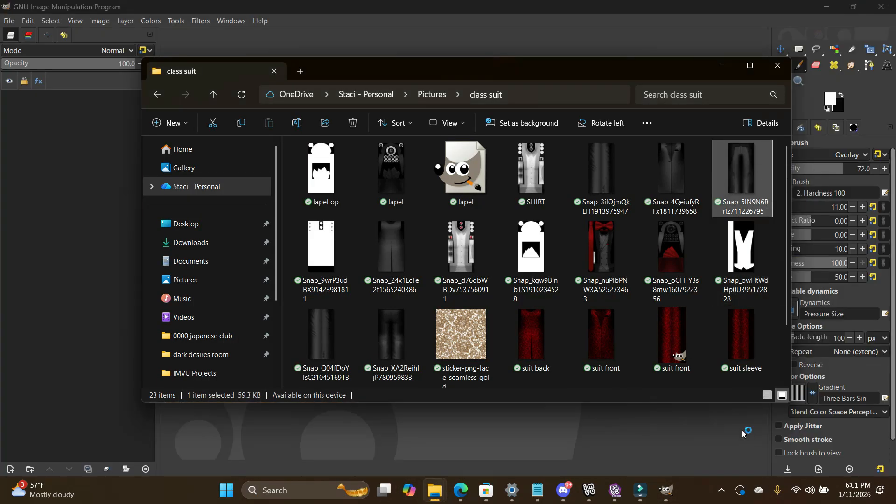
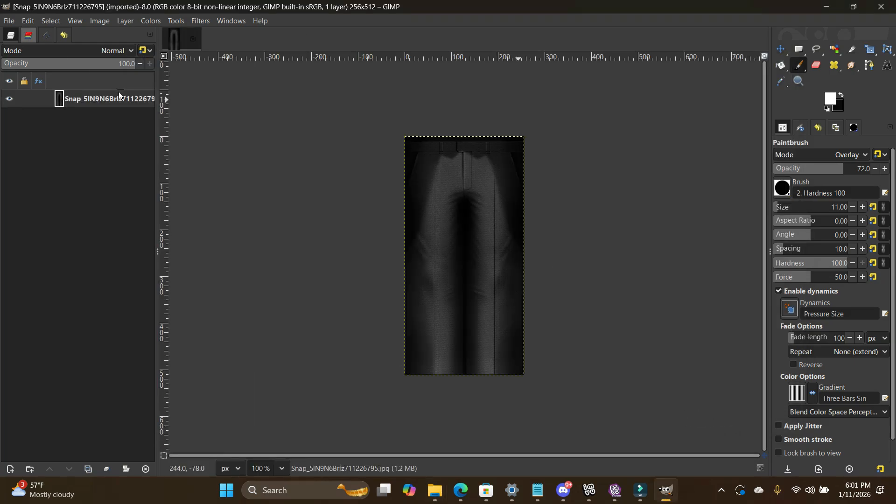
Step: Set the foreground color to black (000000)
left_click(830, 98)
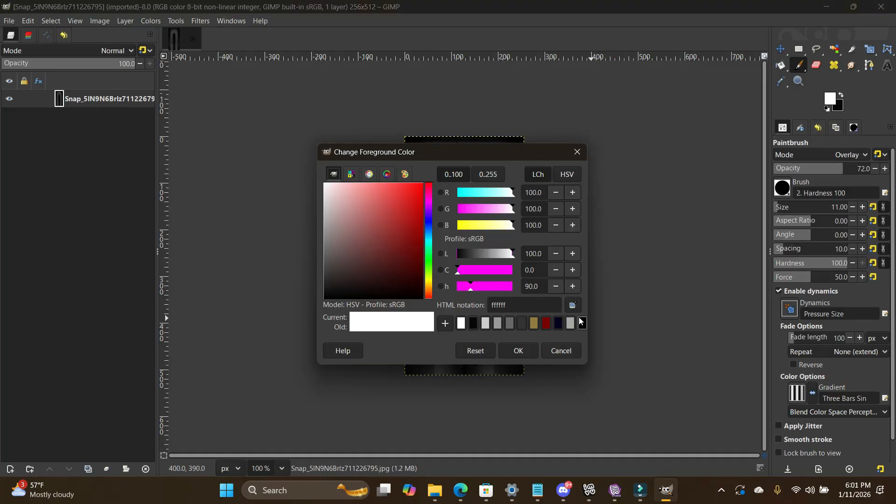
left_click(582, 322)
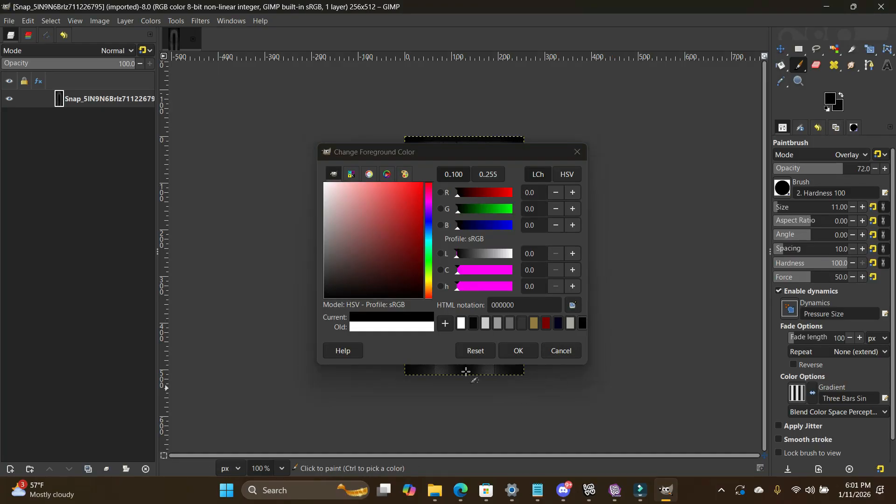
left_click(518, 350)
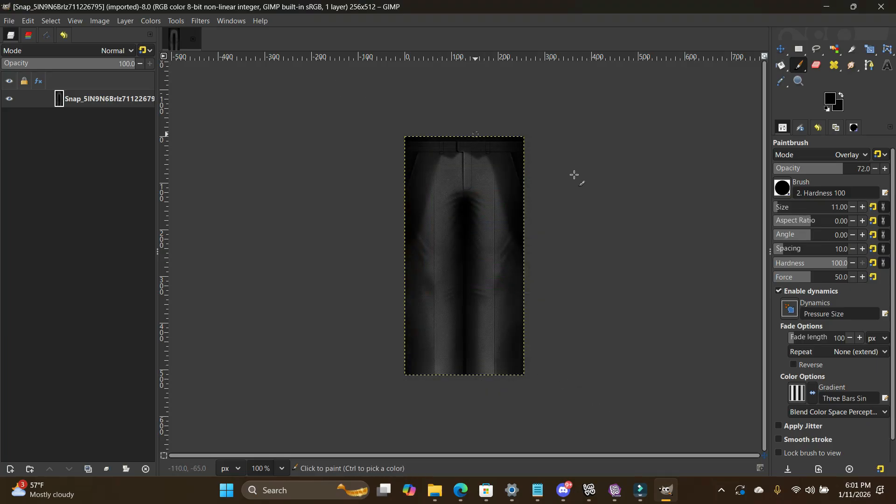
Step: Add vest and tie from the class suit folder as a layer and move it up and left so the vest lies beside the trousers
mouse_move(436, 490)
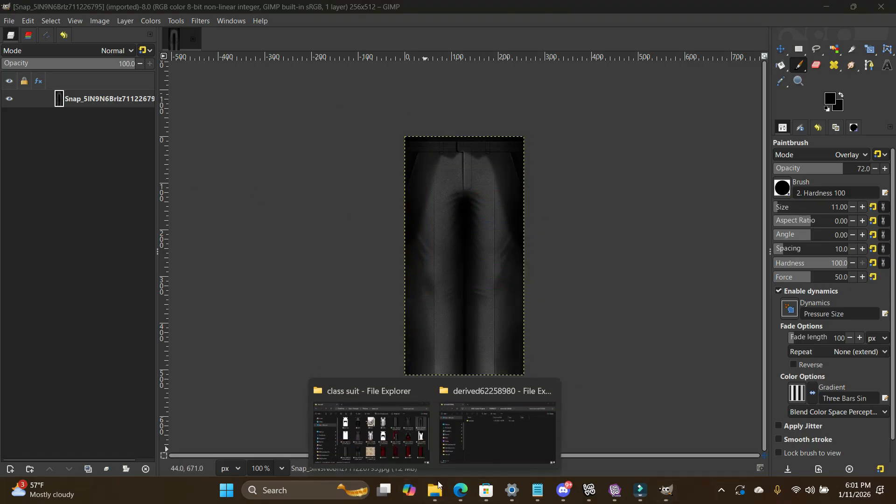
left_click(373, 399)
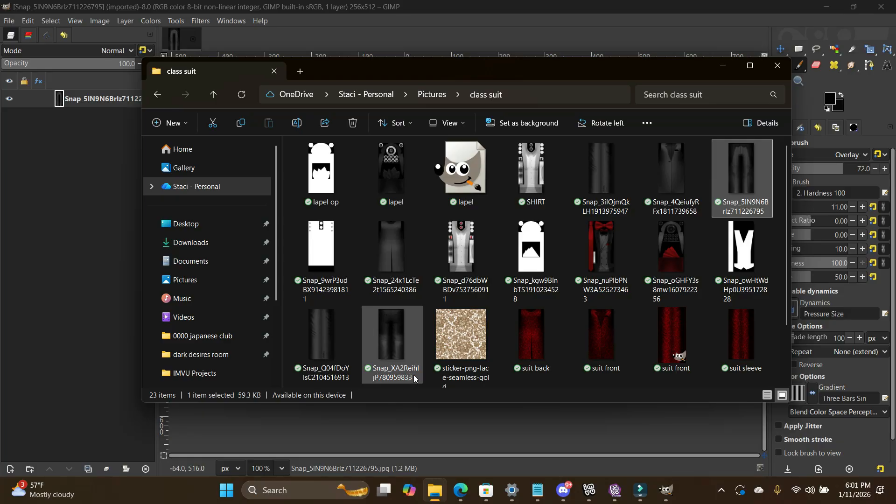
scroll(484, 344, "down", 2)
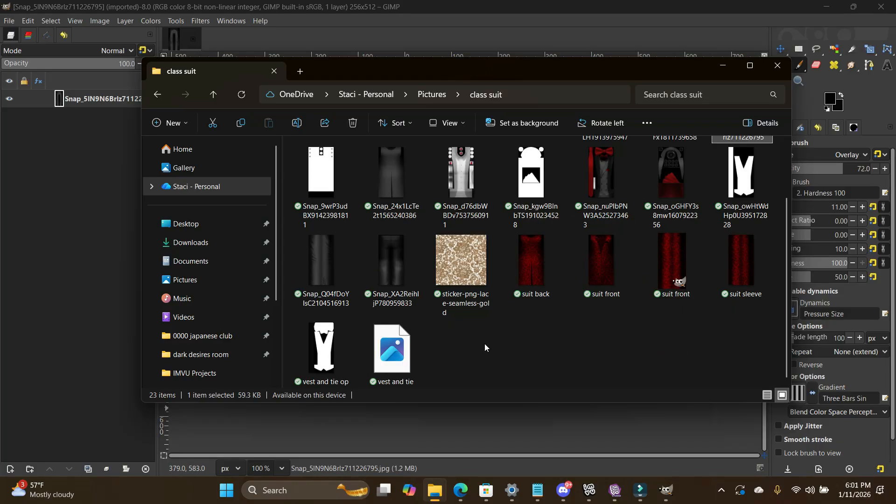
left_click(394, 353)
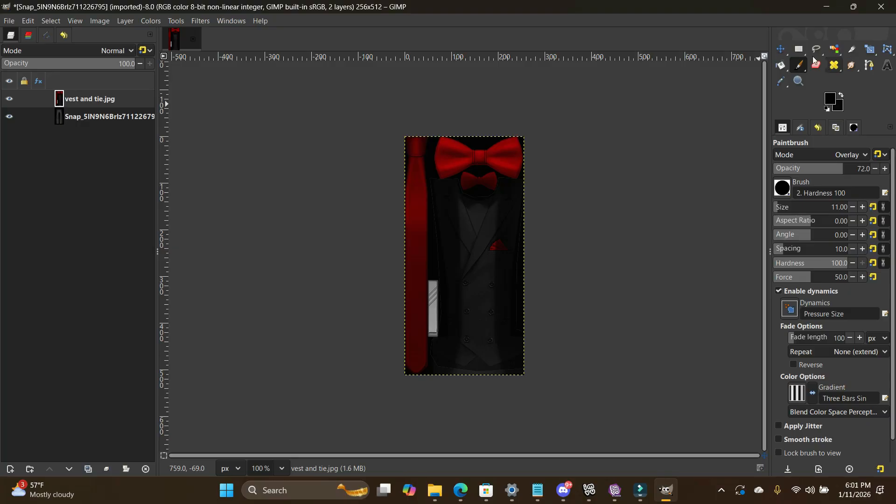
left_click(781, 49)
left_click_drag(481, 212, 411, 140)
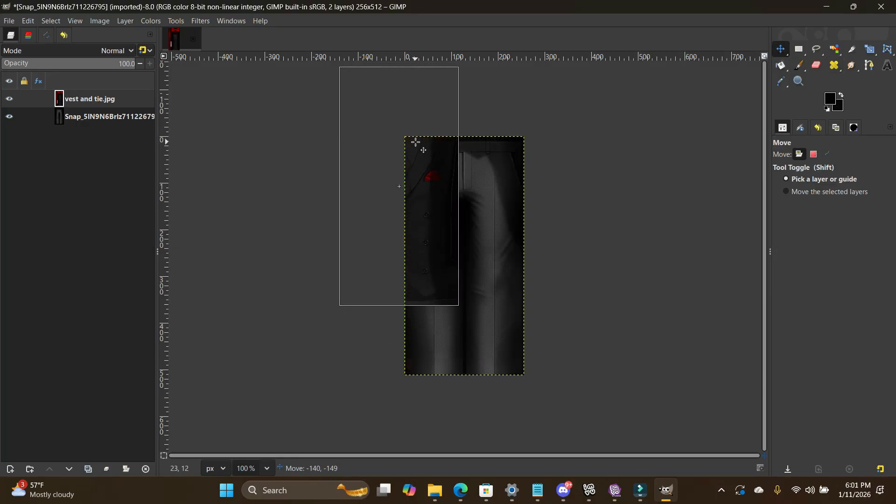
Step: Try darkening the trousers layer with a black Overlay paintbrush at size 354 and opacity 50
left_click(124, 118)
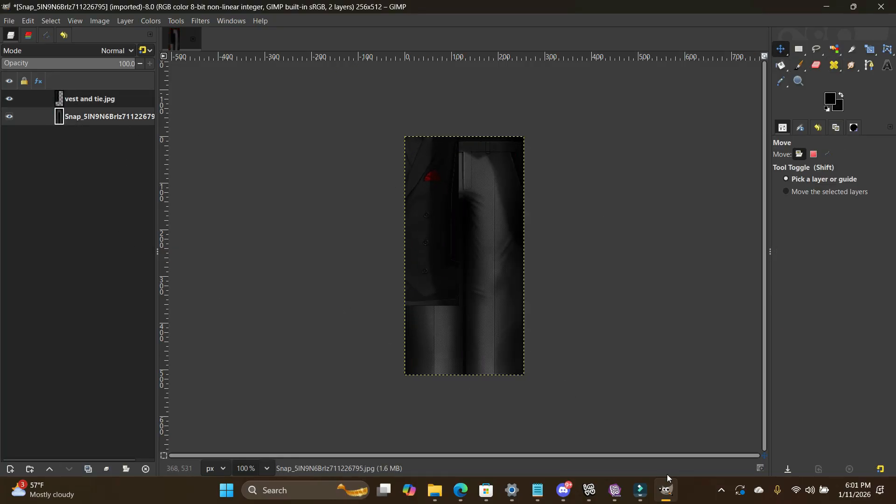
left_click(801, 65)
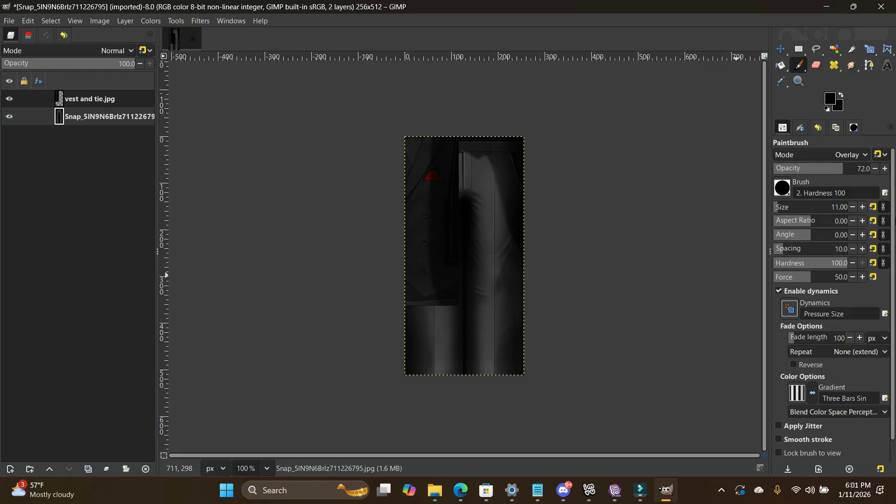
left_click(820, 167)
left_click(813, 206)
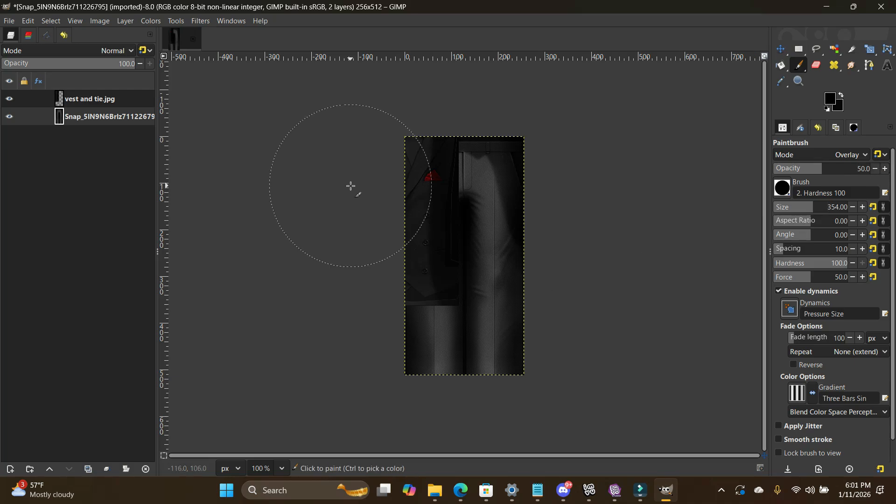
mouse_move(356, 186)
left_mouse_down()
mouse_move(428, 182)
mouse_move(348, 236)
mouse_move(460, 363)
mouse_move(352, 354)
mouse_move(494, 348)
mouse_move(519, 266)
mouse_move(413, 146)
mouse_move(714, 166)
left_mouse_up()
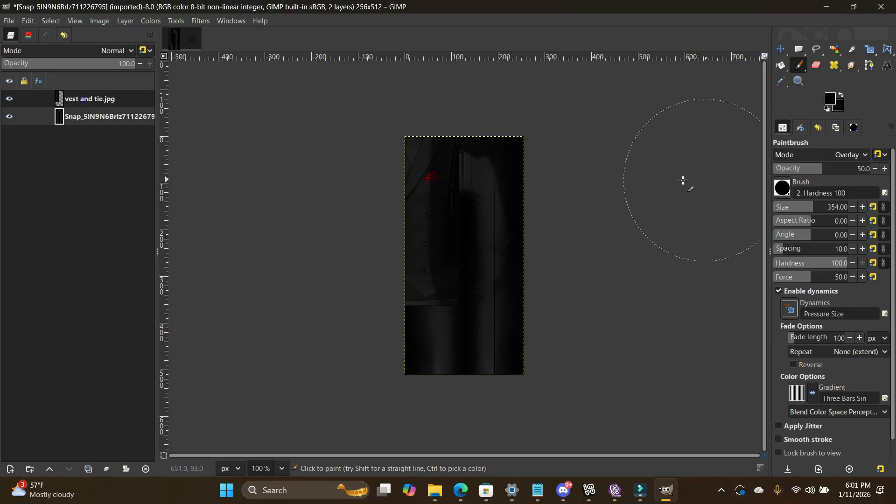
mouse_move(481, 148)
left_mouse_down()
mouse_move(453, 244)
mouse_move(460, 336)
left_mouse_up()
left_click_drag(403, 355, 610, 341)
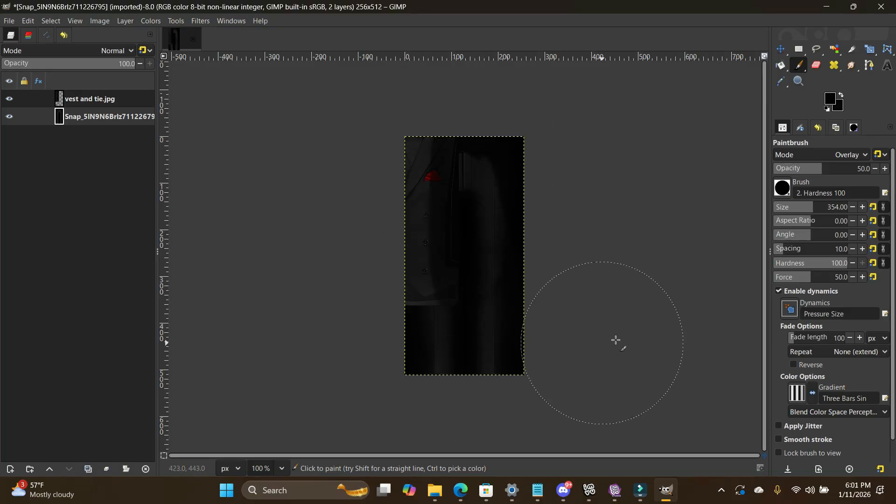
Step: Undo all the darkening brush strokes on the trousers layer
left_click(27, 21)
left_click(34, 34)
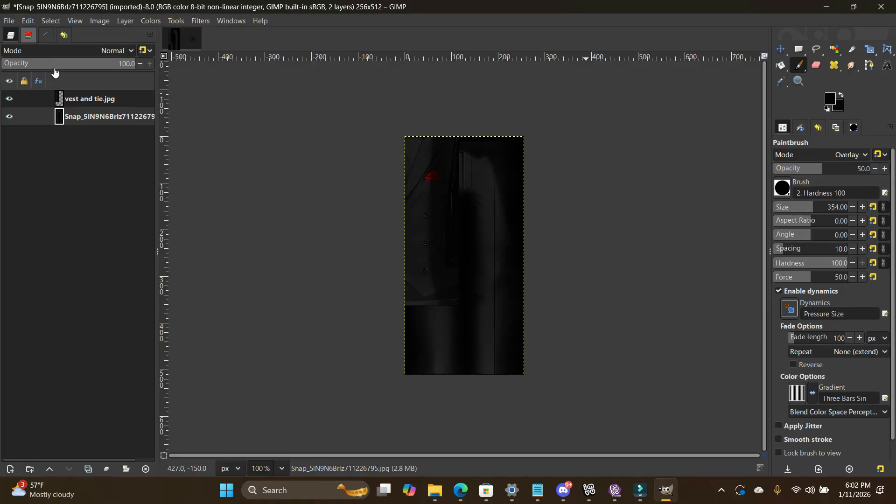
left_click(27, 21)
left_click(36, 36)
left_click(27, 21)
left_click(35, 35)
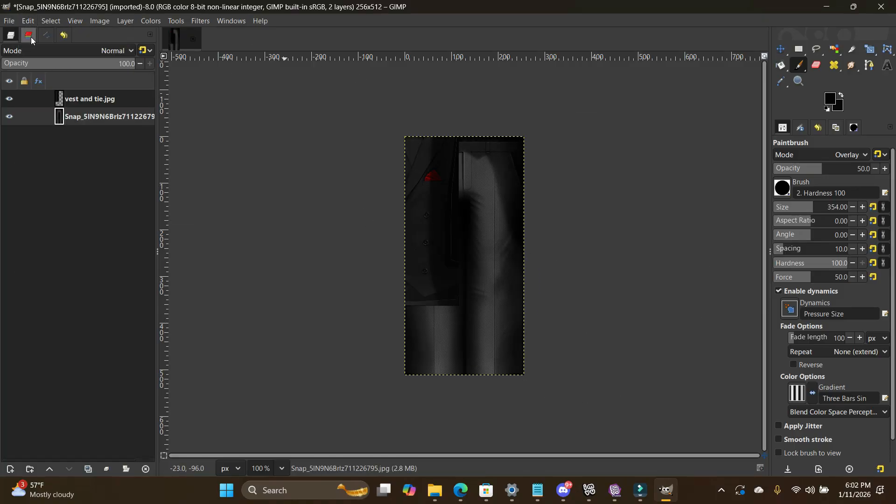
left_click(21, 20)
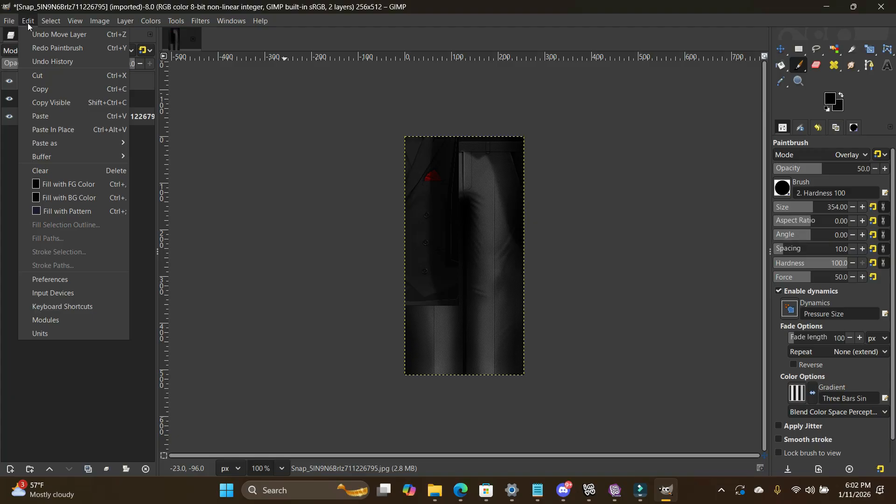
left_click(61, 6)
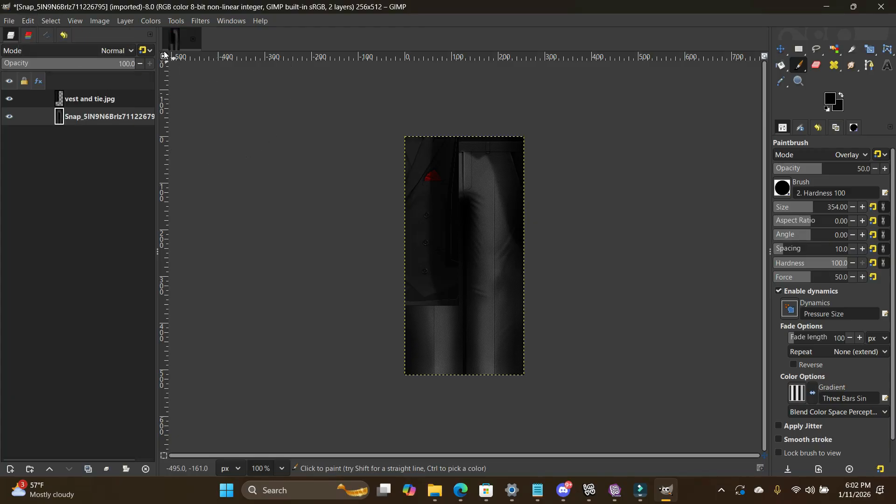
Step: Create a transparent 256 x 512 px layer and place it beneath the trousers layer
left_click(127, 20)
left_click(129, 32)
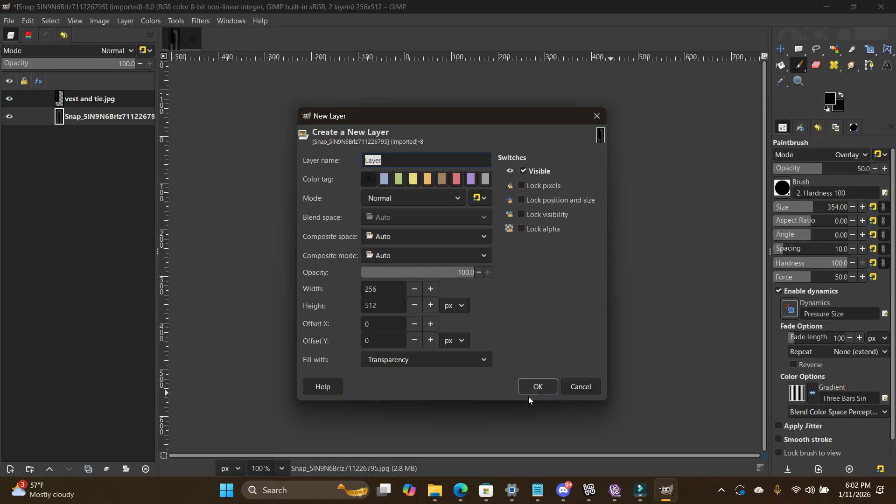
left_click(530, 391)
left_click_drag(79, 117, 89, 152)
Step: Set the foreground color to dark gray 333333 and bucket-fill the new bottom layer with it
left_click(832, 102)
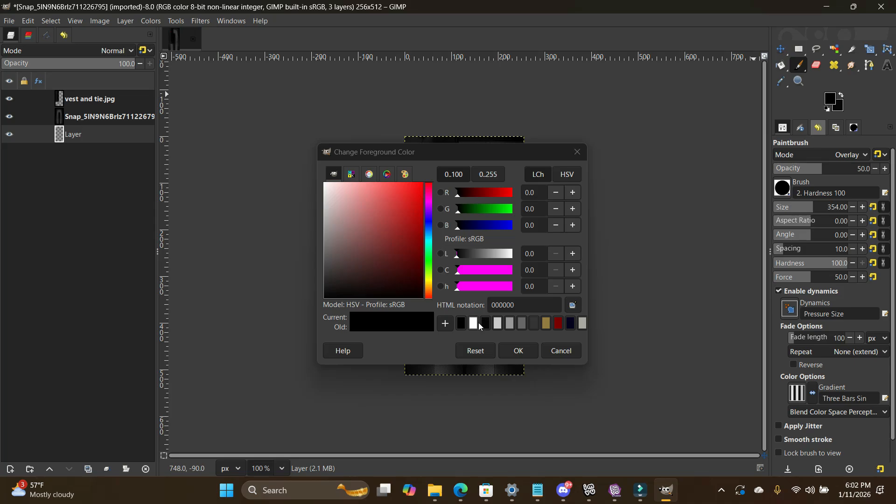
left_click(485, 326)
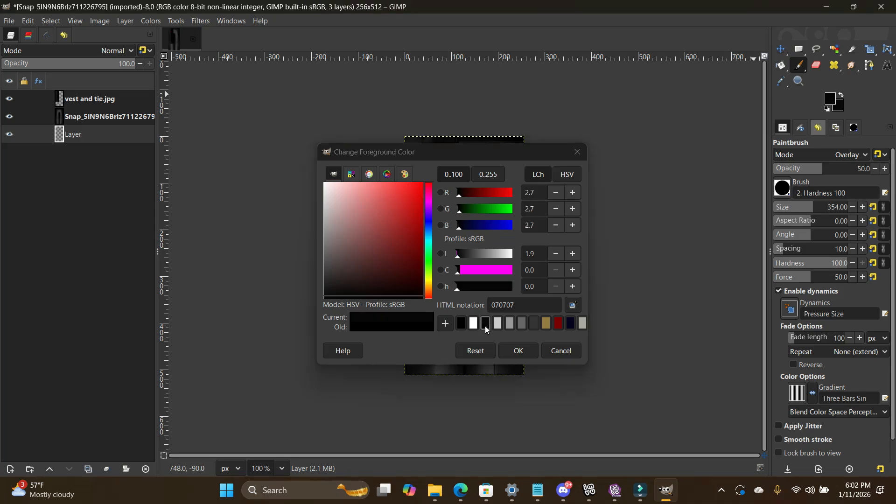
left_click(534, 323)
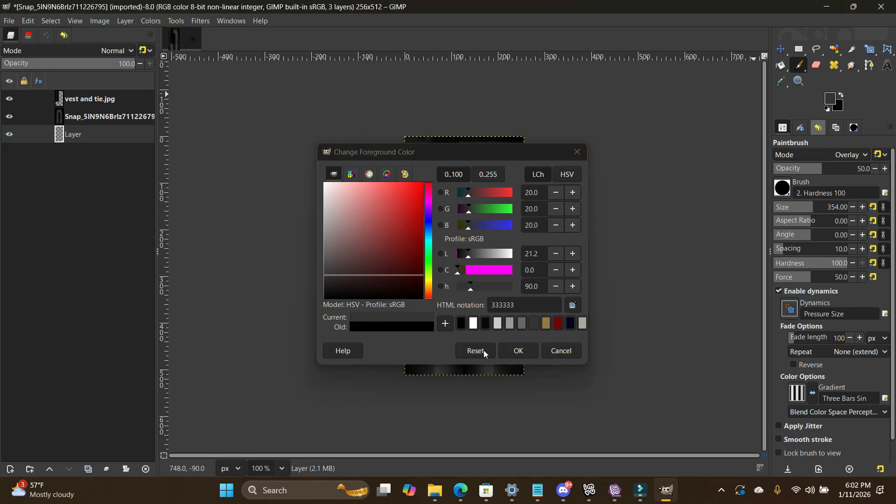
left_click(511, 350)
left_click(779, 66)
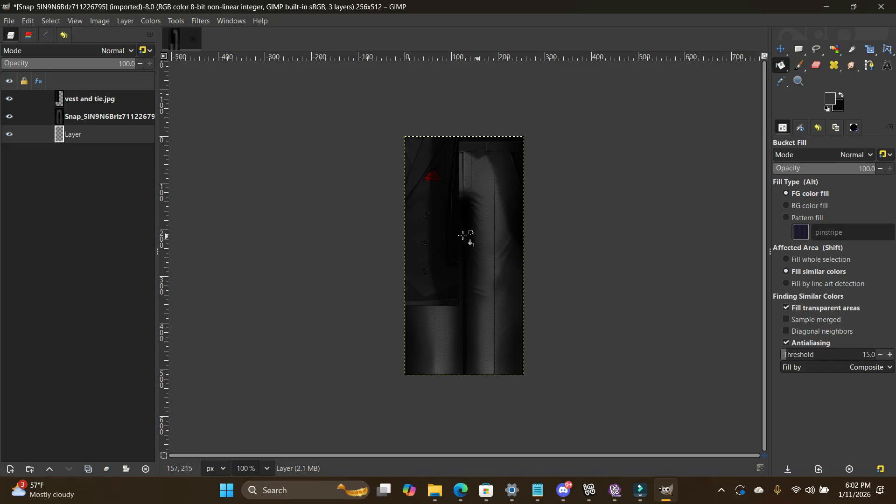
left_click(450, 235)
Step: Set the trousers layer's blend mode to Overlay and hide the vest and tie layer
left_click(131, 118)
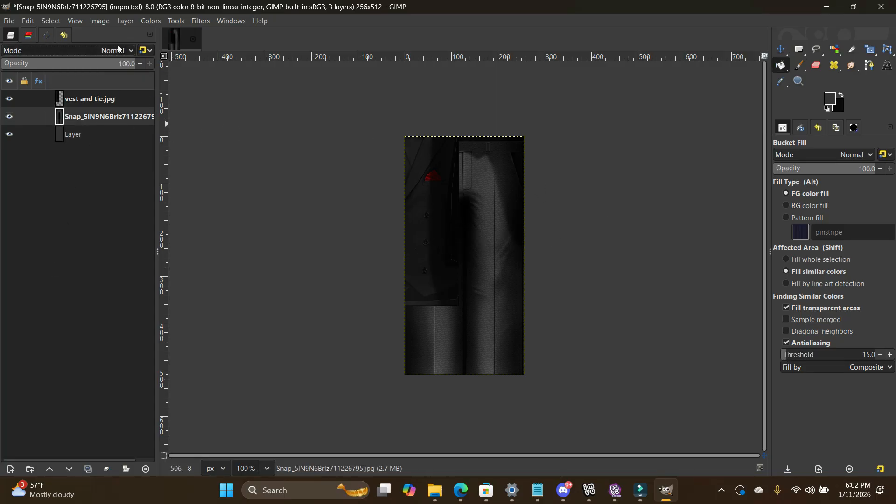
left_click(100, 50)
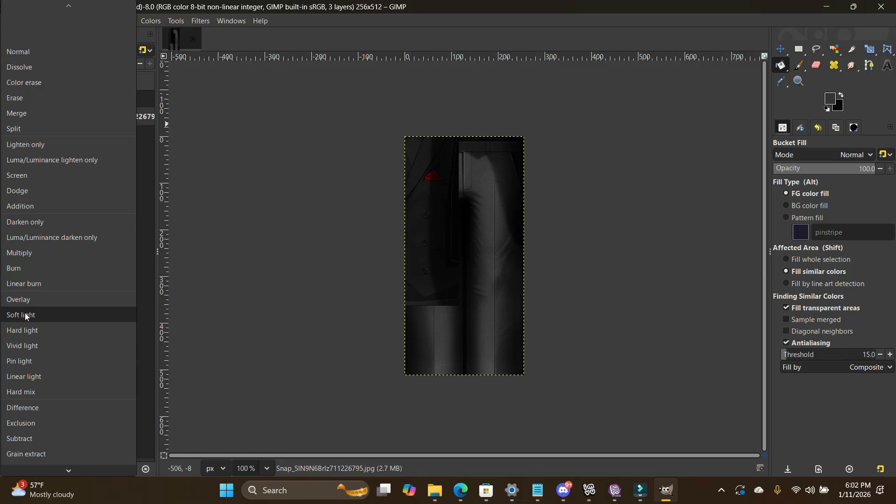
left_click(27, 301)
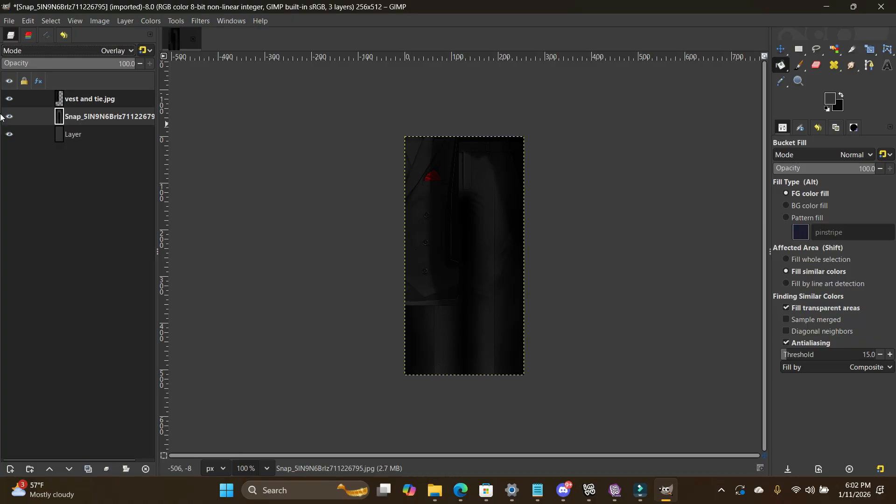
left_click(9, 98)
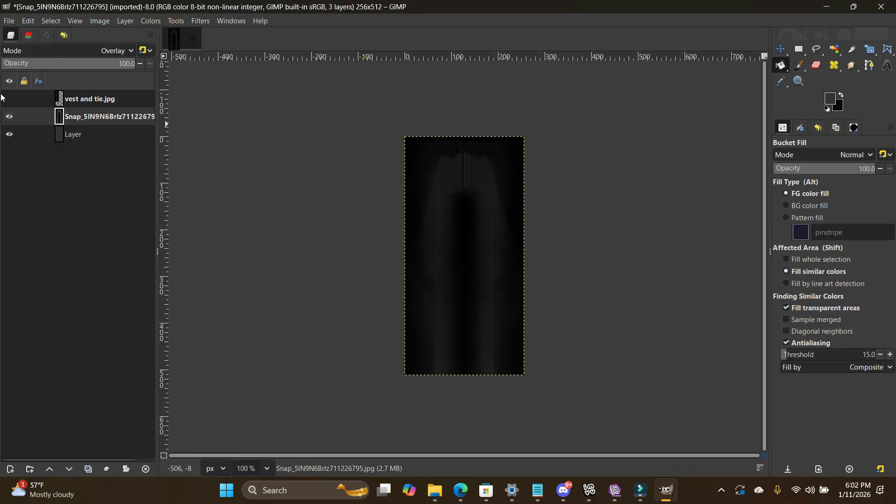
Step: Export the darkened front trousers texture as pants front.jpg in the class suit folder
left_click(9, 21)
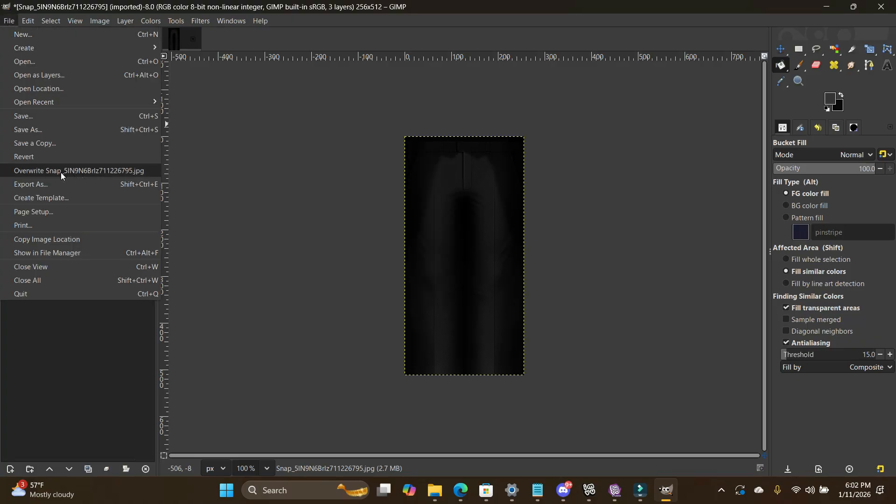
left_click(44, 187)
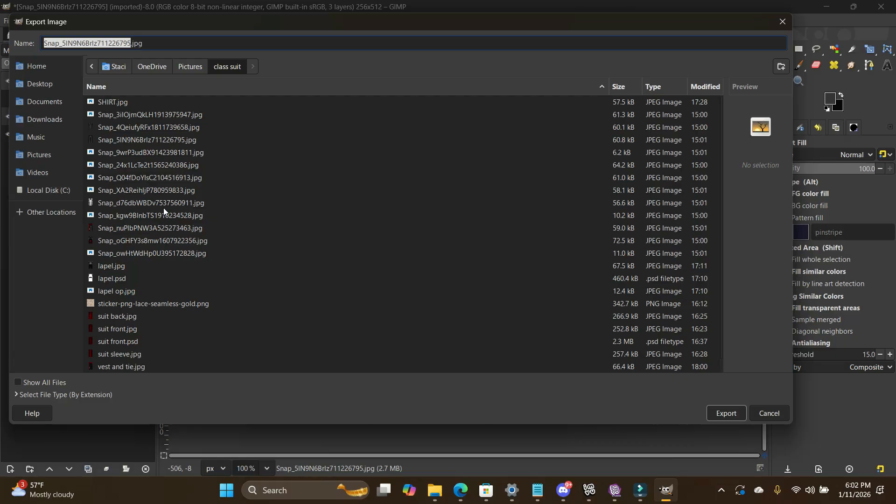
type("pants front")
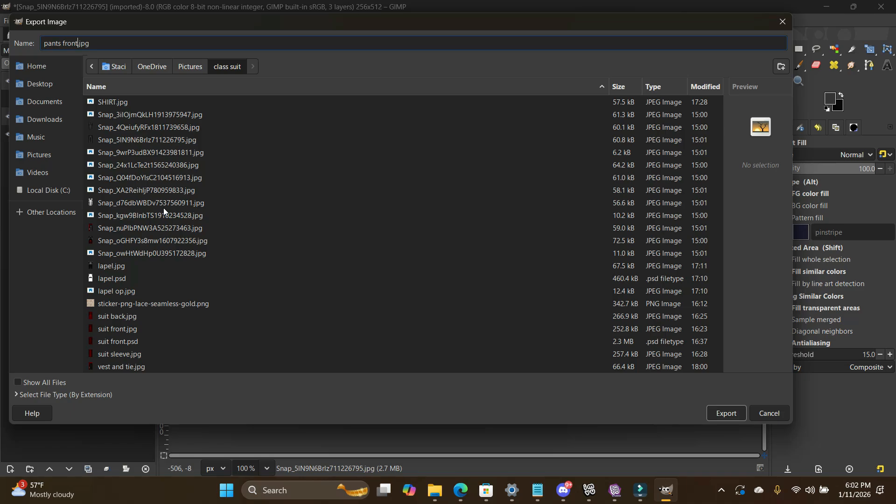
key("Escape")
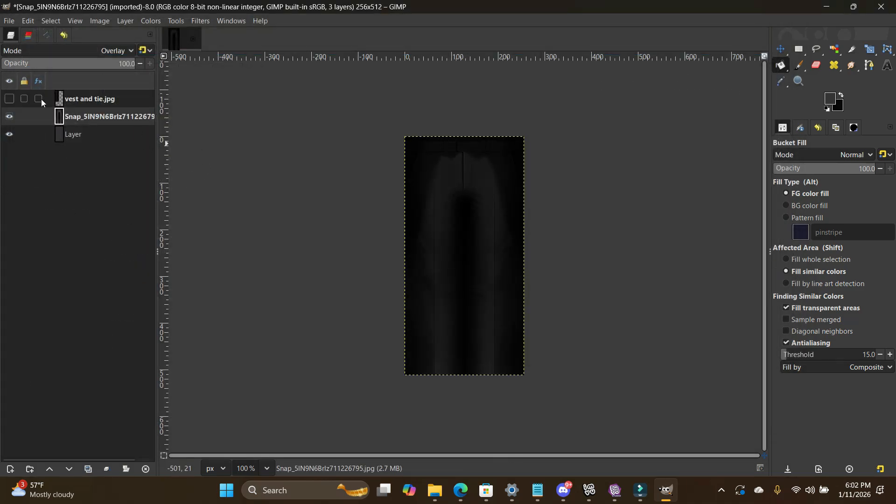
left_click(315, 404)
Step: Hide the front trousers layer and add Snap_XA2ReihIjP780959833 from the class suit folder as a new layer in Overlay mode
left_click(9, 117)
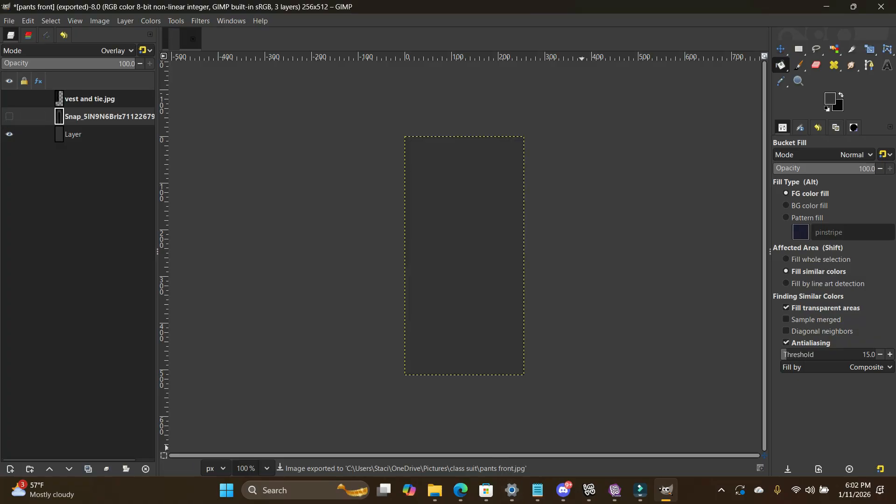
mouse_move(435, 490)
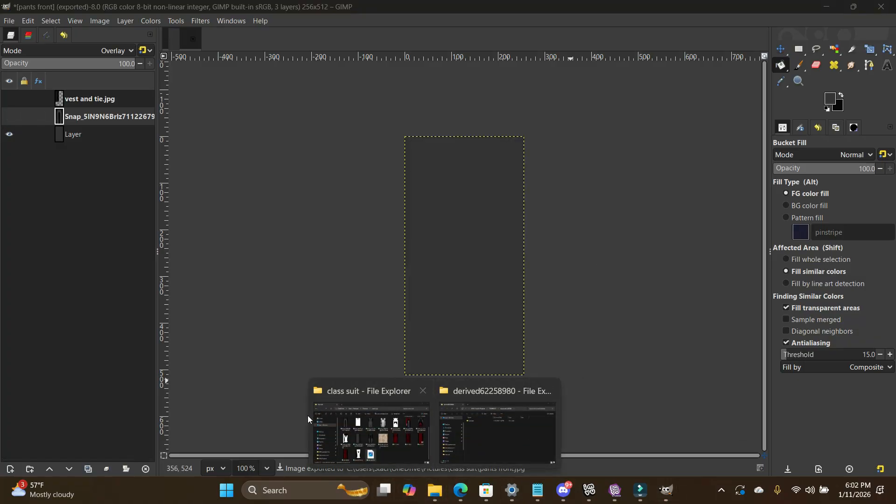
left_click(339, 399)
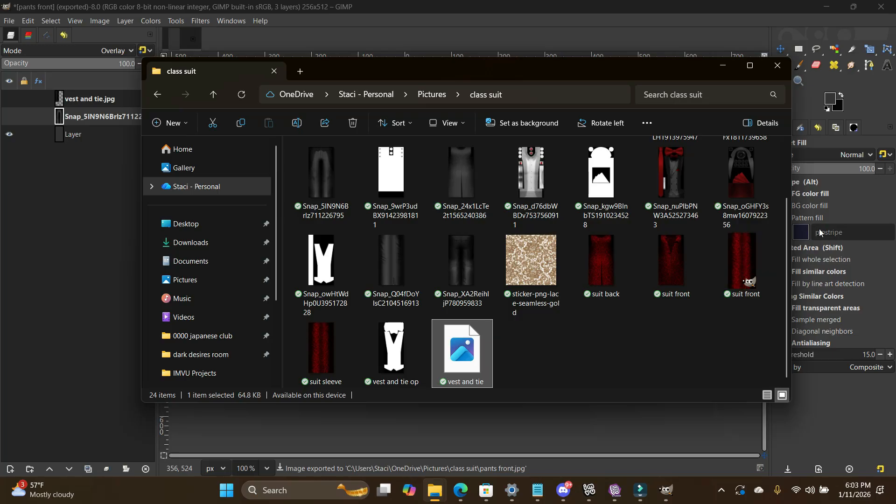
left_click_drag(446, 268, 552, 433)
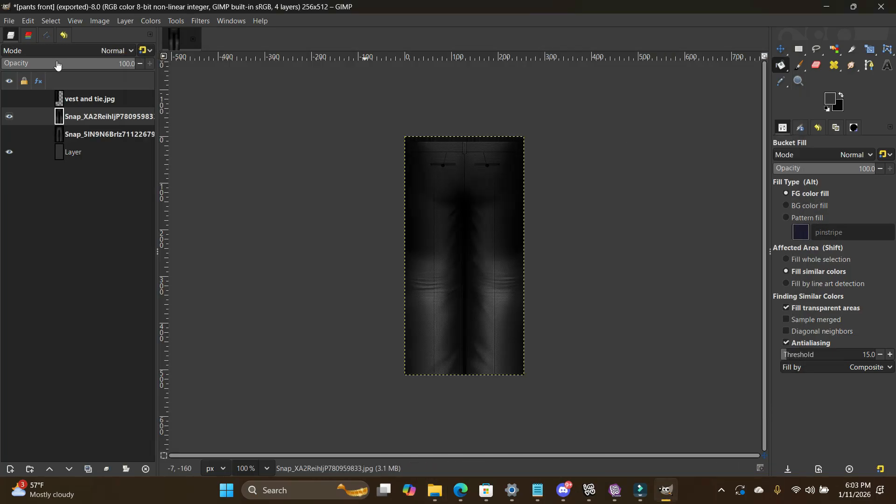
left_click(97, 51)
left_click(60, 300)
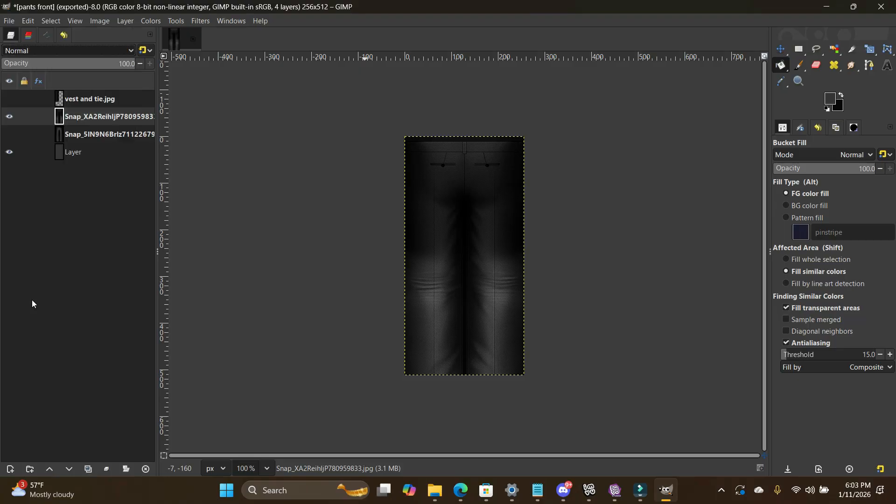
Step: Export the back trousers texture as pants back.jpg in the class suit folder
left_click(8, 21)
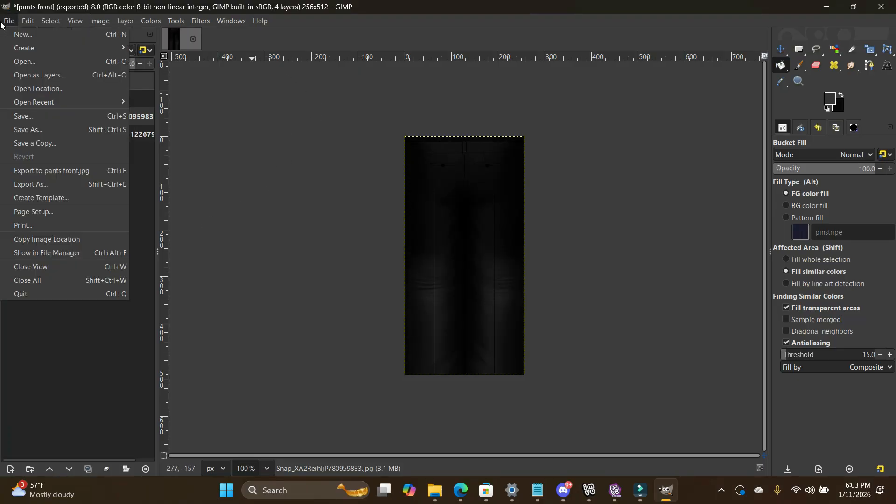
left_click(28, 188)
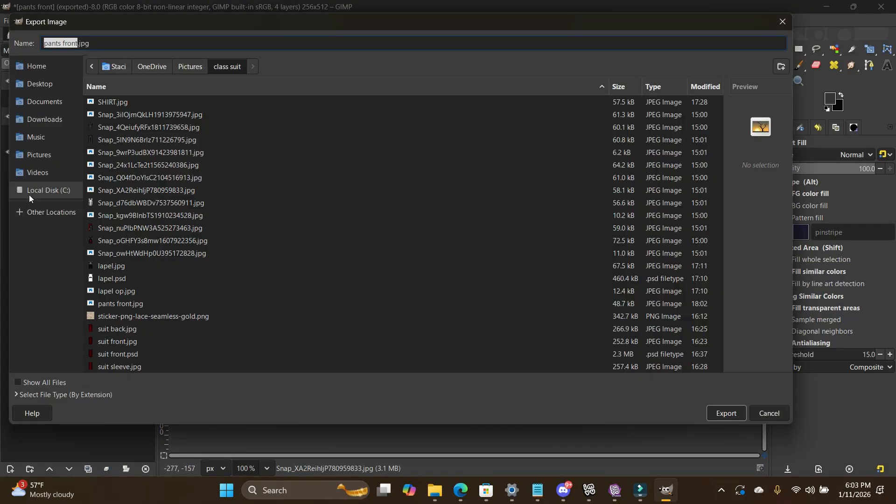
type("p")
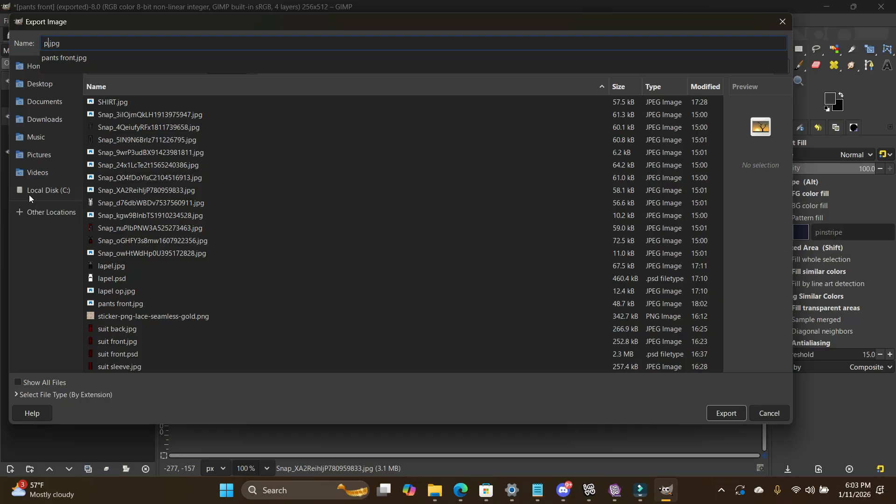
type("ants back")
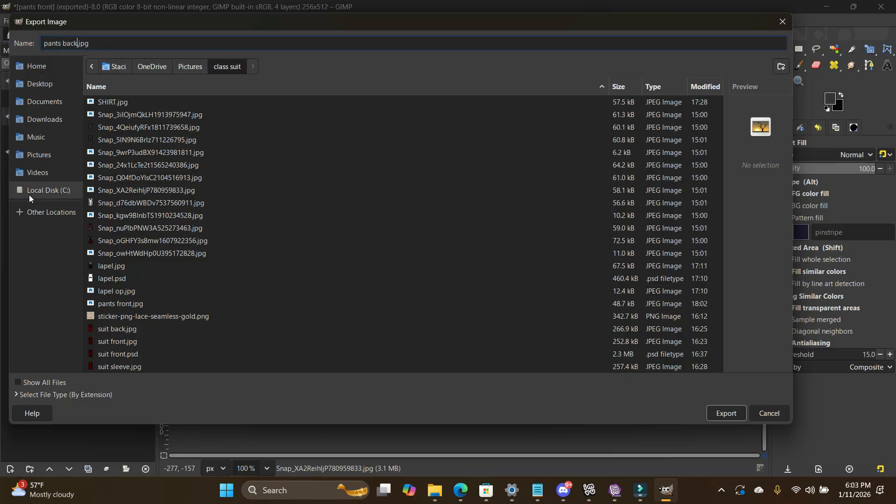
key("Return")
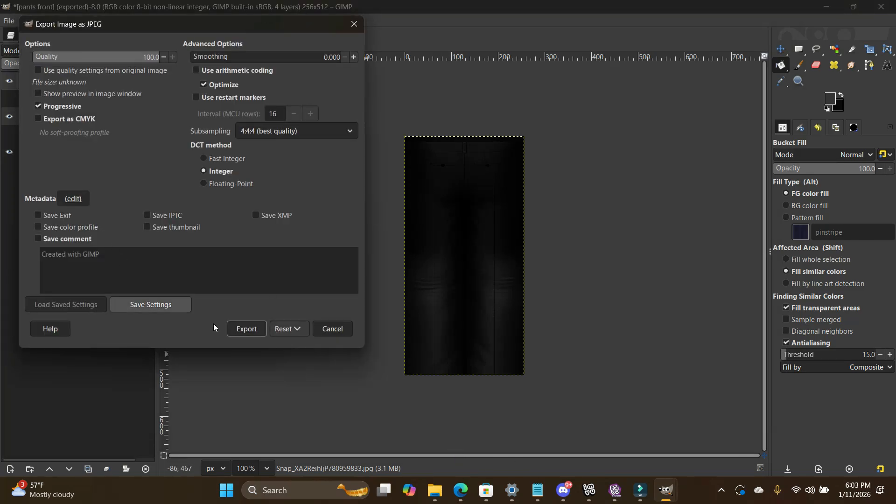
left_click(242, 323)
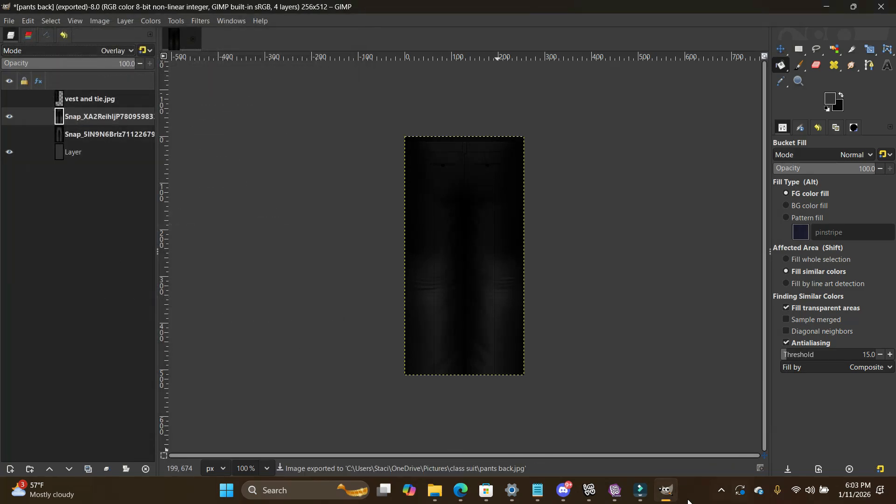
Step: Switch to IMVU Studio and import pants front as the diffuse texture of material 9
mouse_move(611, 492)
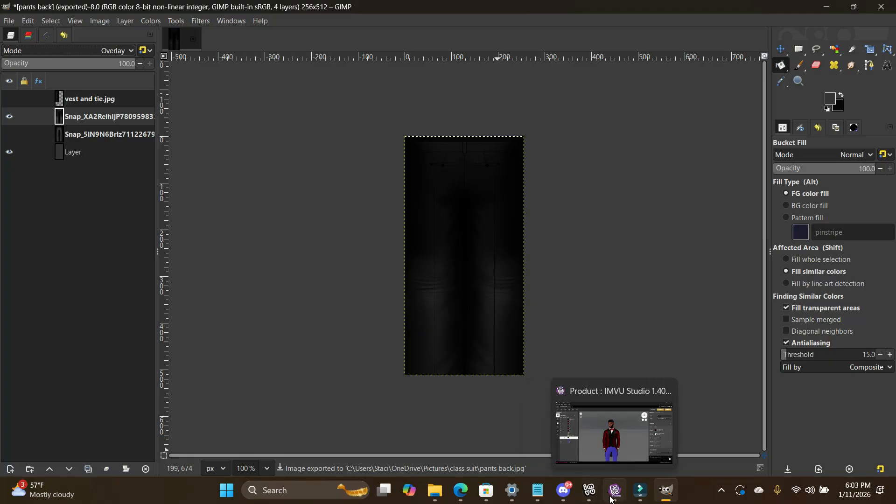
left_click(614, 493)
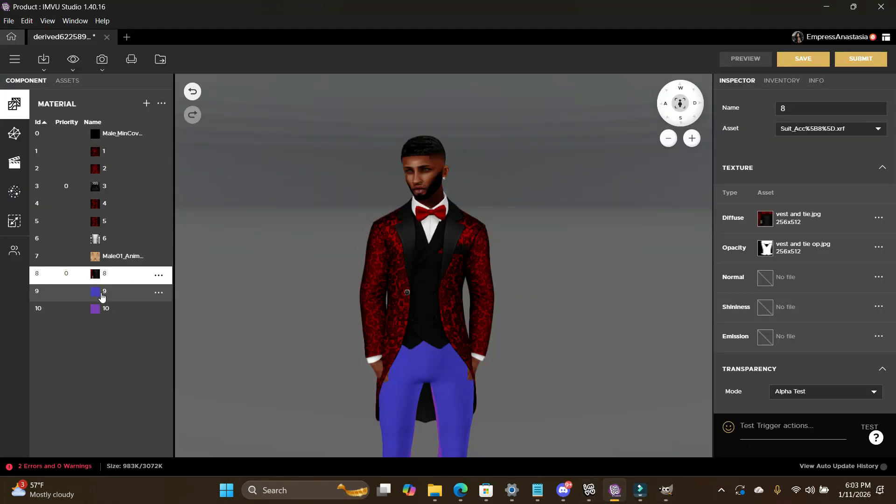
left_click(117, 291)
left_click(765, 218)
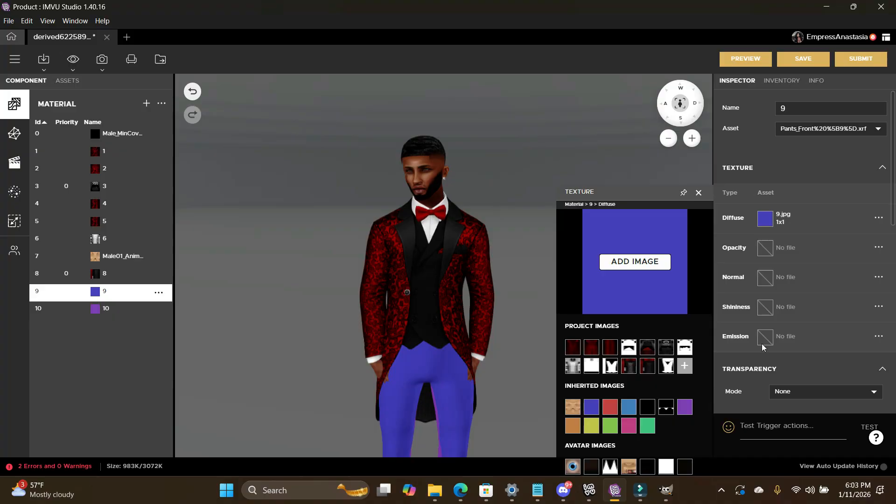
left_click(639, 264)
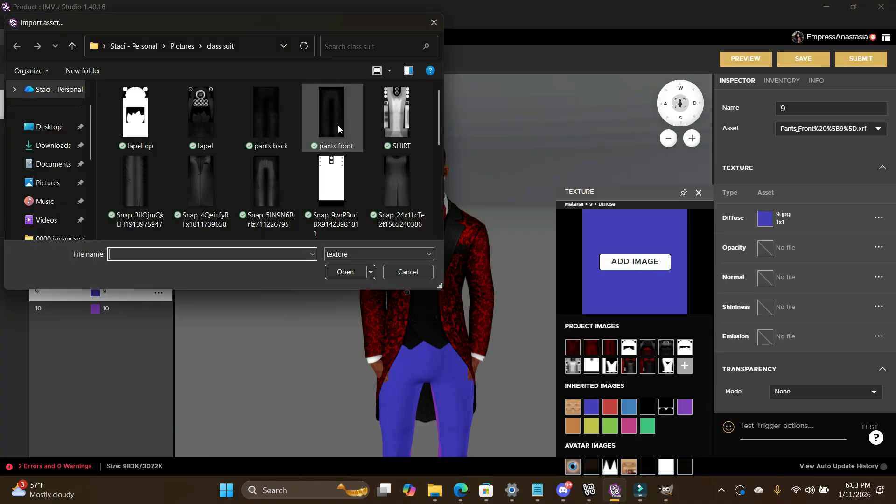
left_click(338, 130)
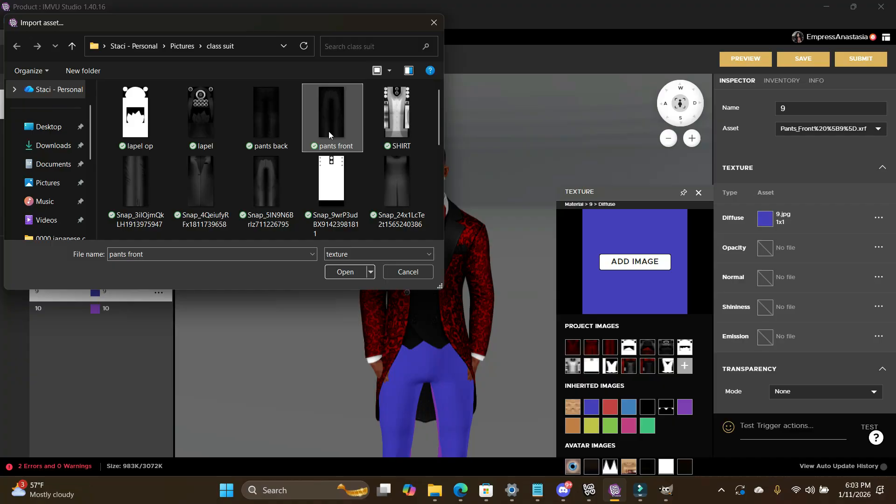
double_click(329, 135)
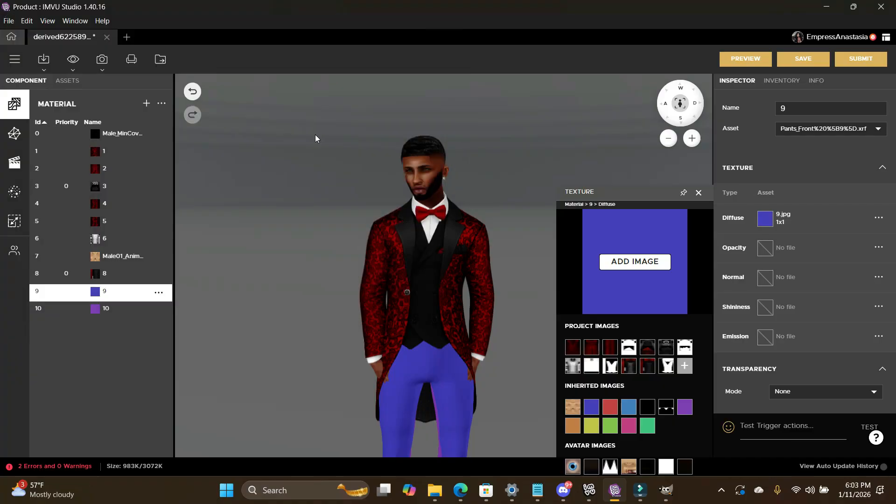
Step: Import pants back as the diffuse texture of material 10
left_click(104, 316)
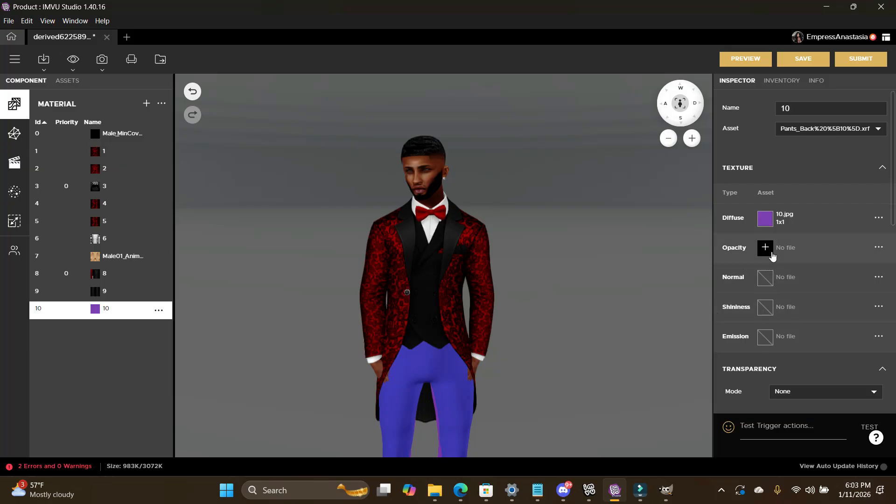
left_click(765, 218)
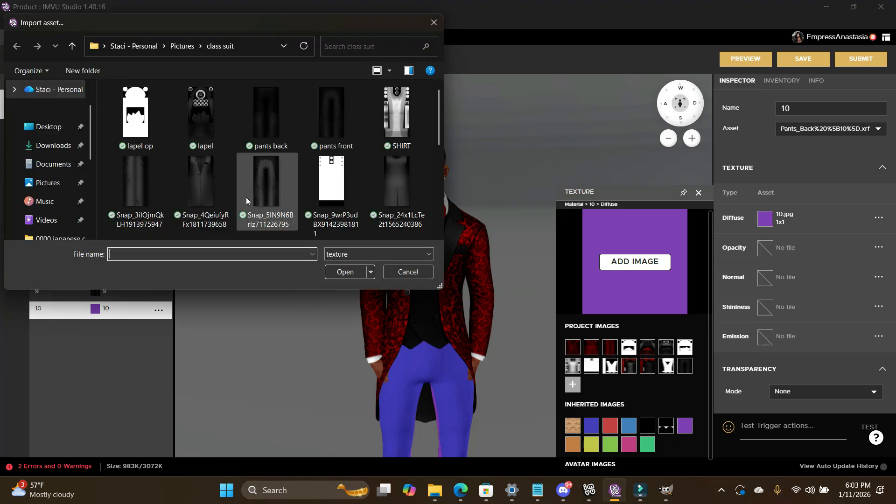
double_click(273, 103)
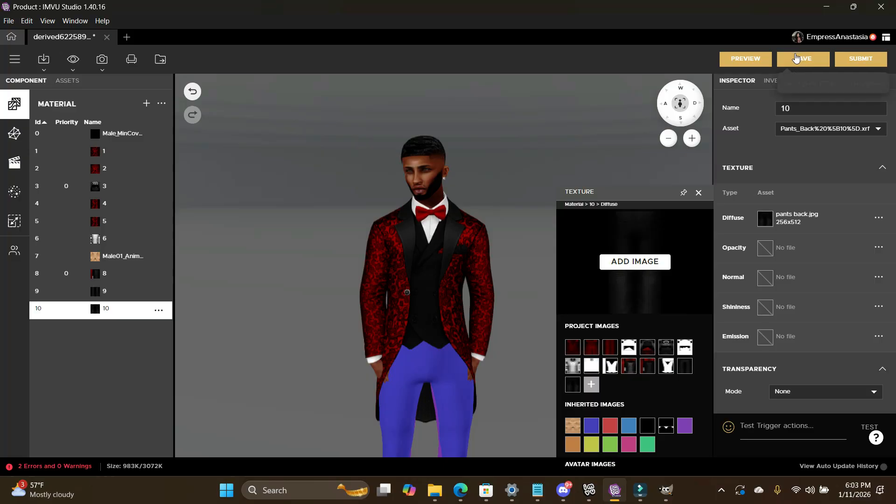
Step: Preview the project changes and examine the trousers together with the jacket and vest on the avatar from several angles and distances
left_click(745, 61)
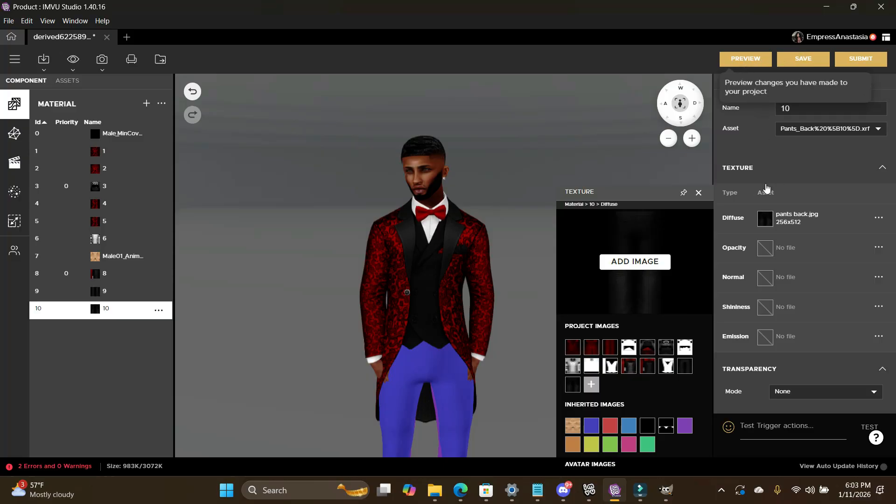
left_click(699, 194)
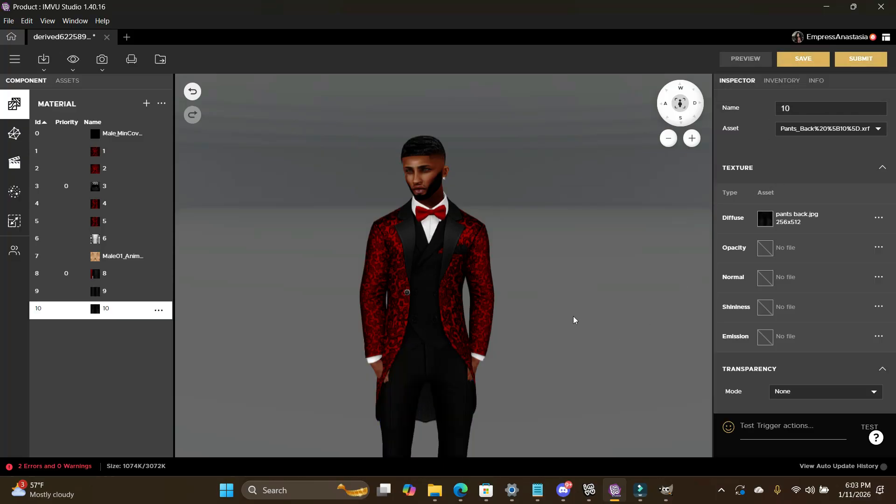
scroll(573, 320, "down", 3)
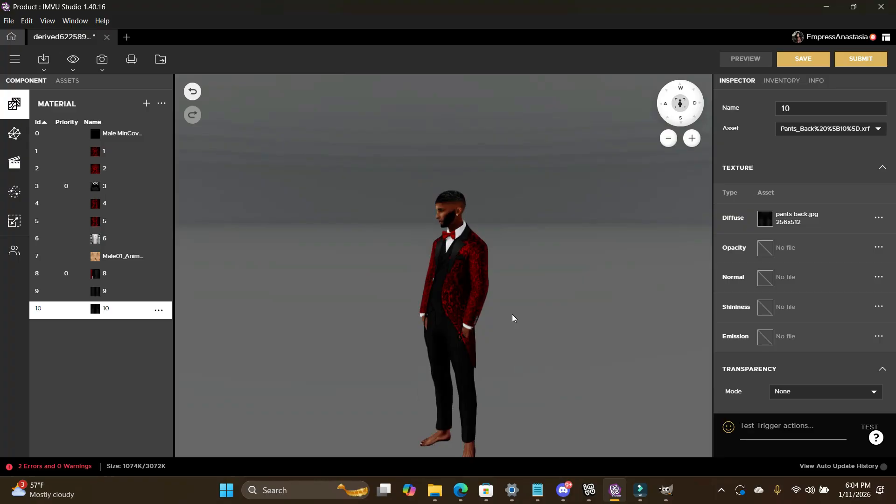
scroll(531, 325, "up", 3)
scroll(531, 325, "up", 3)
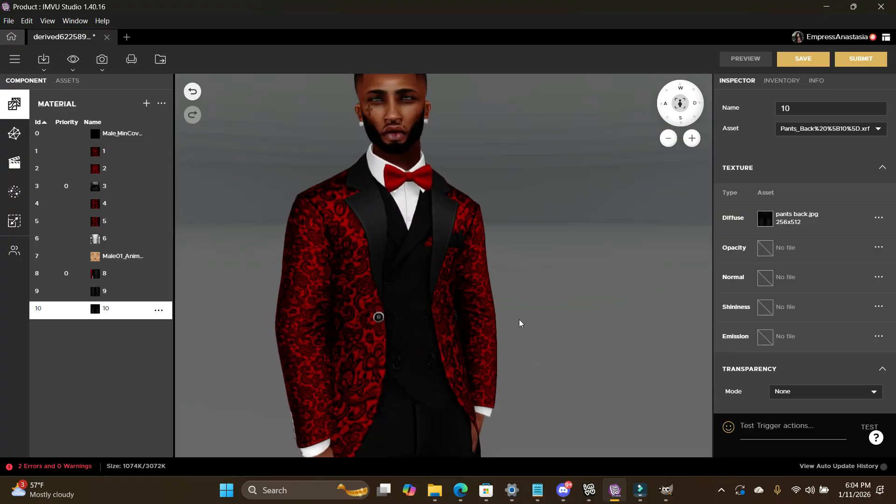
scroll(486, 319, "down", 5)
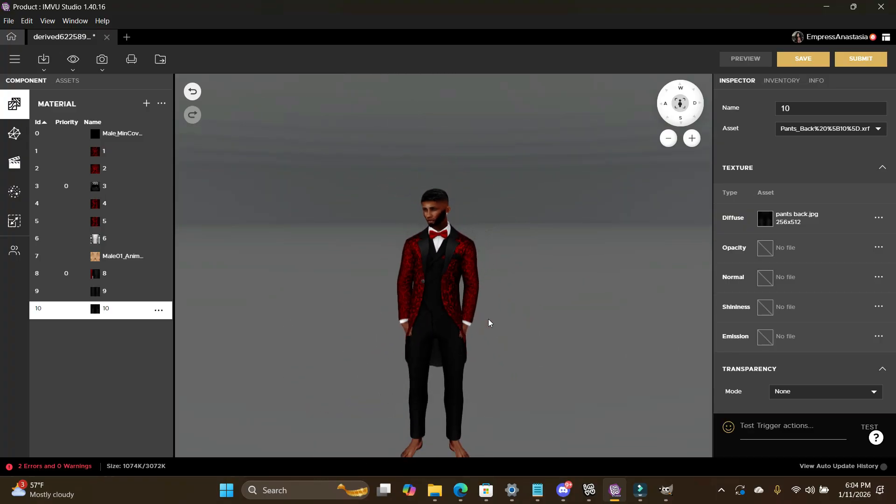
left_click_drag(488, 318, 567, 307)
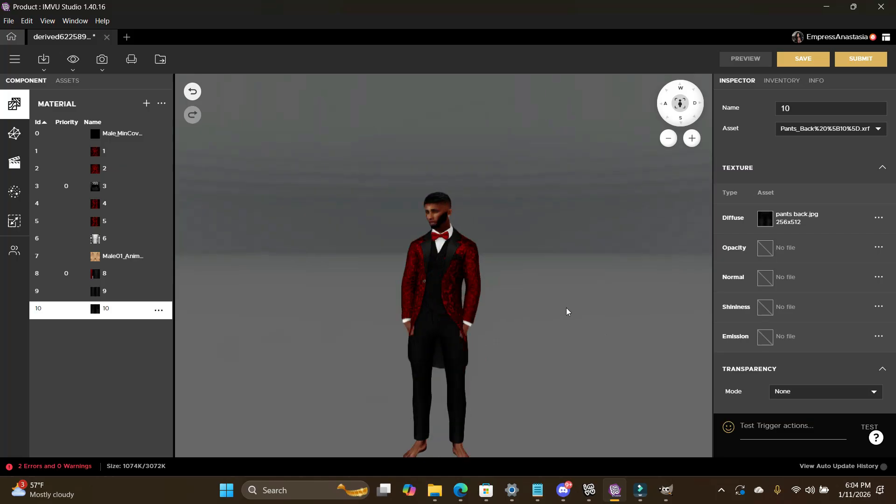
scroll(512, 303, "up", 4)
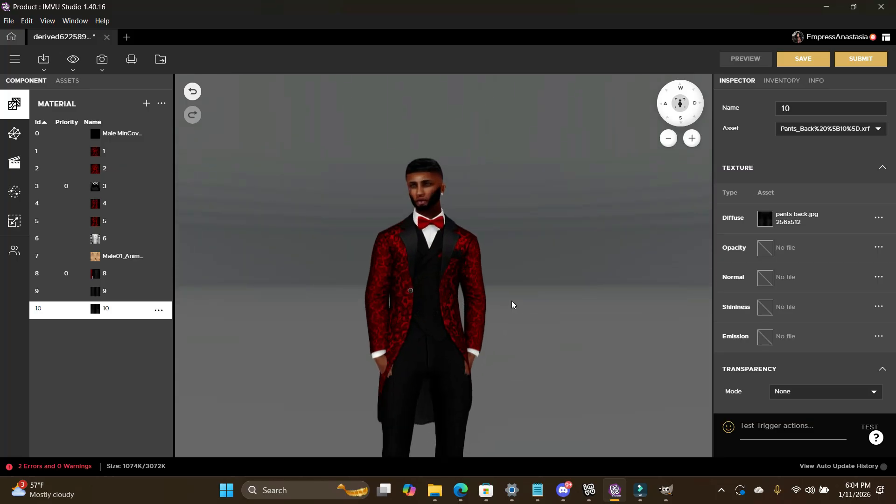
Step: Examine the complete red and black suit on the avatar from the front and both sides, close up and from a distance
scroll(512, 301, "down", 4)
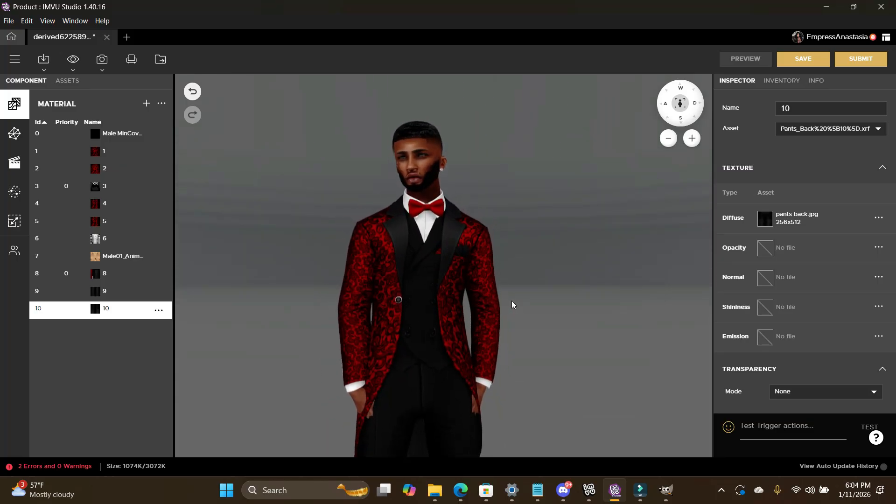
scroll(512, 304, "down", 2)
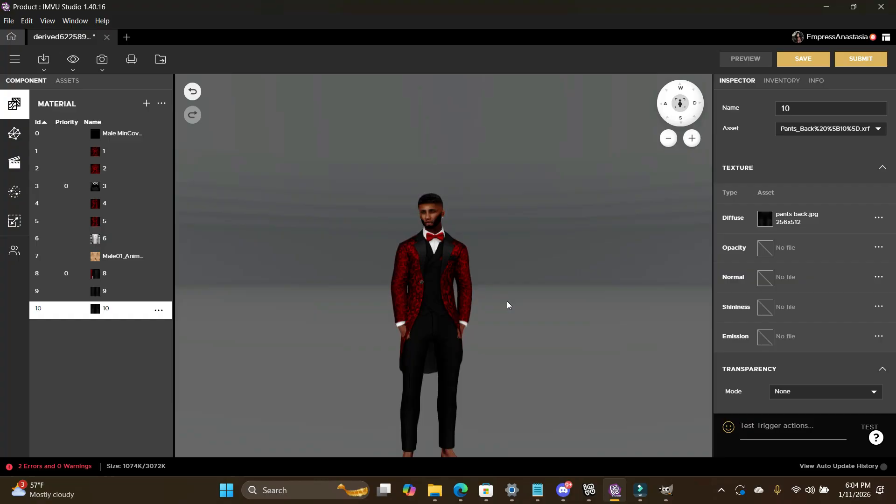
scroll(508, 305, "up", 5)
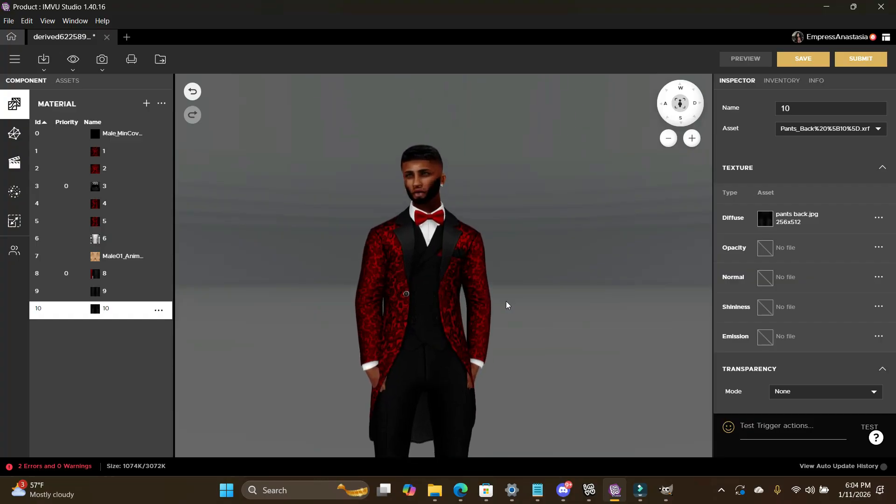
scroll(506, 301, "up", 4)
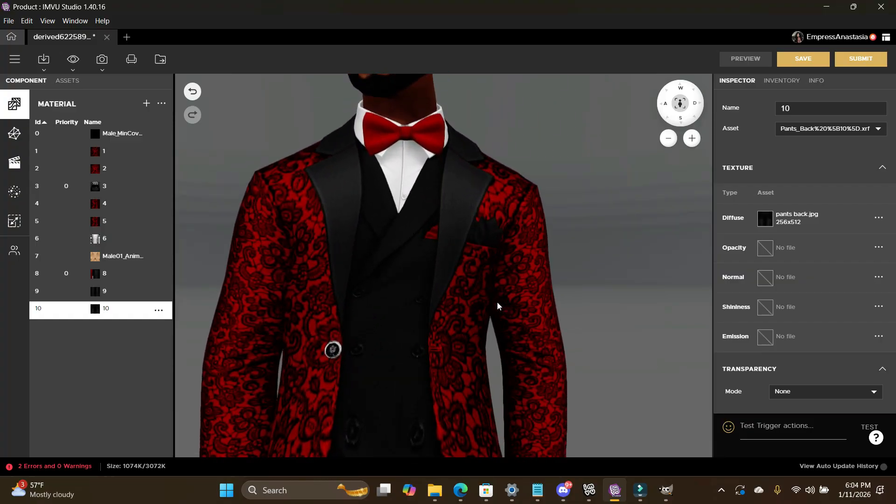
left_click_drag(497, 302, 464, 305)
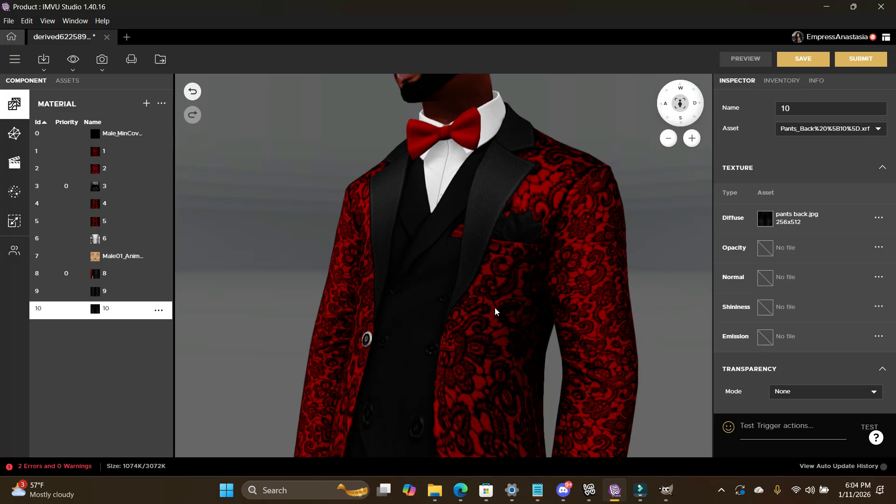
scroll(496, 307, "down", 2)
scroll(496, 307, "down", 3)
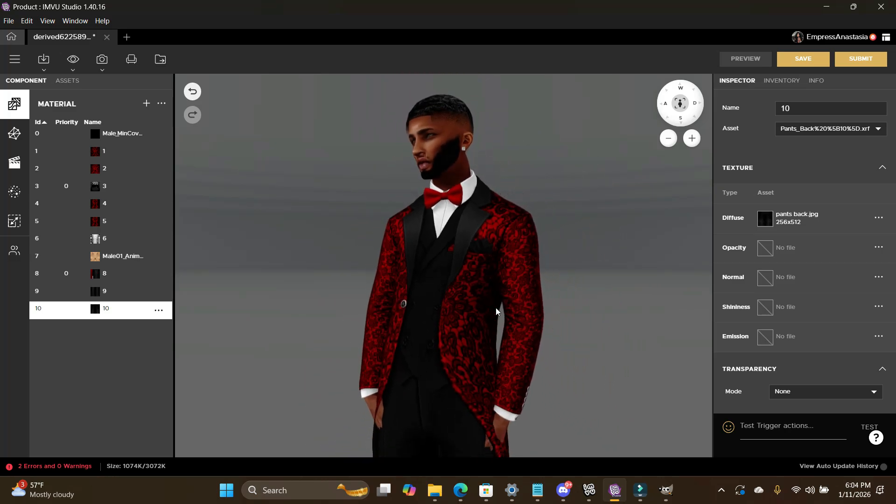
left_click_drag(510, 307, 367, 448)
scroll(389, 408, "down", 2)
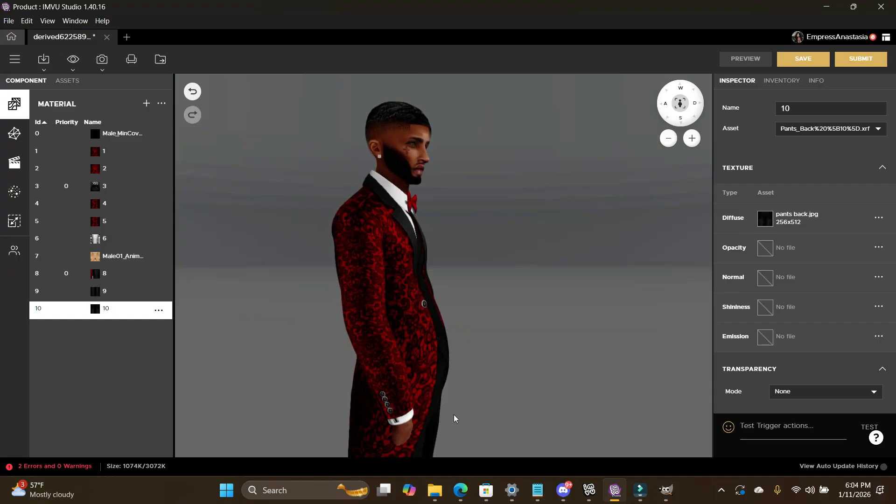
left_click_drag(454, 414, 388, 402)
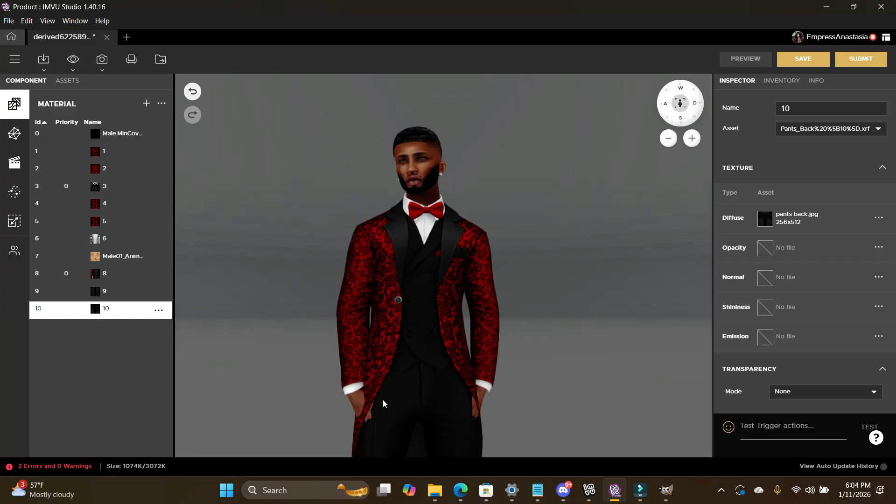
scroll(382, 399, "up", 5)
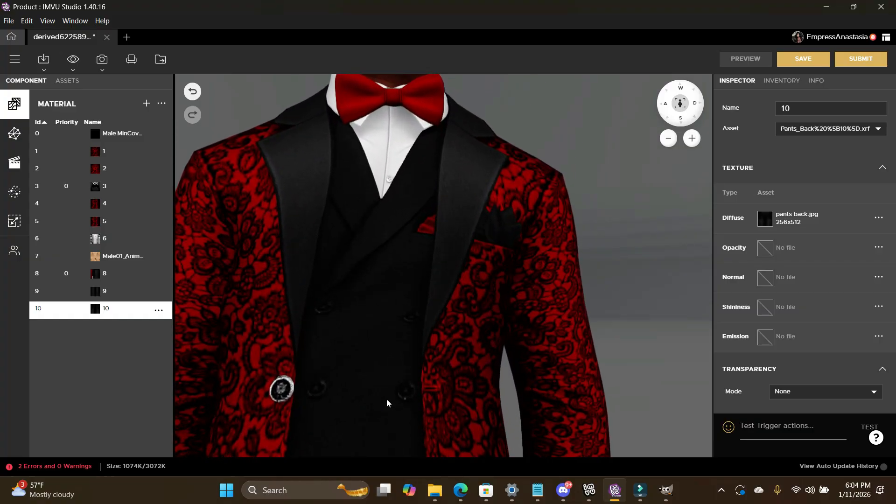
scroll(385, 399, "down", 5)
scroll(384, 400, "down", 2)
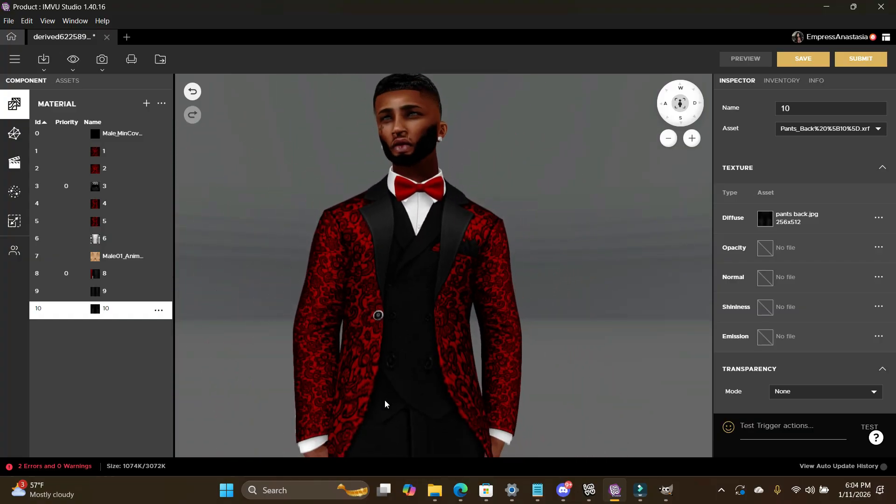
left_click_drag(472, 375, 448, 383)
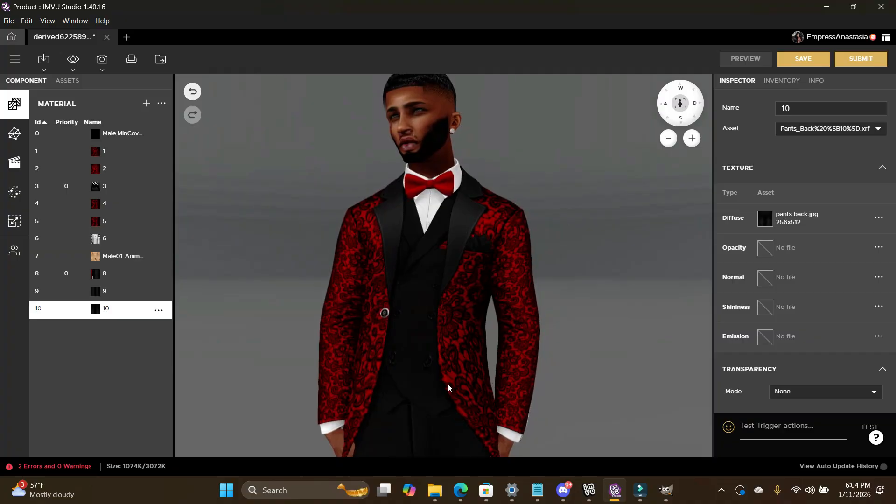
scroll(447, 383, "down", 4)
scroll(448, 383, "up", 5)
scroll(447, 383, "up", 3)
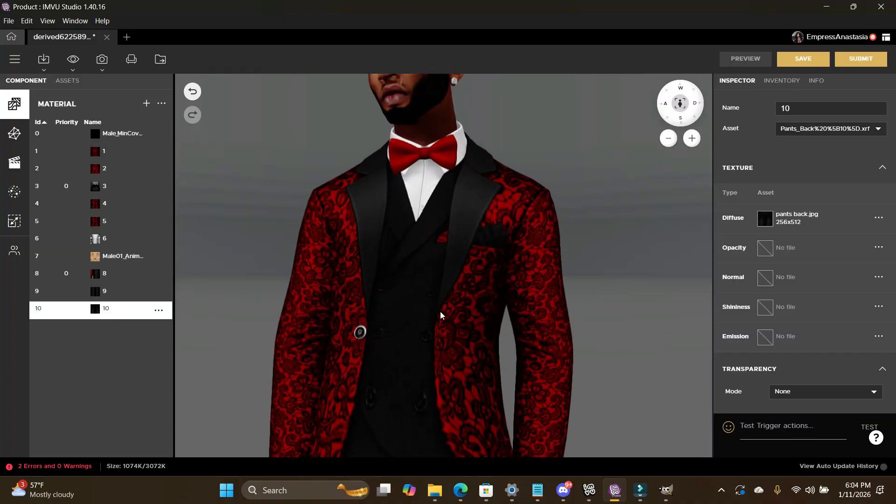
left_click_drag(441, 312, 505, 317)
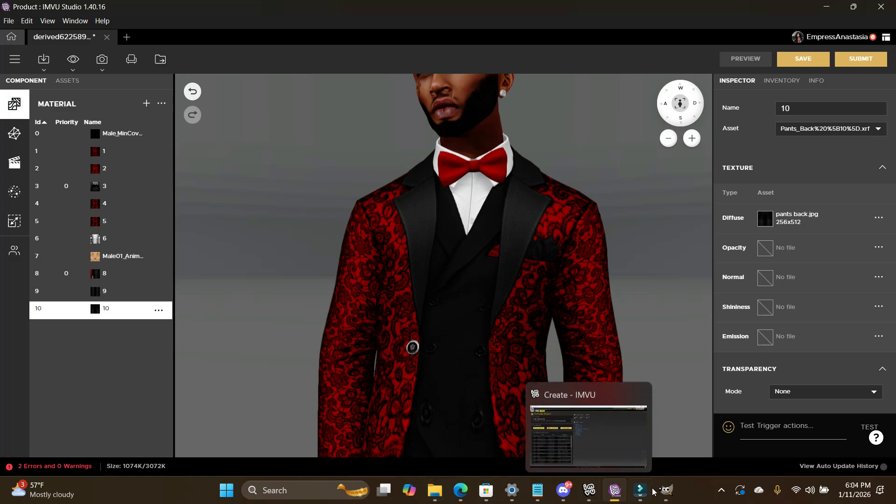
Step: Switch to GIMP and close the pants back image, discarding its unsaved changes
mouse_move(648, 493)
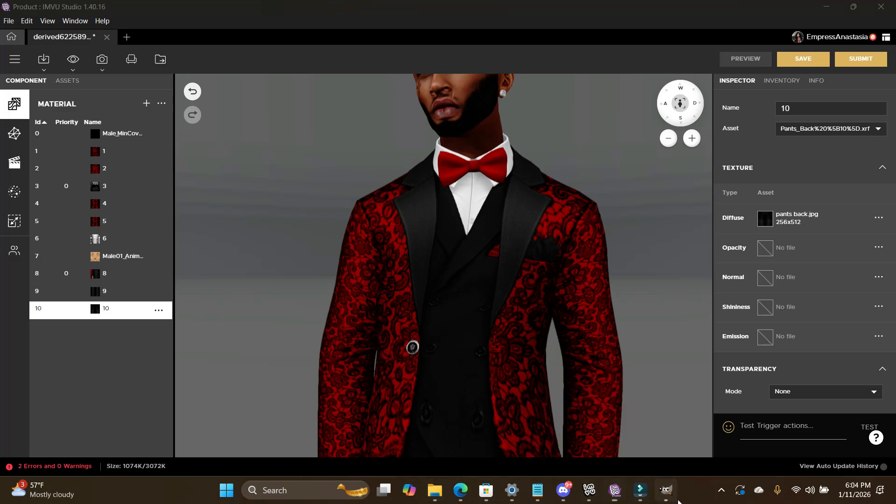
left_click(666, 490)
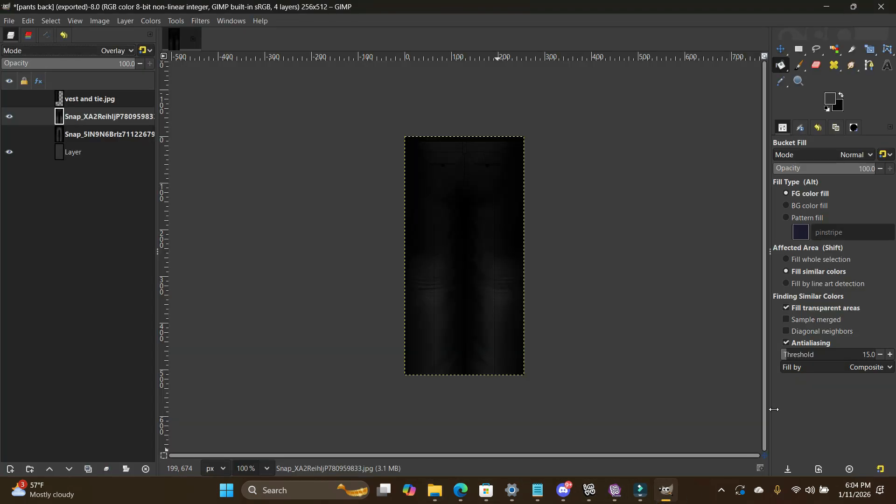
left_click(193, 39)
left_click(505, 298)
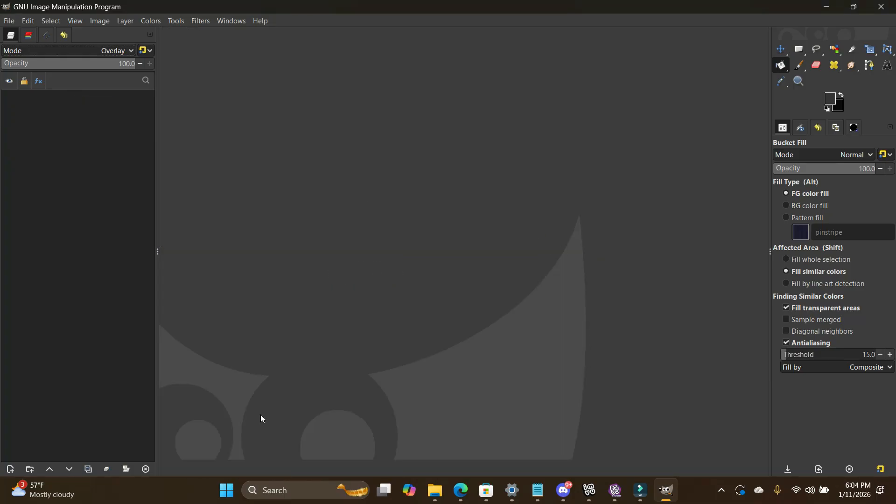
Step: Open the lapel GIMP project from the class suit folder in GIMP
mouse_move(434, 490)
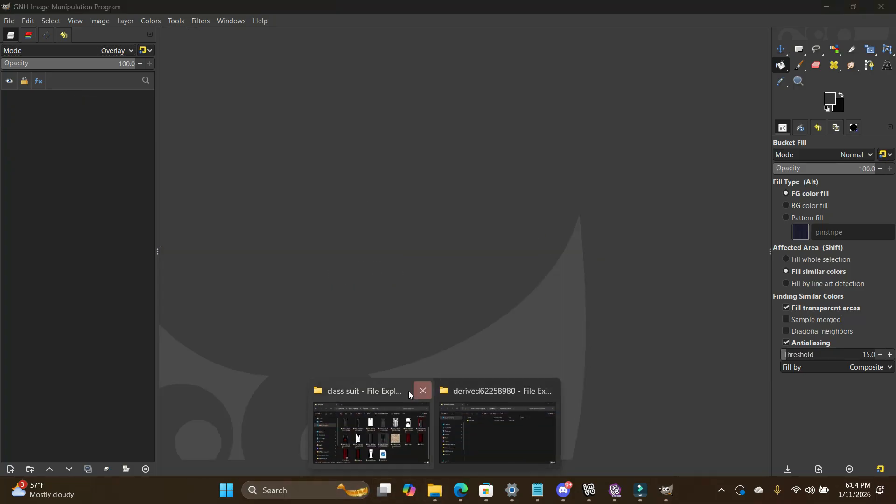
left_click(392, 439)
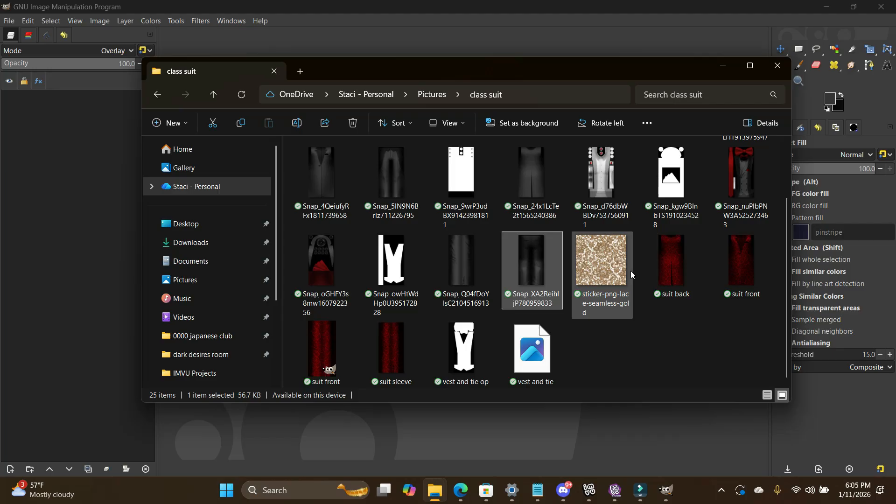
scroll(659, 332, "up", 2)
mouse_move(654, 332)
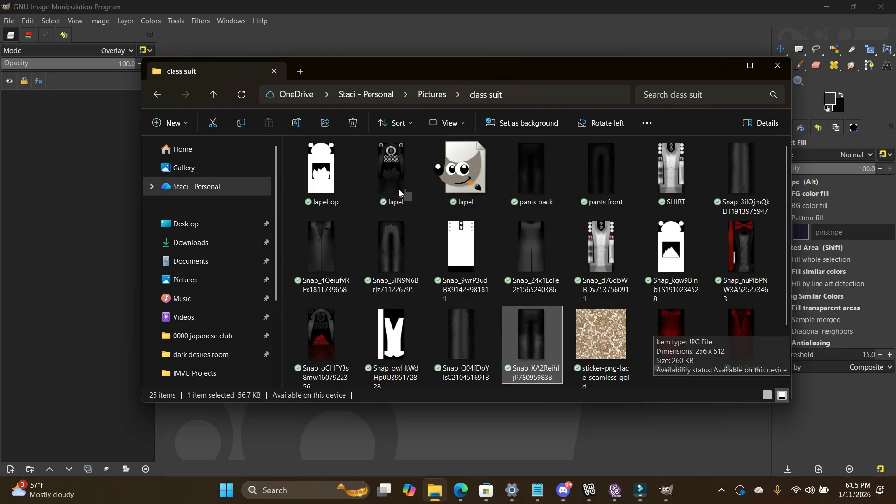
left_click_drag(394, 186, 405, 191)
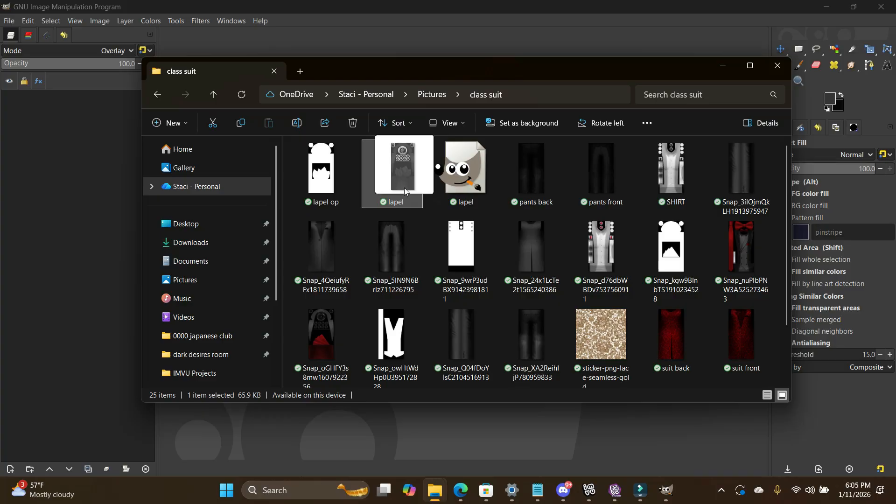
left_click_drag(462, 168, 535, 416)
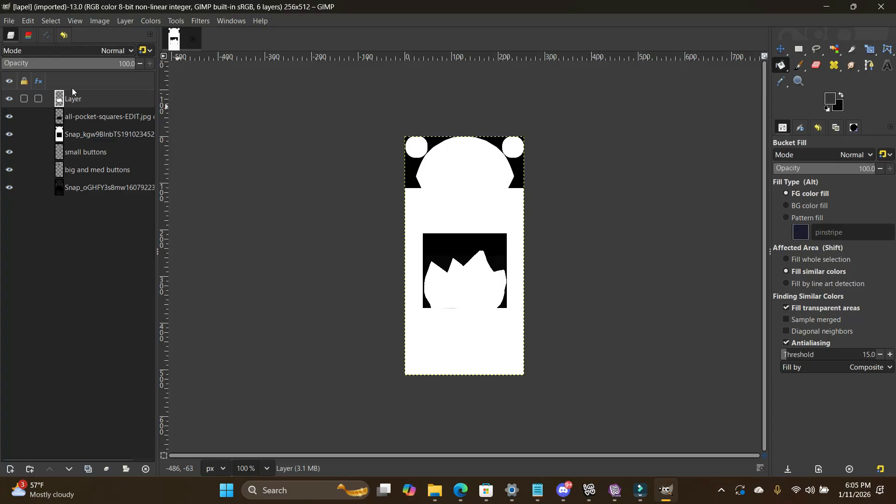
Step: Hide the top layer, the all-pocket-squares-EDIT.jpg layer and both Snap texture layers, keeping only the two button layers shown
left_click(8, 99)
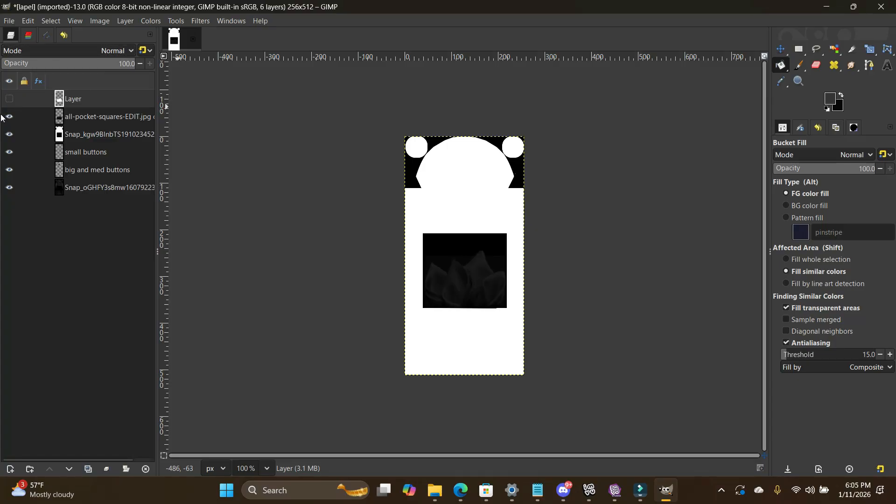
left_click(4, 116)
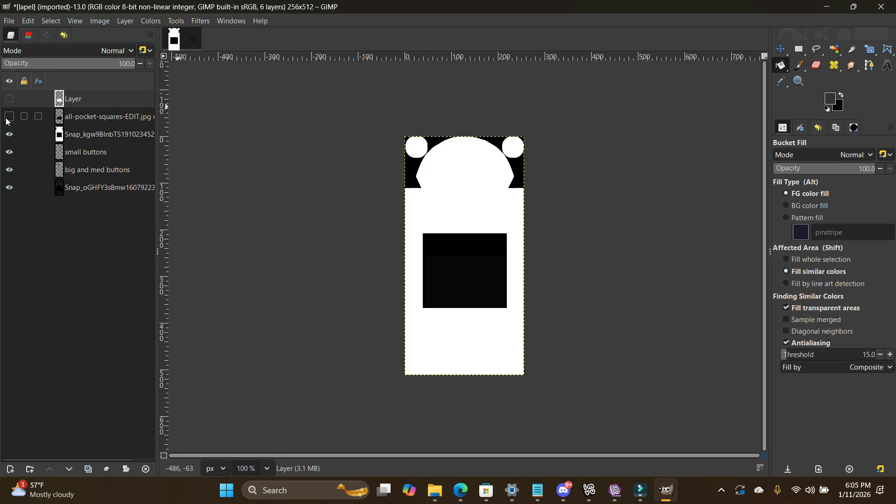
left_click(10, 135)
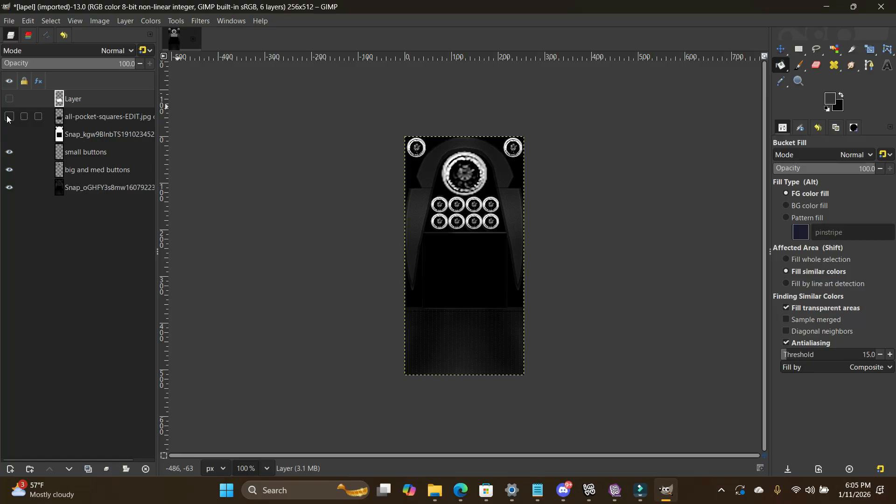
left_click(9, 188)
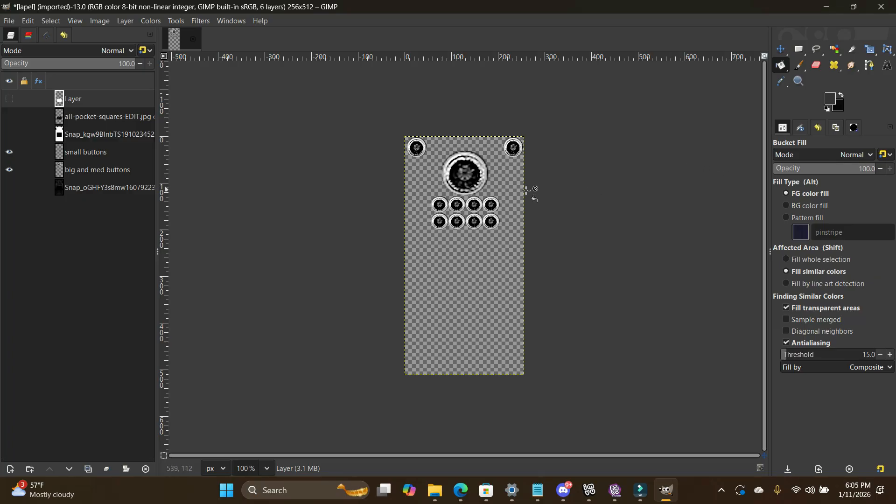
Step: Add a transparent 256 x 512 px layer directly above the bottom Snap_oGHFY3s8mw1607922356.jpg layer
left_click(113, 189)
left_click(126, 21)
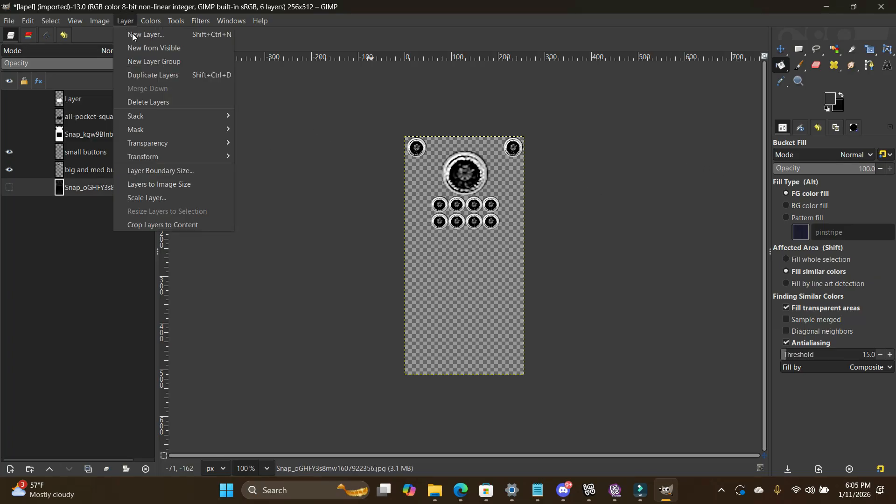
left_click(136, 35)
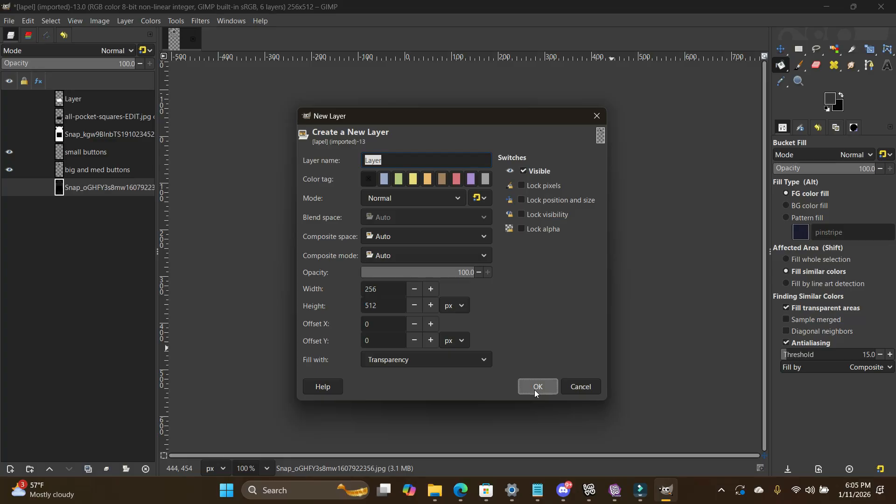
left_click(535, 387)
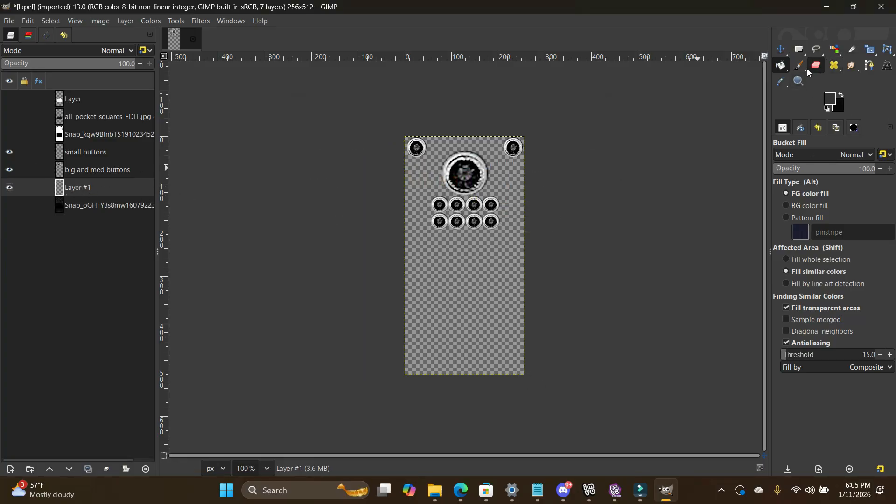
Step: Set the foreground color to dark navy 050421 and fill the new layer behind the buttons with it
left_click(835, 99)
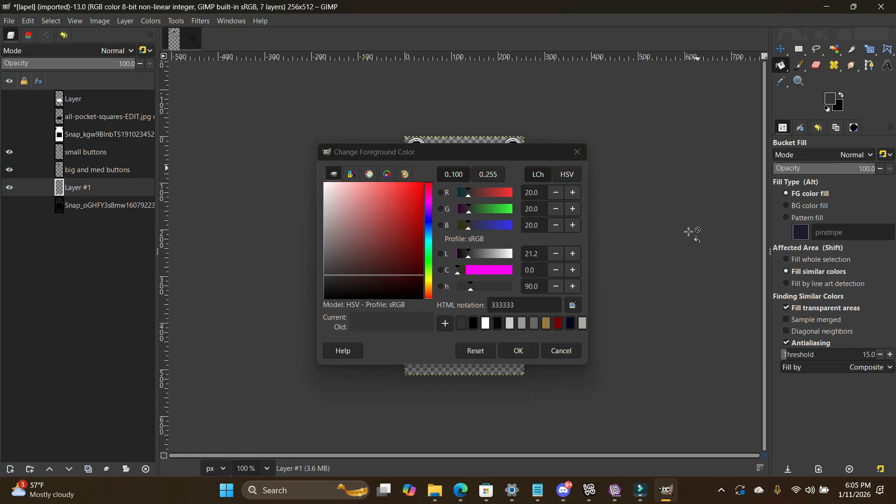
left_click(570, 324)
left_click(518, 350)
left_click(444, 316)
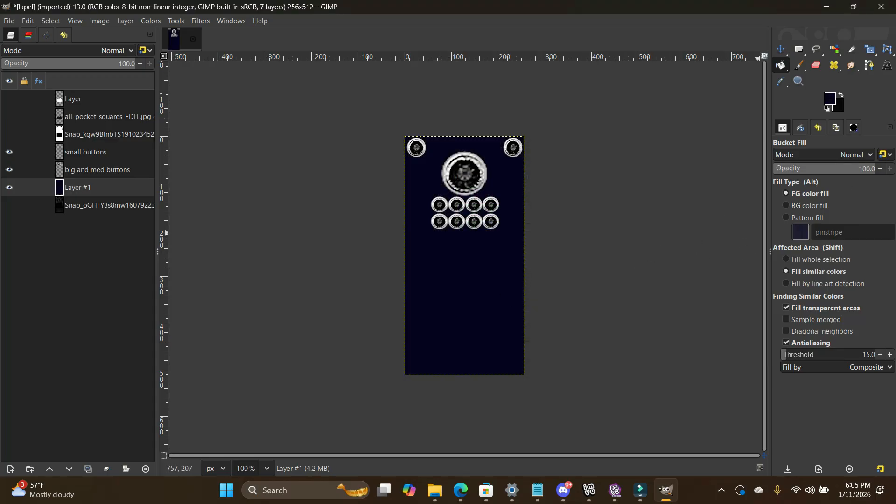
Step: Set the foreground color to black 000000 and fill the new layer behind the buttons with it
left_click(830, 99)
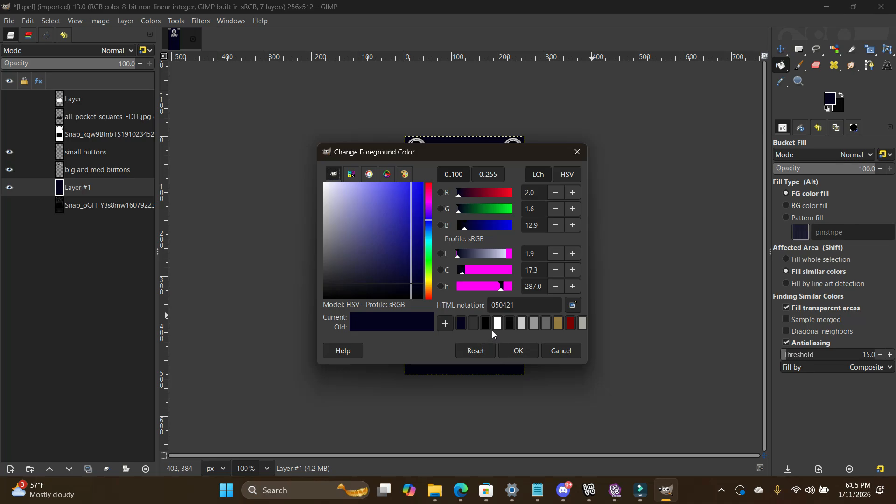
left_click_drag(358, 287, 311, 301)
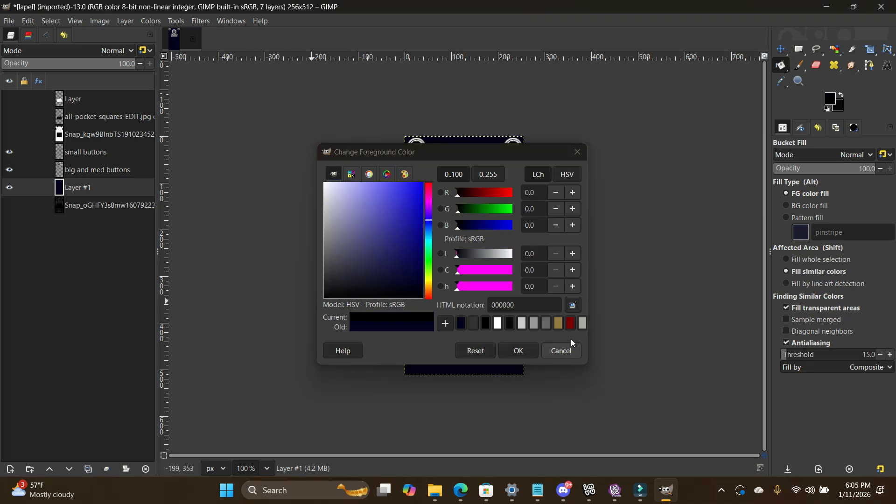
left_click(522, 354)
left_click(471, 335)
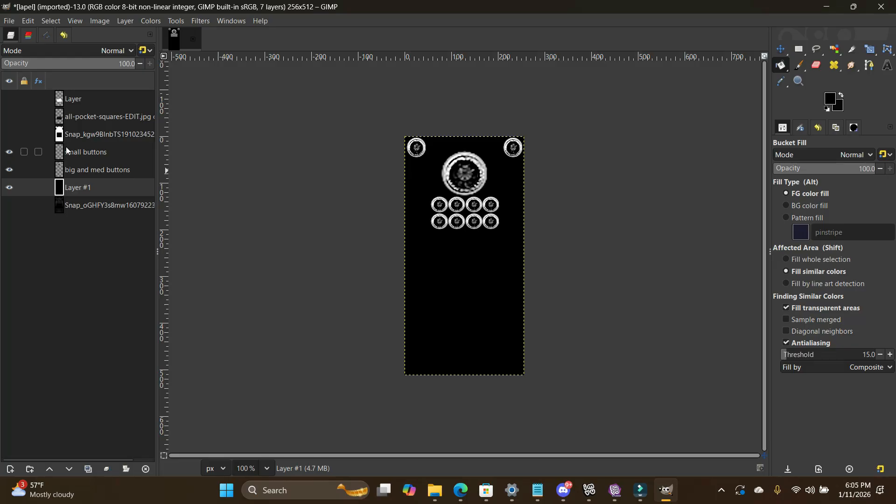
Step: Merge the small buttons layer down into the big and med buttons layer
left_click(96, 154)
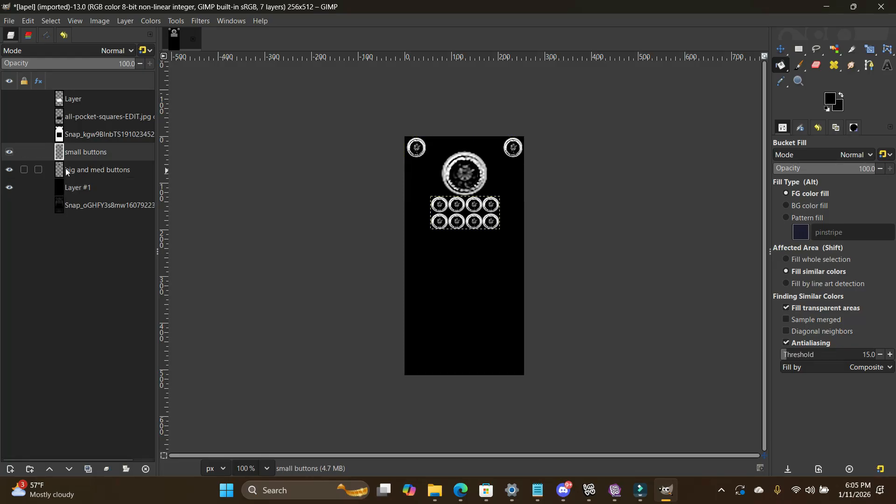
left_click(123, 22)
left_click(143, 87)
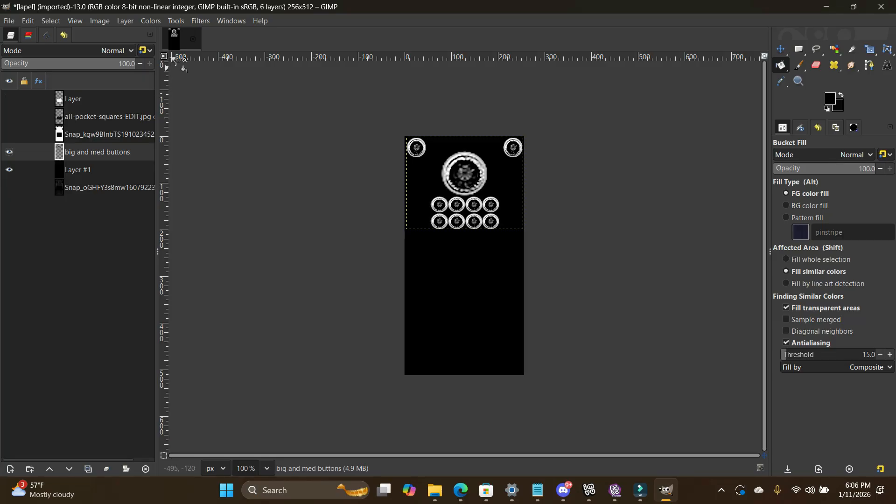
Step: Apply a Bump Map to the big and med buttons layer using itself as height map, with azimuth 196.83 and depth 2
left_click(201, 23)
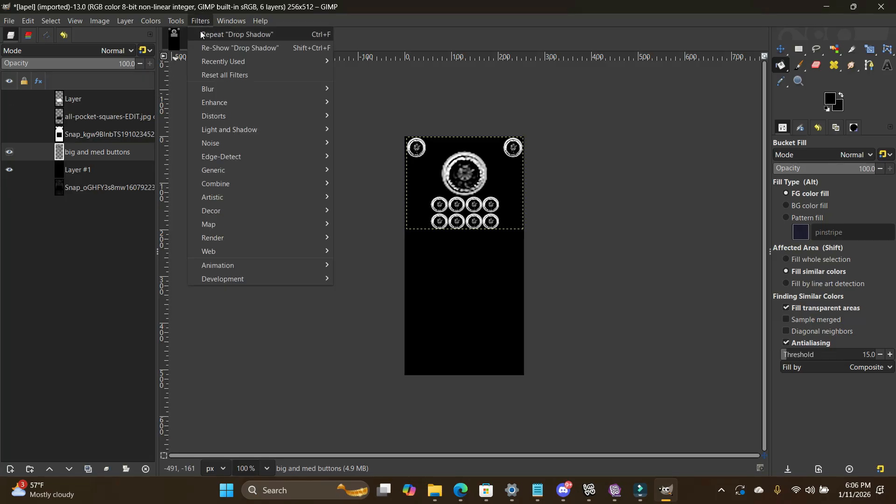
mouse_move(220, 229)
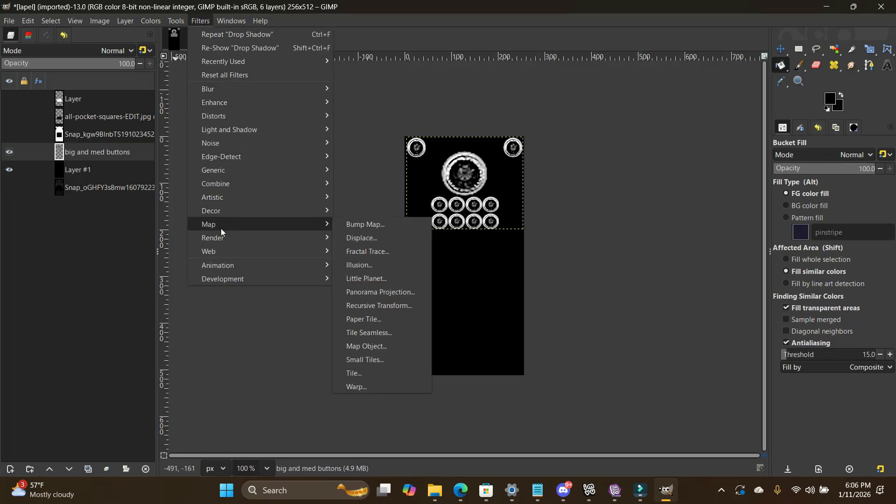
left_click(391, 224)
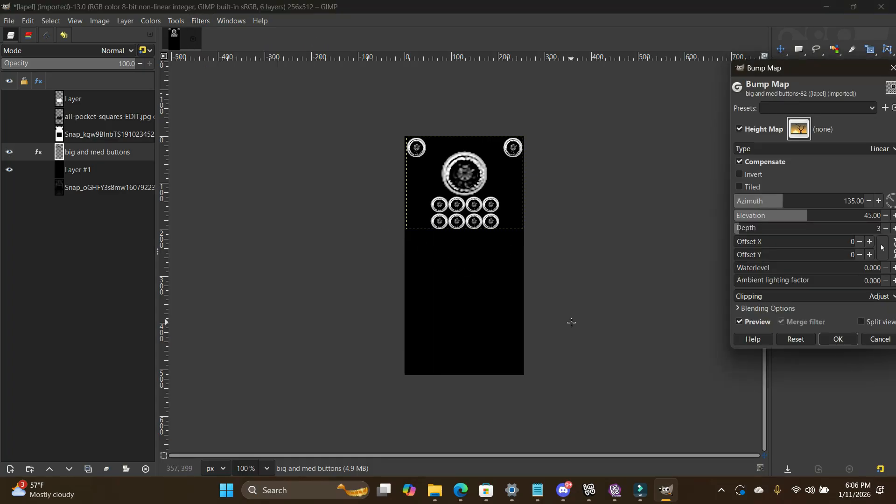
left_click(803, 129)
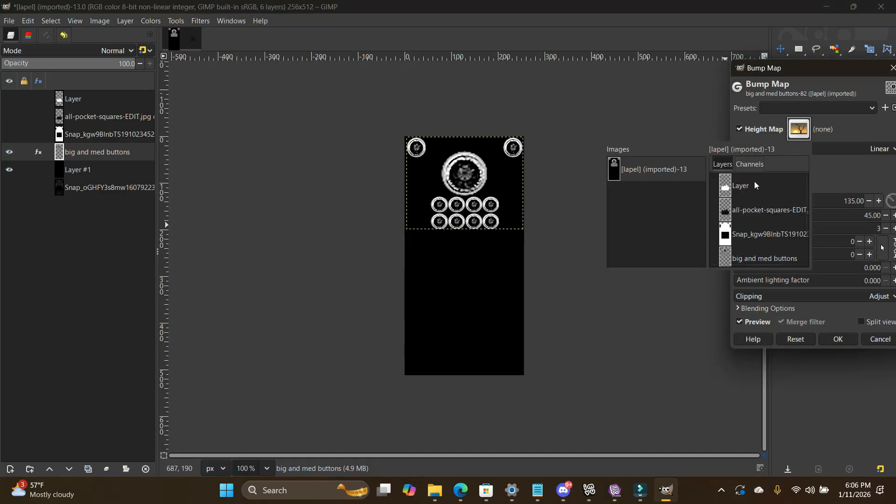
scroll(751, 245, "down", 1)
left_click(745, 243)
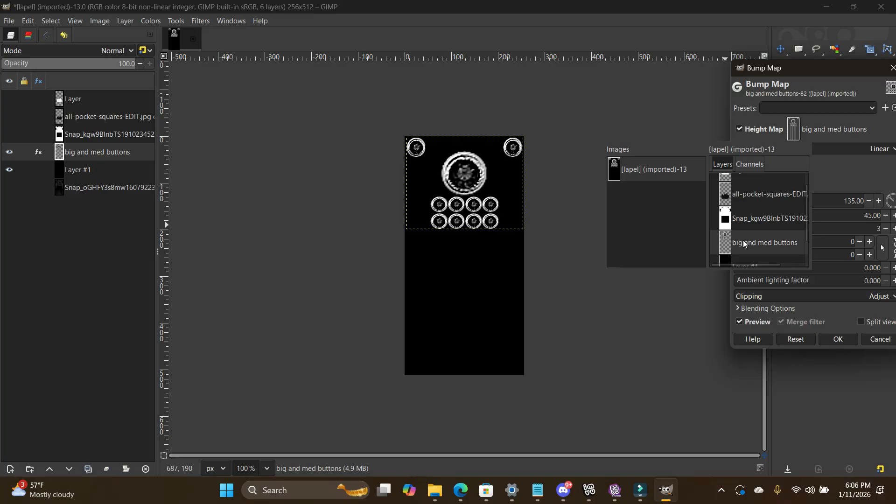
double_click(745, 244)
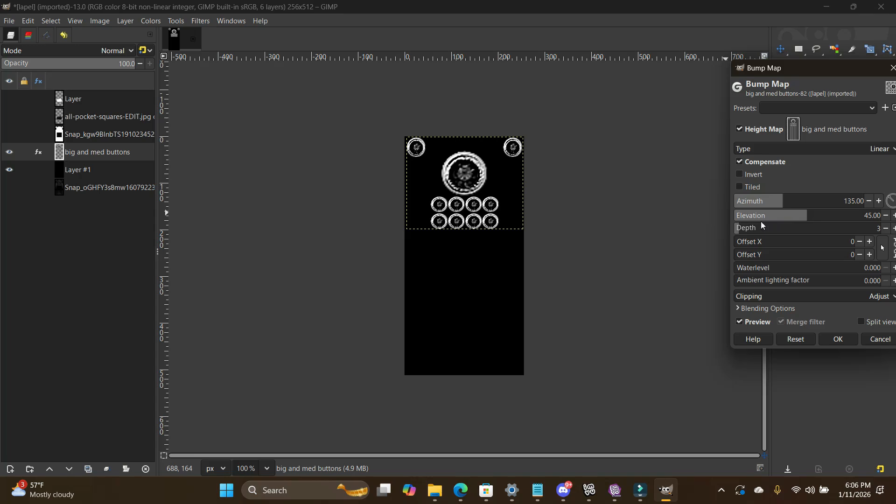
left_click_drag(753, 231, 736, 220)
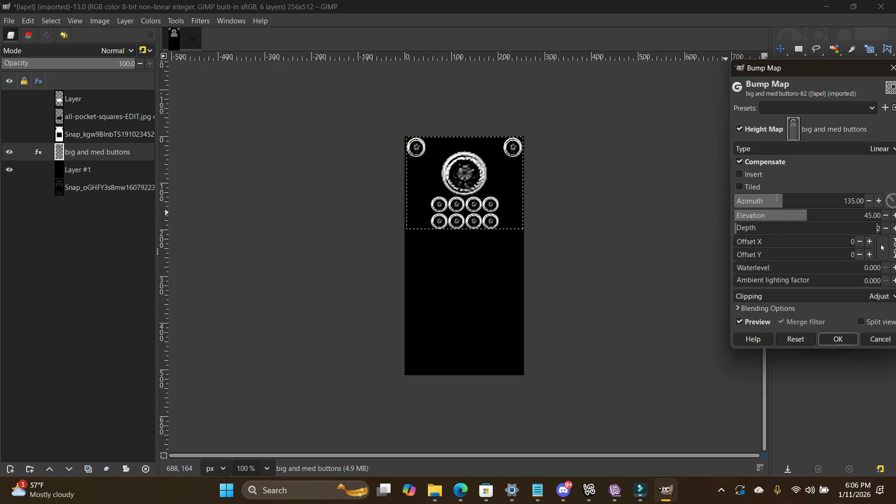
left_click_drag(777, 198, 805, 201)
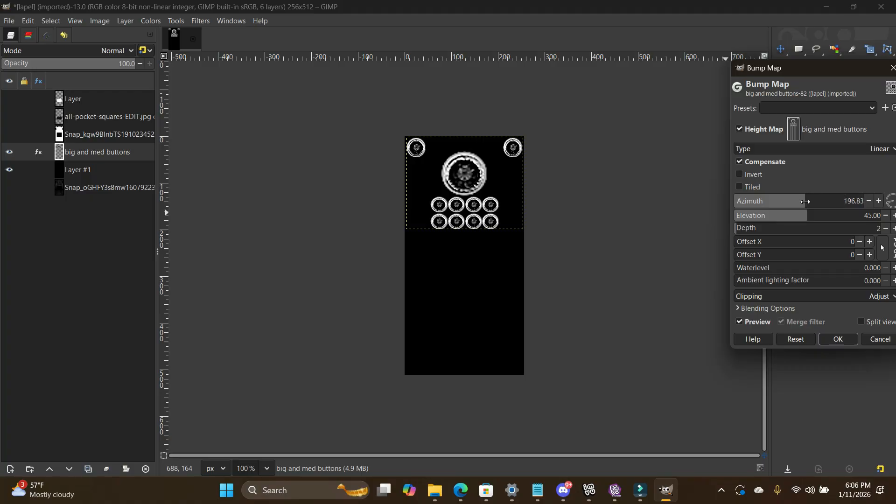
left_click(838, 339)
left_click(150, 21)
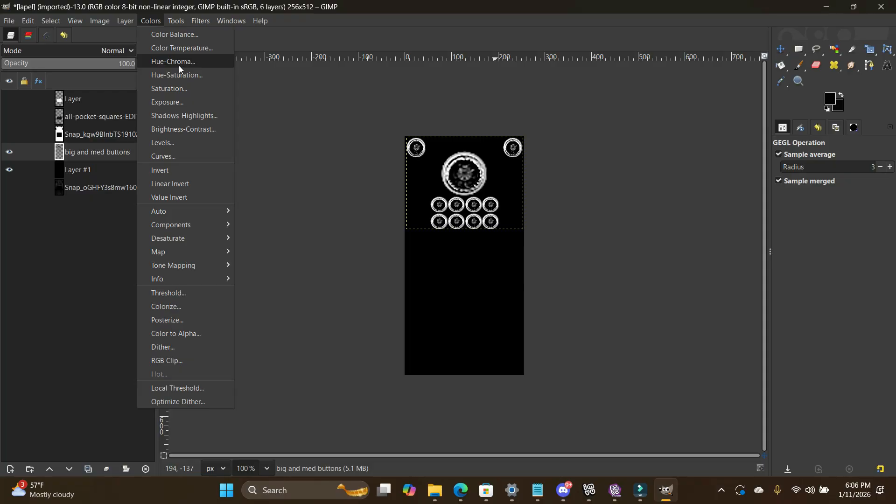
left_click(178, 63)
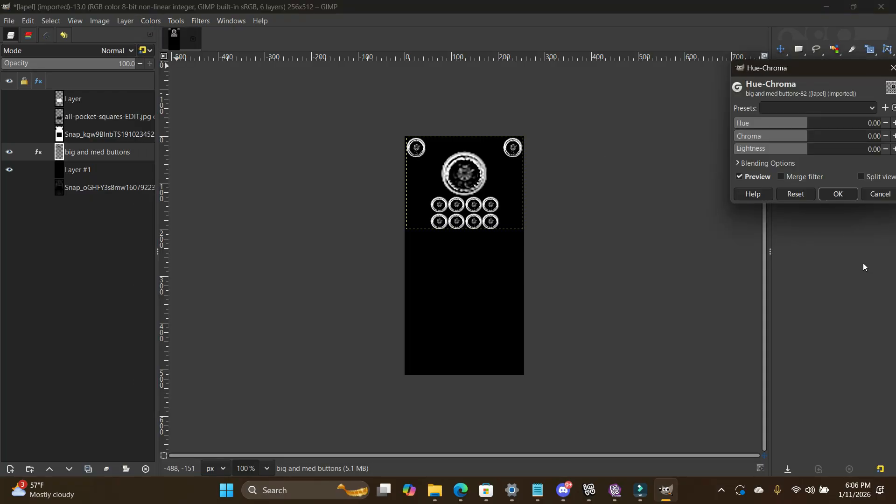
left_click(881, 194)
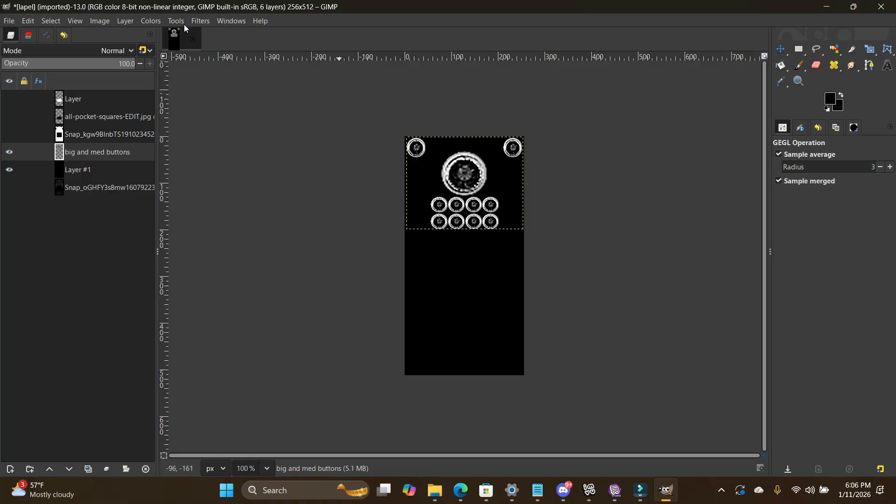
Step: Export the image to the class suit folder as lapel shine map.jpg at JPEG quality 100
left_click(10, 24)
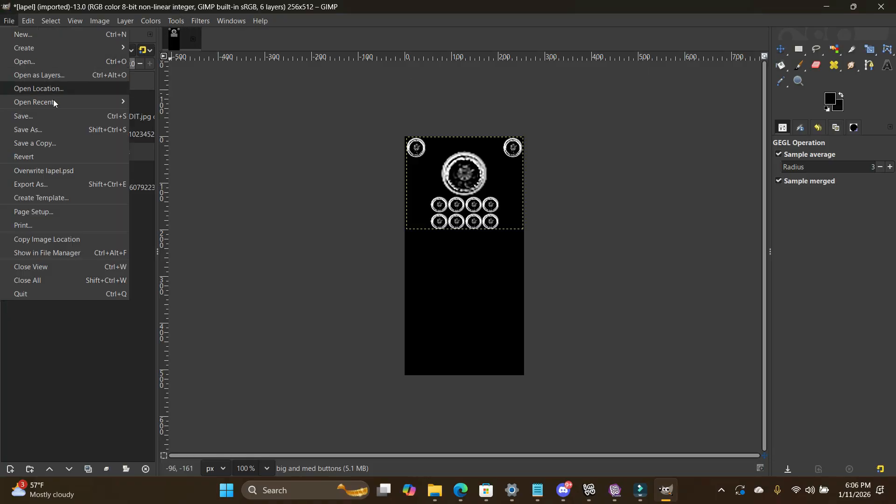
left_click(38, 185)
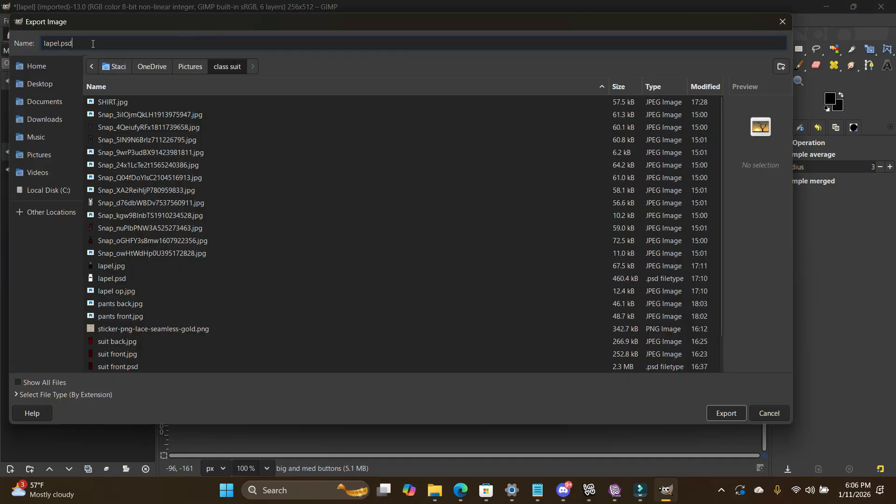
type("la")
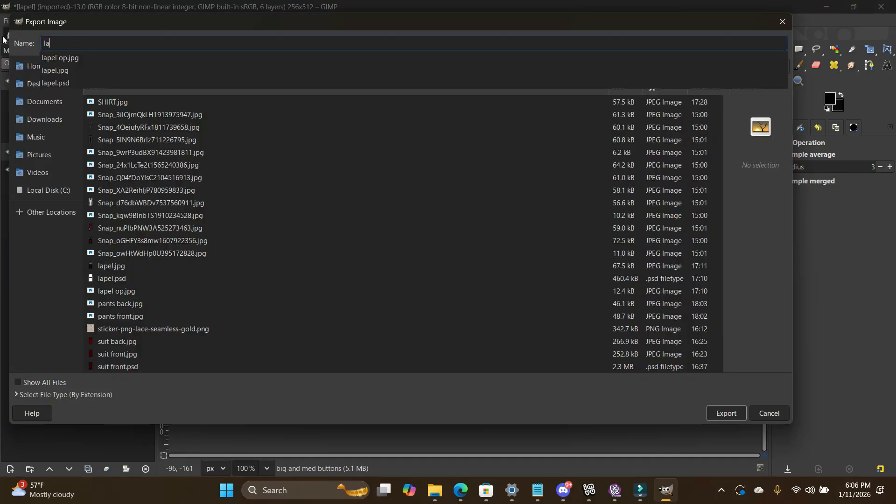
type("pel shine map.jpg")
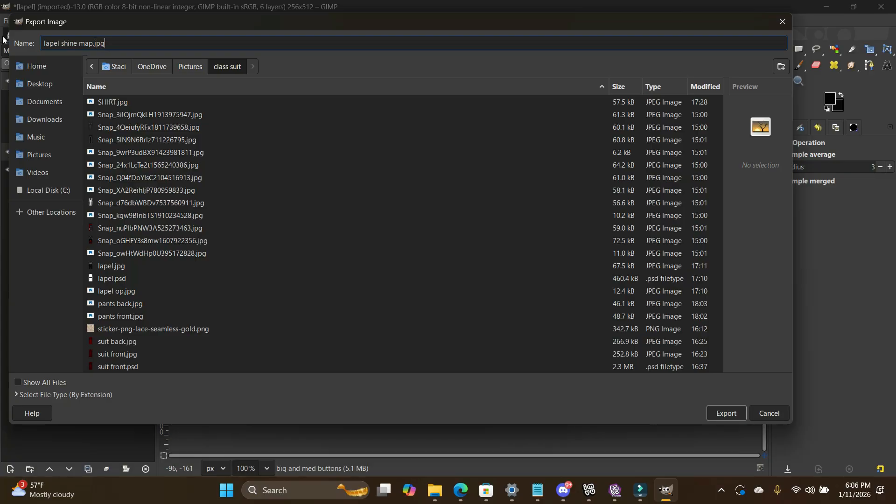
key("Return")
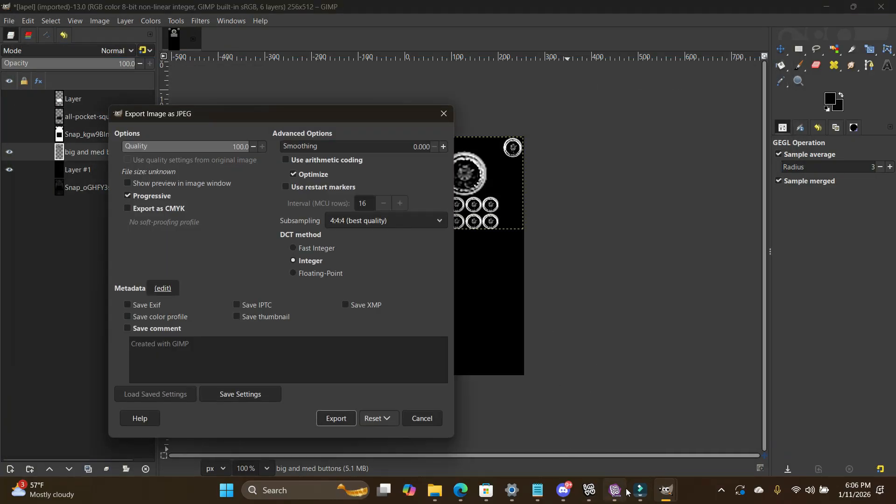
left_click(337, 418)
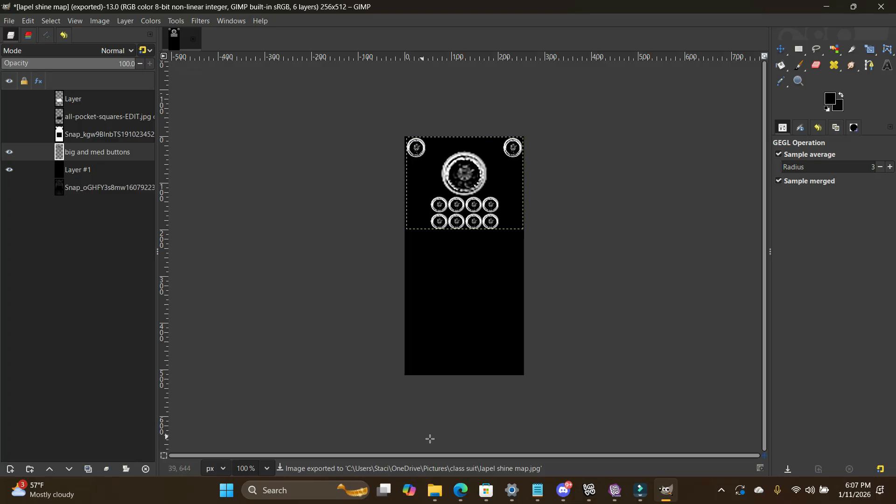
Step: Switch to IMVU Studio and assign the project image lapel.jpg as the Normal texture of material 3, the suit lapel
left_click(615, 490)
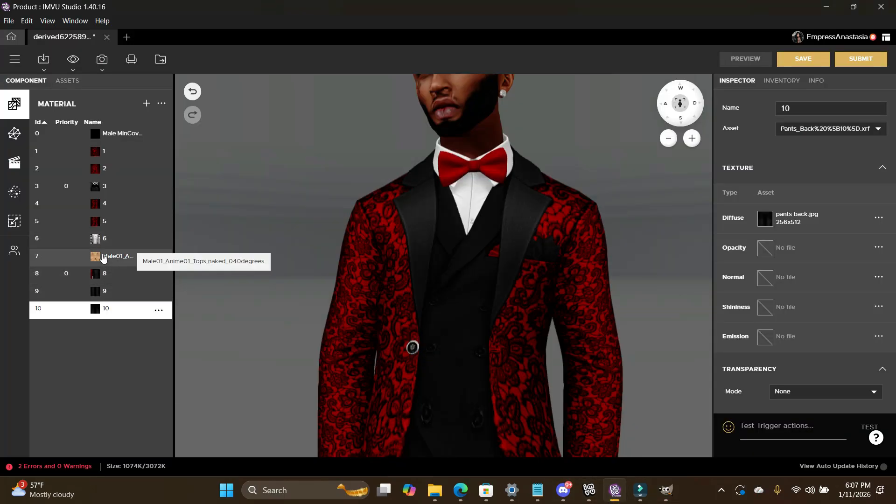
mouse_move(96, 278)
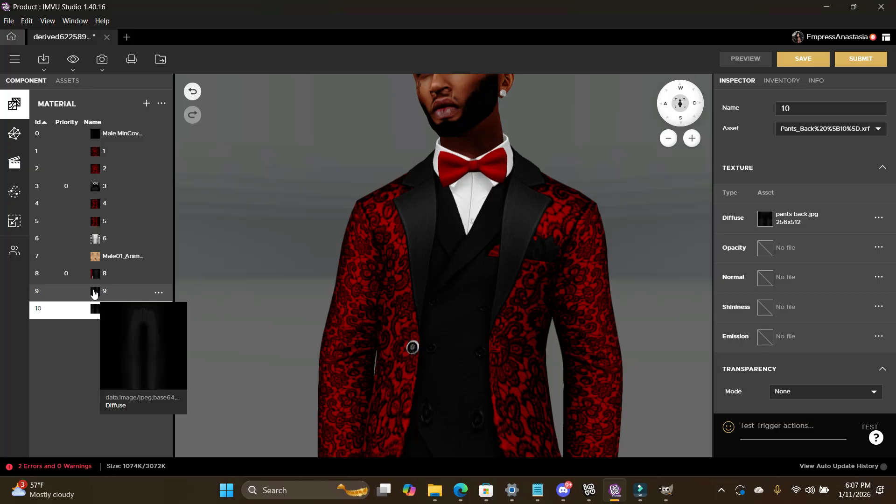
mouse_move(94, 187)
mouse_move(99, 135)
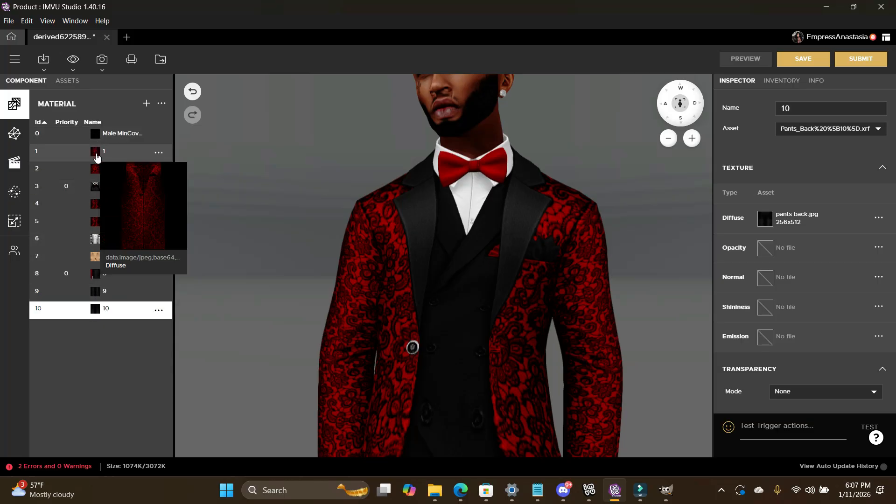
left_click(96, 188)
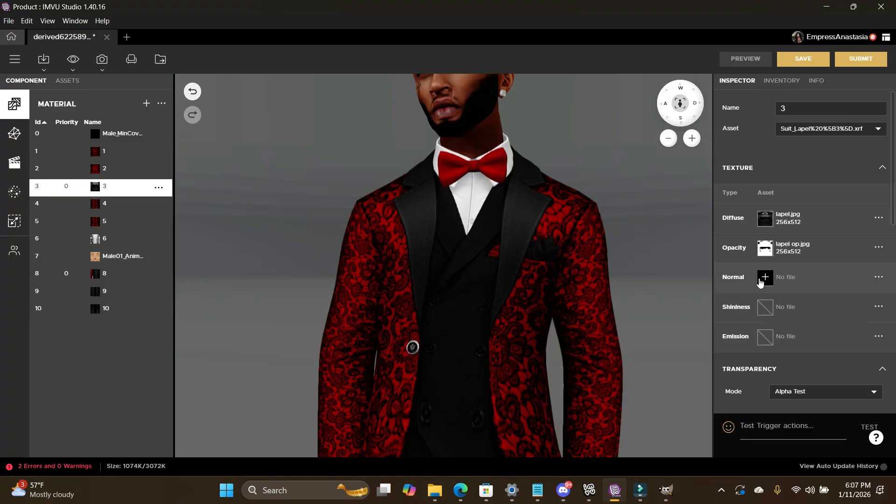
left_click(761, 279)
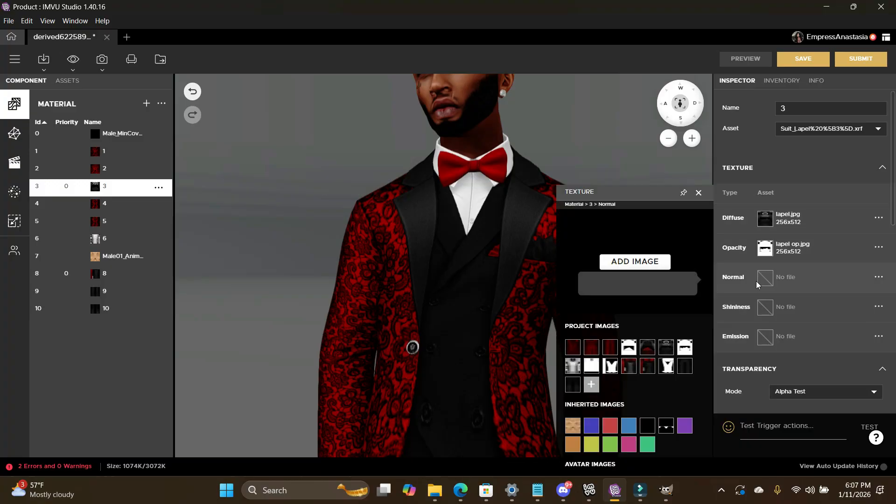
left_click(670, 347)
Step: Import lapel shine map.jpg from the class suit folder as the Shininess texture of material 3
left_click(764, 311)
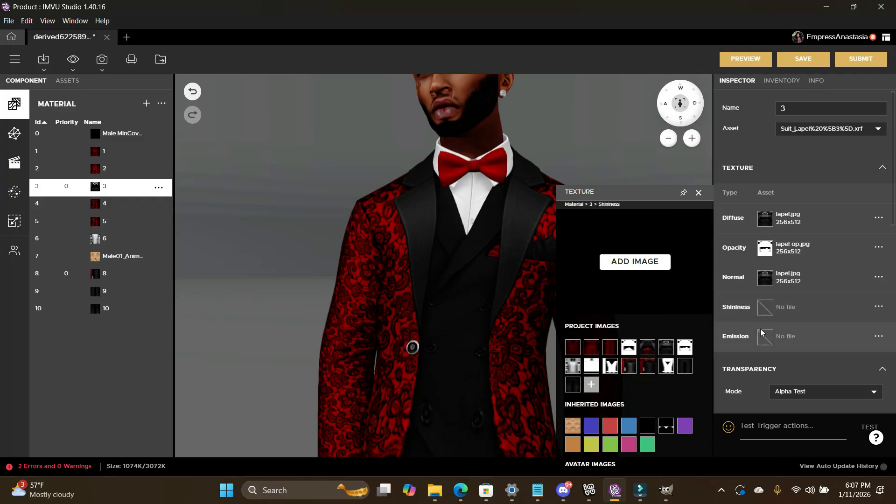
left_click(663, 263)
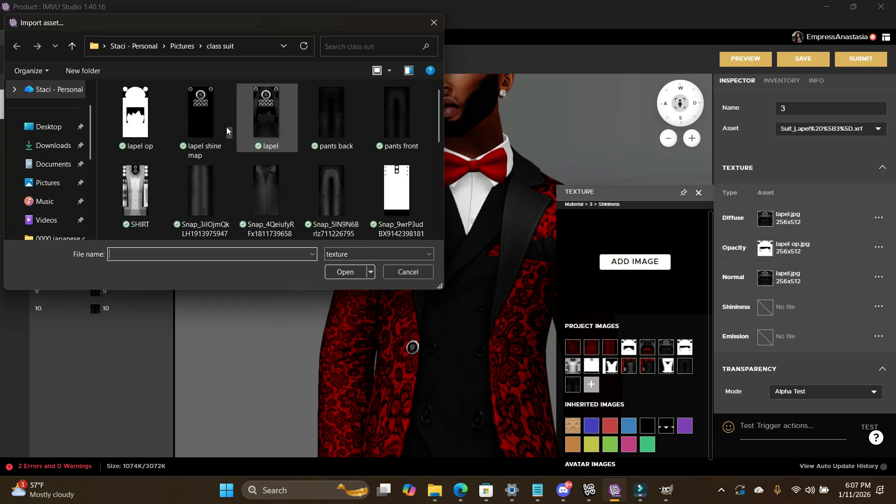
double_click(210, 127)
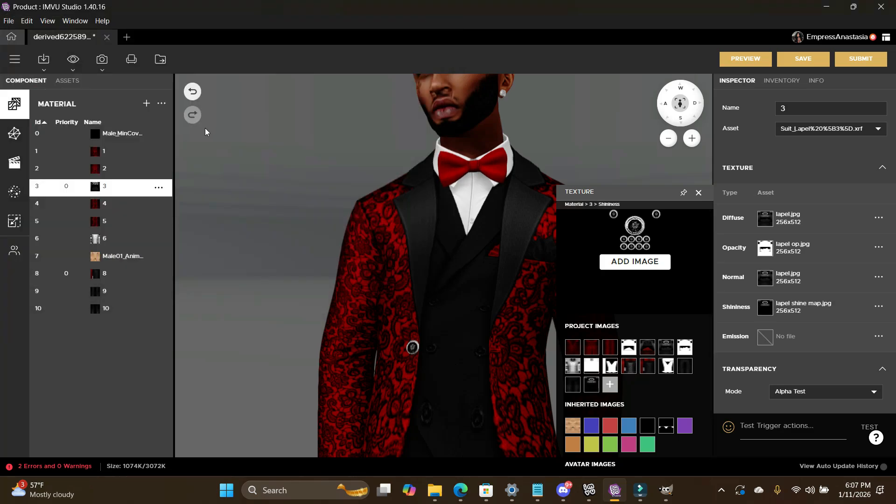
Step: Enable Subsurface Shading for material 3 and close the texture picker
scroll(819, 383, "down", 3)
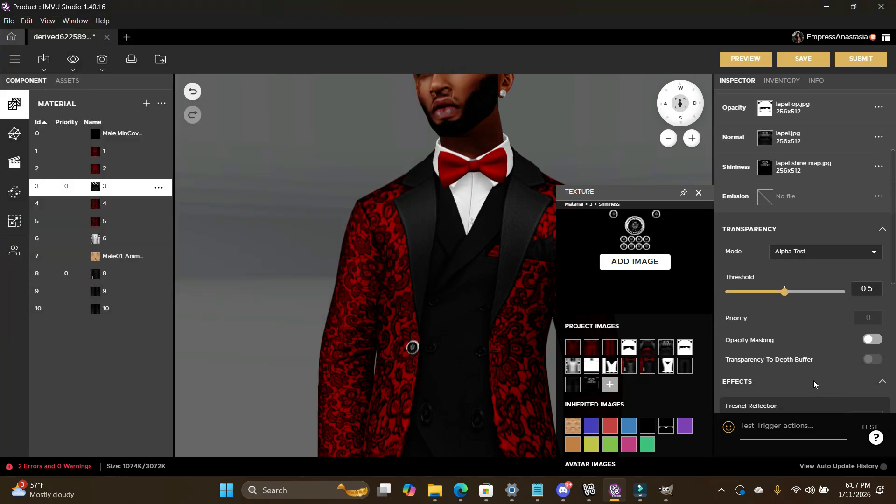
scroll(814, 384, "down", 3)
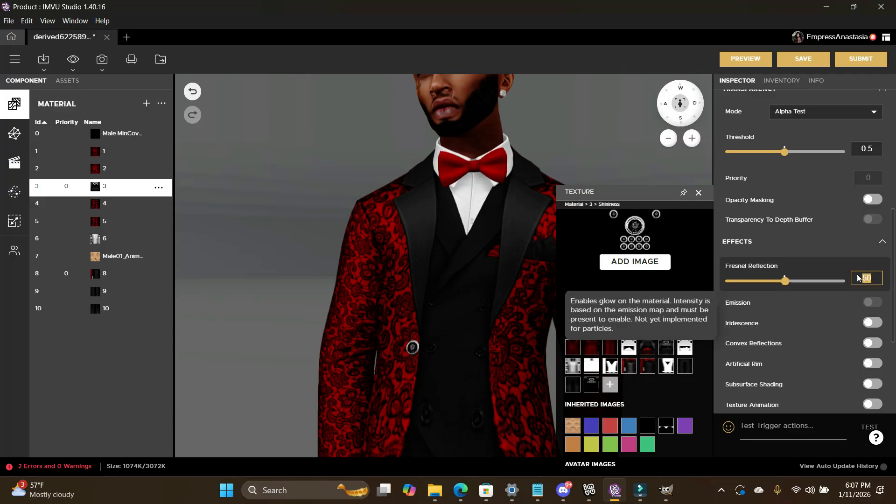
scroll(880, 271, "down", 3)
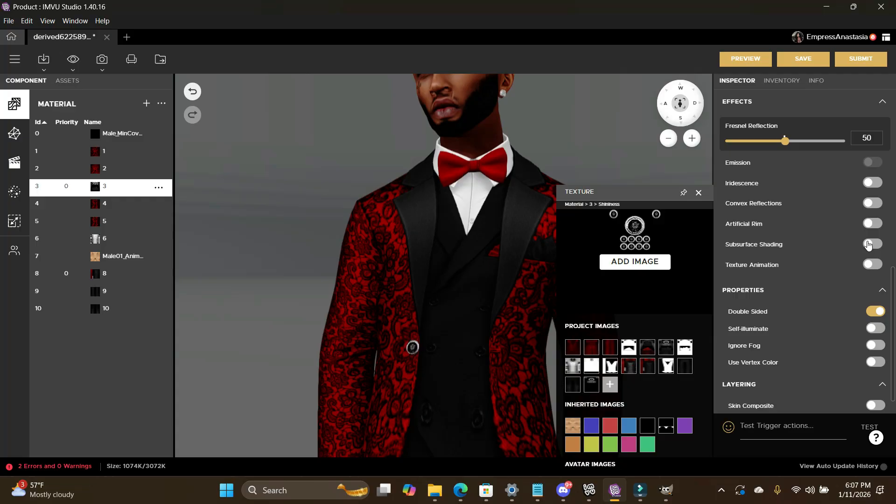
left_click(869, 244)
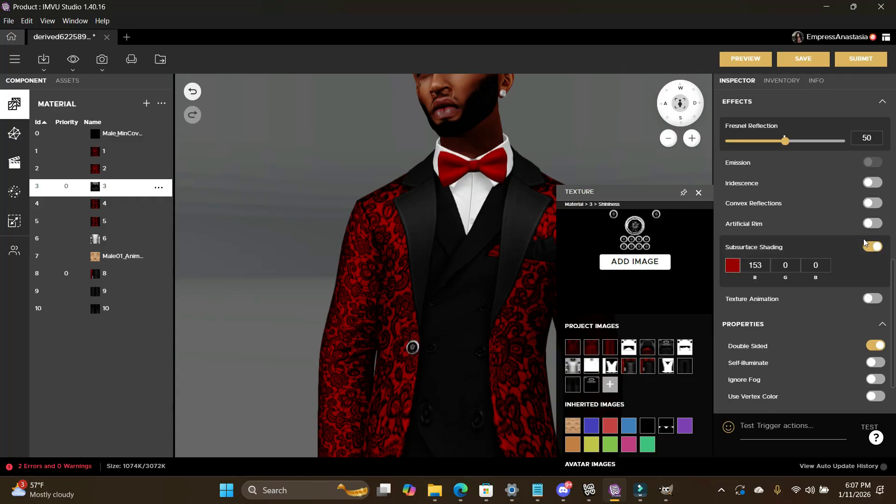
left_click(698, 193)
Step: Preview the material changes on the avatar and examine the lapels and jacket buttons up close from several angles
scroll(843, 333, "down", 2)
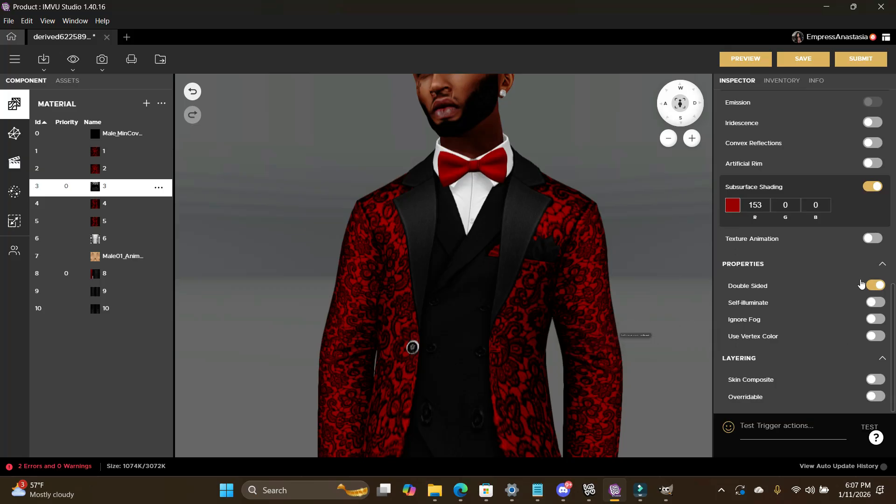
scroll(864, 299, "up", 2)
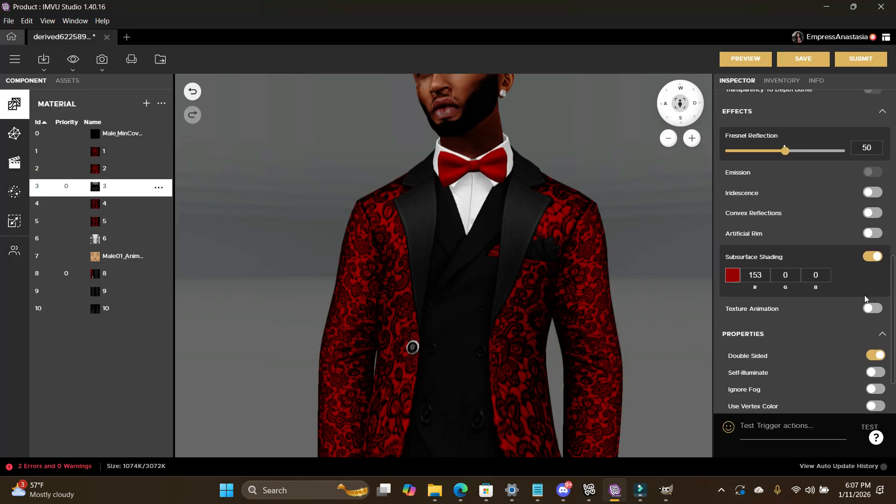
scroll(864, 299, "down", 2)
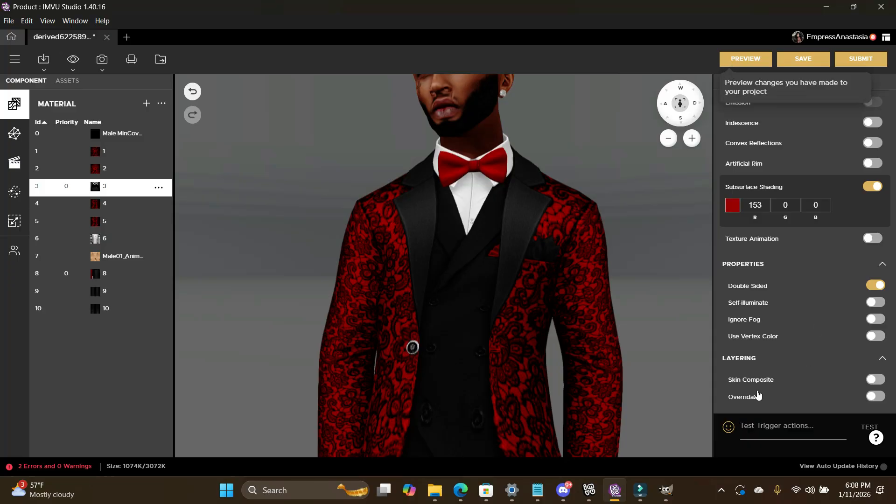
scroll(543, 406, "up", 2)
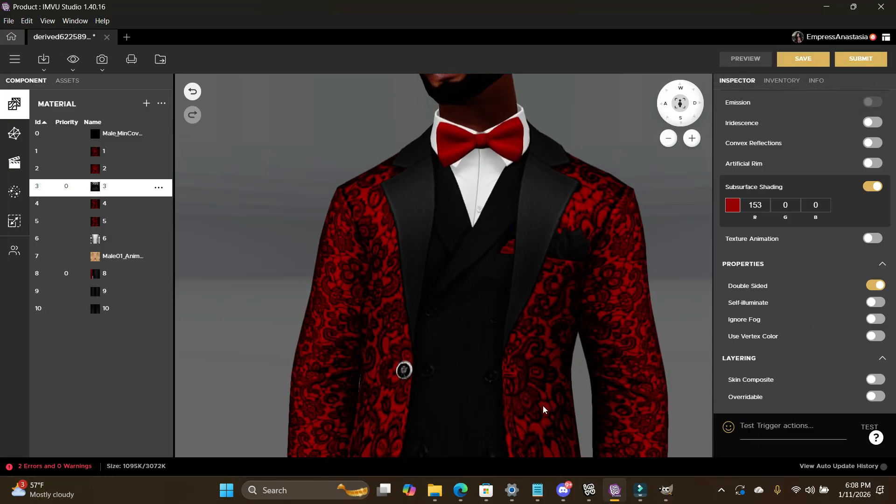
scroll(542, 405, "up", 2)
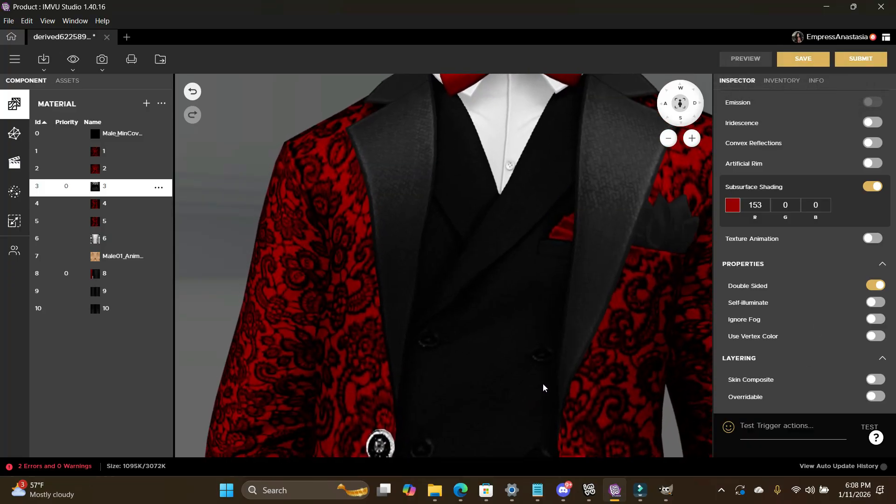
left_click_drag(543, 384, 399, 400)
scroll(376, 326, "down", 5)
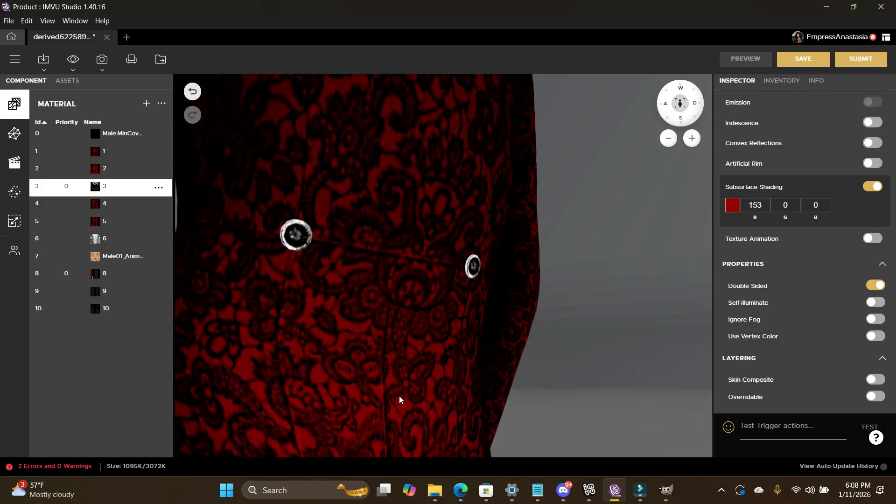
Step: Enable Iridescence for material 3 with its multiplier at 0.14
scroll(766, 378, "up", 7)
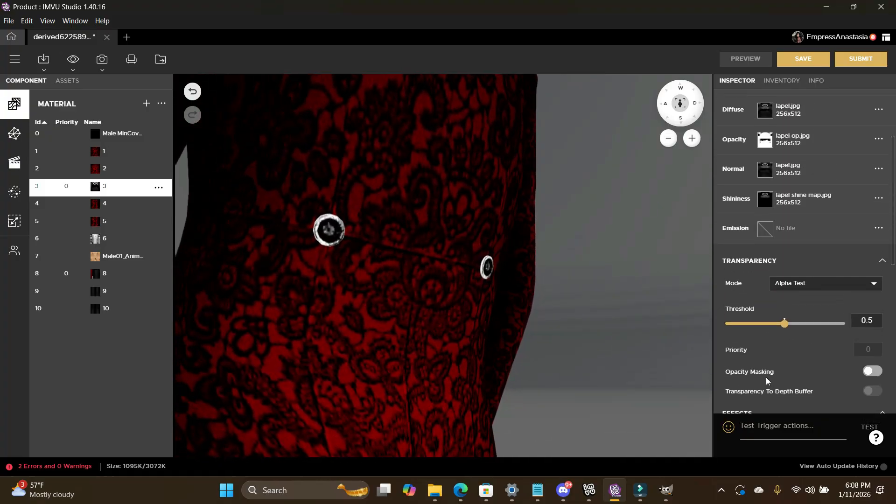
scroll(765, 377, "down", 7)
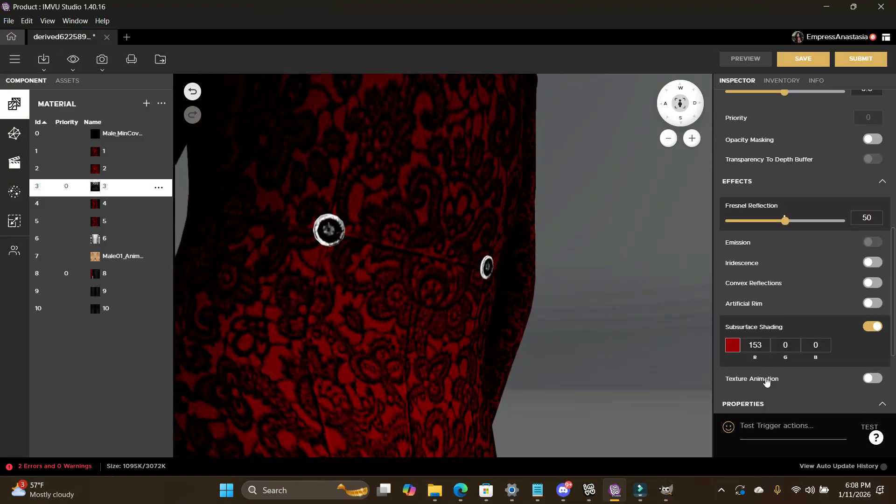
left_click(872, 262)
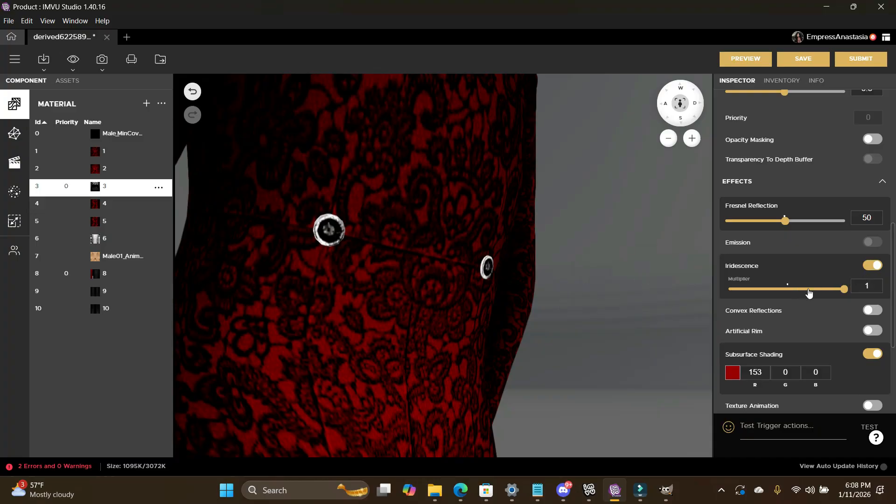
left_click_drag(844, 290, 776, 289)
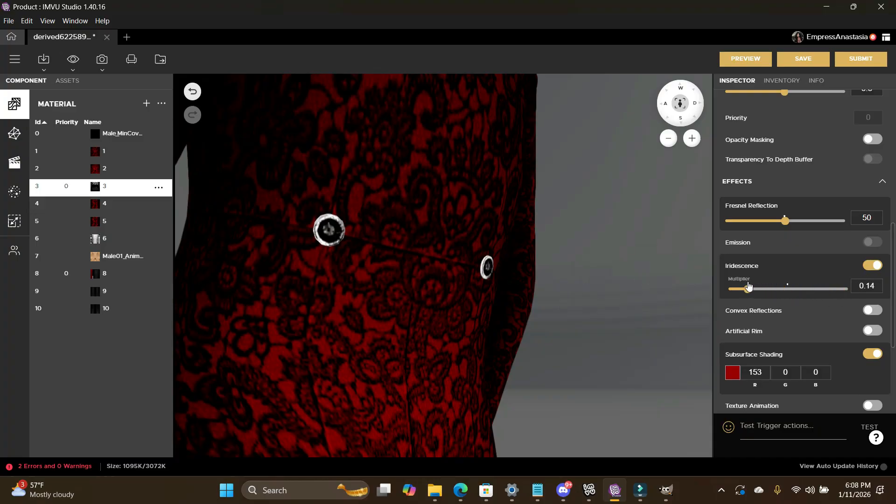
Step: Enable Convex Reflections for material 3 with a multiplier of 0.5 and preview the effect on the jacket and sleeve buttons
left_click(870, 312)
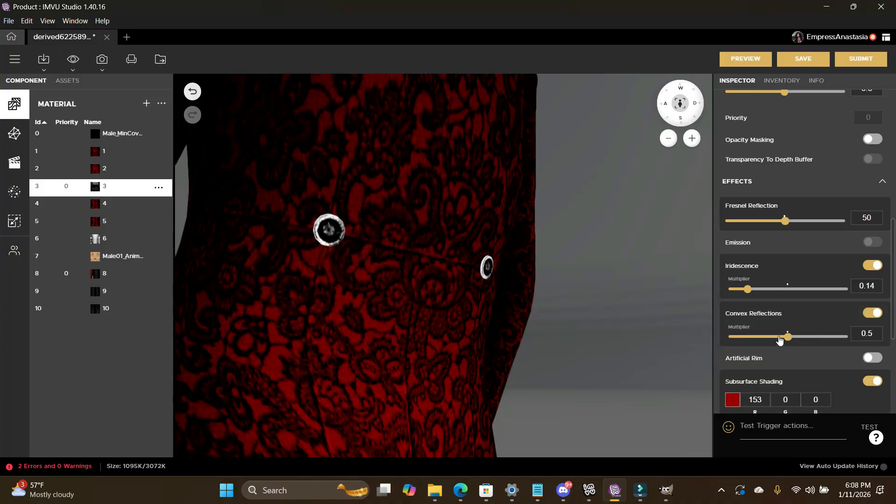
left_click(746, 59)
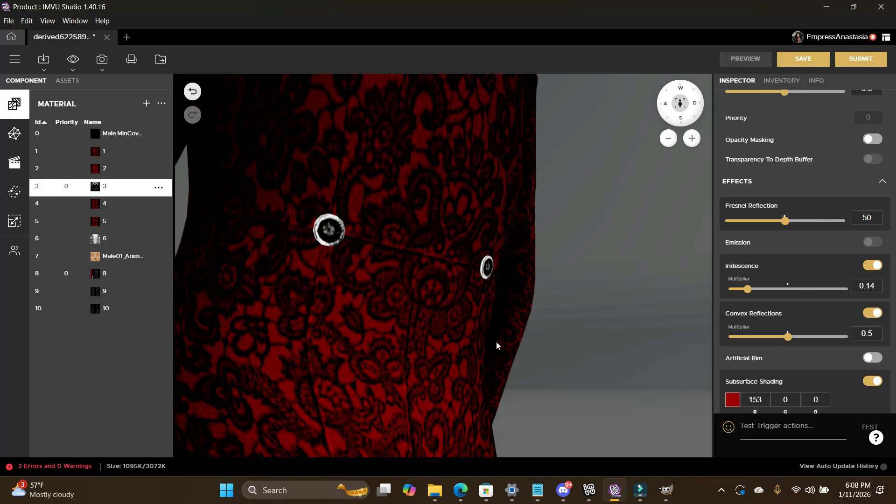
mouse_move(495, 341)
left_mouse_down()
mouse_move(552, 356)
mouse_move(519, 354)
mouse_move(511, 314)
mouse_move(500, 306)
mouse_move(506, 352)
mouse_move(492, 338)
mouse_move(501, 334)
mouse_move(495, 345)
left_mouse_up()
scroll(512, 346, "down", 5)
scroll(507, 354, "up", 5)
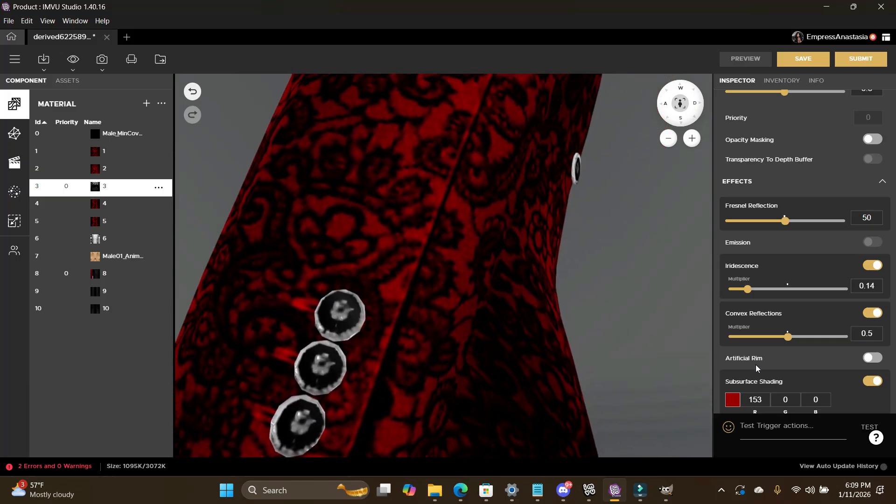
Step: Disable Convex Reflections for material 3 and preview the sleeve buttons and cuff again
left_click(872, 313)
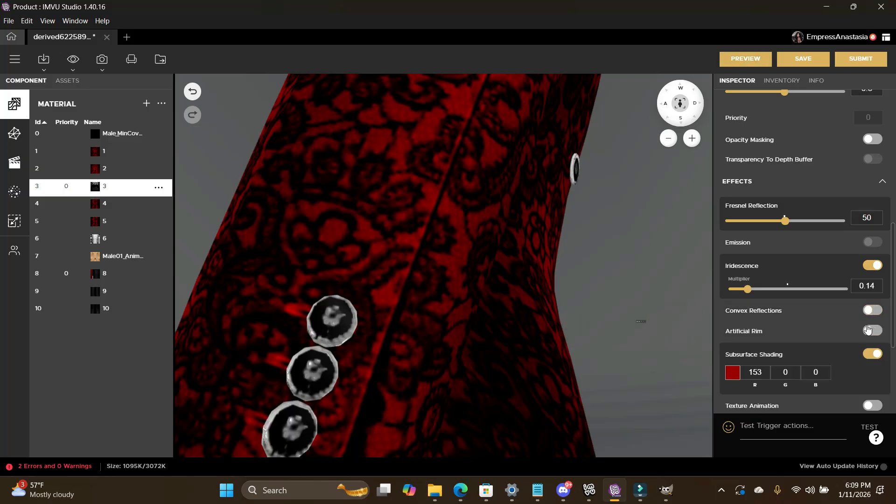
left_click(742, 58)
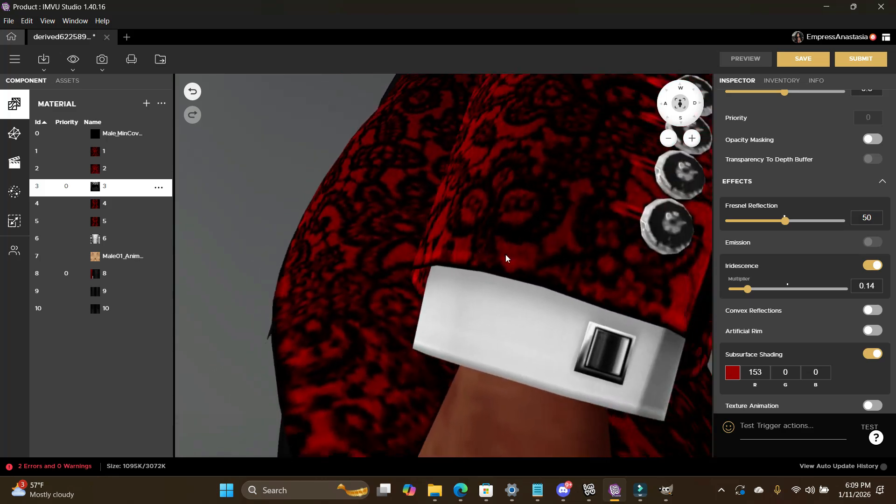
left_click_drag(475, 253, 161, 330)
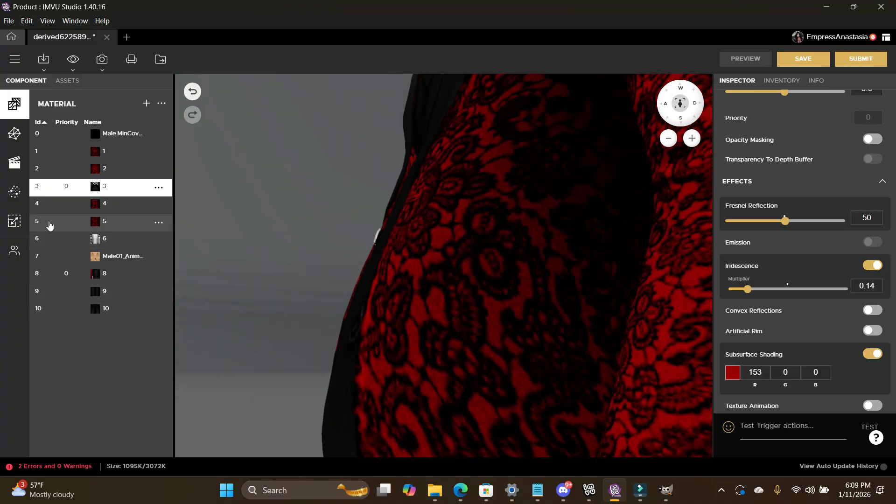
Step: Review the texture, transparency and effects settings of material 6, the shirt, and the front of the suit
left_click(85, 251)
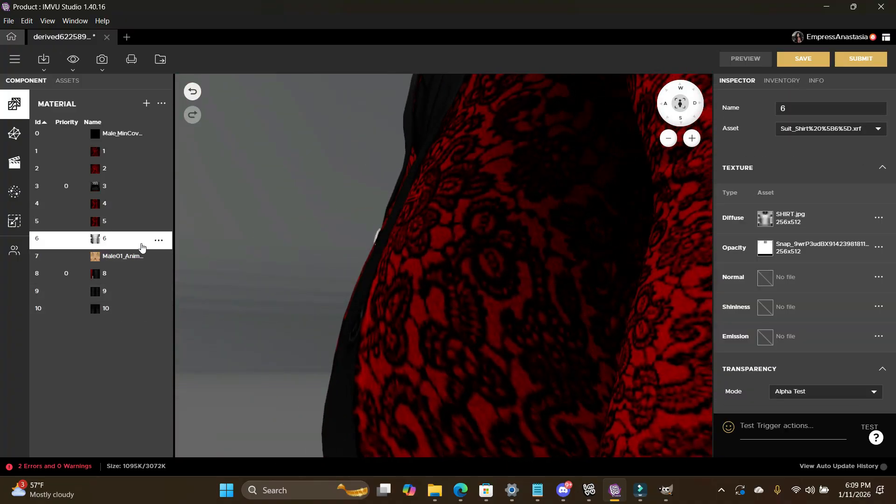
left_click_drag(430, 384, 594, 351)
scroll(589, 366, "up", 5)
scroll(594, 350, "down", 5)
scroll(594, 353, "down", 3)
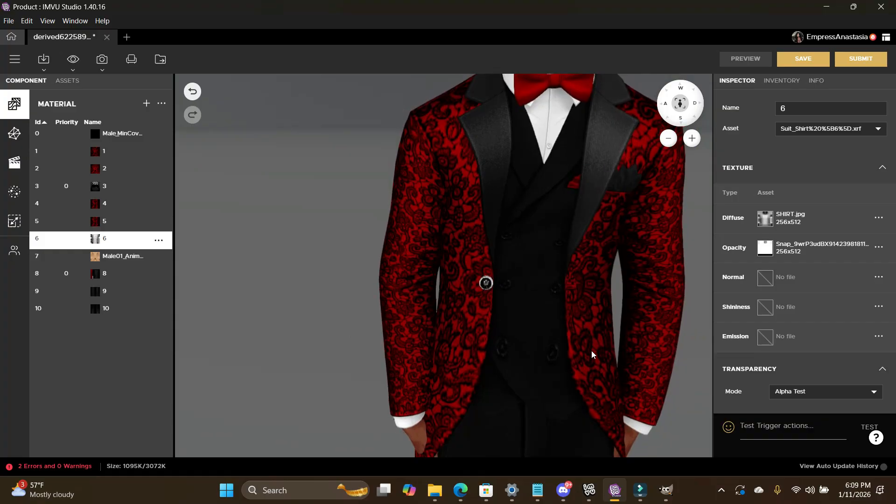
scroll(887, 355, "down", 7)
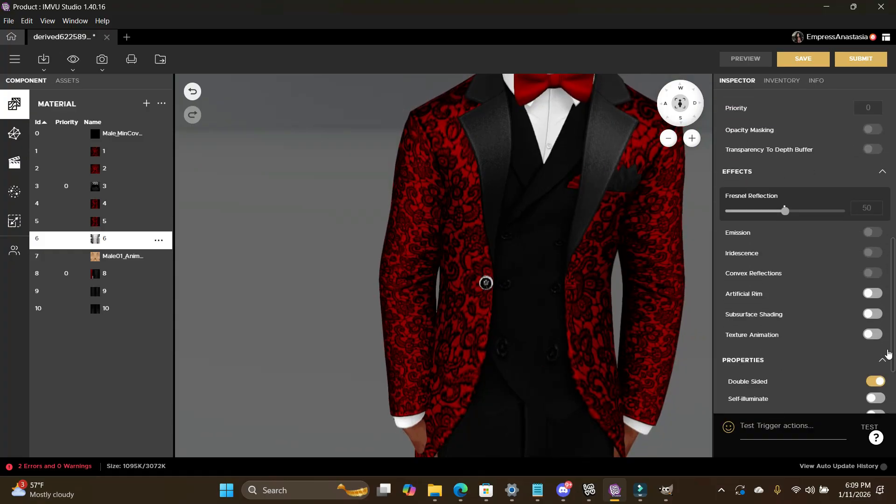
scroll(889, 354, "up", 2)
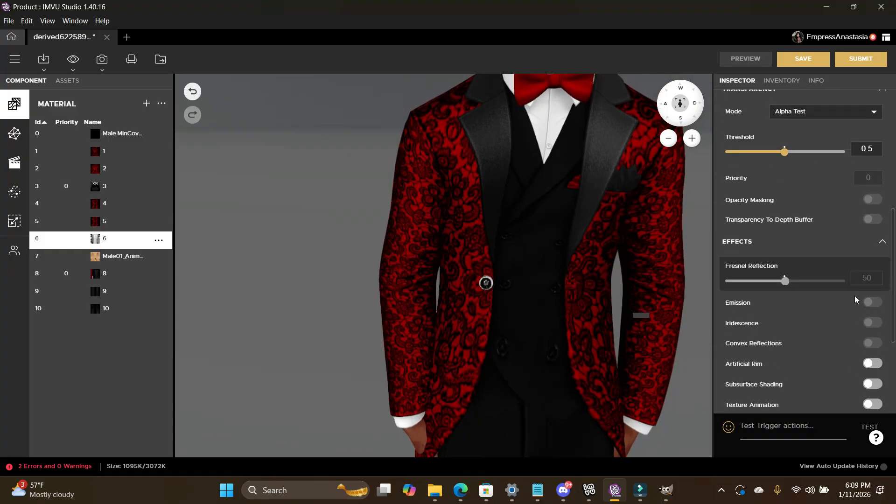
scroll(871, 314, "up", 5)
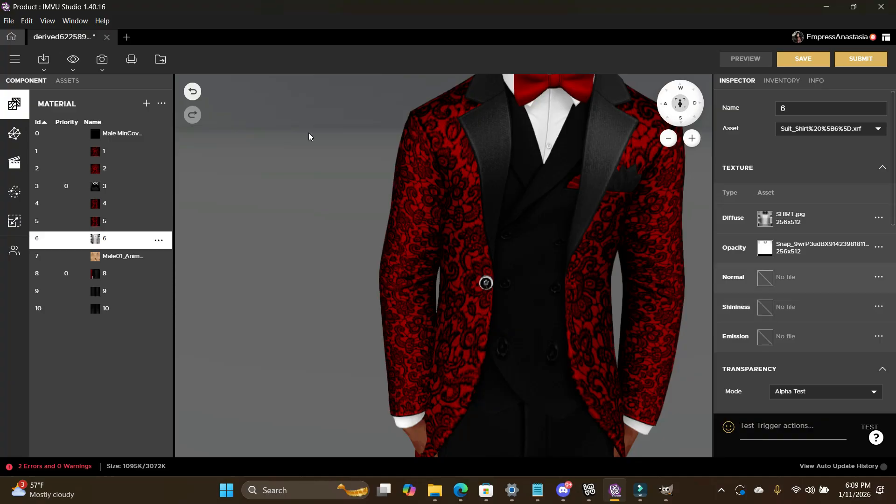
Step: Assign the project image lapel shine map.jpg as the Emission texture of material 3, the suit lapel
left_click(430, 297)
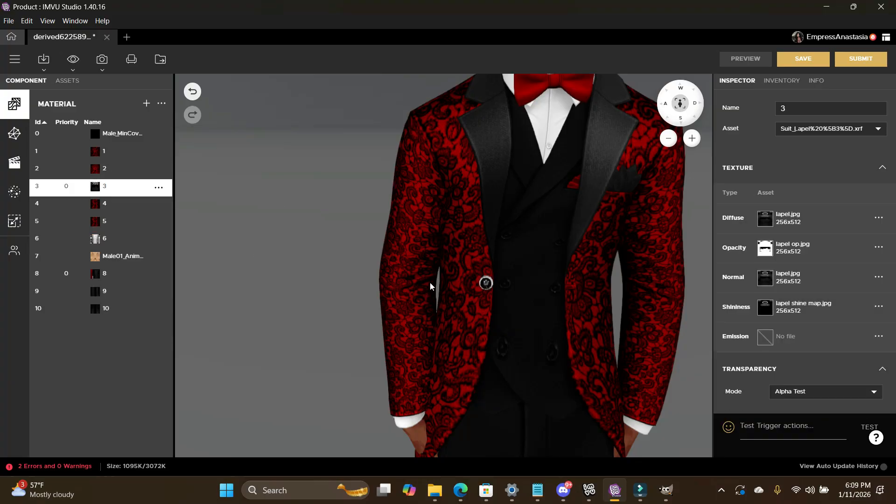
left_click(765, 336)
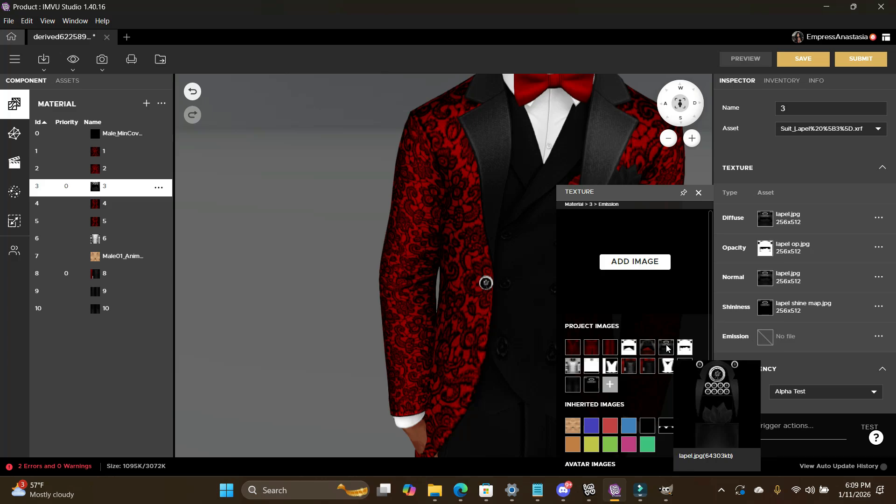
left_click(592, 385)
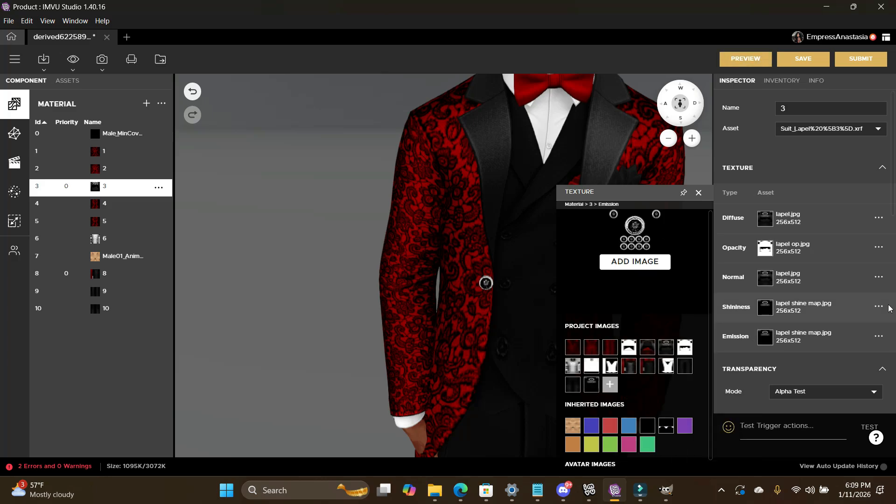
Step: Enable the Emission effect for material 3 and lower its multiplier to 0.659
scroll(803, 280, "down", 6)
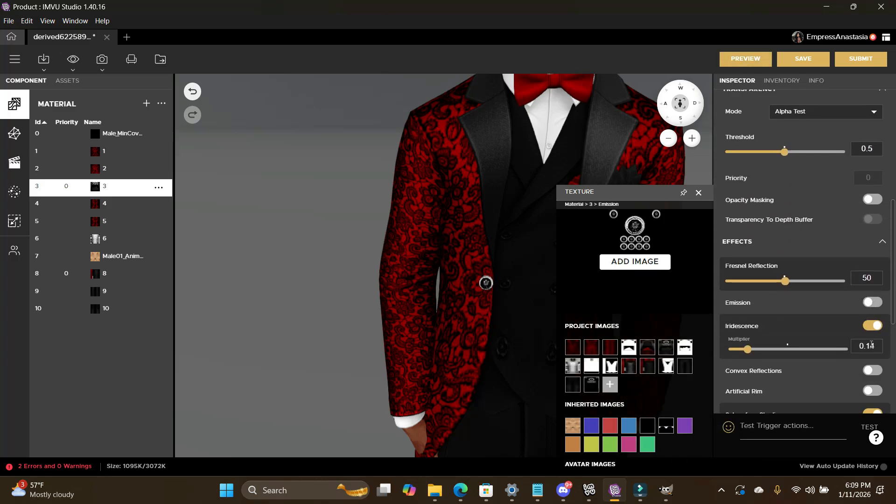
scroll(816, 348, "down", 3)
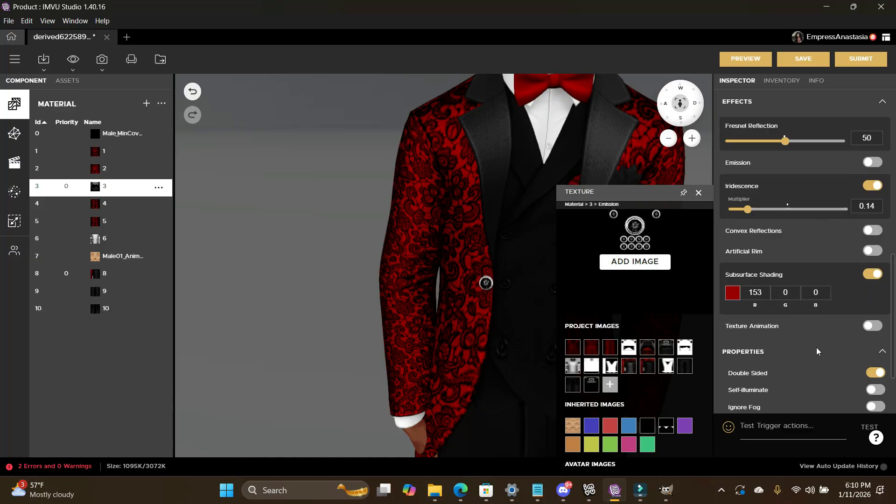
scroll(816, 347, "up", 3)
scroll(817, 344, "down", 4)
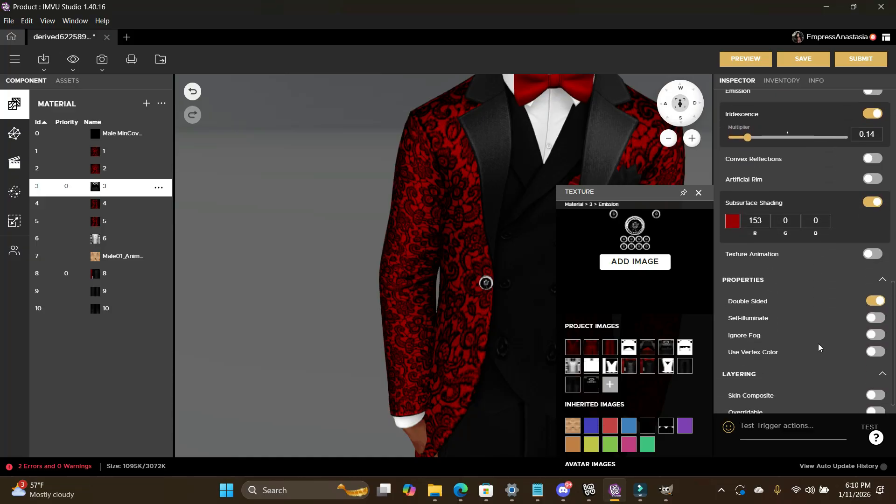
scroll(821, 342, "up", 8)
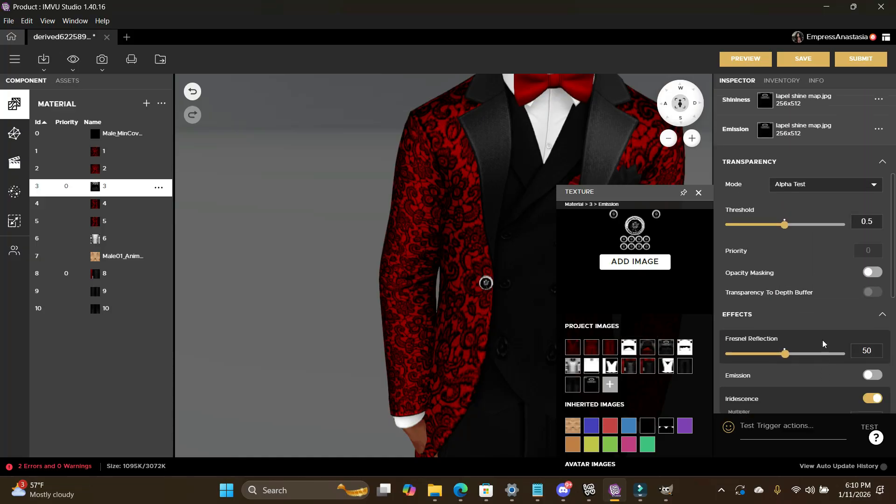
scroll(823, 344, "down", 3)
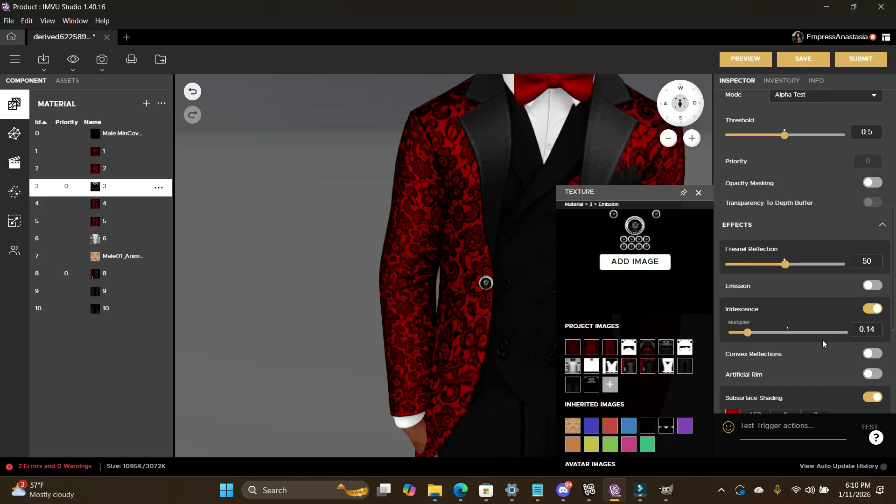
scroll(824, 345, "down", 2)
scroll(824, 344, "up", 6)
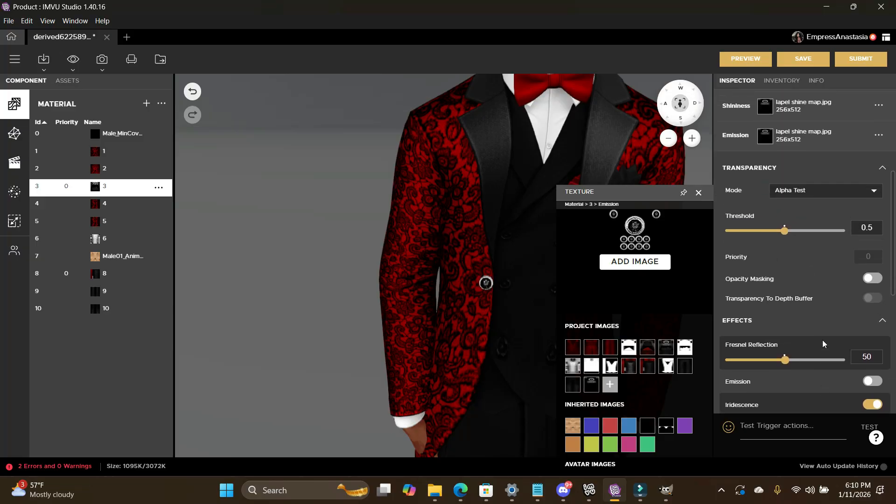
scroll(824, 345, "down", 3)
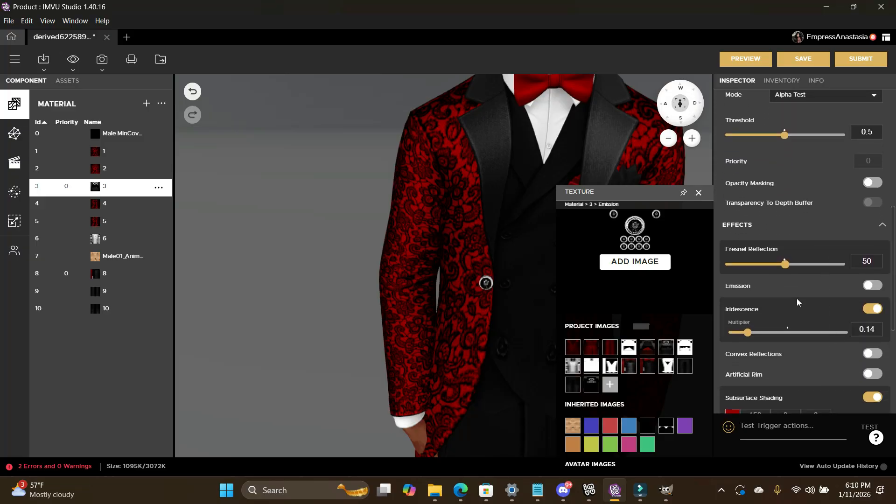
left_click(871, 287)
left_click_drag(843, 312, 816, 319)
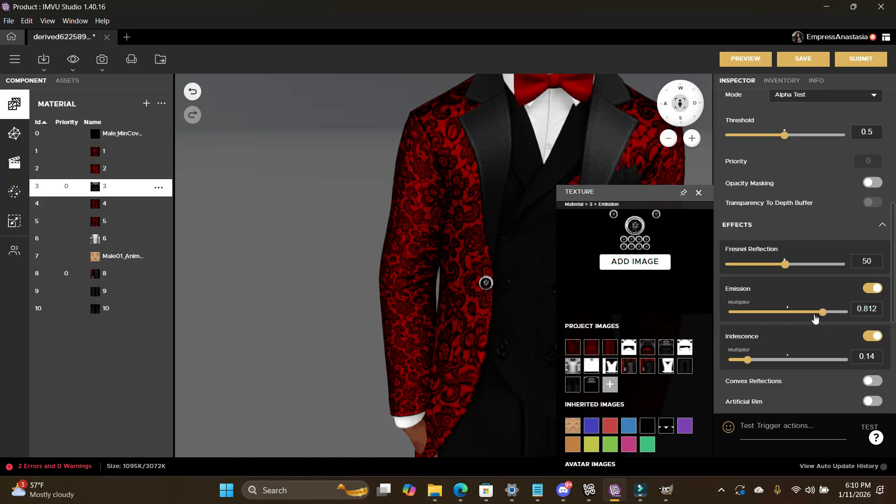
Step: Preview the emission on the avatar, close the texture picker, and examine the jacket and sleeve buttons from the side and back
left_click(746, 65)
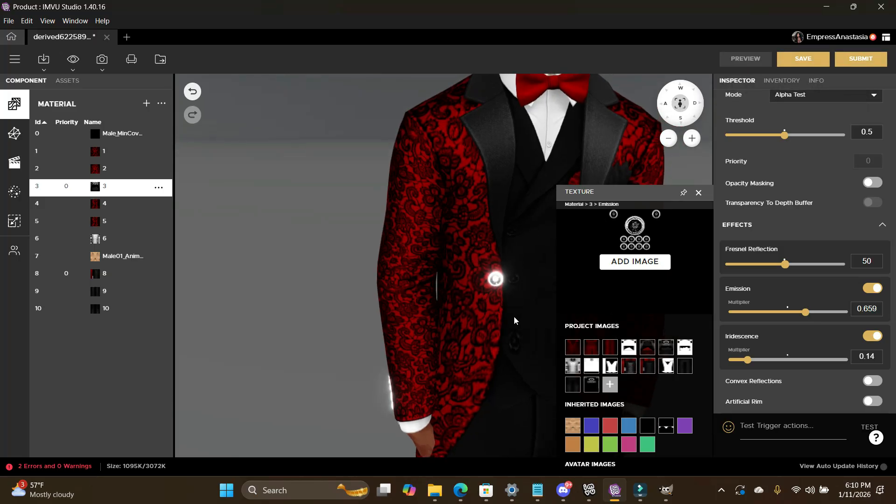
scroll(511, 333, "up", 3)
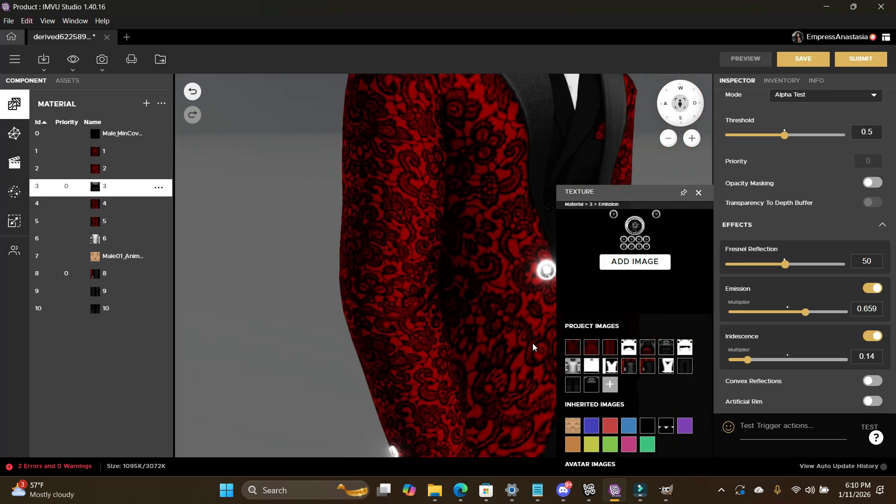
left_click(698, 193)
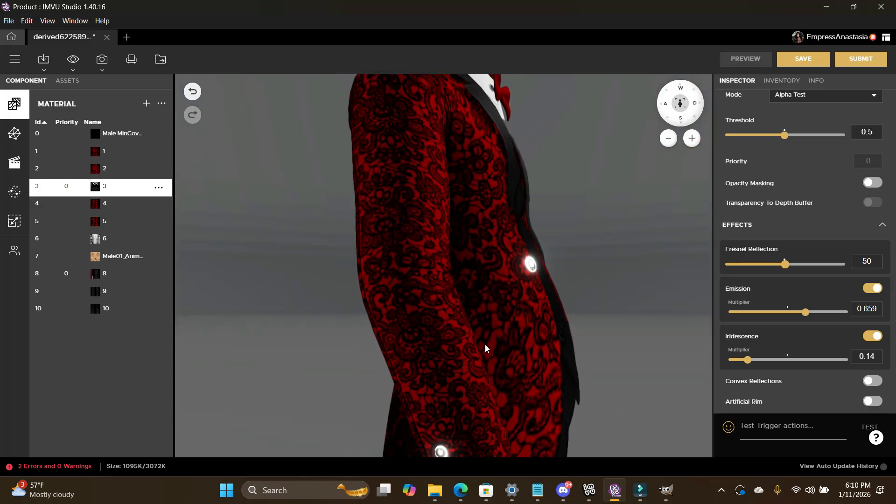
left_click_drag(486, 337, 545, 336)
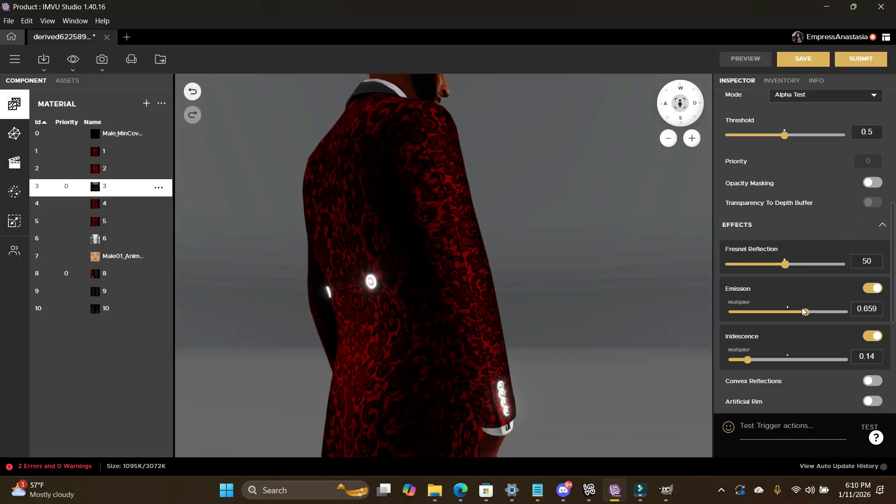
Step: Set the Emission multiplier of material 3 to 0.205, preview it, and inspect the buttons up close and from a distance
left_click(756, 311)
left_click(746, 59)
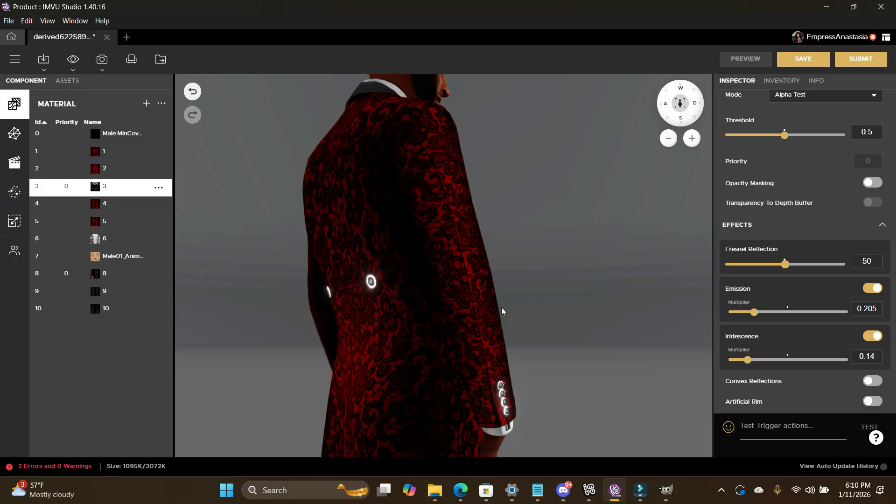
left_click_drag(501, 307, 321, 319)
left_click_drag(550, 299, 575, 310)
scroll(550, 301, "down", 10)
scroll(585, 318, "up", 5)
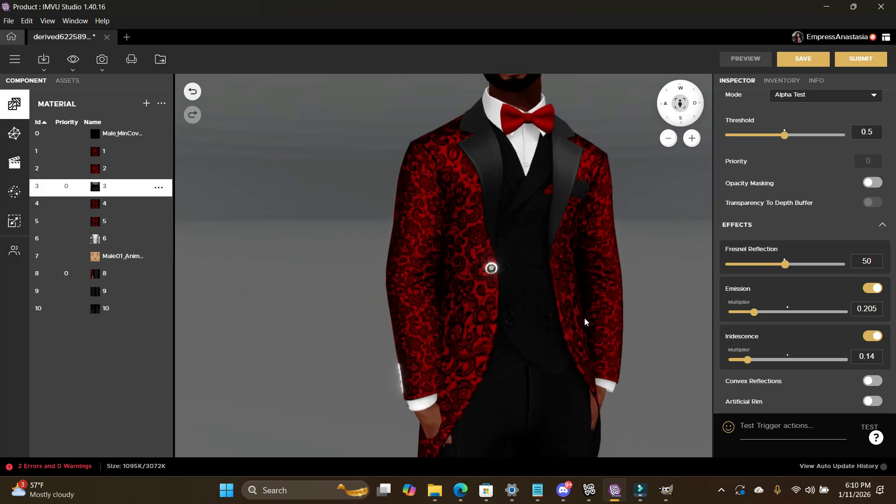
scroll(584, 318, "up", 6)
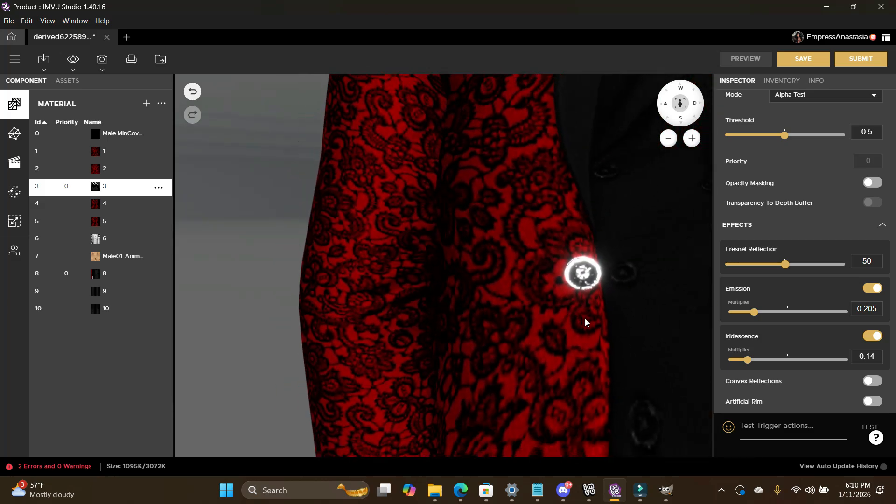
scroll(585, 318, "down", 10)
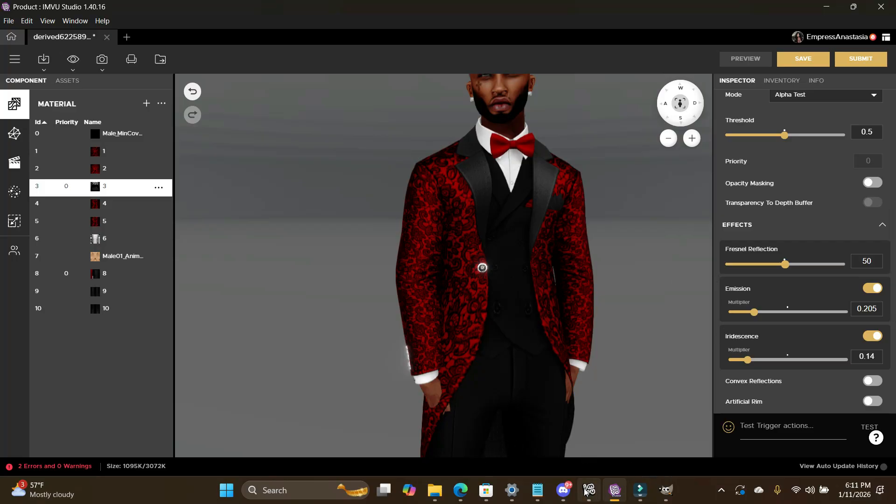
left_click_drag(612, 302, 600, 304)
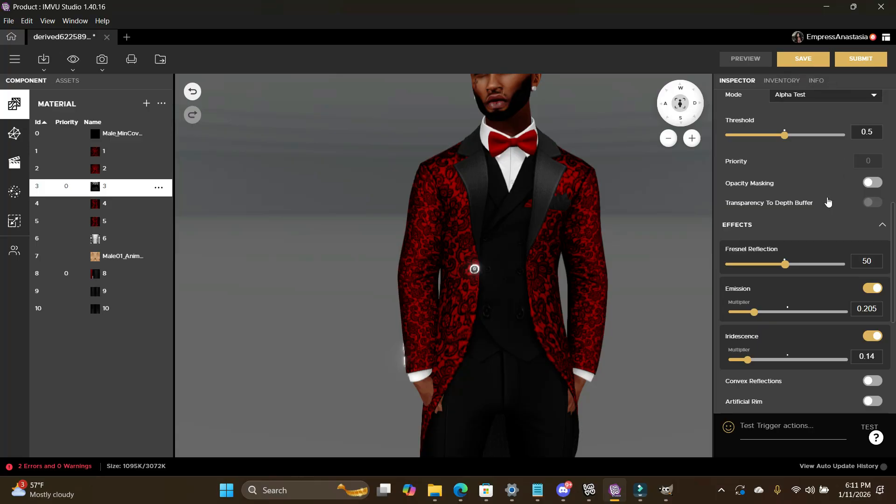
Step: Select material 6, the shirt, and examine the suit on the avatar from several angles and at full length
left_click_drag(621, 316, 438, 390)
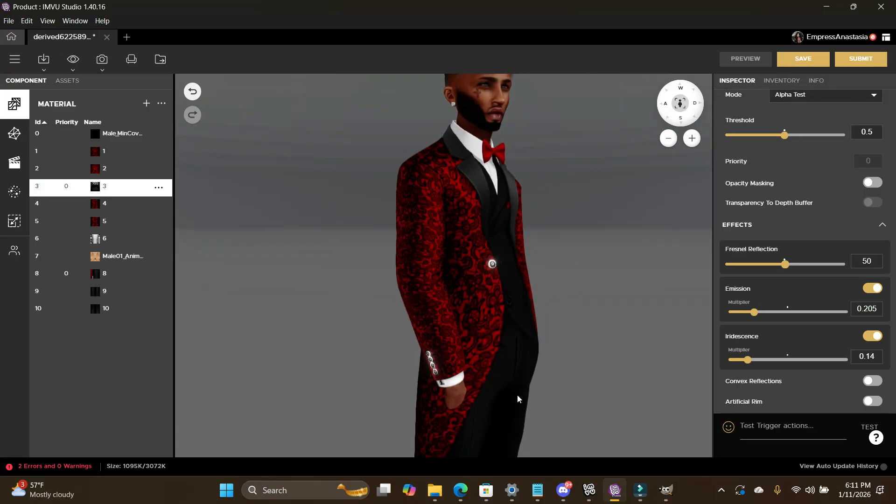
left_click(96, 239)
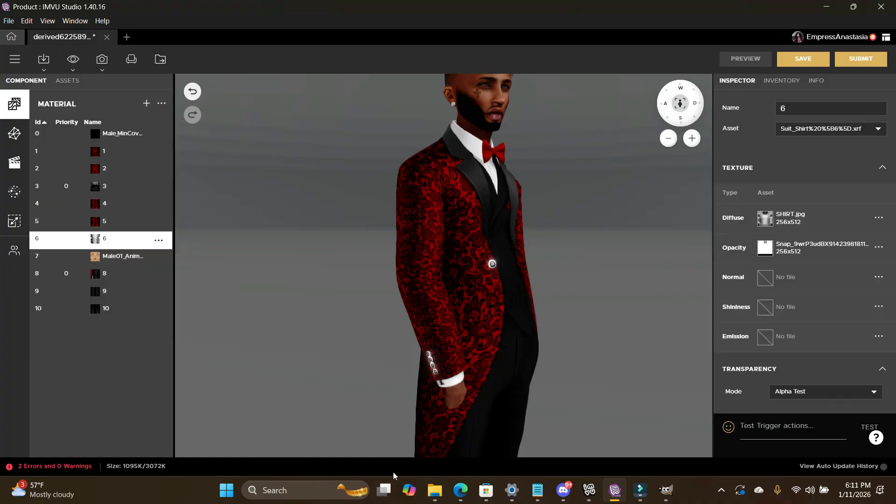
mouse_move(493, 393)
left_mouse_down()
mouse_move(607, 380)
mouse_move(619, 321)
mouse_move(582, 393)
mouse_move(427, 375)
left_mouse_up()
scroll(426, 373, "down", 4)
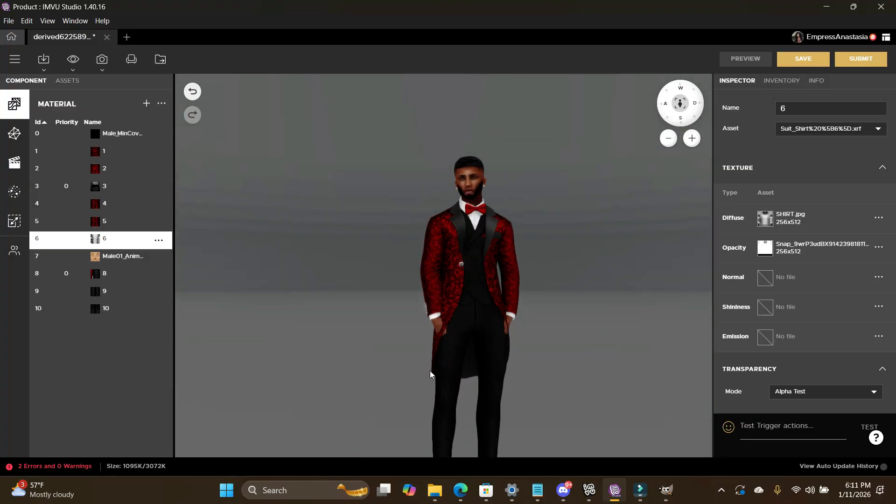
left_click_drag(450, 359, 452, 336)
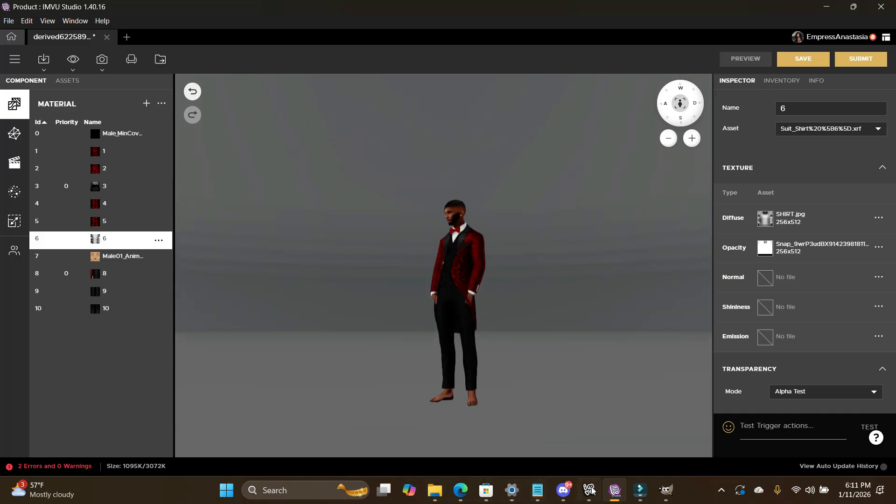
Step: Switch to GIMP and close the lapel shine map image without saving it
left_click(666, 491)
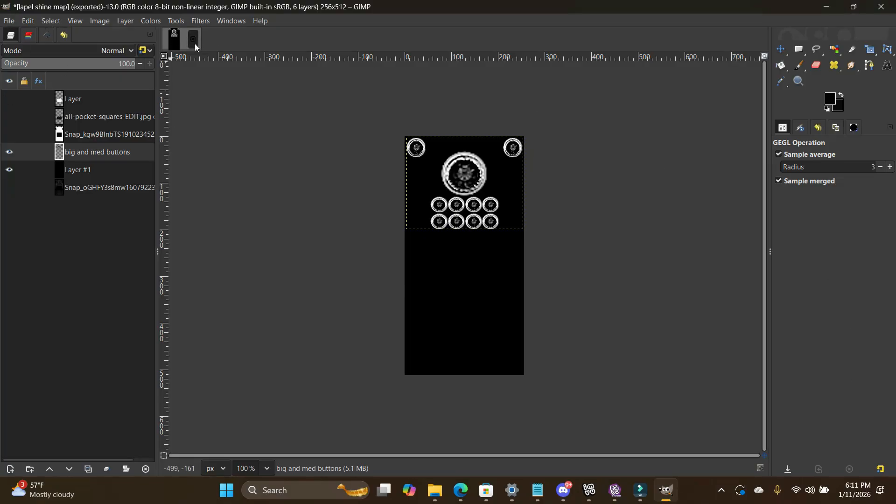
left_click(195, 44)
left_click(500, 304)
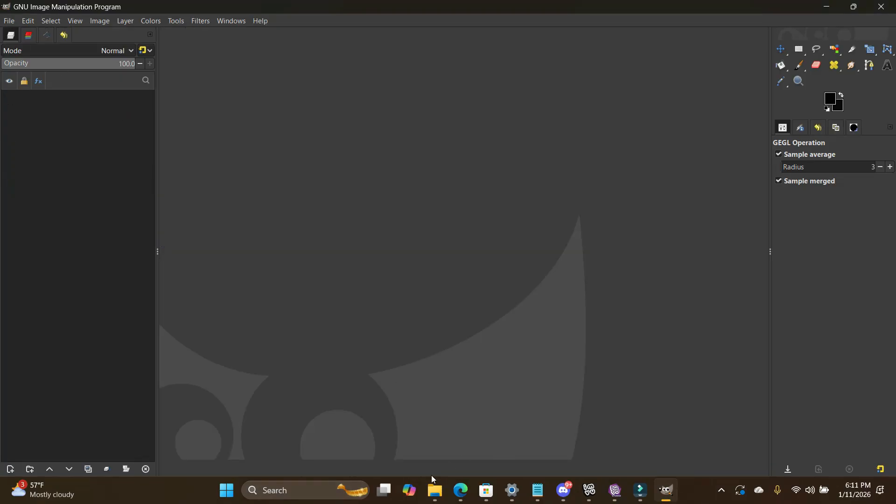
Step: Open the SHIRT image from the class suit folder in GIMP
mouse_move(434, 489)
left_click(355, 404)
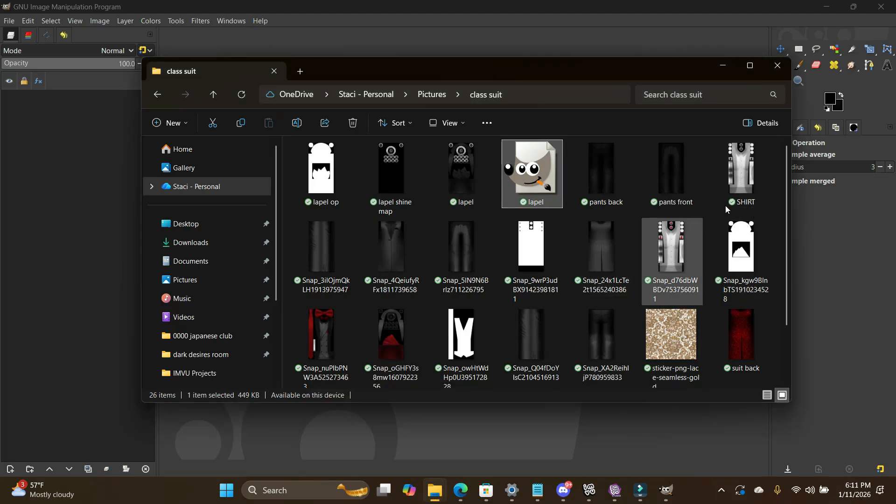
left_click(746, 178)
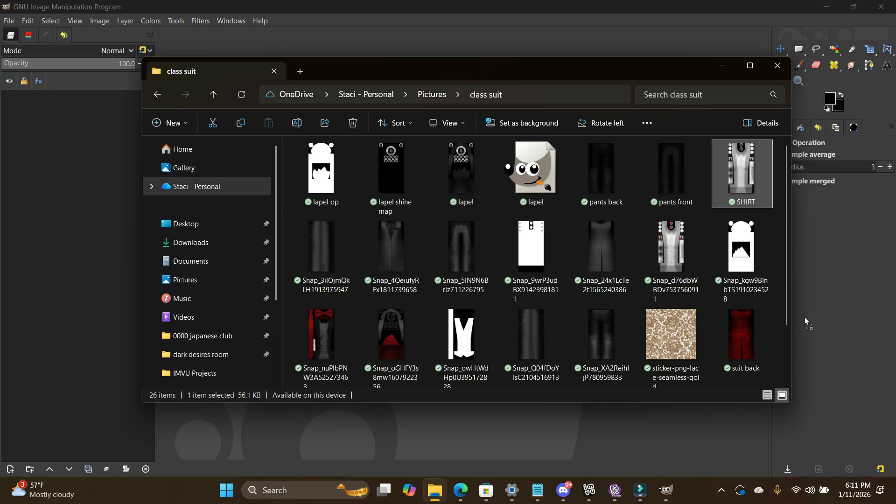
left_click_drag(805, 317, 738, 416)
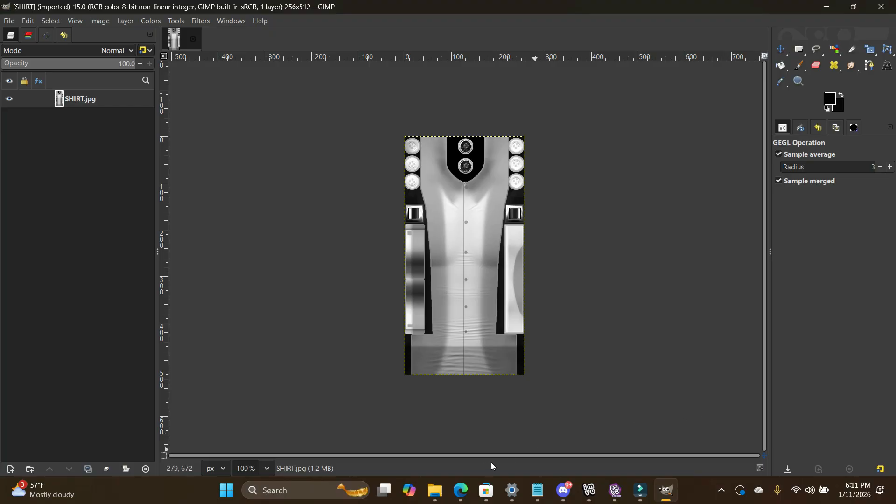
Step: Duplicate the SHIRT.jpg layer and add an alpha channel to the copy
left_click(126, 22)
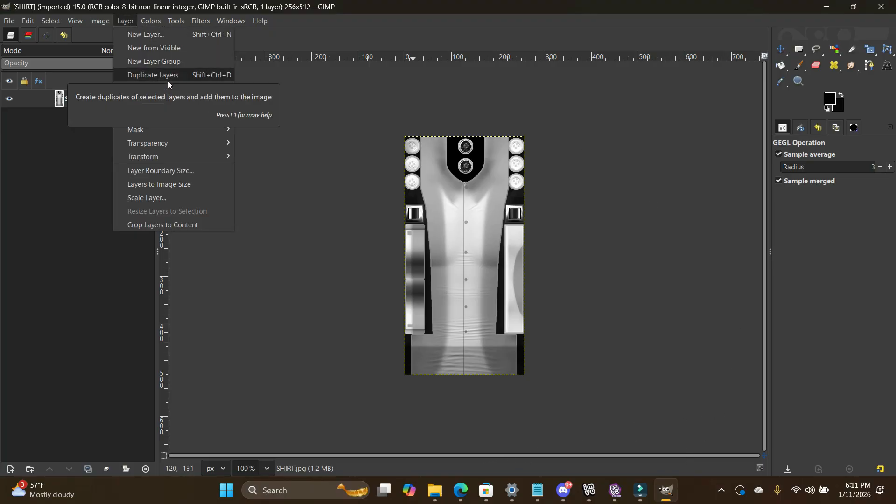
left_click(168, 78)
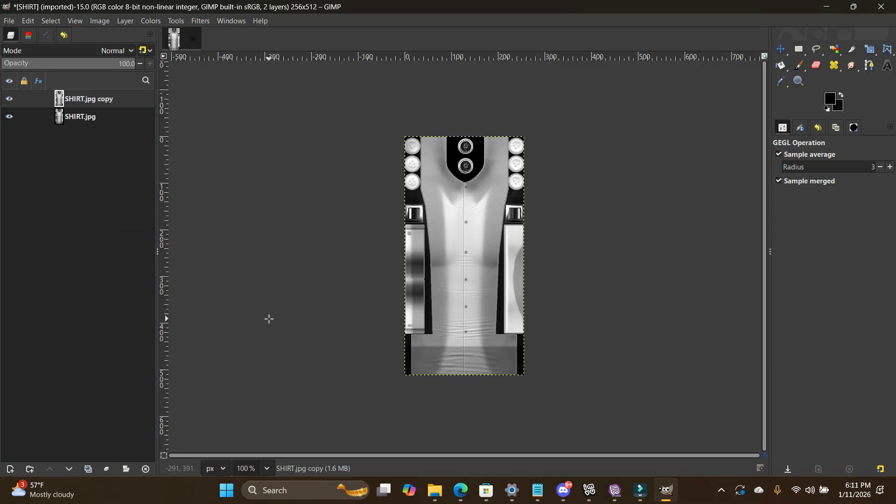
right_click(89, 103)
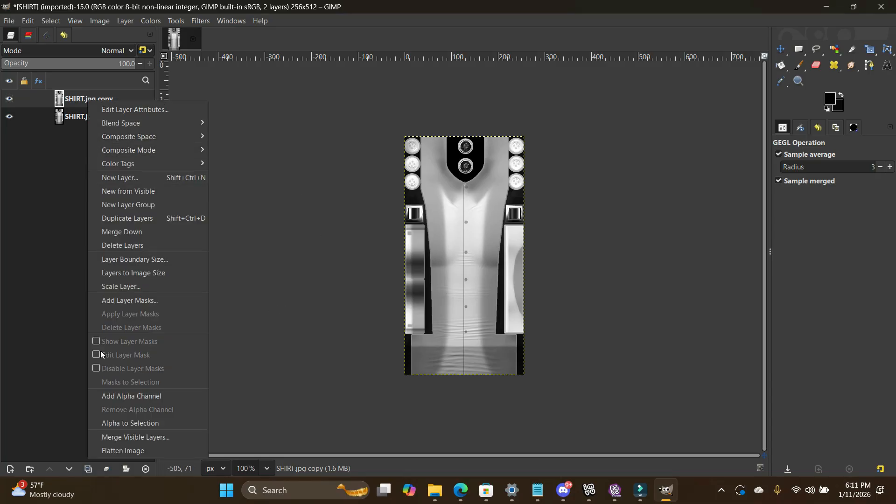
left_click(134, 398)
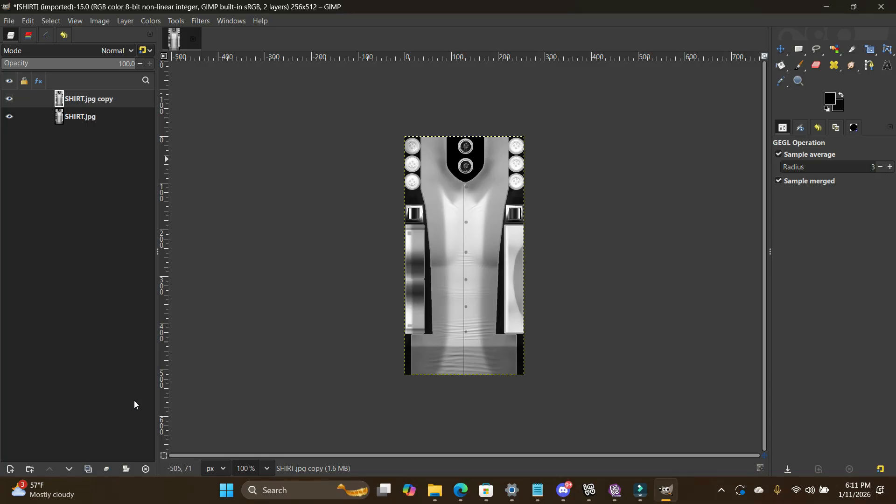
Step: On the SHIRT.jpg copy layer, delete everything outside a rectangle of about 47 × 81 px around the two dark centre buttons
left_click(267, 469)
left_click(261, 374)
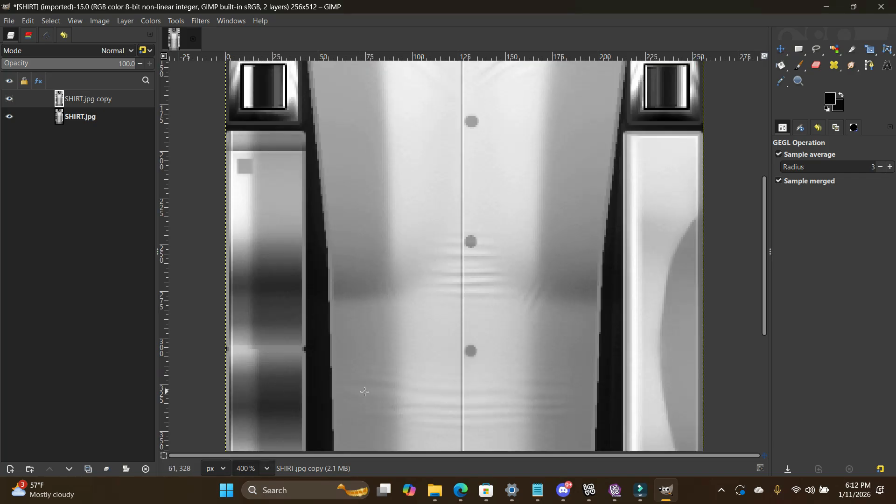
left_click(798, 51)
left_click_drag(426, 64, 514, 216)
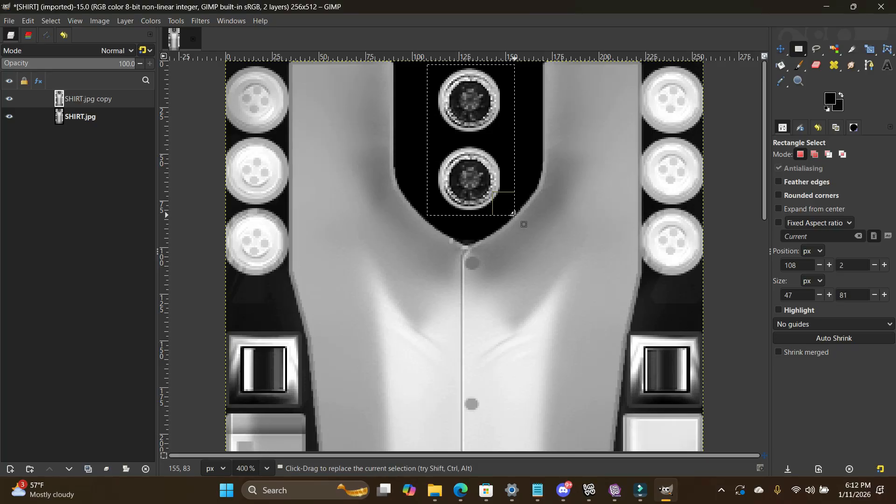
left_click(52, 18)
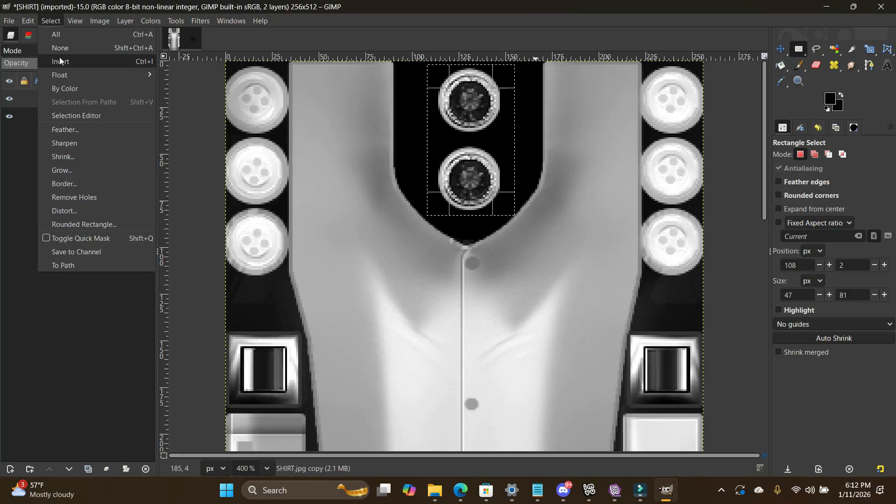
left_click(63, 57)
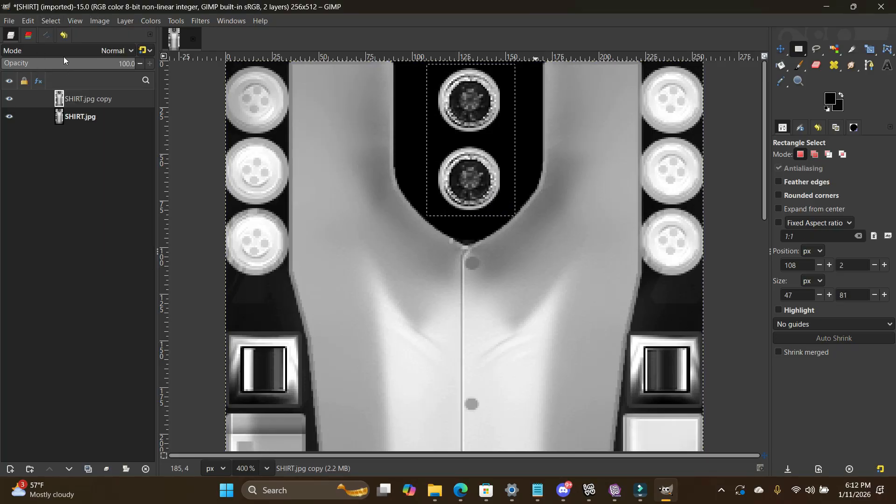
key("Delete")
Step: On the SHIRT.jpg layer, select a rectangle of about 44 × 41 px around the square cufflink at the image's left edge
left_click(80, 117)
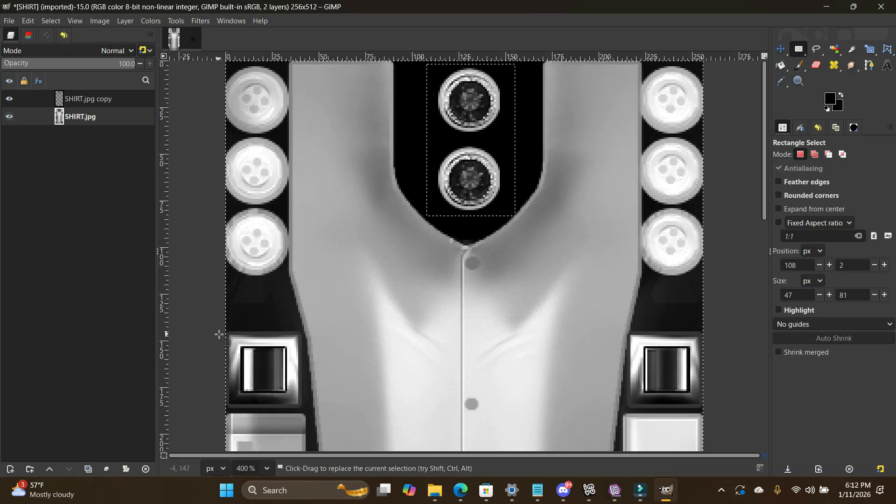
left_click_drag(219, 335, 301, 404)
left_click_drag(253, 336, 252, 334)
left_click_drag(251, 400, 264, 401)
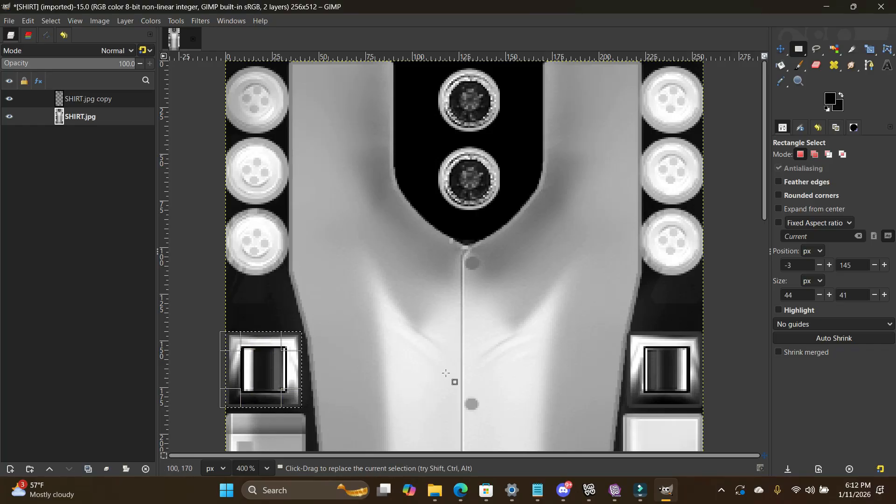
Step: Try to crop the SHIRT.jpg layer to its content
left_click(120, 22)
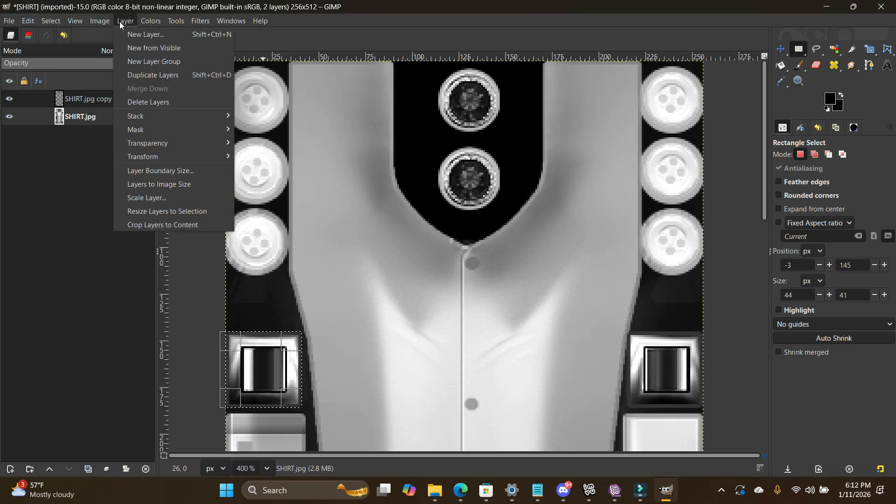
left_click(164, 226)
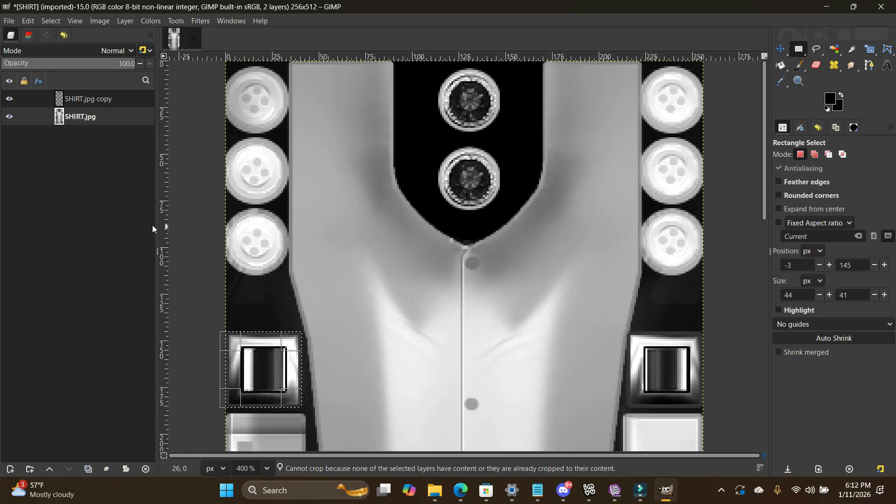
left_click(125, 22)
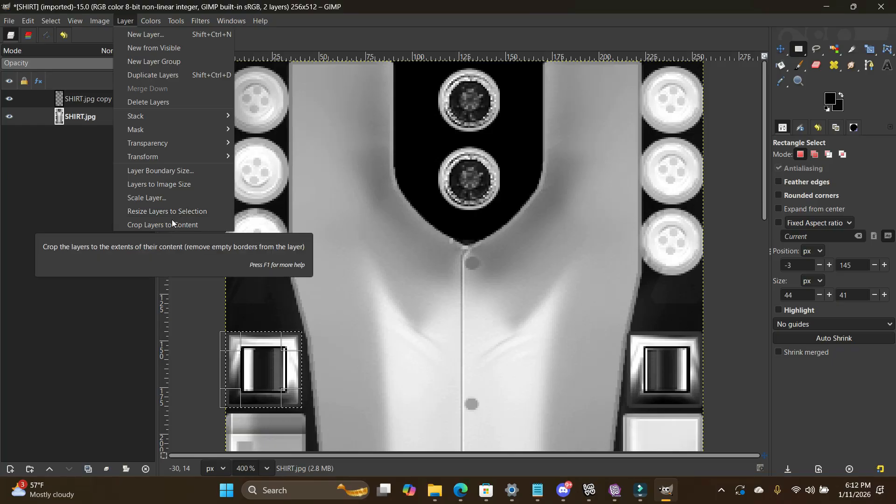
left_click(89, 196)
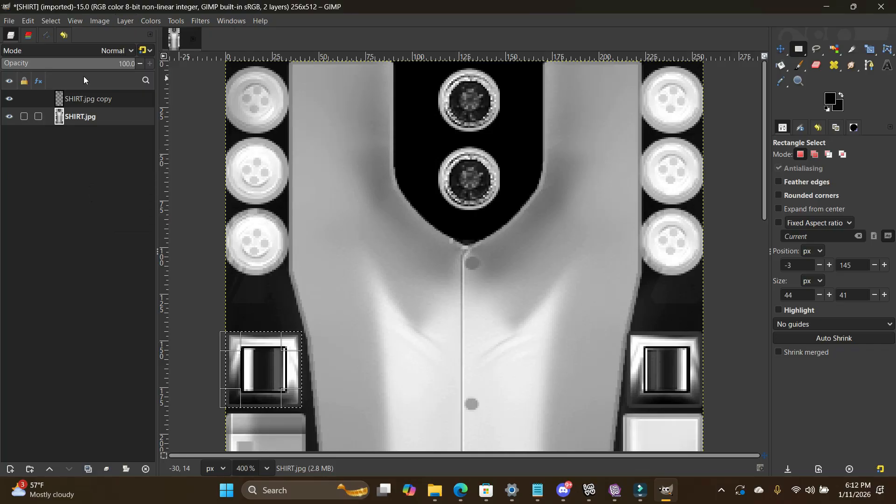
Step: Clear everything outside the cufflink selection on the SHIRT.jpg layer to black and remove the selection
left_click(51, 21)
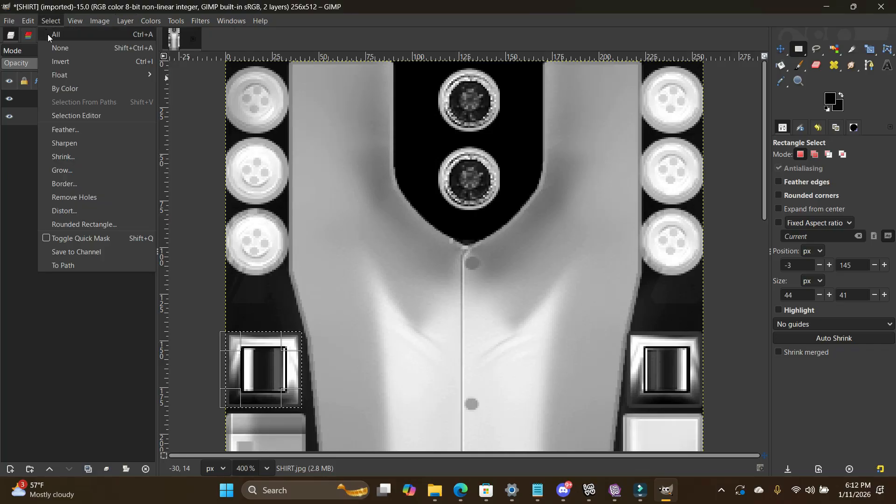
left_click(71, 62)
key("Delete")
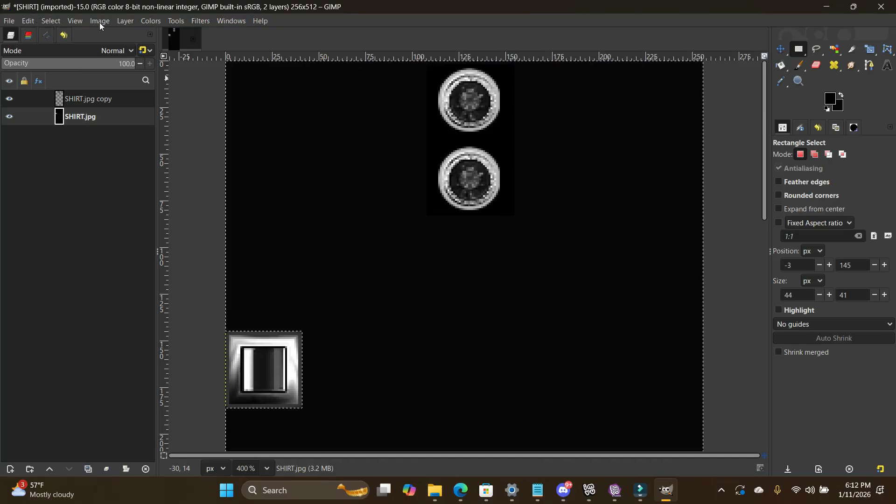
left_click(50, 21)
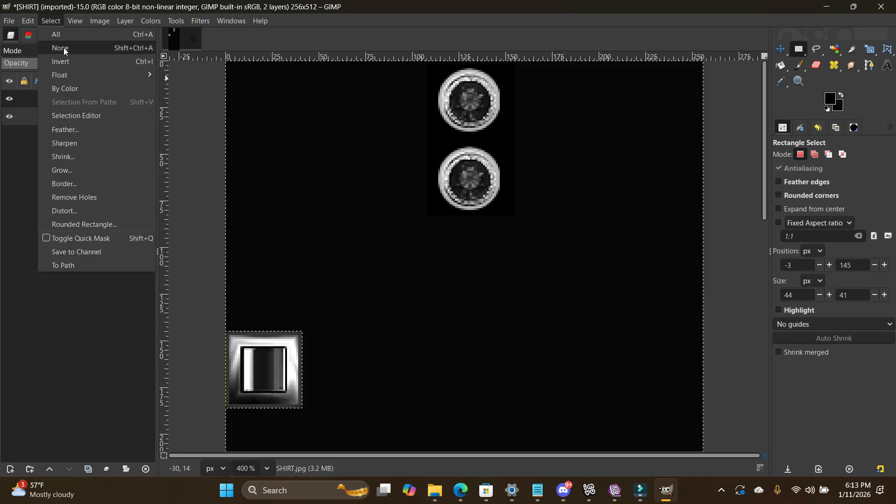
left_click(63, 46)
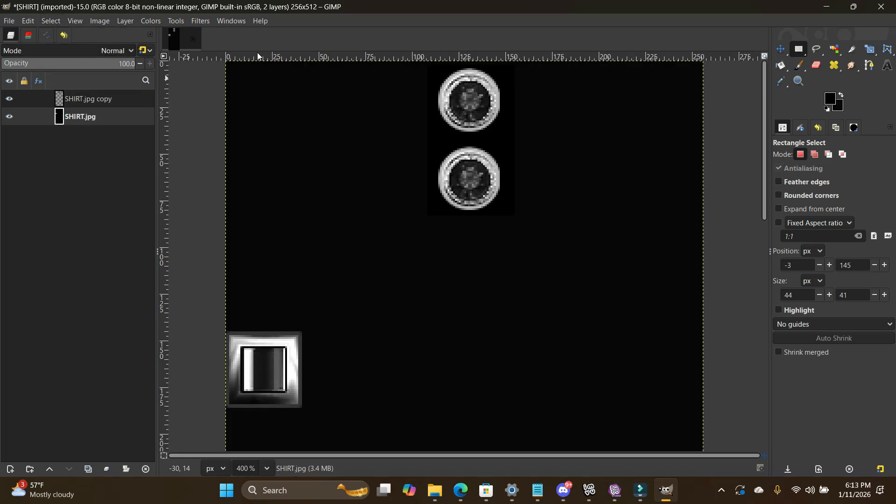
Step: Duplicate the SHIRT.jpg layer with the cufflink and flip the duplicate horizontally
left_click(126, 21)
left_click(143, 77)
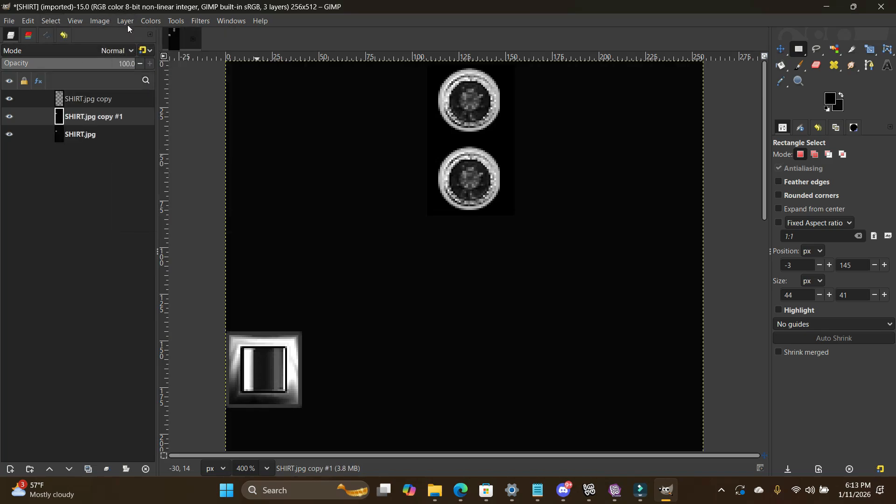
left_click(126, 22)
mouse_move(144, 156)
left_click(275, 155)
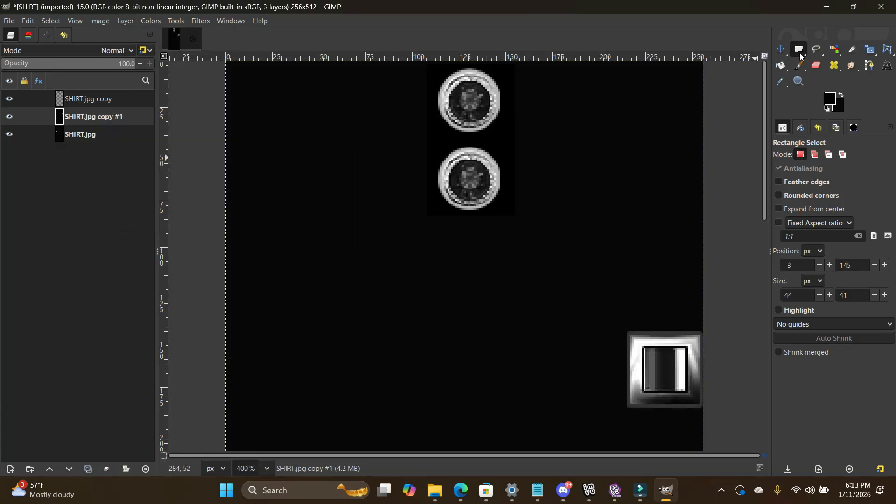
Step: Add an alpha channel to the flipped layer and erase its left area with a size 86 eraser to reveal the original cufflink
left_click(816, 65)
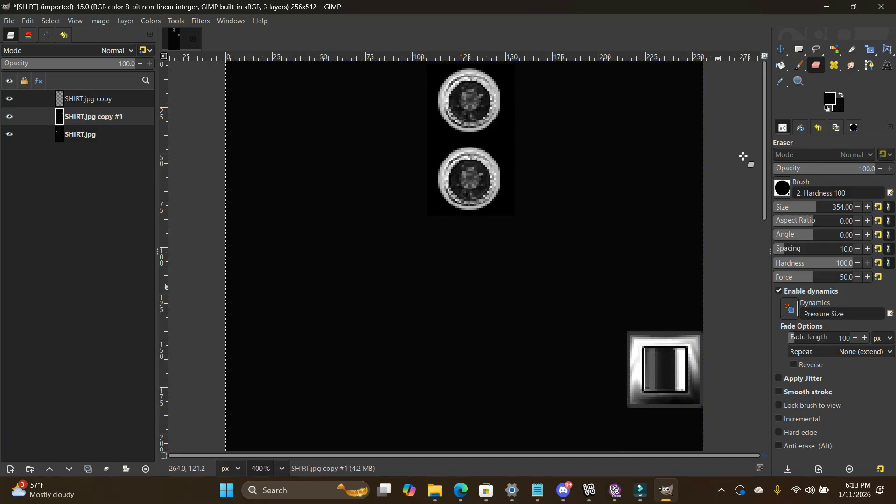
left_click(789, 212)
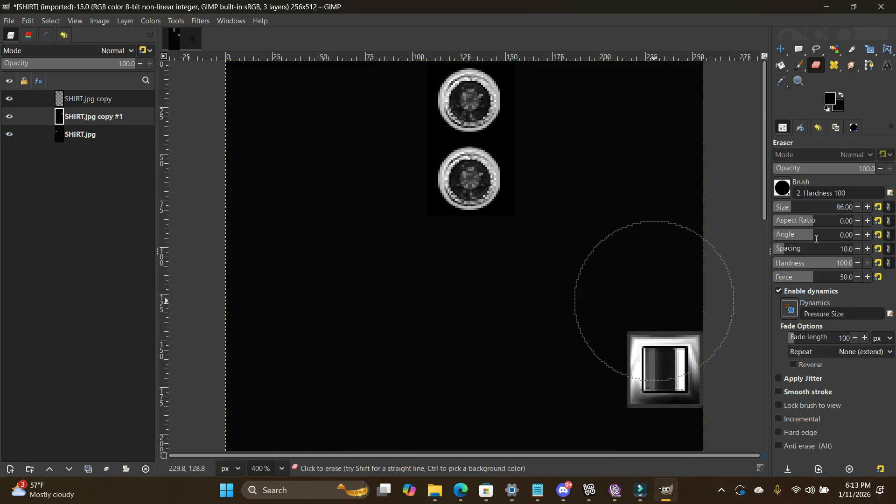
right_click(77, 119)
left_click(105, 435)
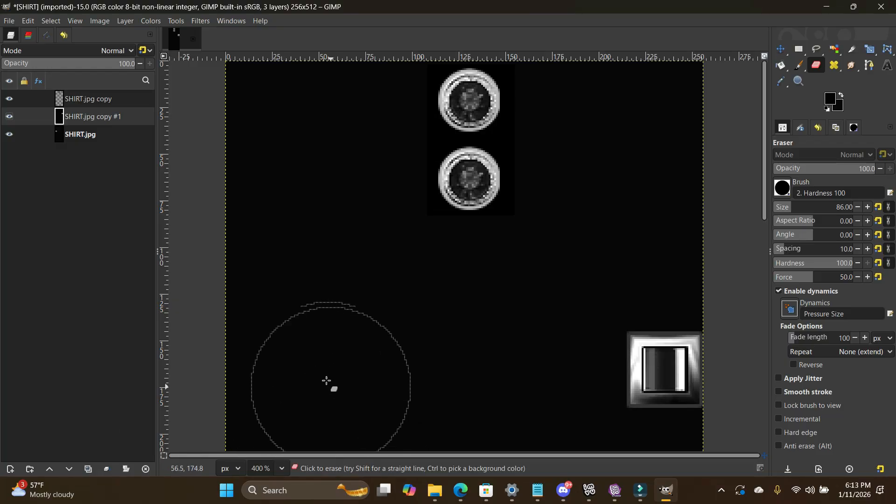
left_click_drag(327, 381, 304, 390)
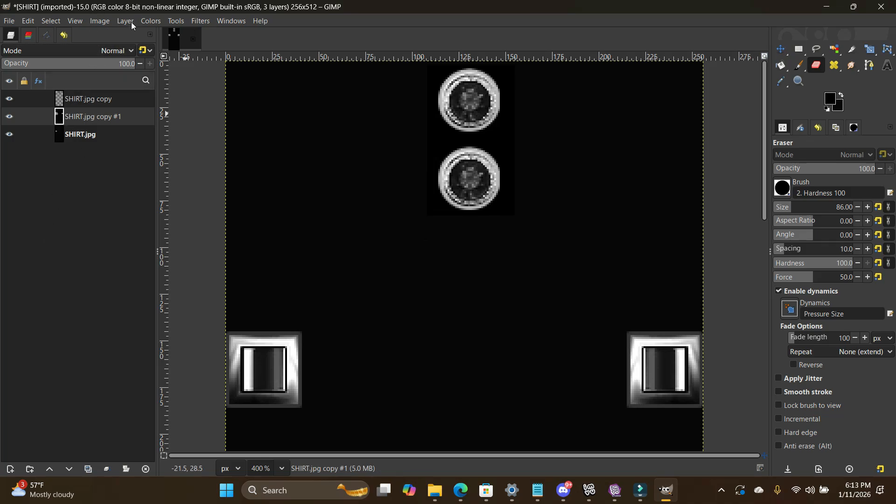
Step: Merge all visible layers of the shirt image into one
right_click(71, 99)
left_click(127, 437)
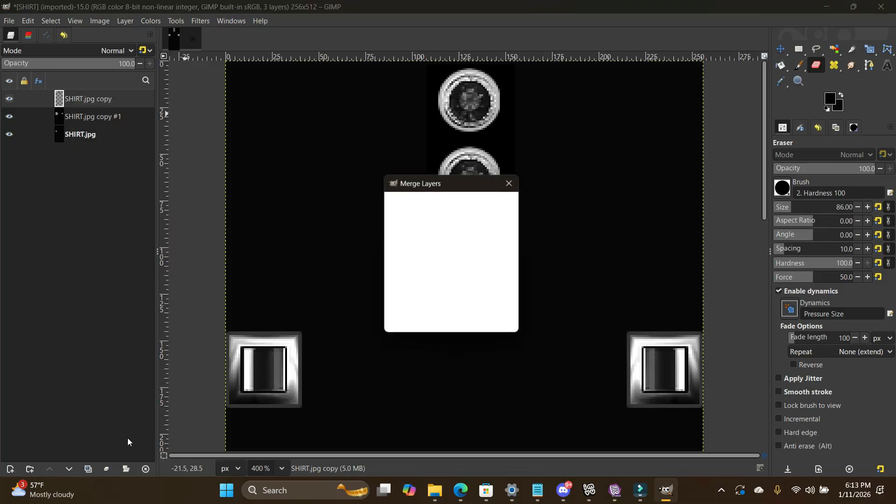
left_click(452, 321)
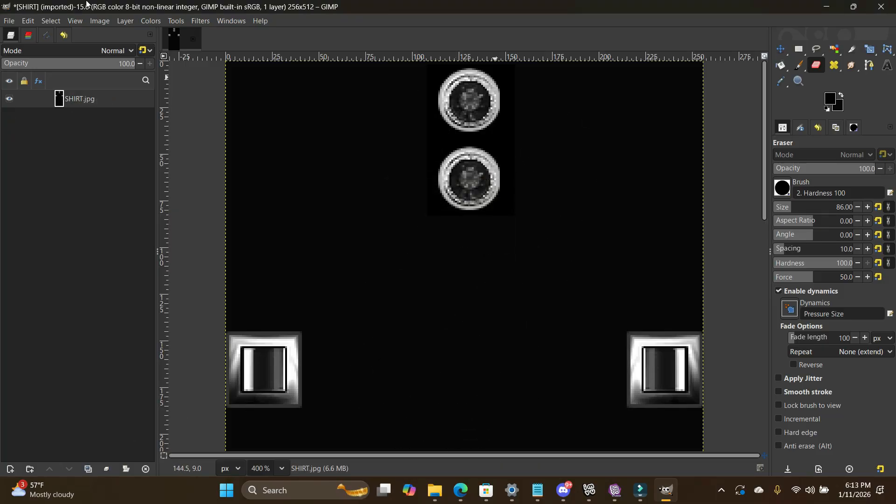
left_click(200, 21)
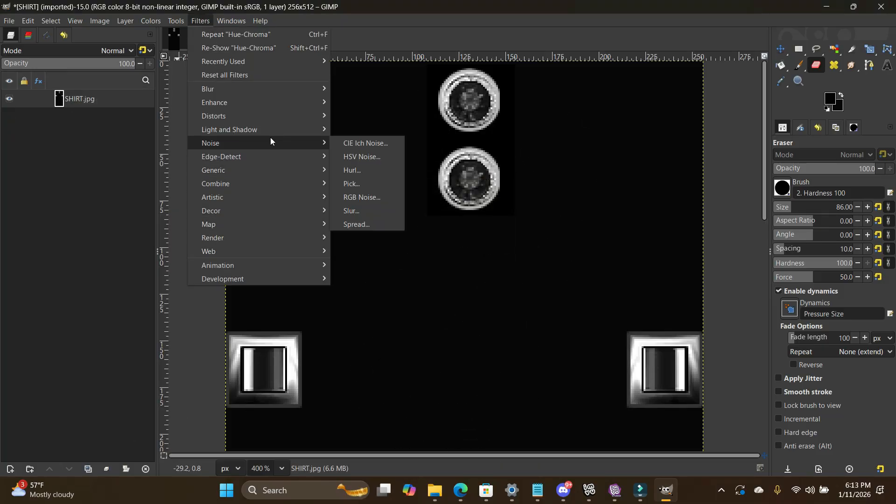
mouse_move(265, 130)
mouse_move(229, 225)
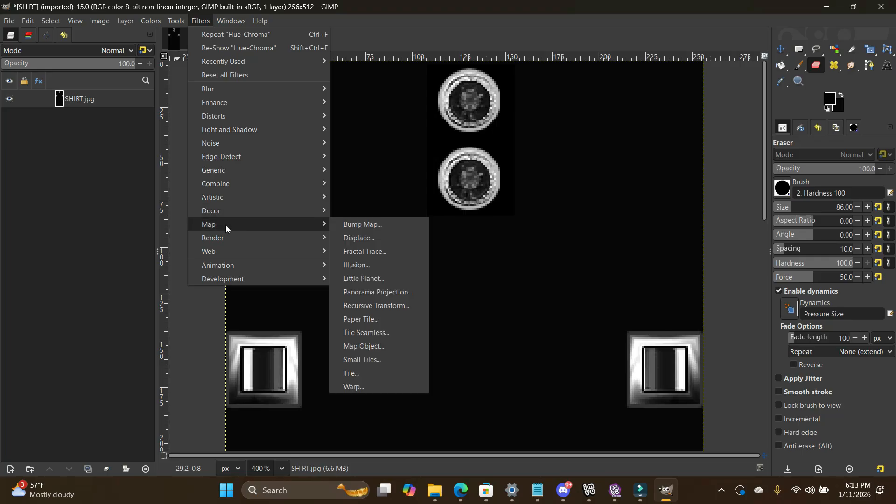
left_click(371, 236)
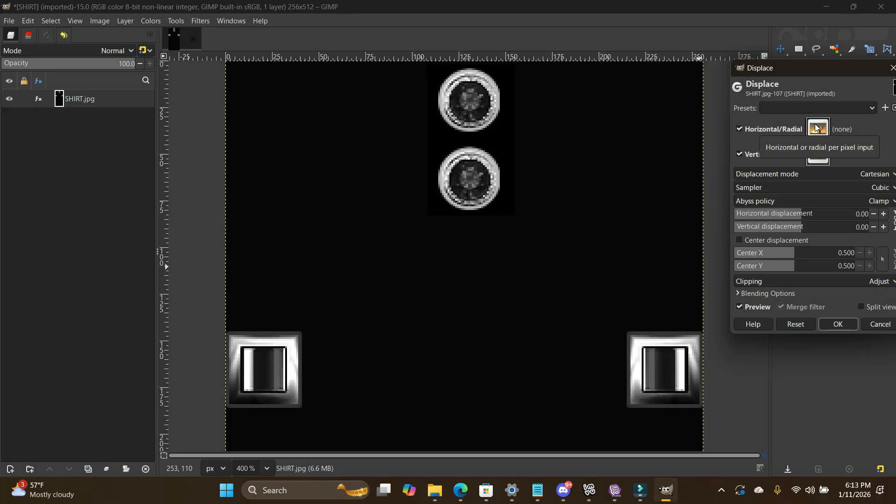
left_click_drag(857, 72, 779, 69)
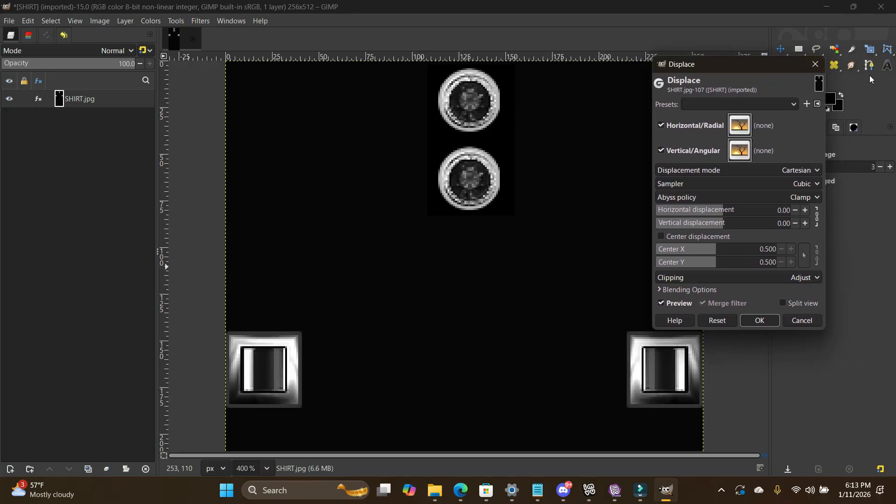
left_click(737, 125)
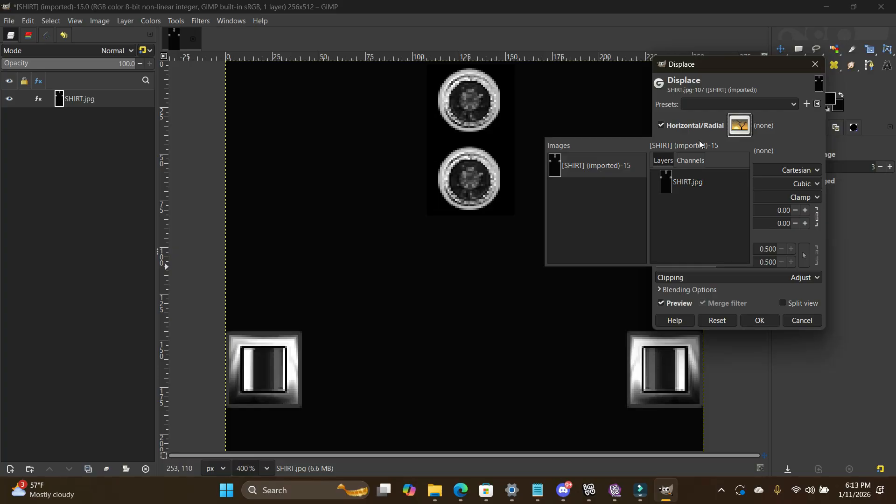
left_click(816, 65)
left_click(816, 66)
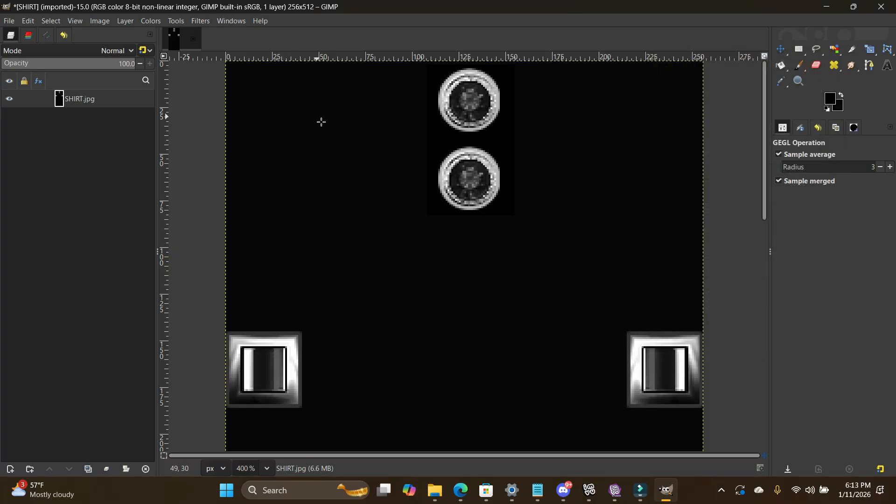
Step: Start a Bump Map on the SHIRT.jpg layer with the shirt image itself as the height map
left_click(201, 22)
mouse_move(226, 224)
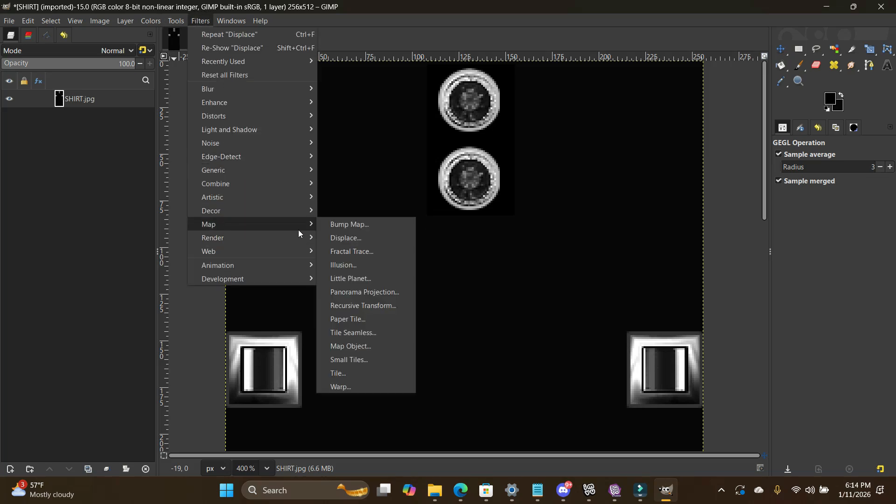
left_click(357, 225)
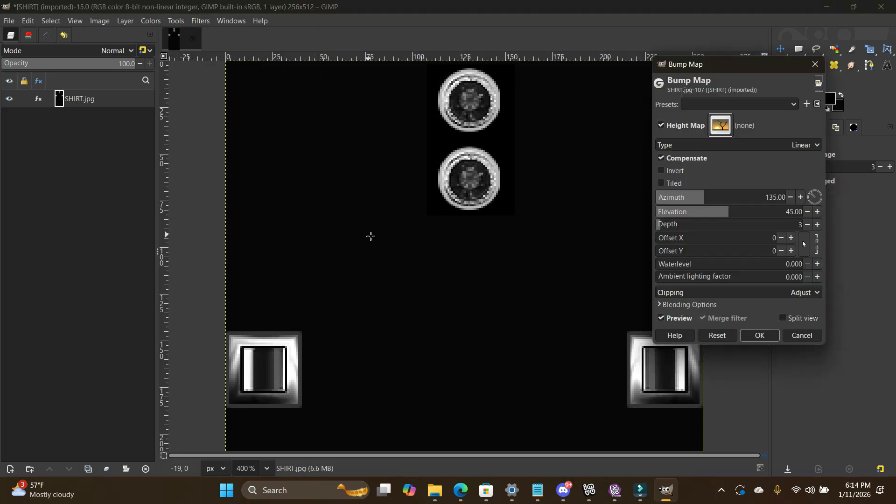
left_click(719, 126)
double_click(542, 167)
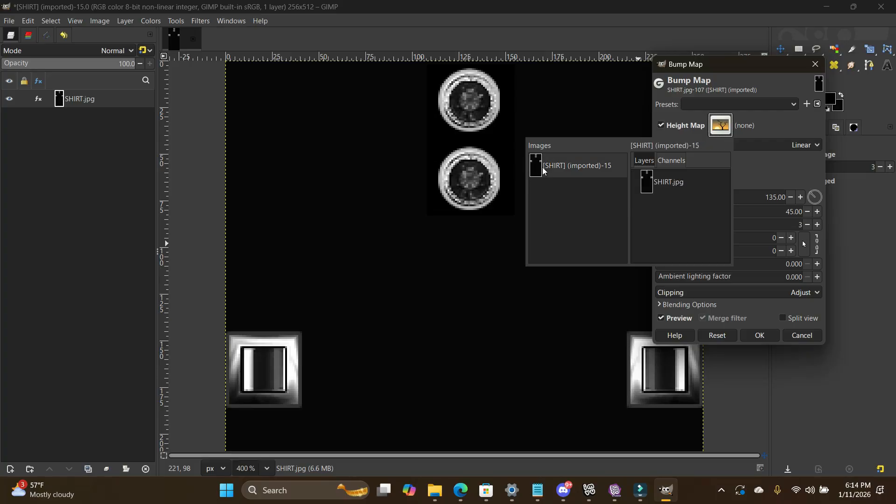
scroll(726, 107, "down", 1)
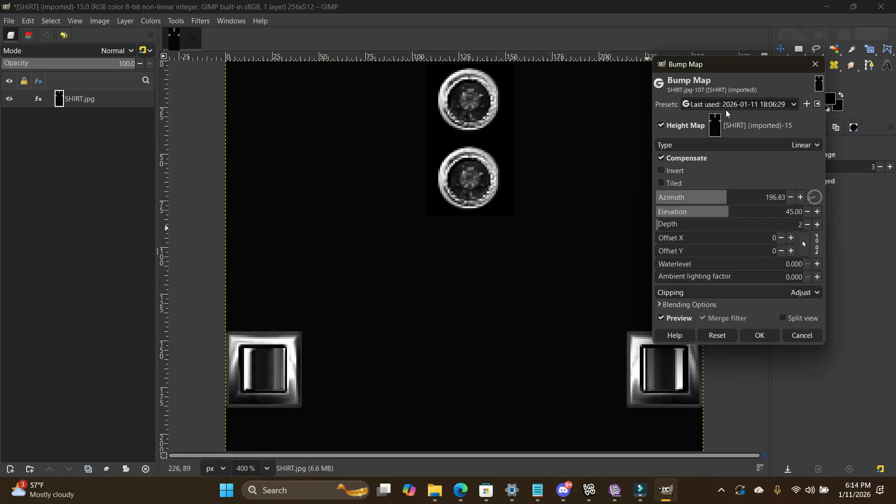
left_click(724, 107)
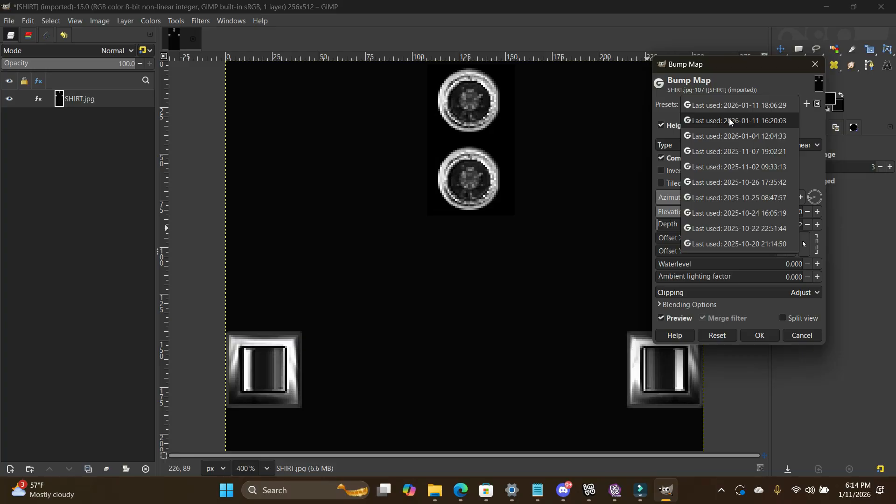
left_click(730, 107)
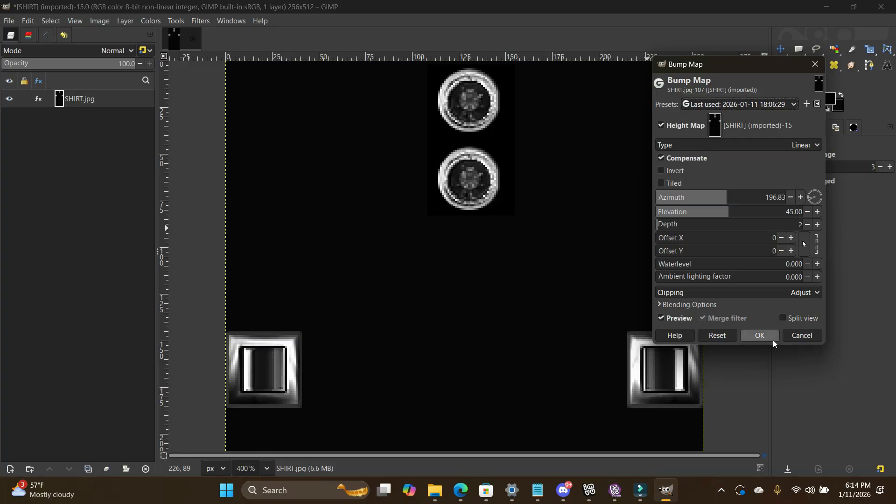
left_click(753, 105)
left_click(750, 118)
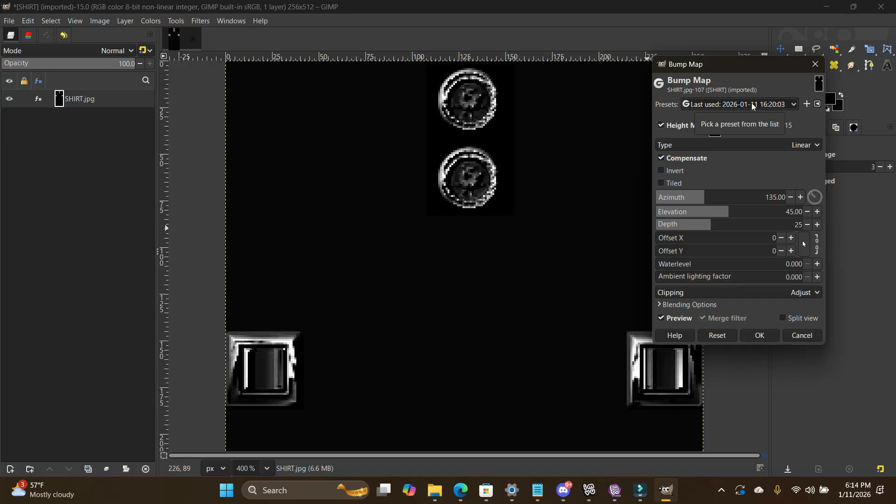
left_click(751, 104)
left_click(750, 117)
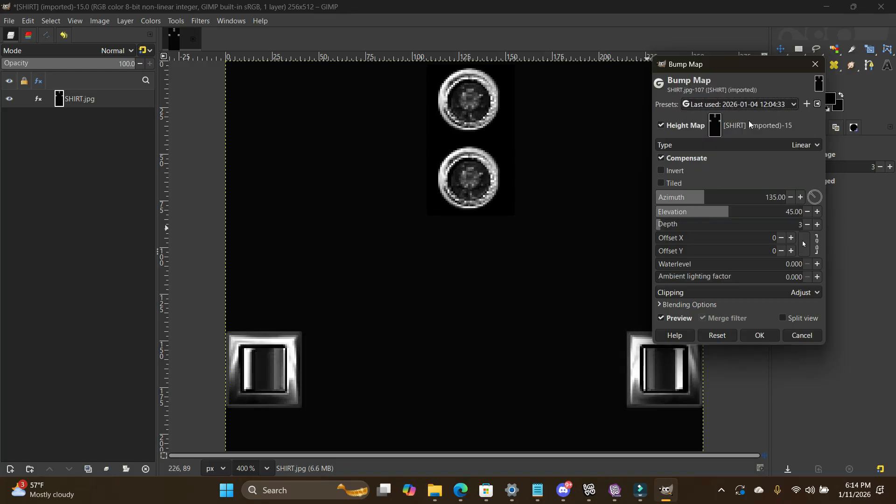
left_click(765, 332)
Step: Export the image as shirt shine.jpg in the class suit folder
left_click(13, 21)
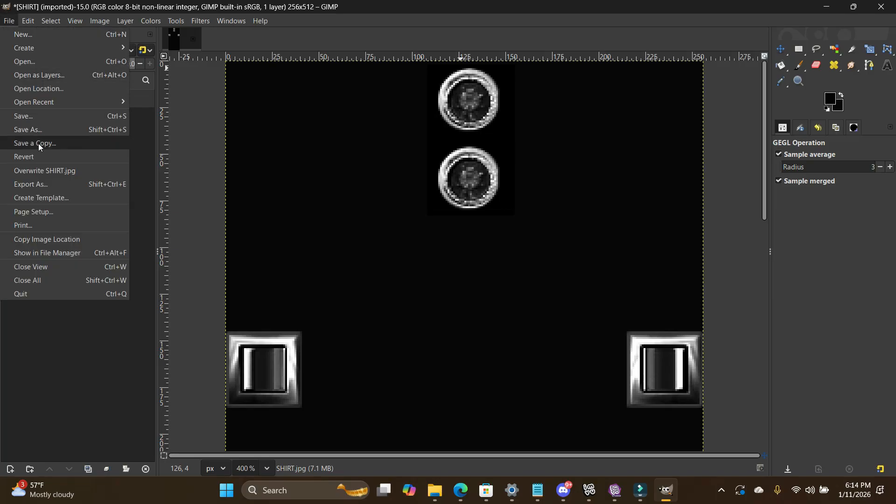
left_click(37, 188)
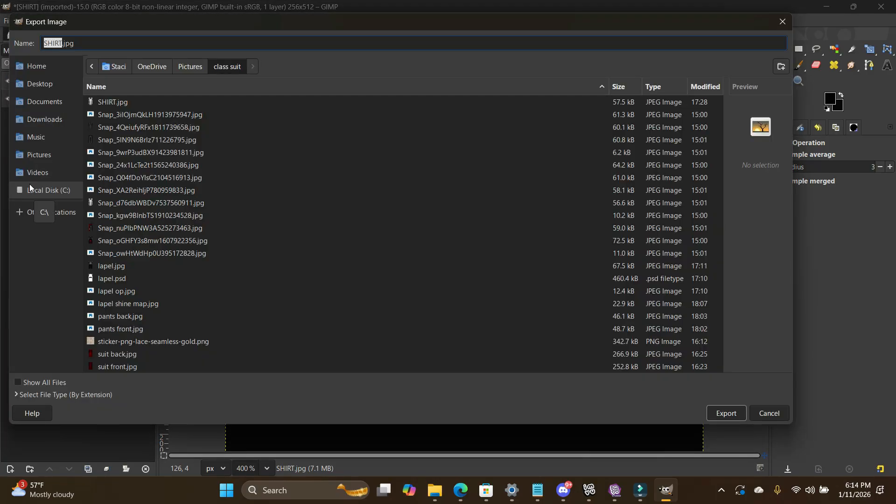
type("shirt shine")
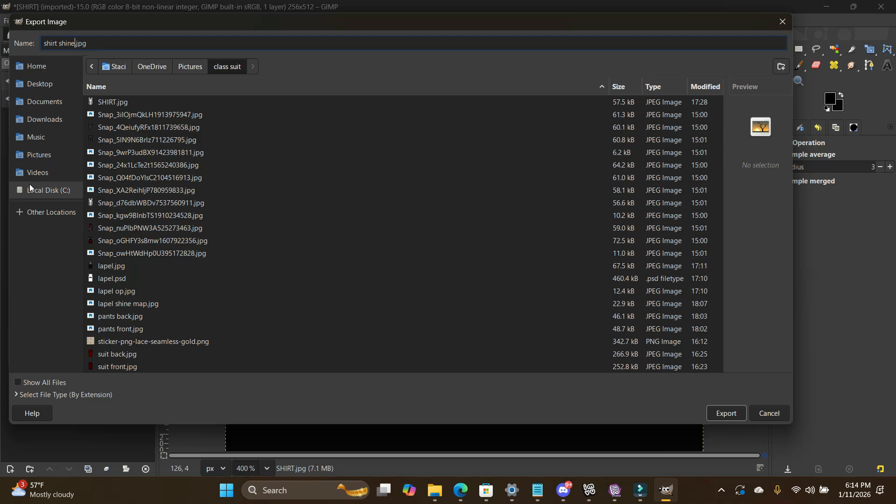
key("Return")
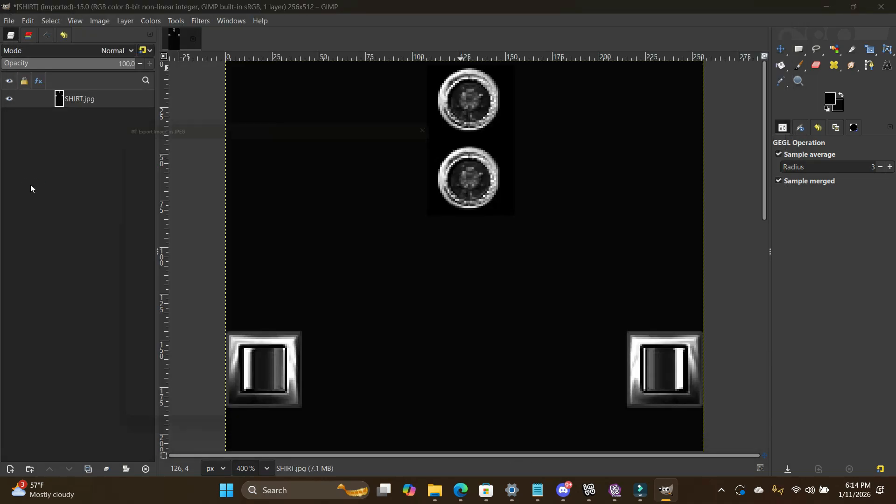
left_click(335, 420)
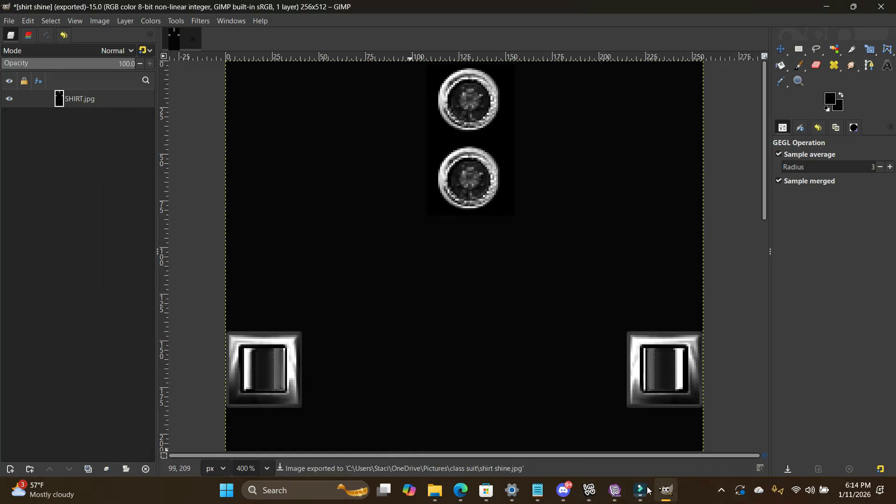
Step: Switch to IMVU Studio and assign the project image SHIRT.jpg as the Normal texture of material 6
left_click(607, 430)
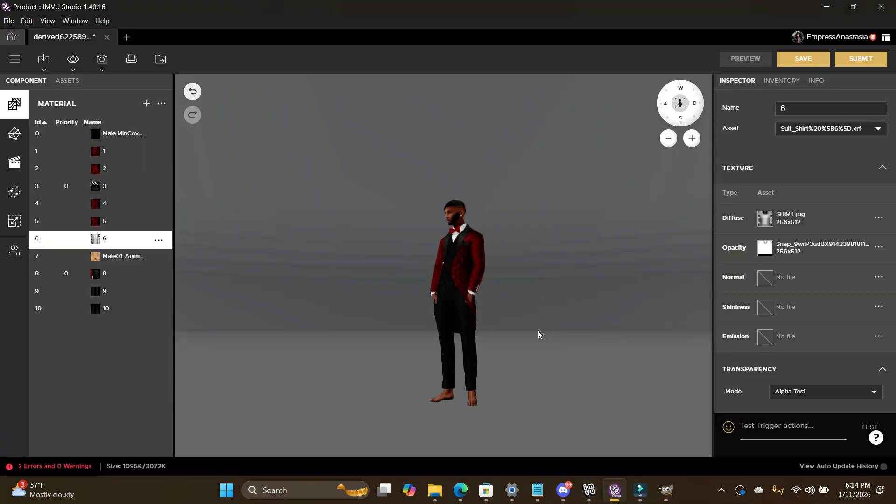
scroll(538, 330, "up", 5)
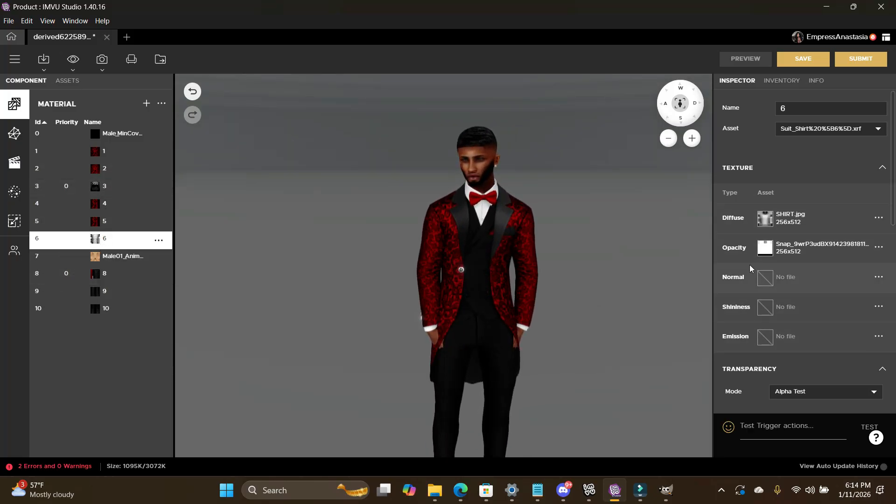
left_click(770, 280)
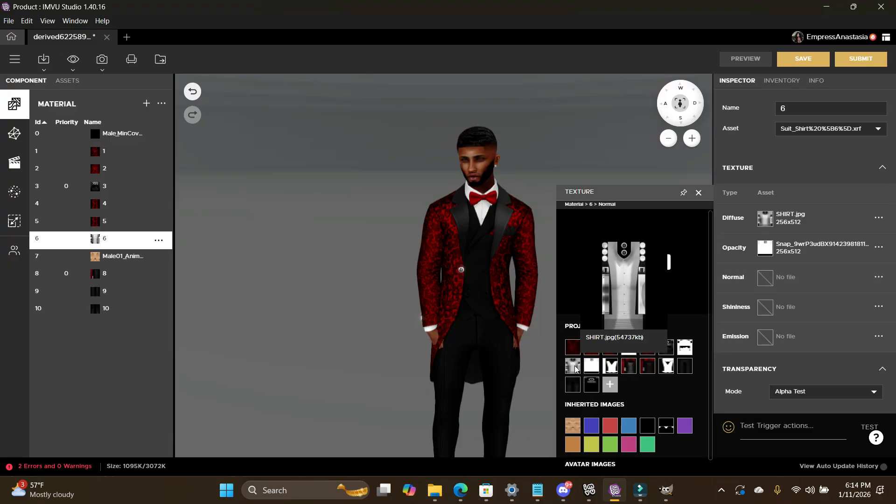
left_click(574, 366)
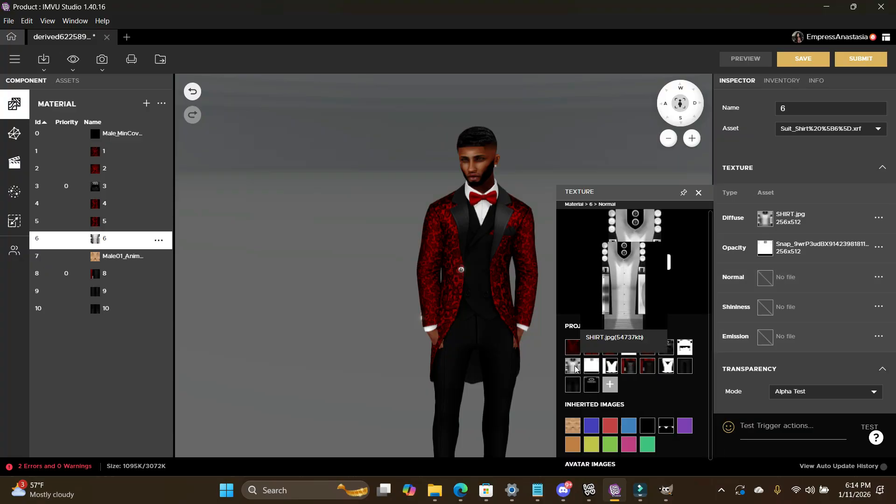
Step: Import shirt shine.jpg from the class suit folder as the Shininess texture of material 6
left_click(764, 308)
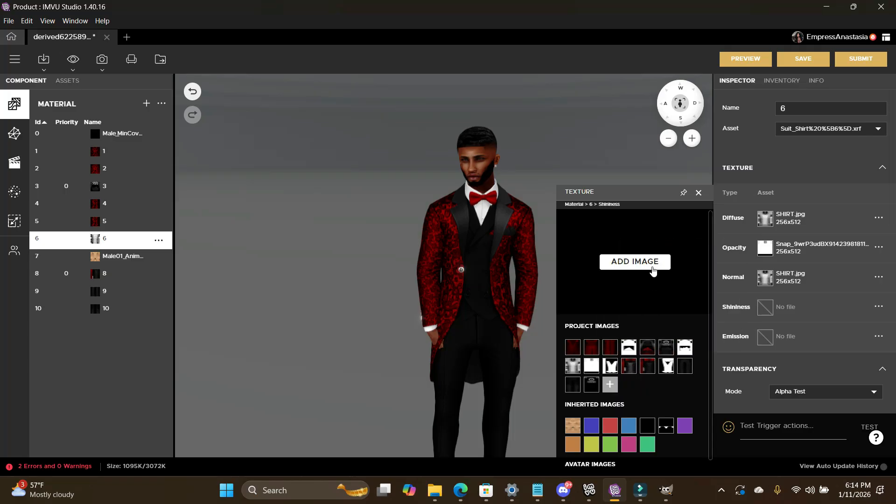
left_click(652, 266)
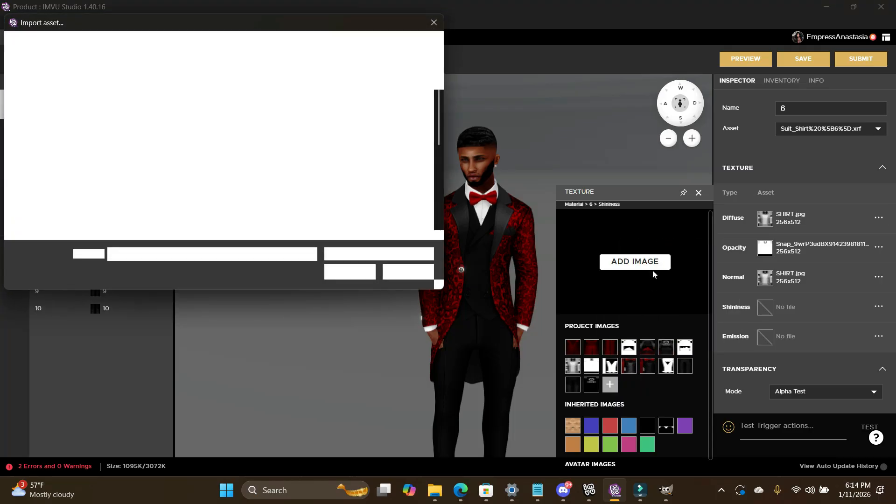
scroll(324, 199, "down", 5)
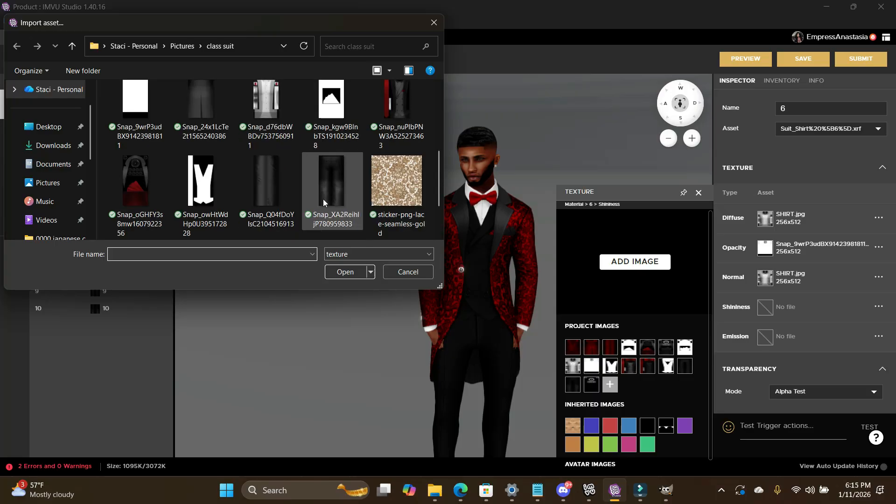
scroll(323, 204, "up", 3)
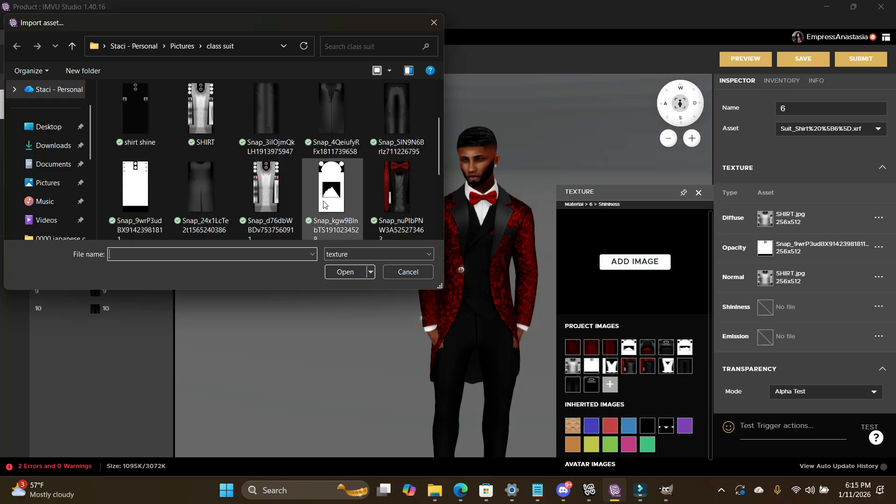
scroll(326, 205, "down", 2)
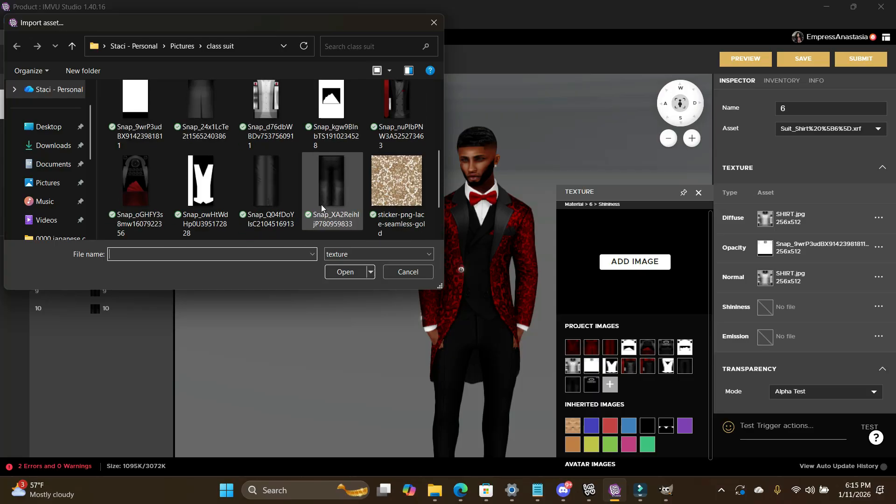
scroll(322, 207, "up", 1)
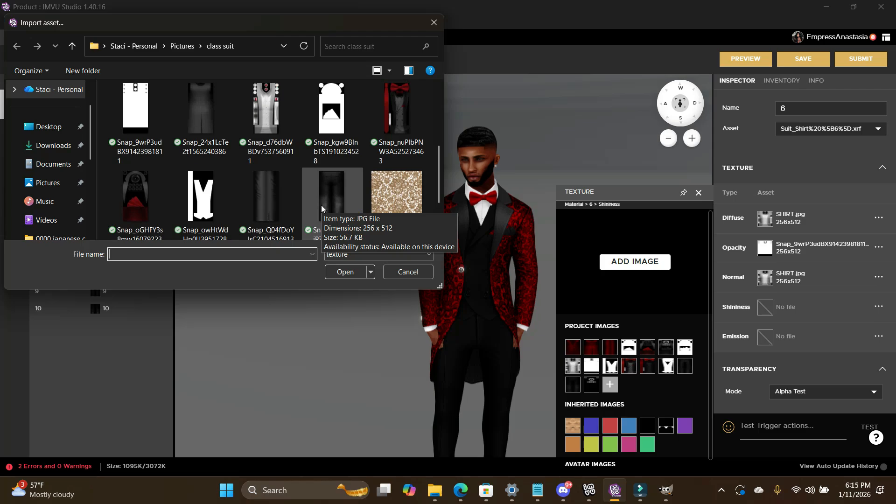
scroll(321, 209, "up", 3)
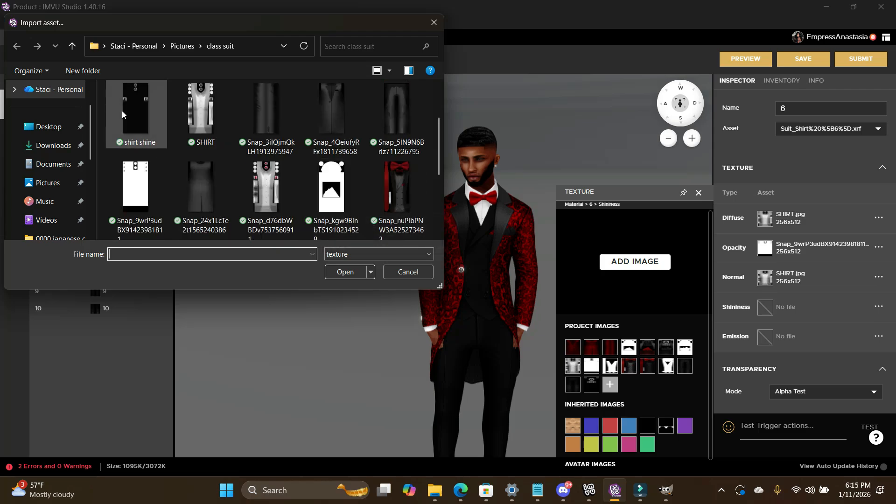
double_click(135, 108)
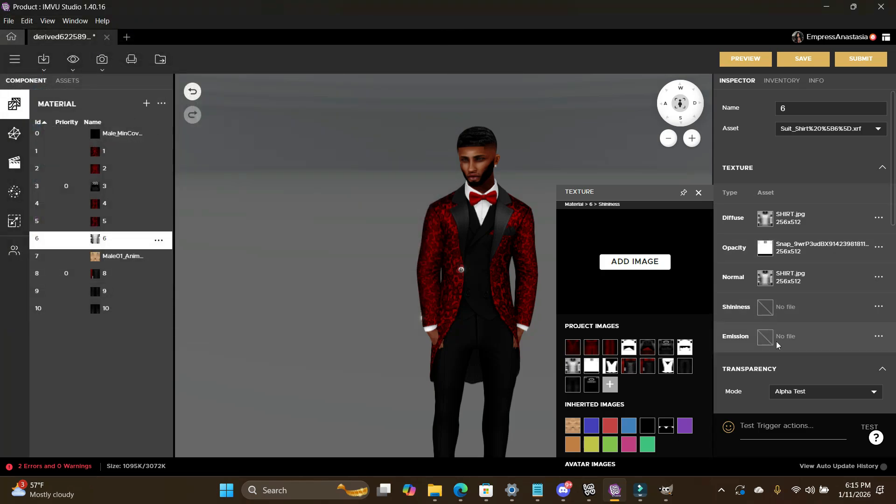
Step: Assign the project image shirt shine.jpg as the Emission texture of material 6
left_click(766, 337)
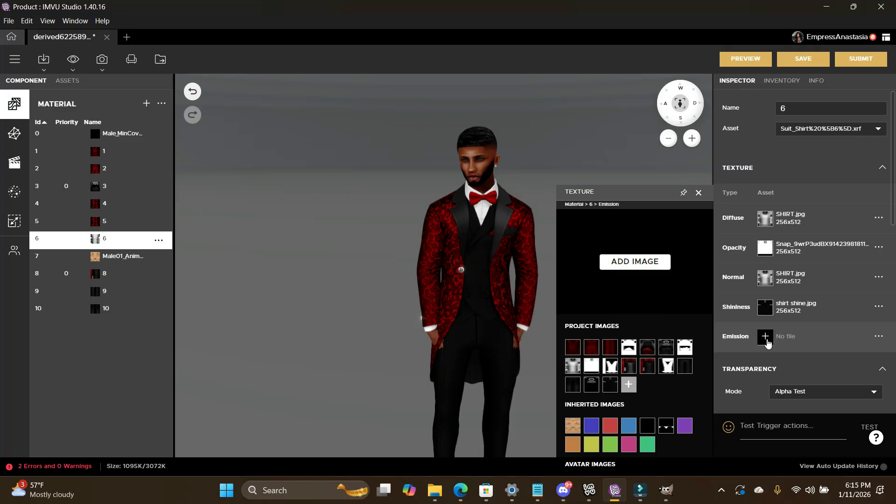
left_click(610, 385)
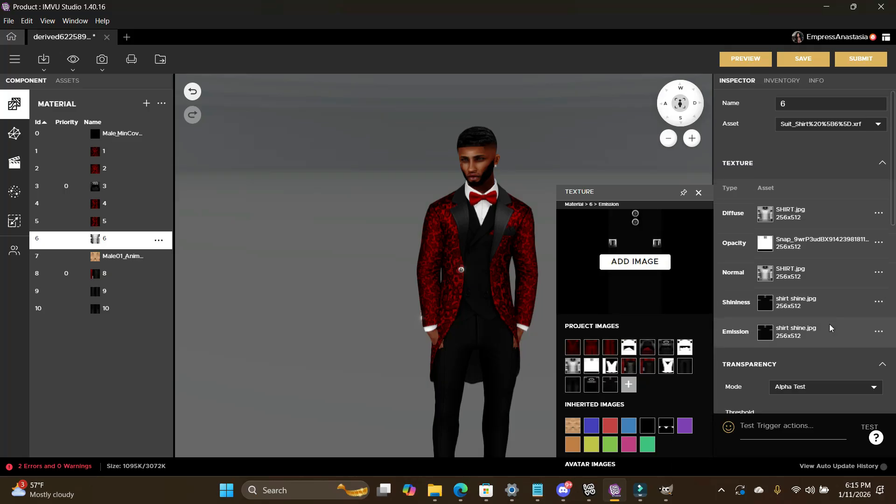
scroll(803, 280, "down", 3)
Step: Select material 3 and examine its effects settings, including Fresnel reflection, emission, iridescence and subsurface shading
mouse_move(94, 189)
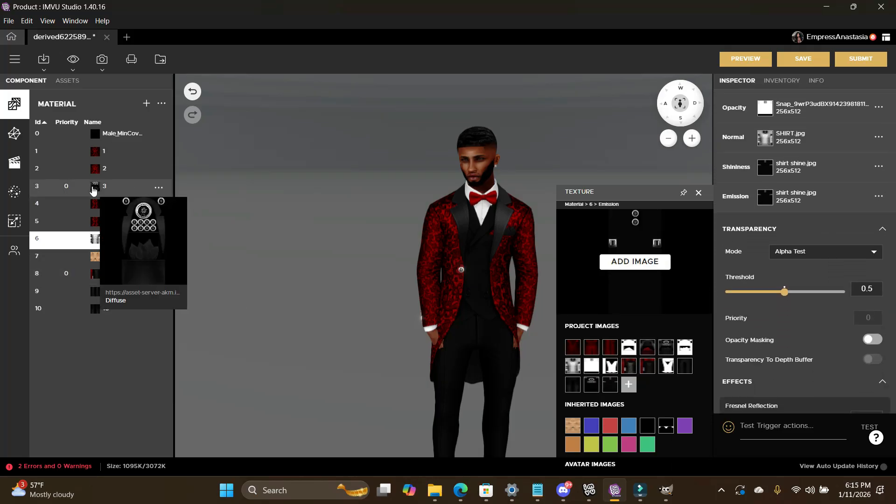
left_click(121, 186)
scroll(820, 344, "down", 7)
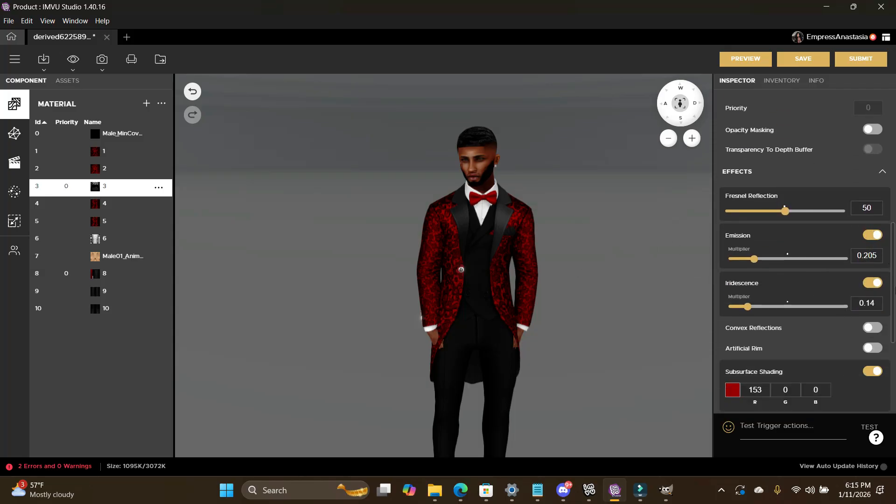
Step: Enable Emission on material 6 and set its multiplier to .205
left_click(108, 243)
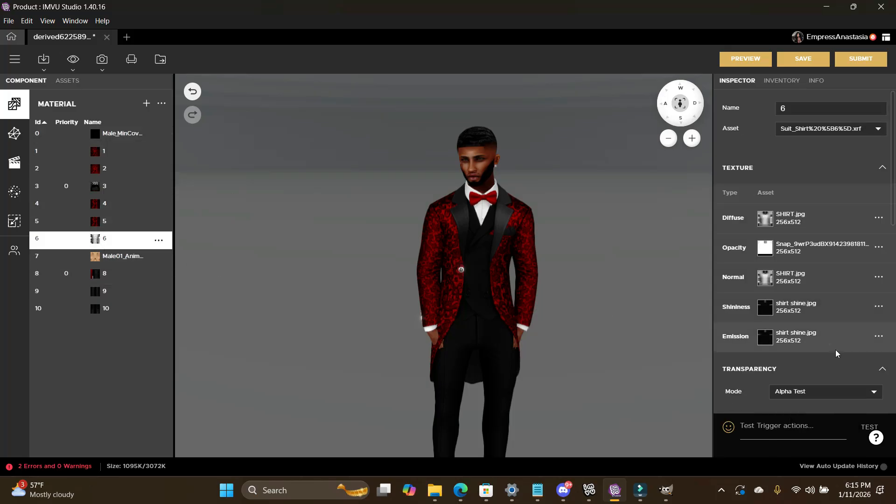
scroll(839, 358, "down", 5)
scroll(840, 358, "down", 3)
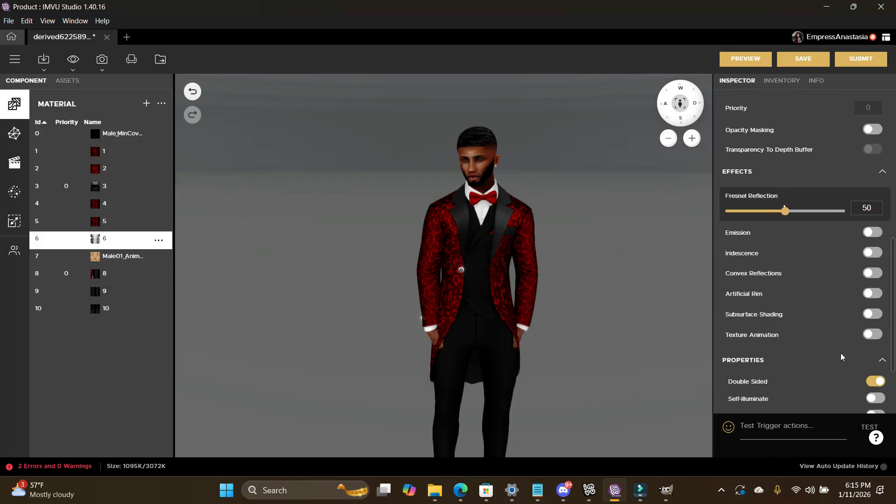
left_click(872, 231)
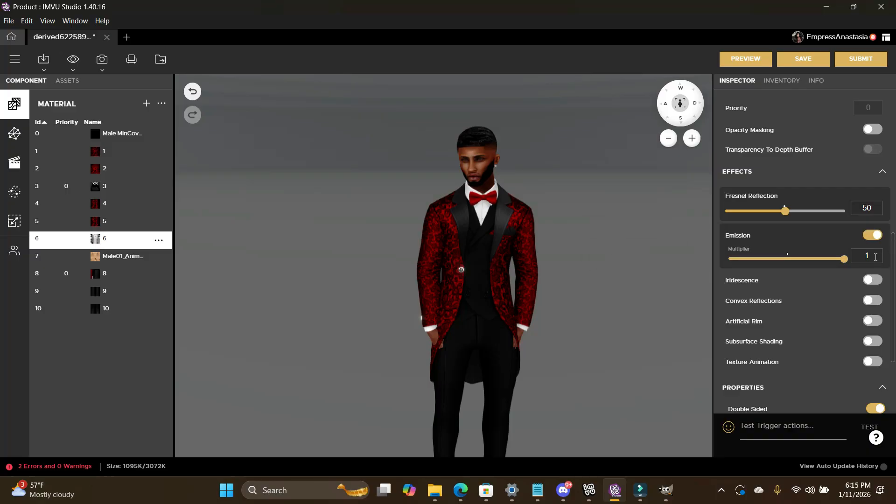
left_click(853, 255)
type(".2052")
Step: Enable Iridescence on material 6 with a multiplier of .15 and preview the updated product
left_click(872, 280)
left_click(873, 302)
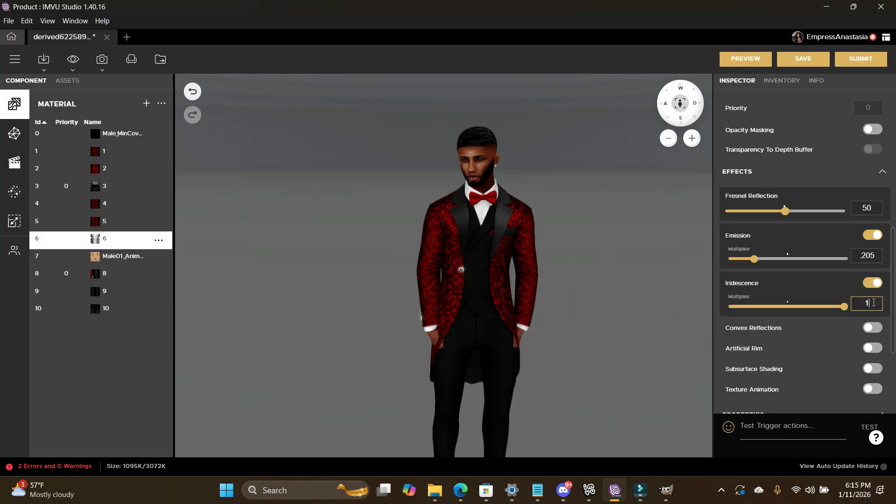
type(".15")
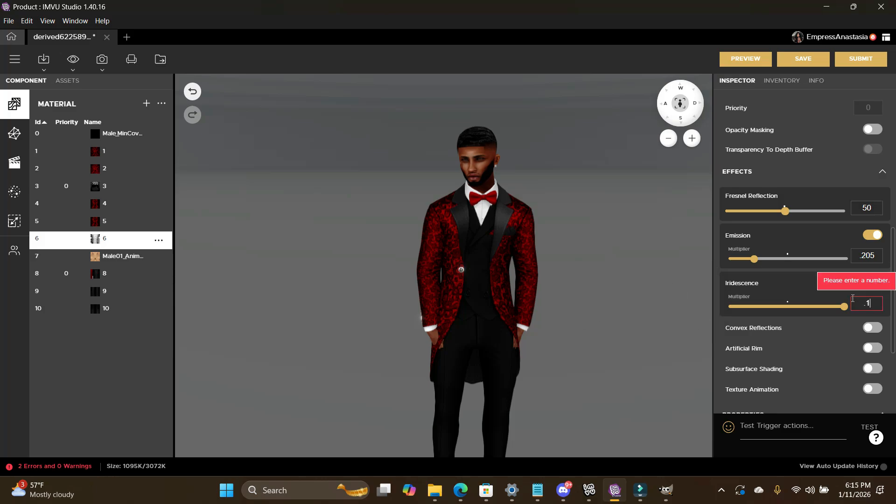
left_click(735, 63)
Step: Examine the shine on the jacket button, sleeve buttons and shirt cuffs from the front and side of the avatar
scroll(550, 408, "up", 3)
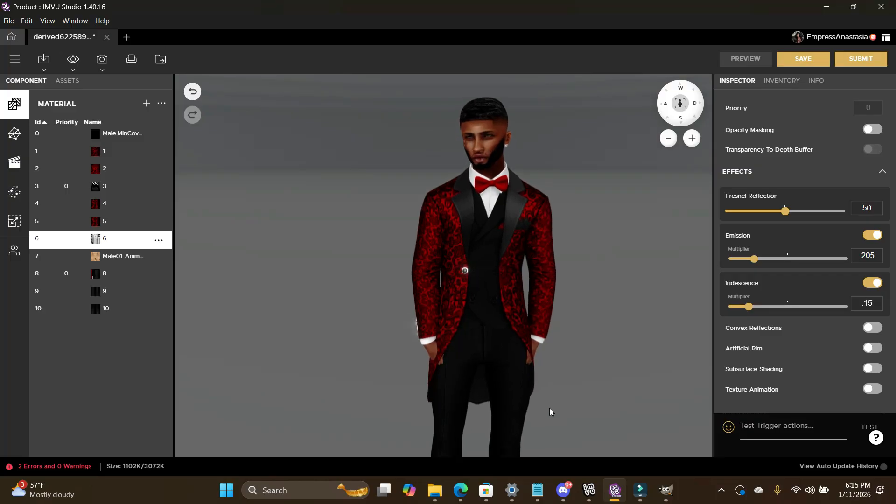
scroll(549, 407, "up", 3)
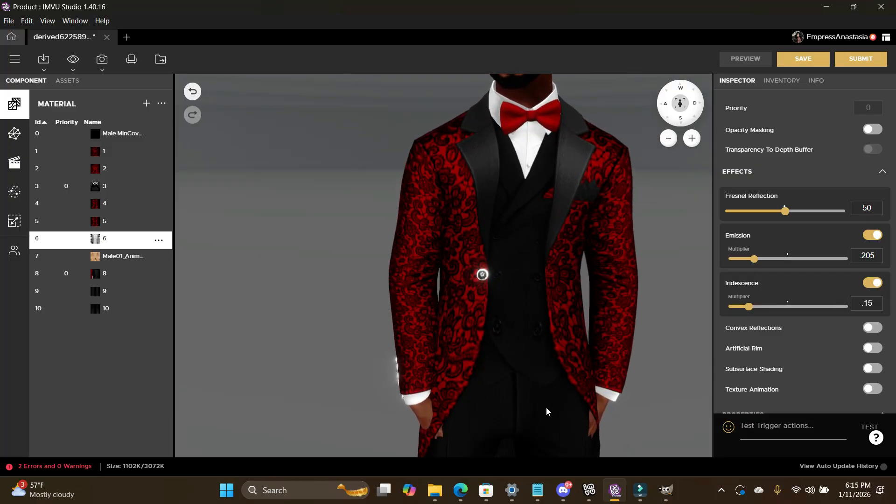
left_click_drag(528, 406, 599, 244)
scroll(591, 375, "up", 3)
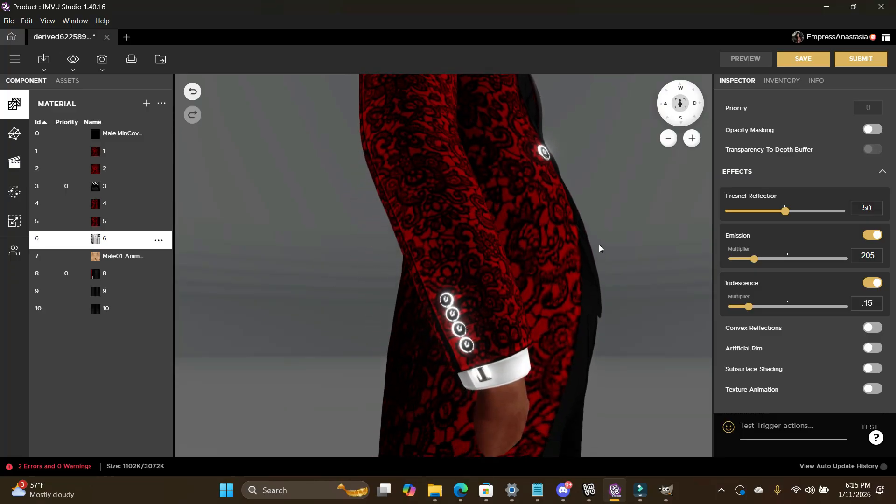
left_click_drag(614, 305, 523, 320)
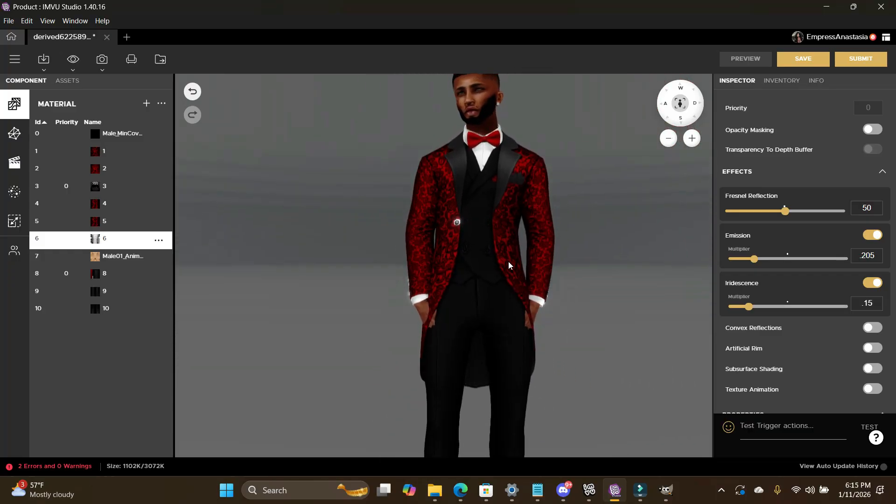
left_click_drag(506, 279, 637, 268)
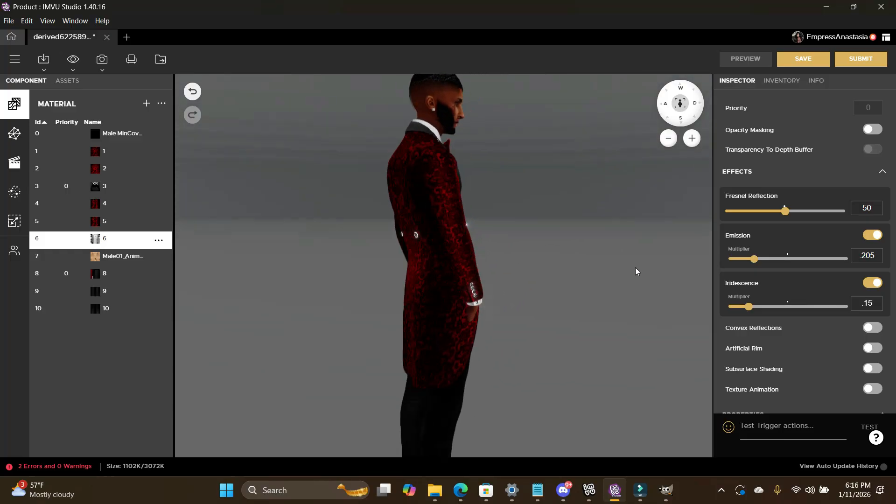